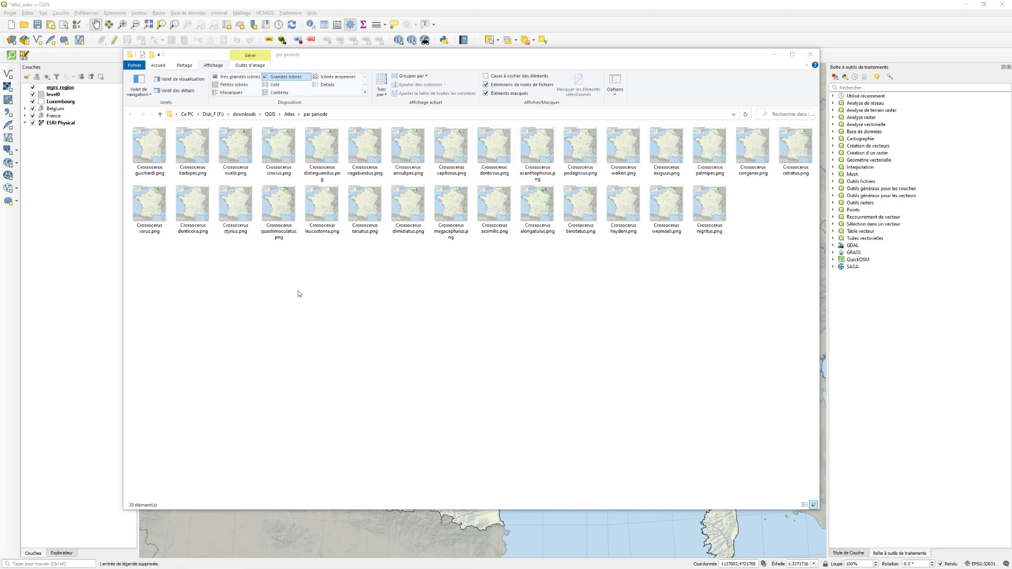
View the exported Crossocerus distribution maps one by one, starting with Crossocerus guichardi.png, and put the image viewer and folder away
double_click(153, 149)
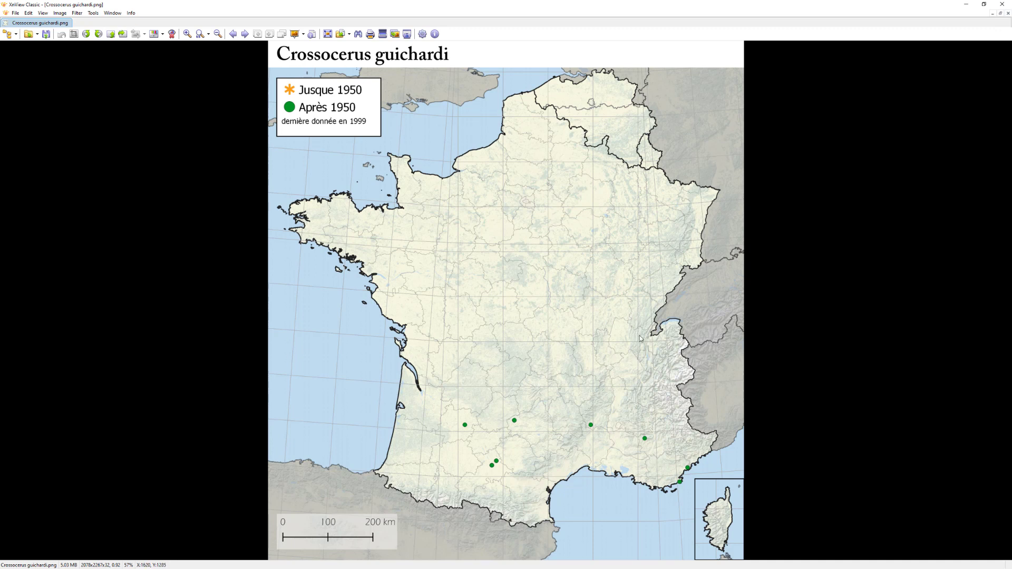
key(Page_Down)
key(Page_Down)
key(Page_Down)
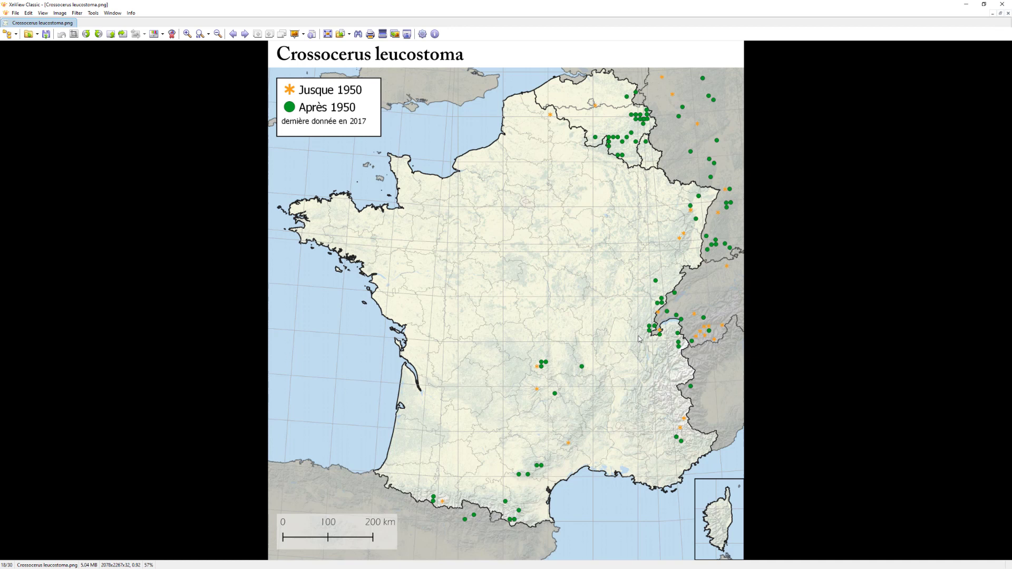
key(Page_Down)
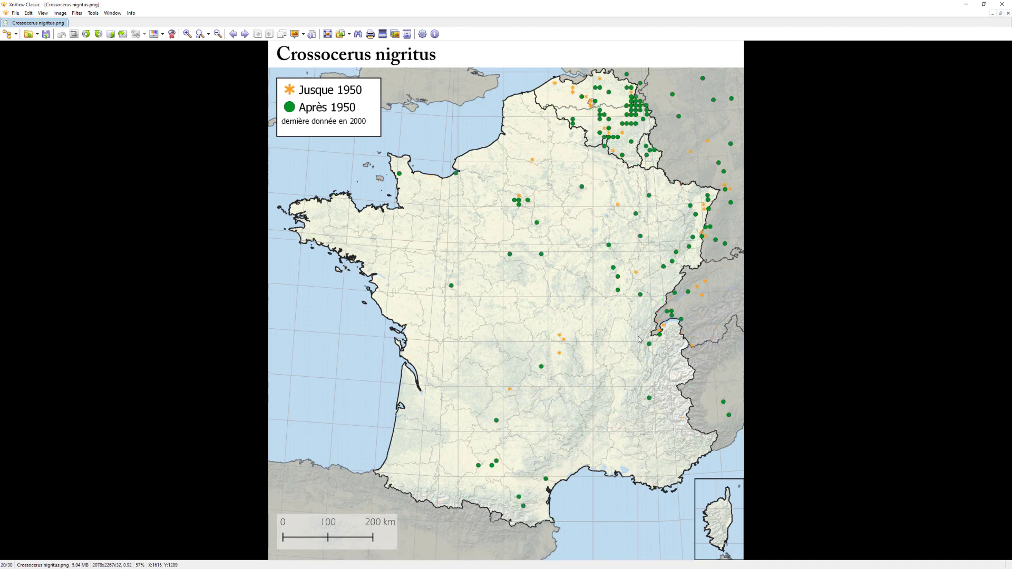
key(Page_Down)
key(Page_Down)
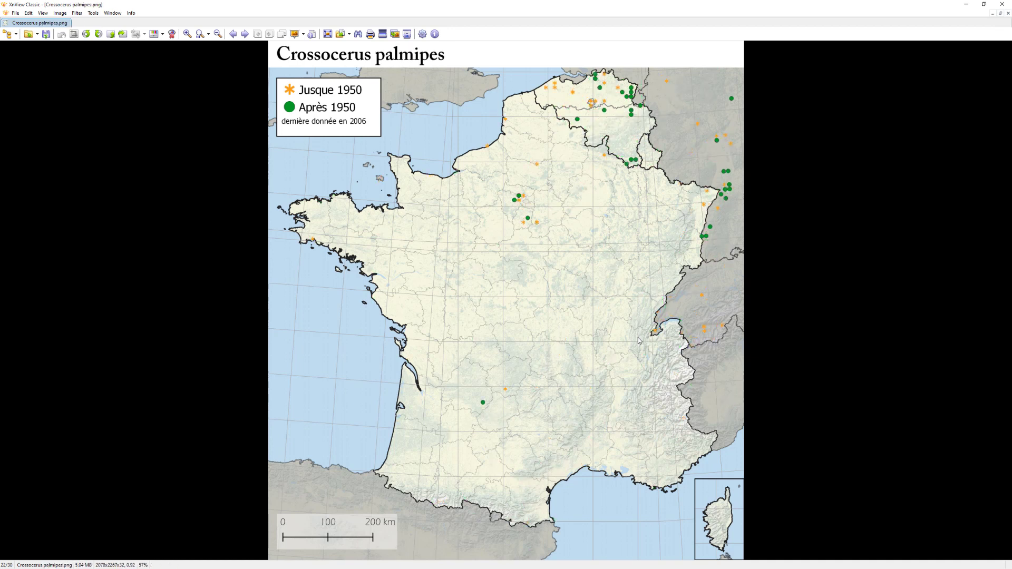
key(Page_Down)
key(Page_Down)
key(Page_Down)
key(Page_Down)
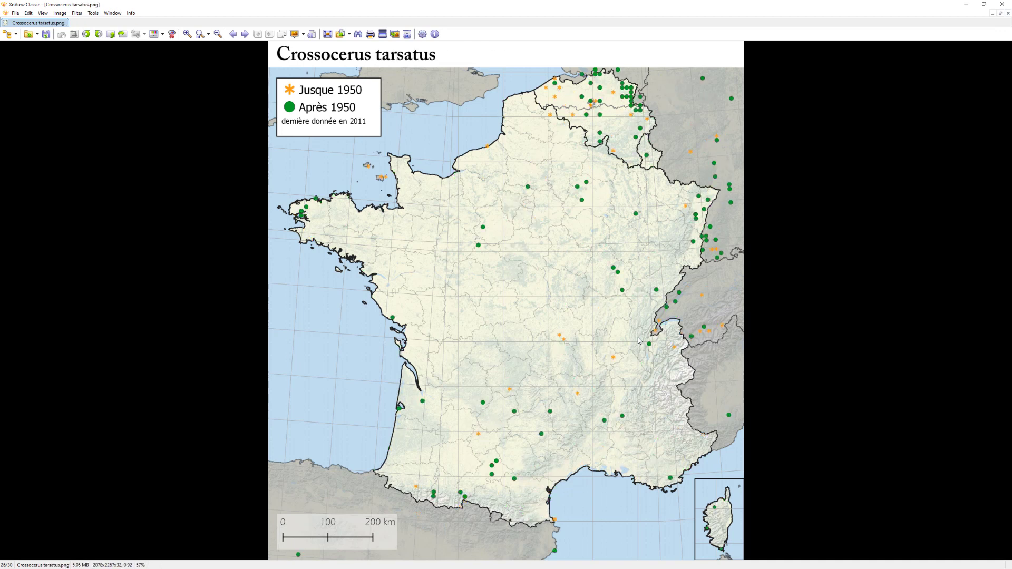
key(Page_Down)
key(Page_Down)
key(Page_Down)
key(Page_Down)
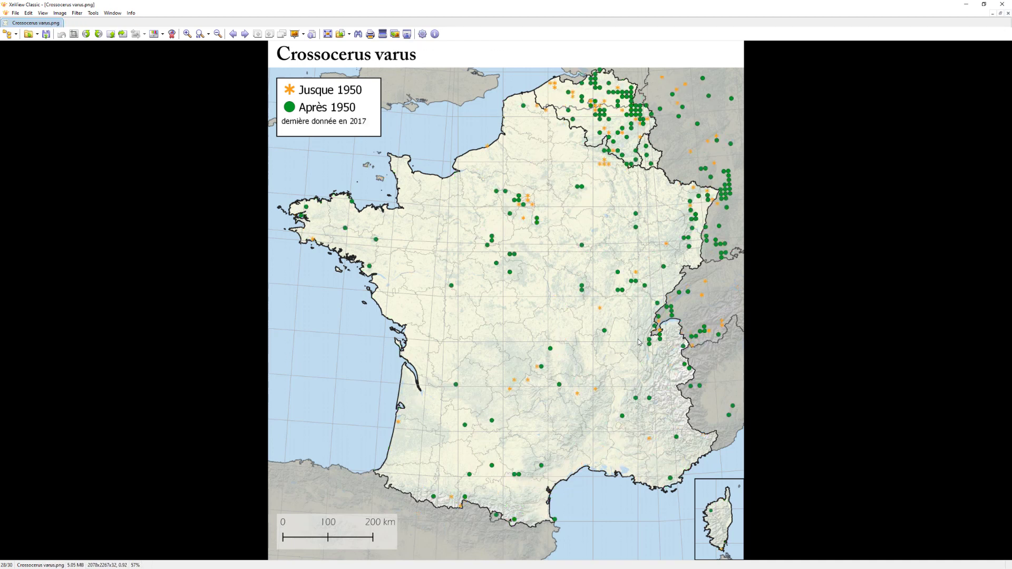
click(966, 4)
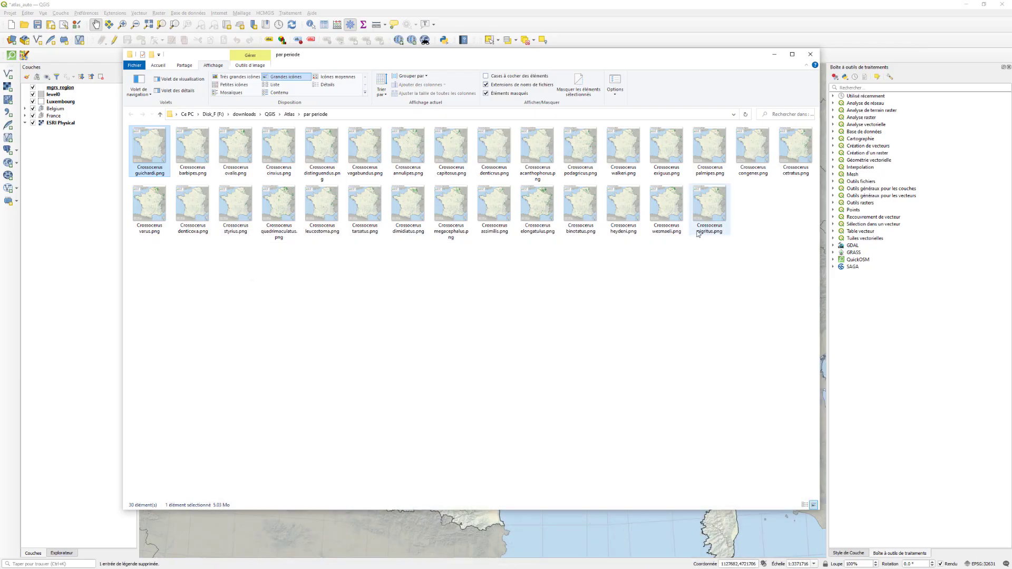
click(774, 54)
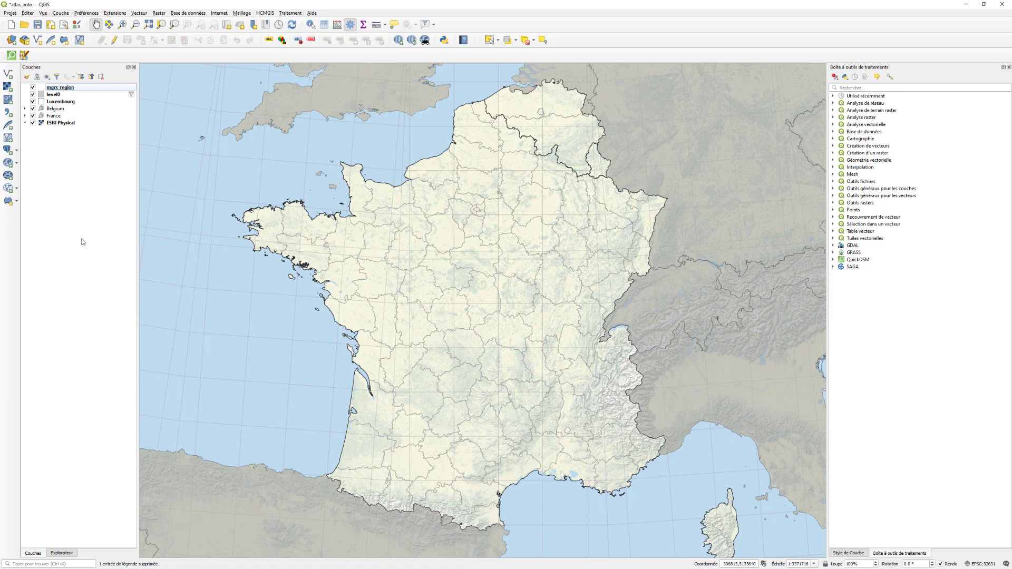
Check the provider filter expression applied to the level0 layer
click(50, 94)
click(33, 101)
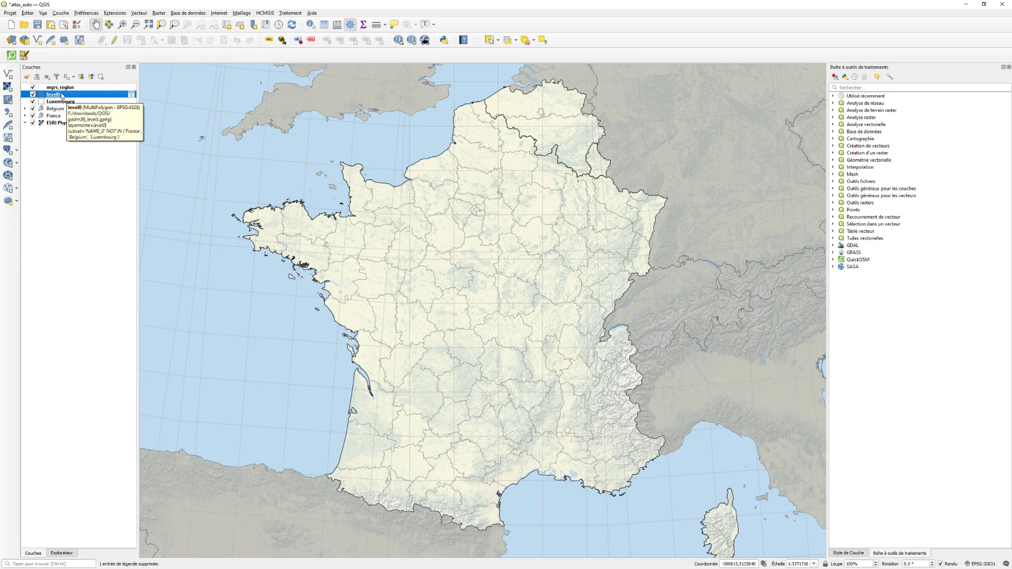
click(131, 95)
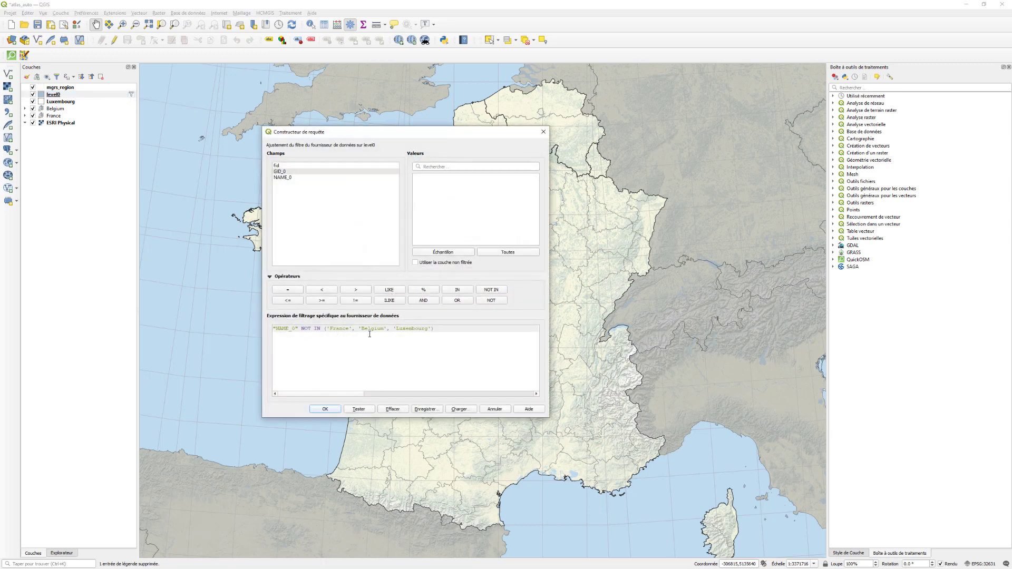
click(325, 409)
Examine the level0 layer's symbology, including its simple fill settings and the symbol's opacity
double_click(52, 95)
click(313, 157)
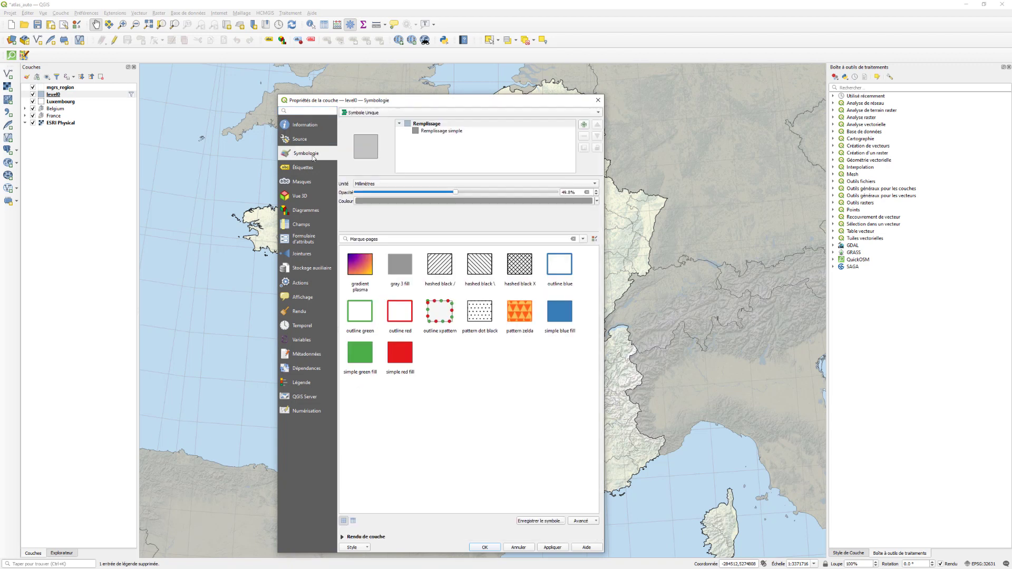
drag(428, 104, 415, 99)
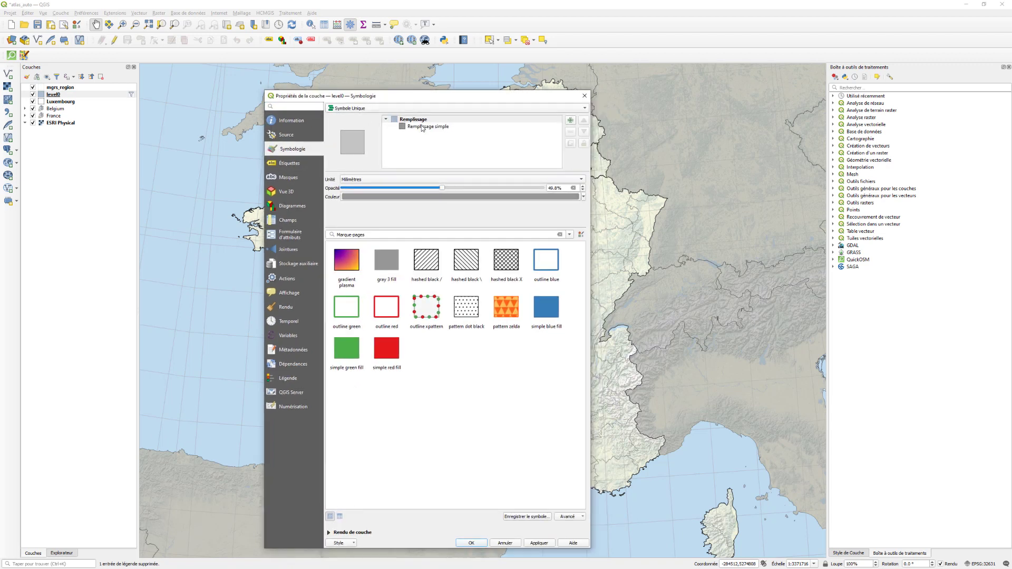
click(422, 127)
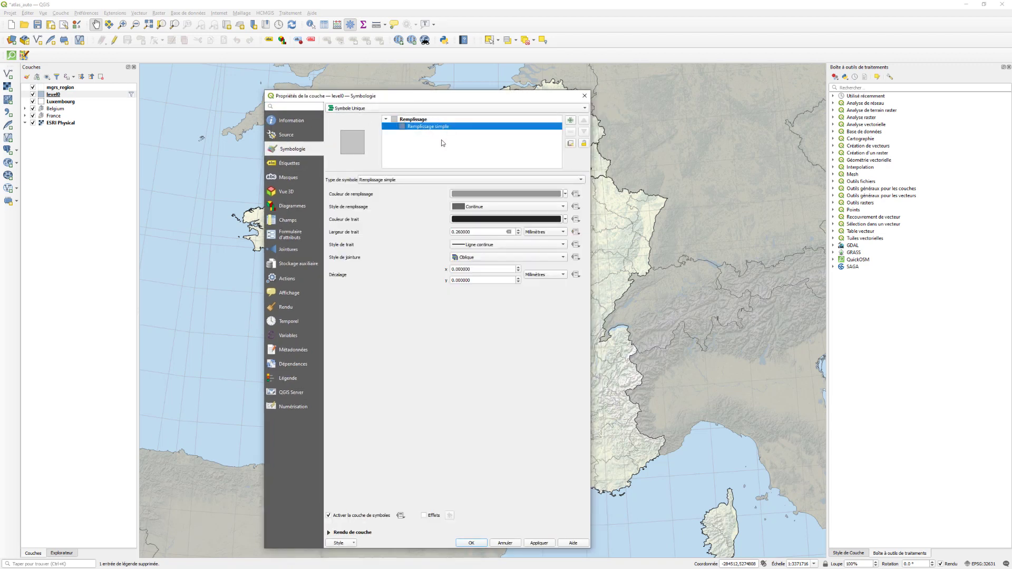
click(404, 120)
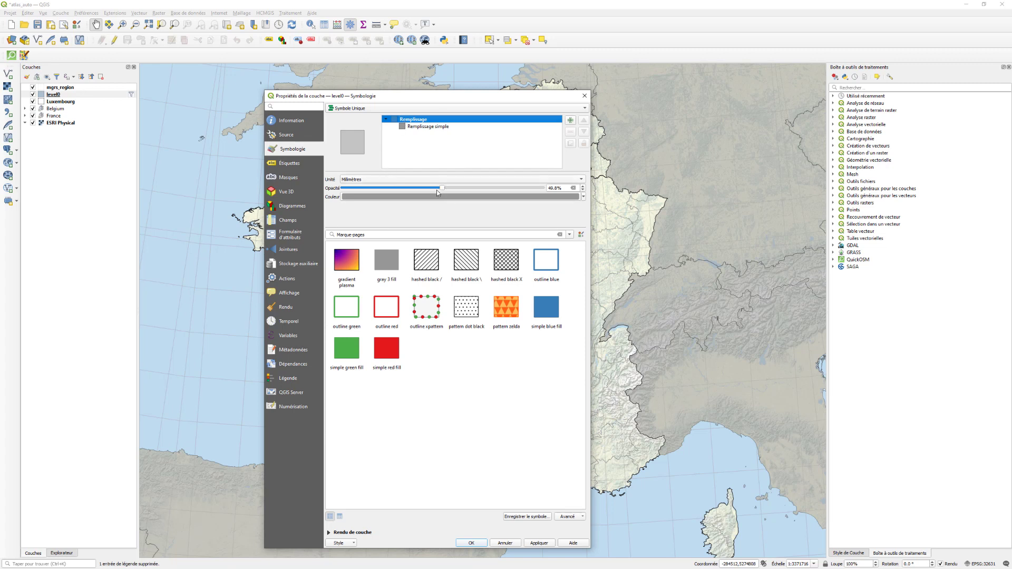
click(583, 95)
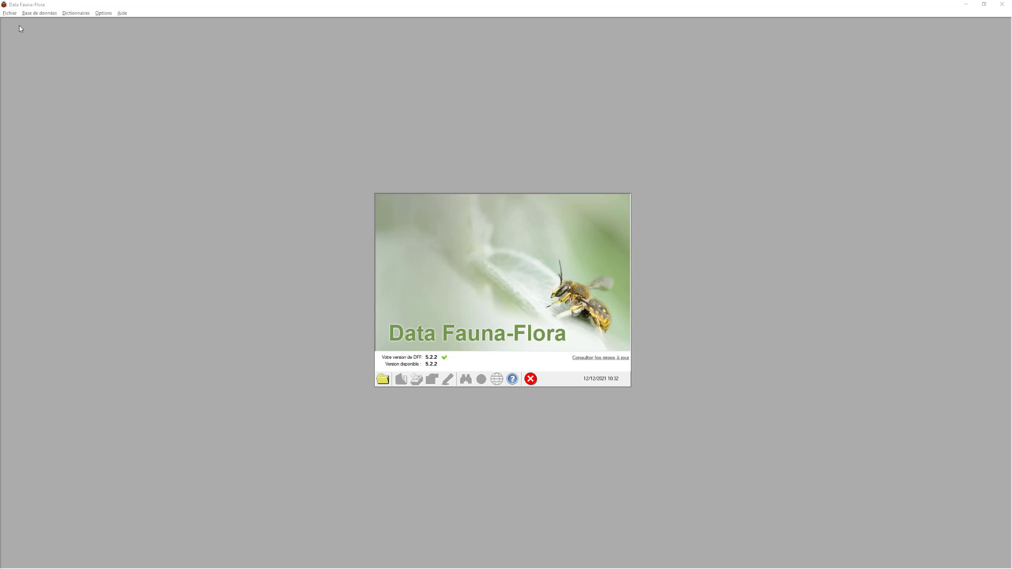
Switch to Data Fauna-Flora and show the list of internal queries
click(10, 14)
click(37, 90)
key(Escape)
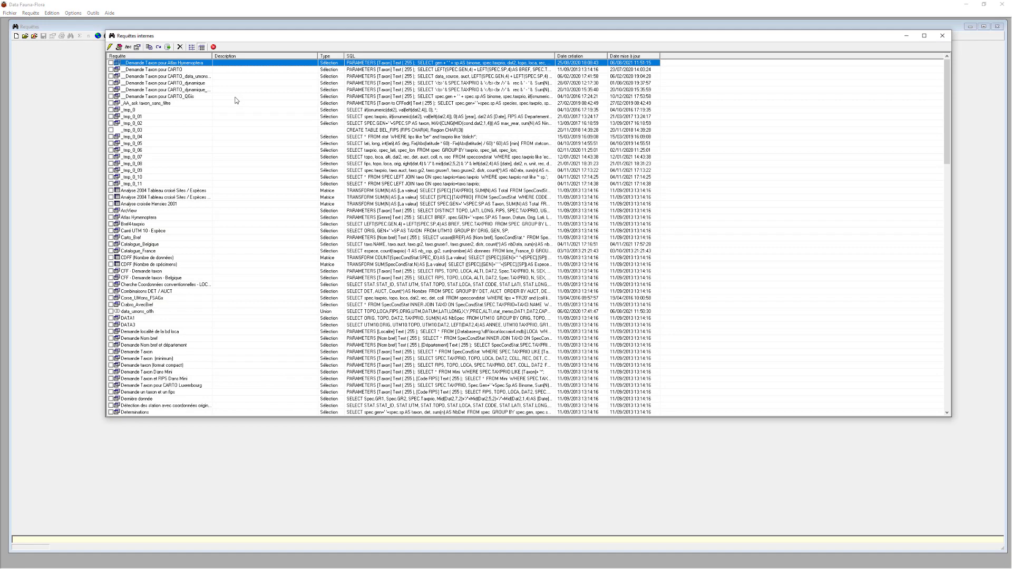
Review the SQL command of the query __Demande Taxon pour CARTO_QGis
click(179, 96)
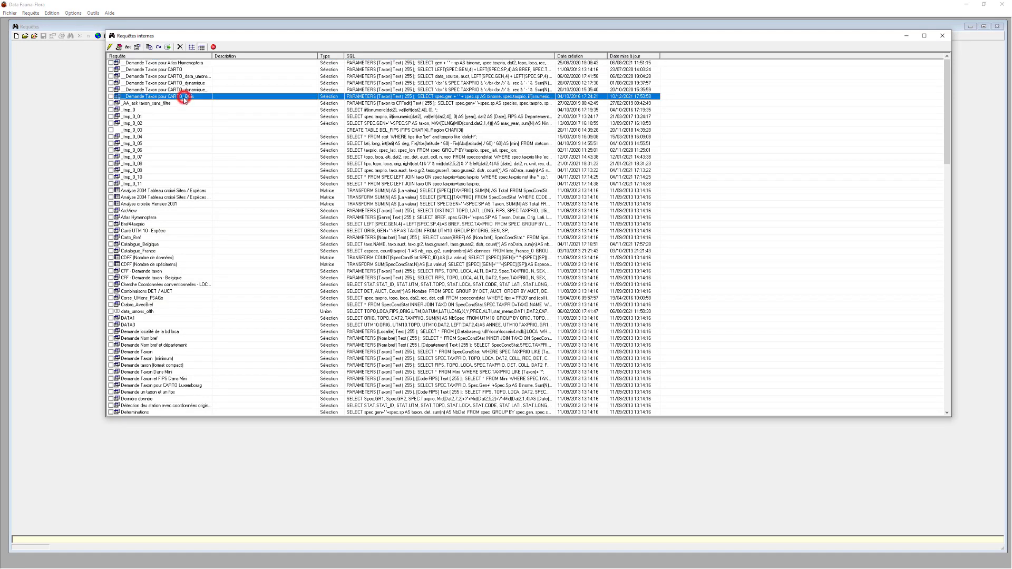
right_click(190, 96)
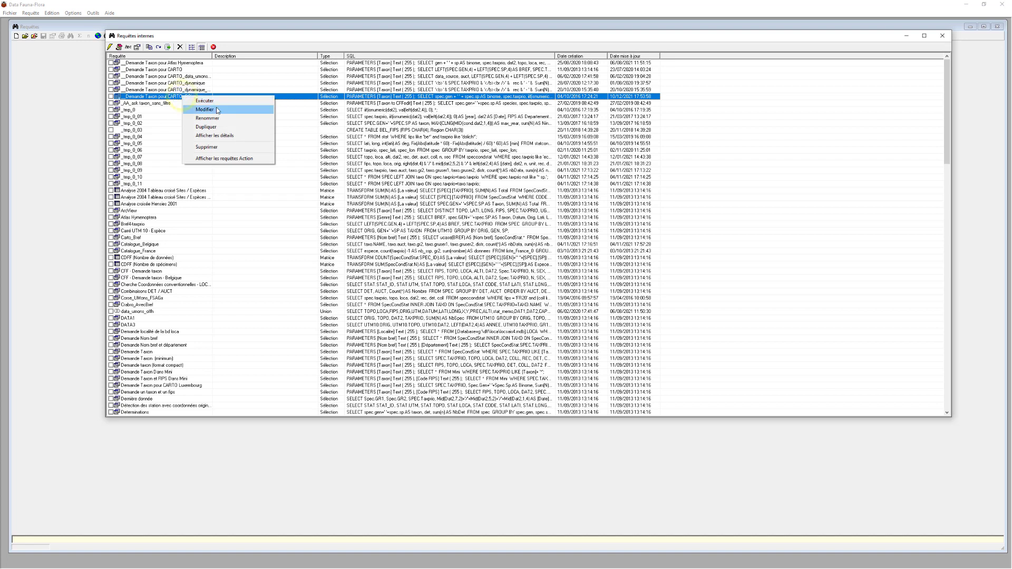
click(216, 108)
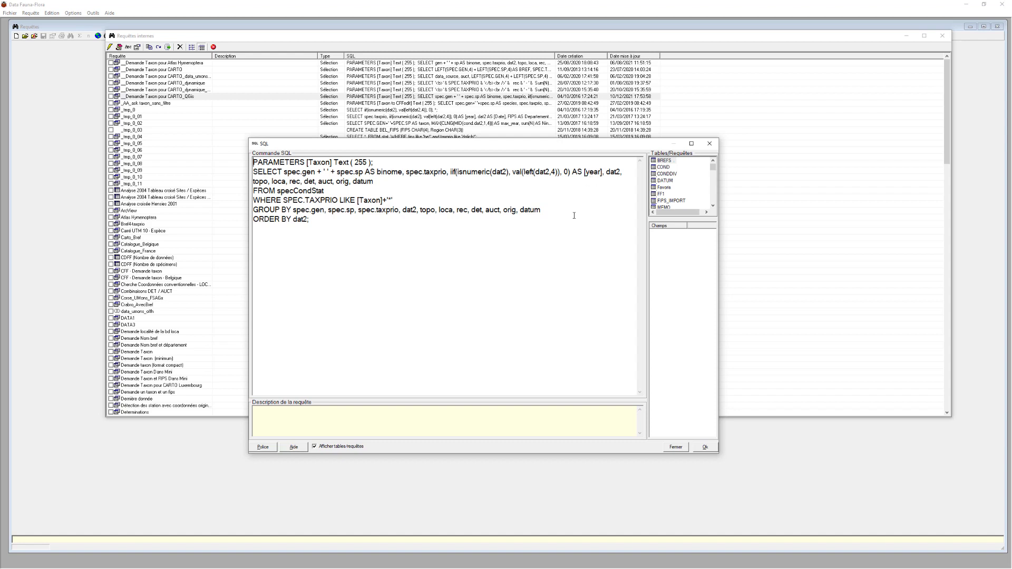
click(709, 447)
Run the __Demande Taxon pour CARTO_QGis query with a taxon parameter matching the Crossocerus species, and look over the records
double_click(177, 98)
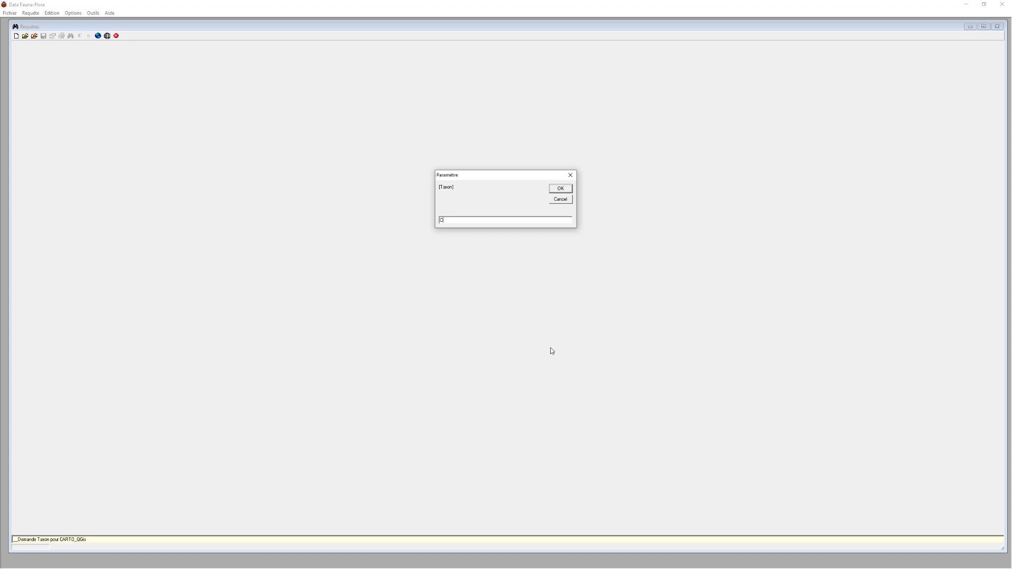
text(sso)
key(Return)
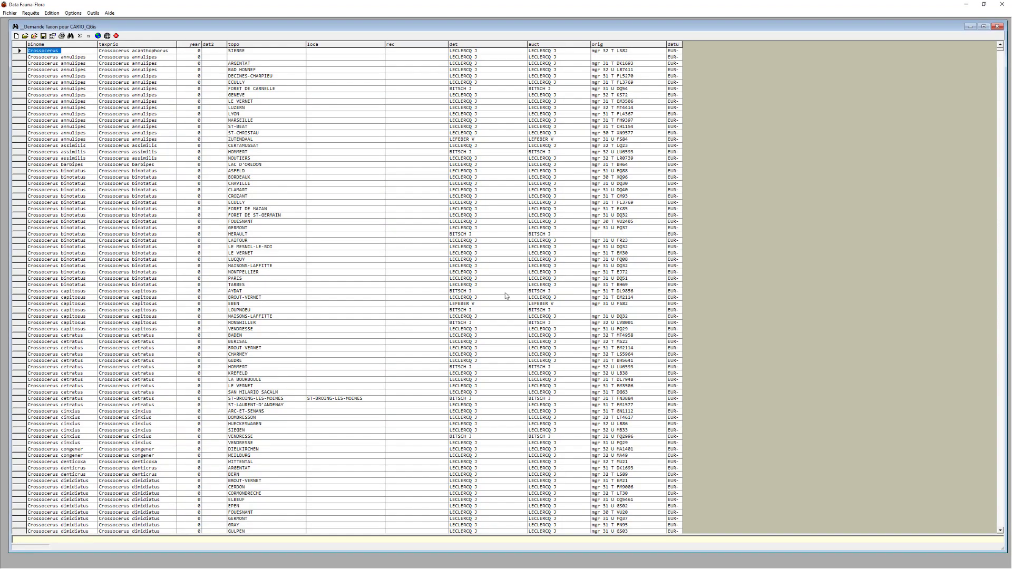
scroll(263, 218, down, 2)
scroll(263, 218, up, 2)
Set up a shapefile export of the whole query as a single file named crossocerus in the Documents\QGis folder
click(10, 14)
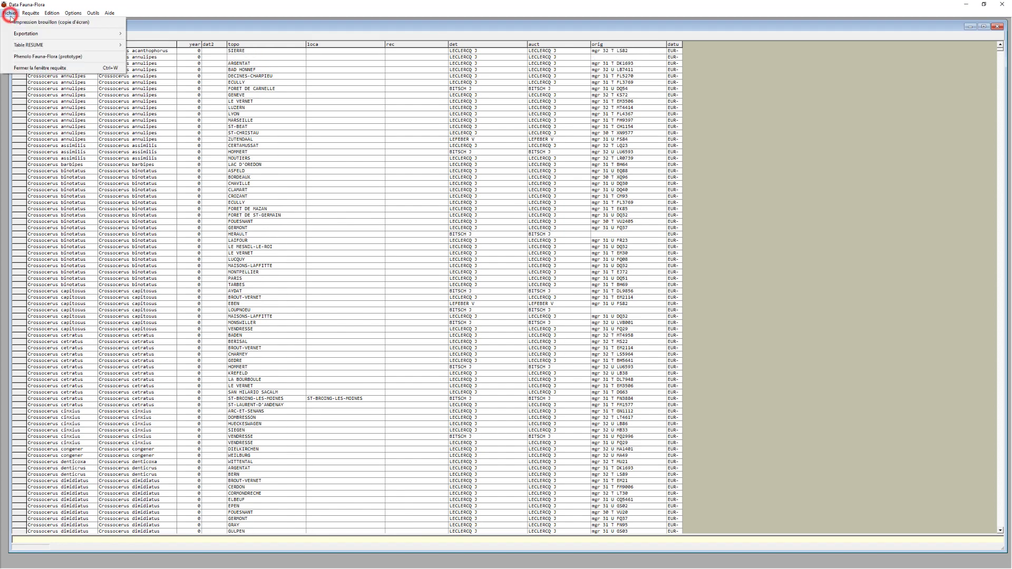
click(21, 33)
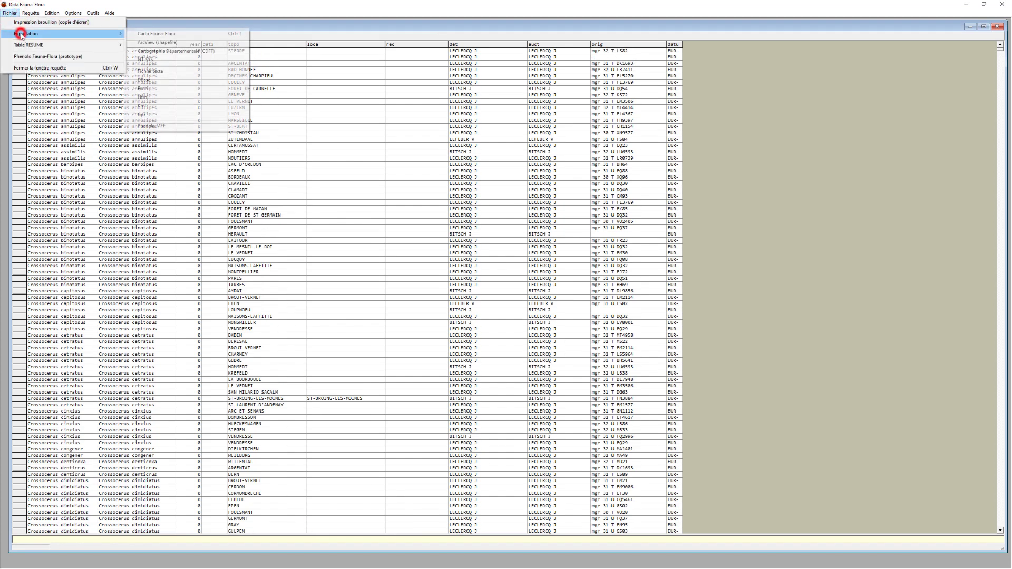
click(177, 45)
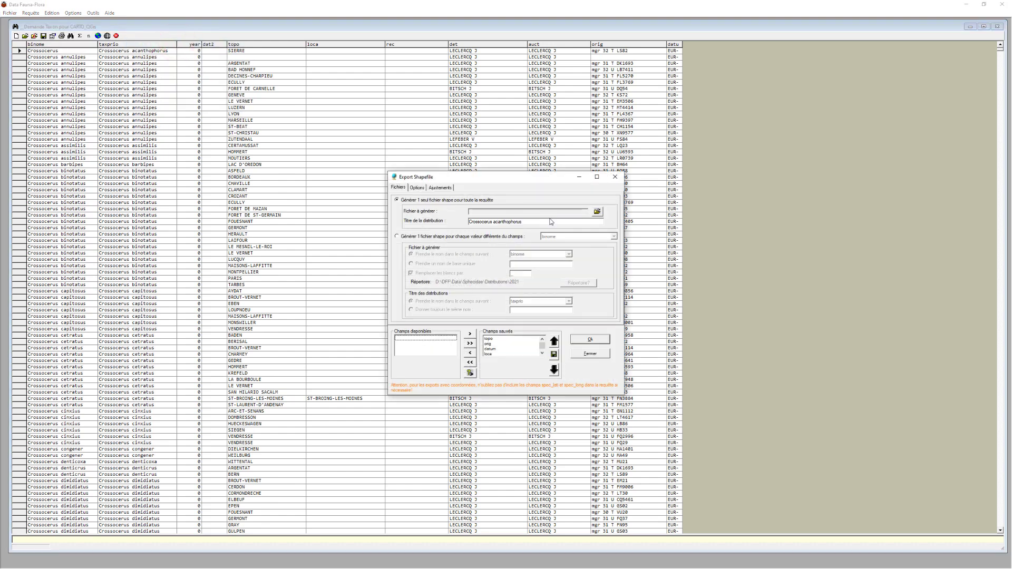
click(597, 211)
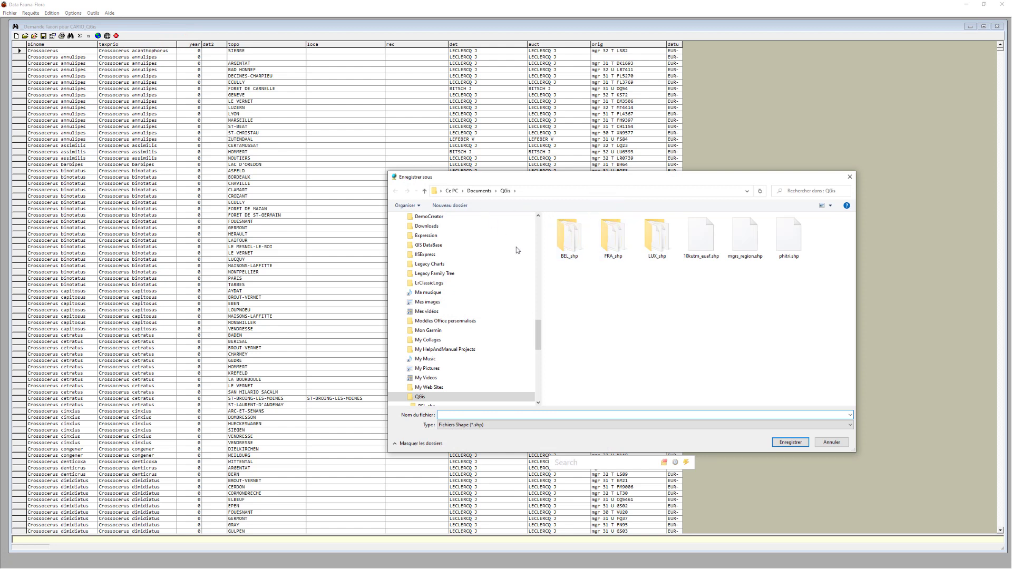
click(524, 414)
text(cor)
key(BackSpace)
key(BackSpace)
text(rossocerus)
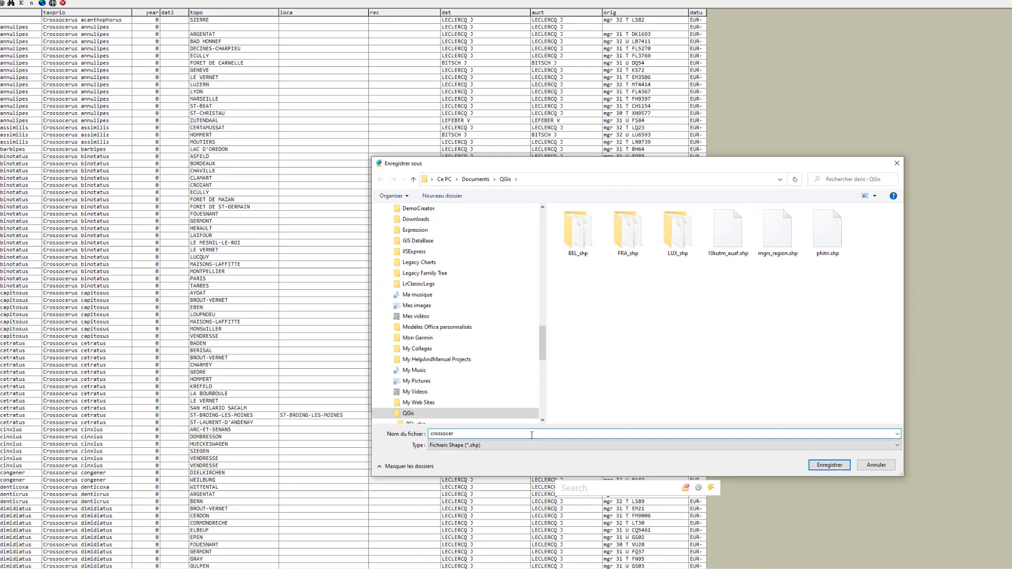
key(Return)
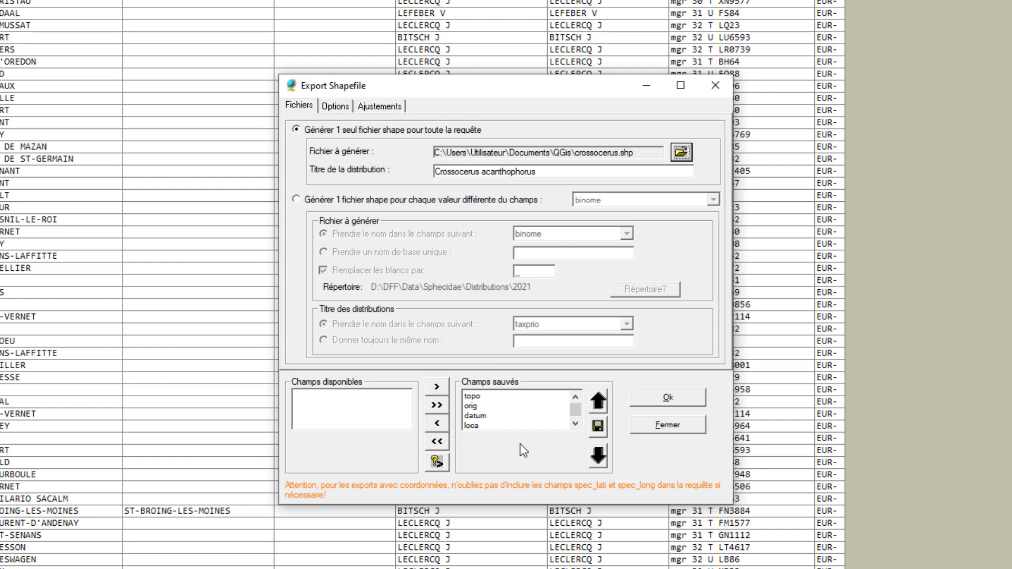
Set the export's geographic coordinate adjustment to MGRS 10 km with the WGS84 datum
click(380, 105)
drag(404, 87, 387, 73)
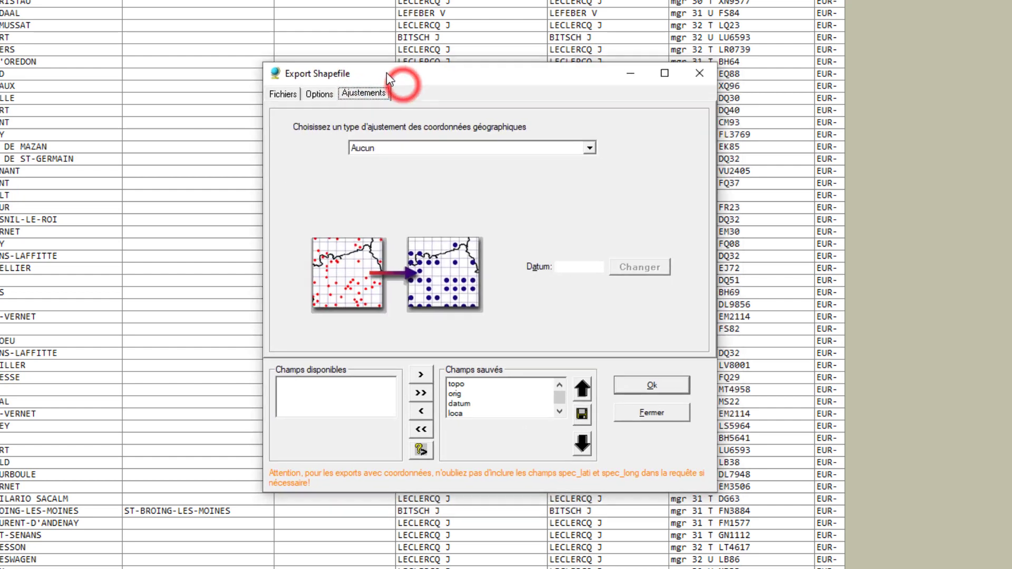
click(447, 146)
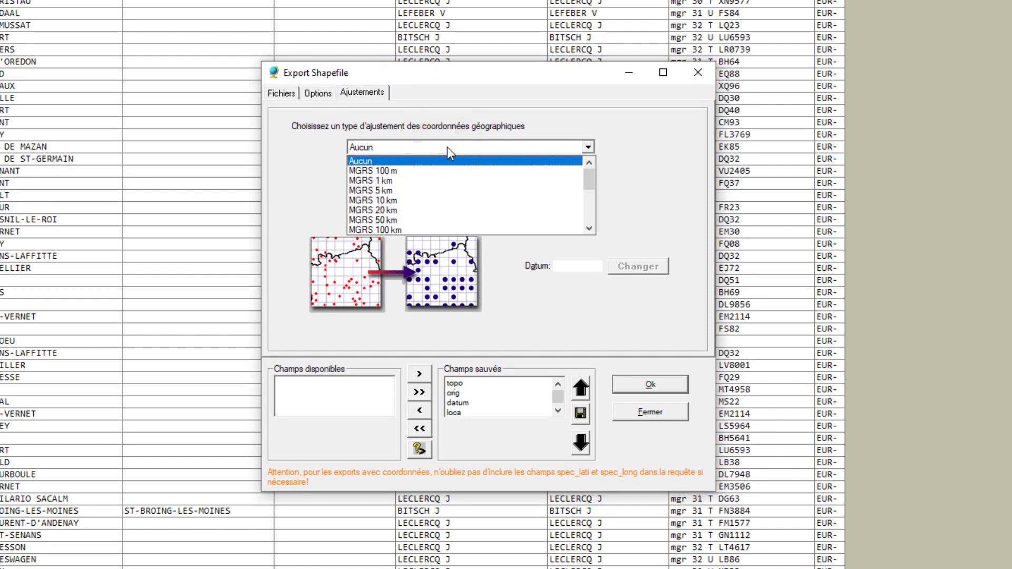
click(395, 204)
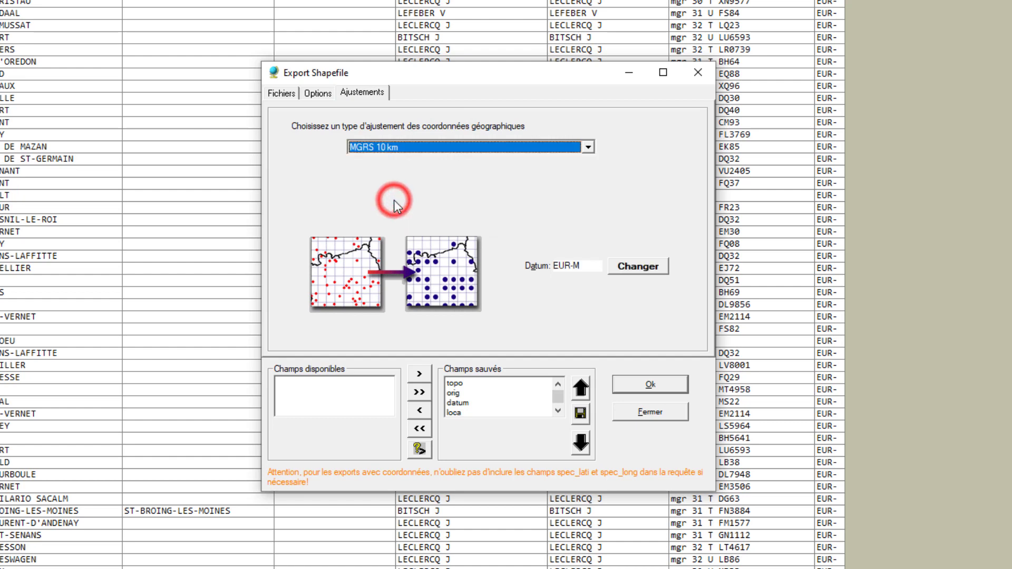
click(630, 266)
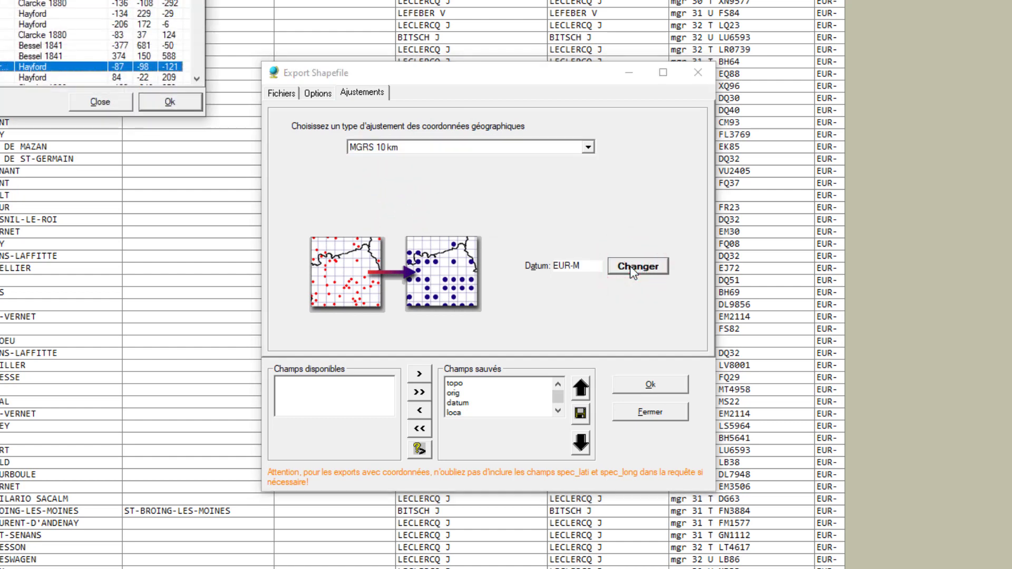
key(w)
click(178, 110)
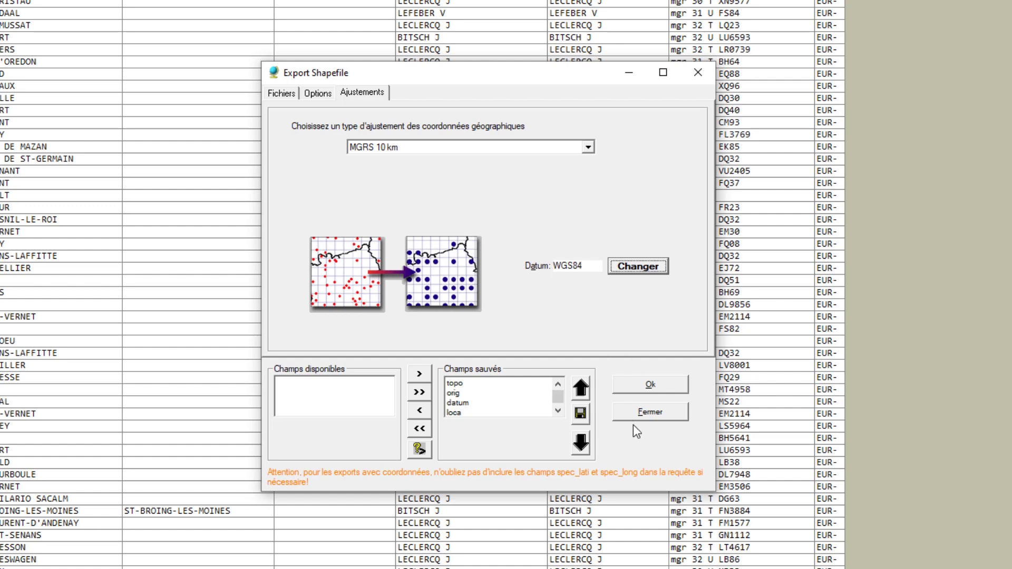
Export the crossocerus shapefile, close the export dialog and query results, and quit Data Fauna-Flora
click(649, 384)
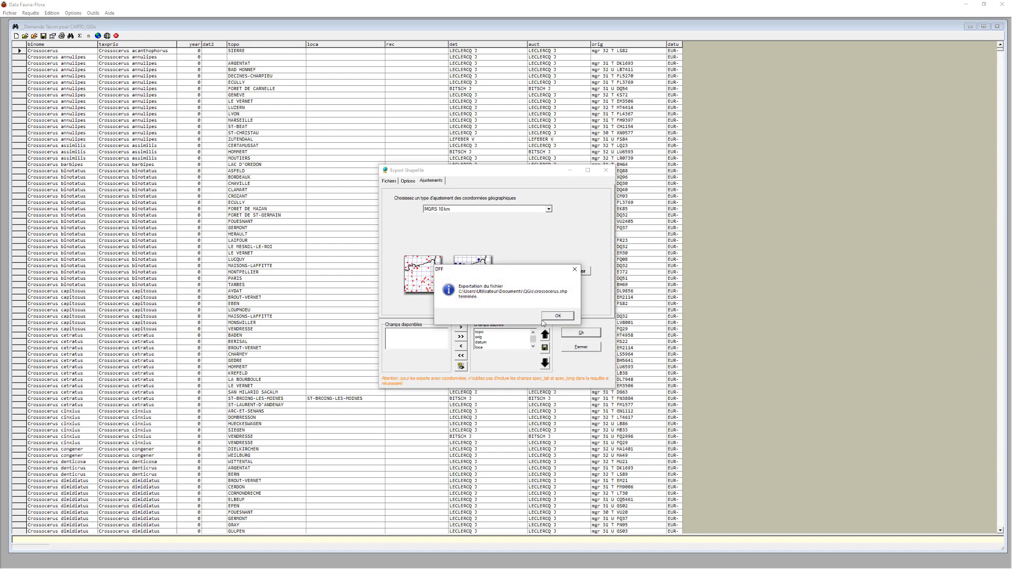
click(562, 327)
click(606, 170)
click(995, 27)
click(1002, 4)
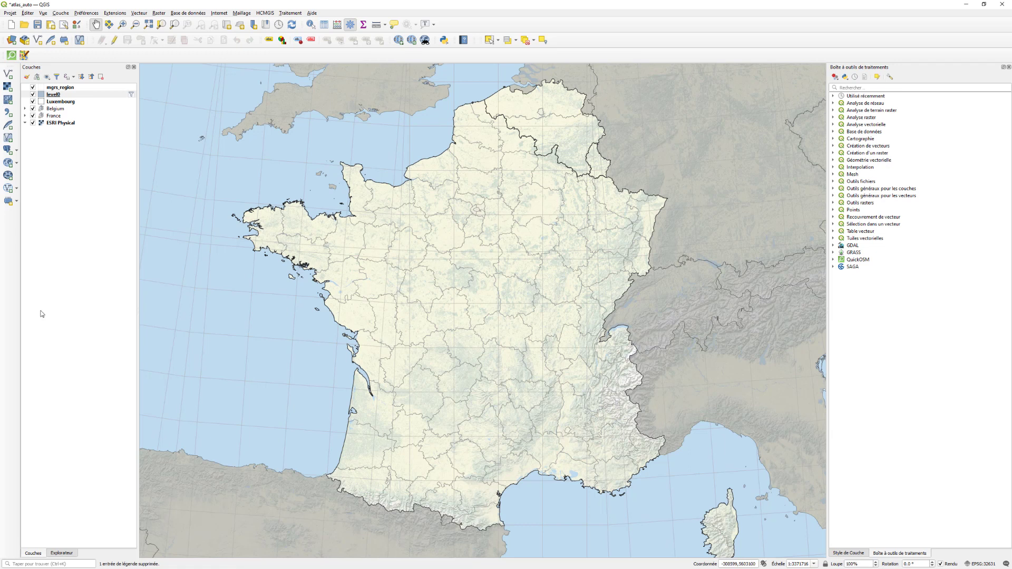
Add crossocerus.shp from the project folder to the map as a new layer
click(61, 553)
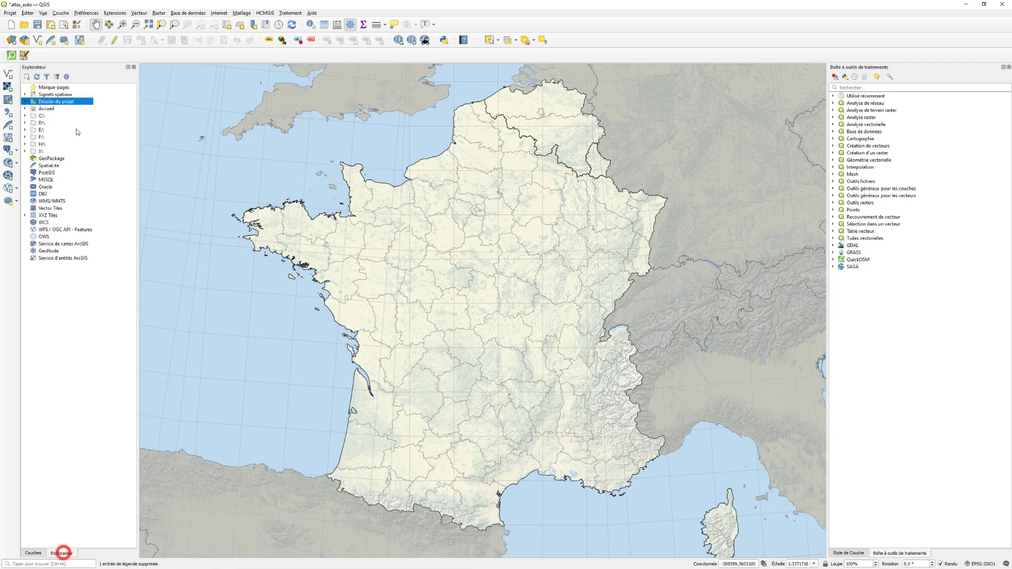
click(24, 102)
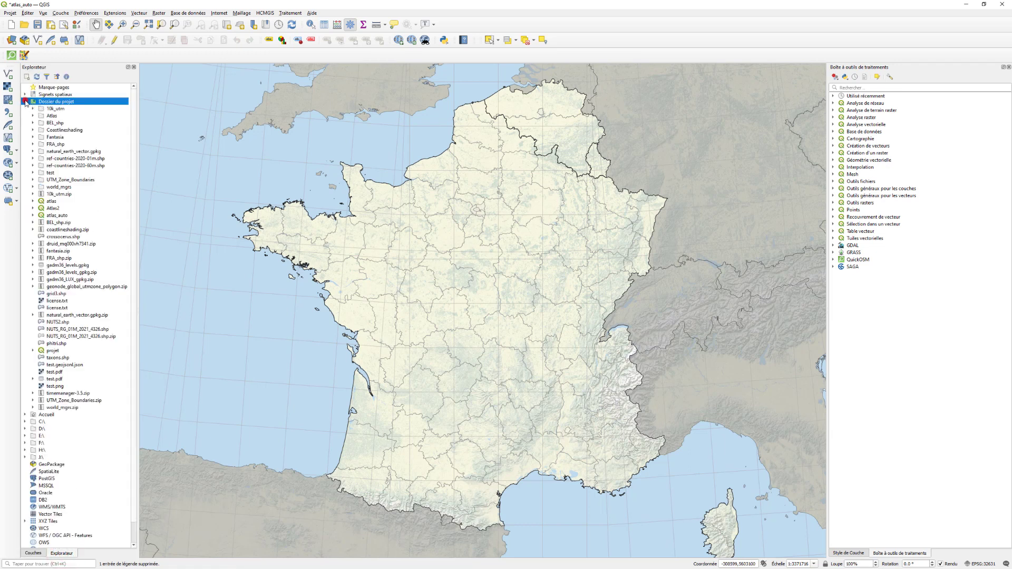
click(72, 237)
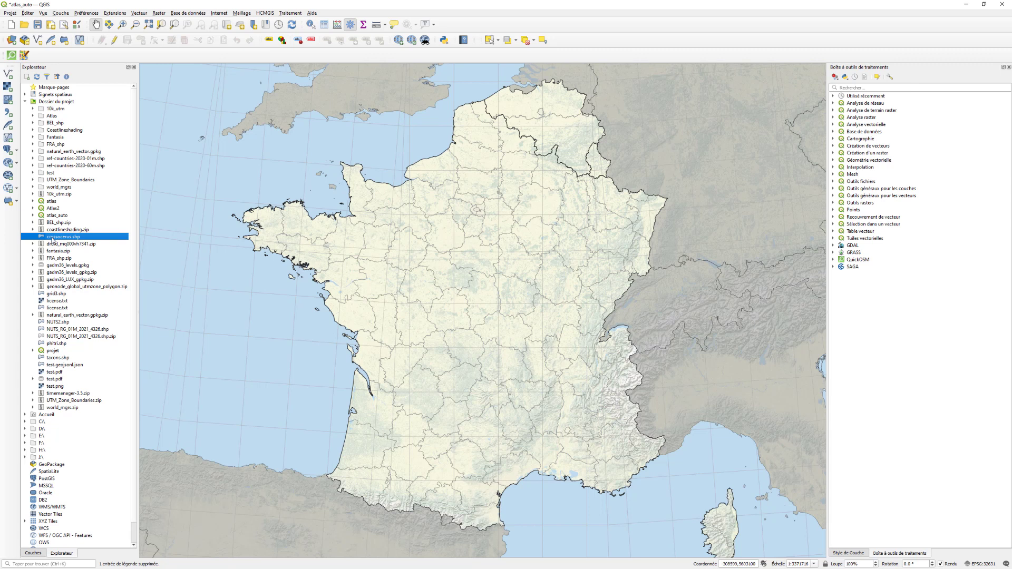
mouse_move(51, 240)
mouse_down()
mouse_move(270, 246)
mouse_move(370, 266)
mouse_up()
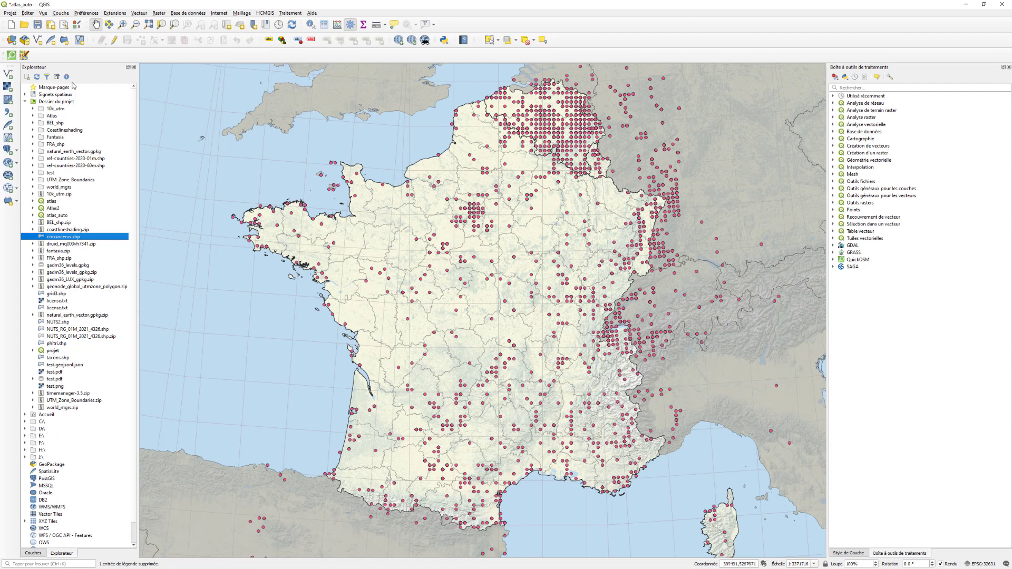
Set the size unit of the crossocerus layer's simple marker symbol to map units (Unités de Carte)
click(123, 25)
drag(518, 383, 681, 507)
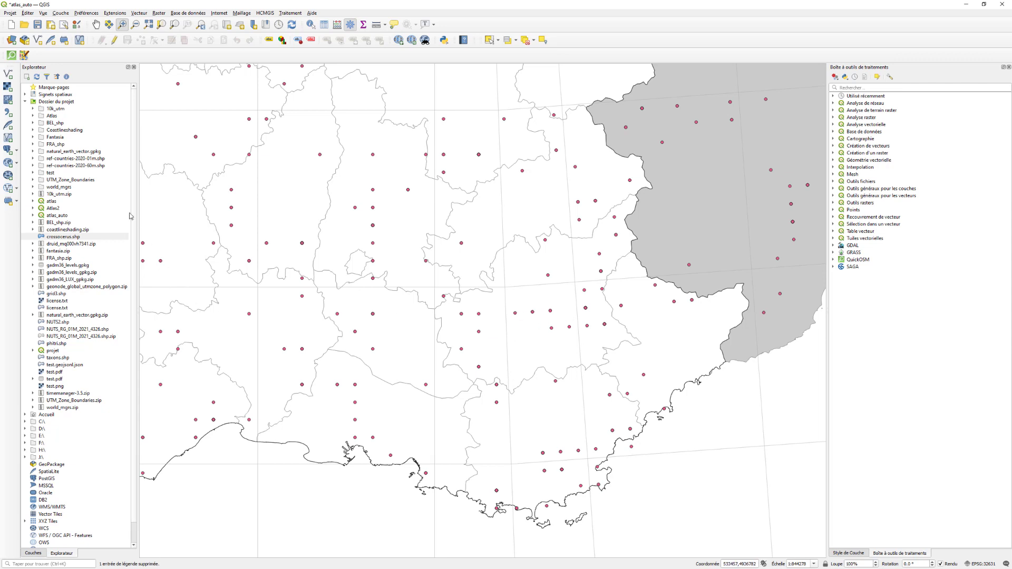
click(33, 554)
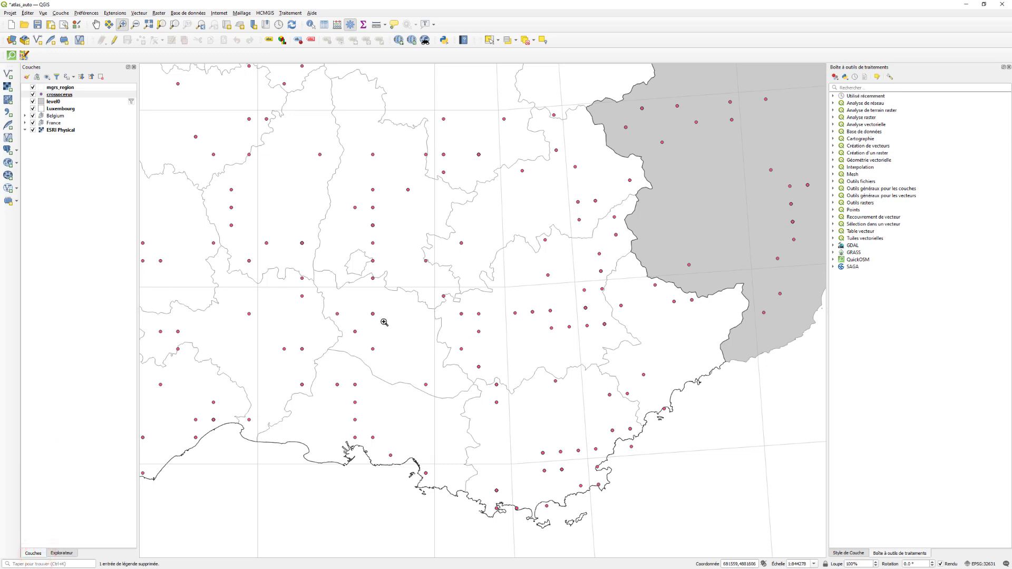
double_click(53, 95)
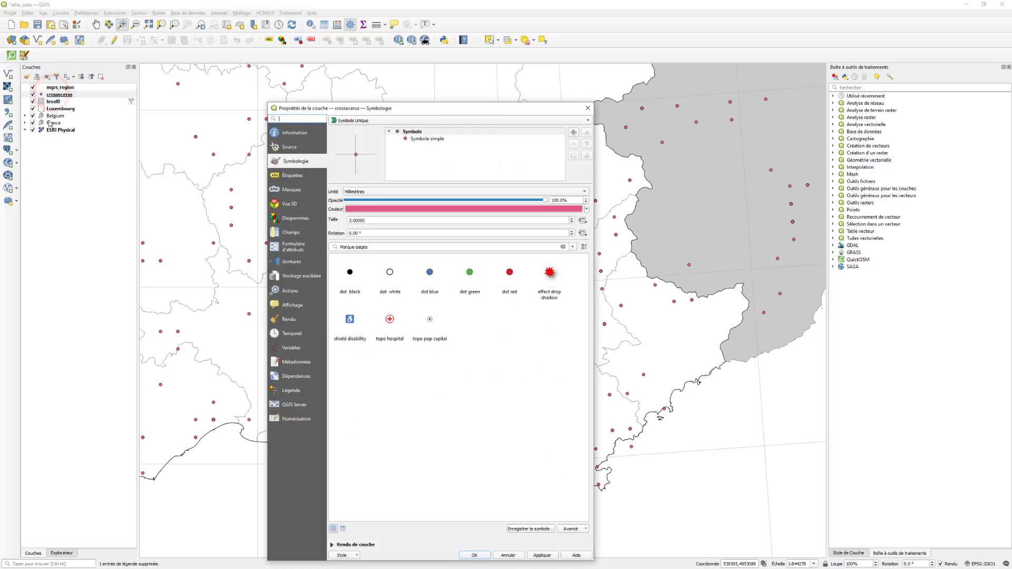
click(430, 139)
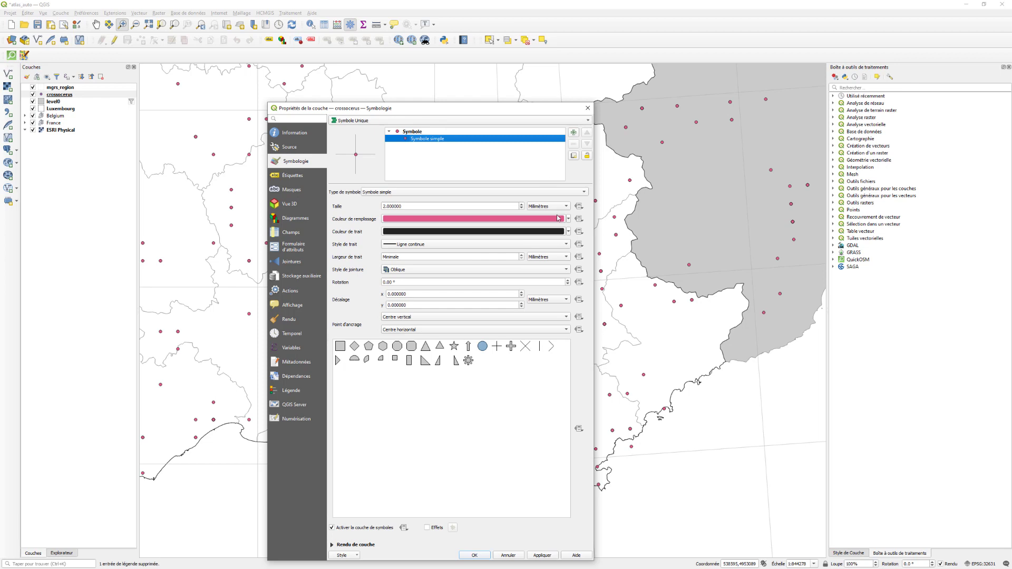
drag(531, 108, 514, 83)
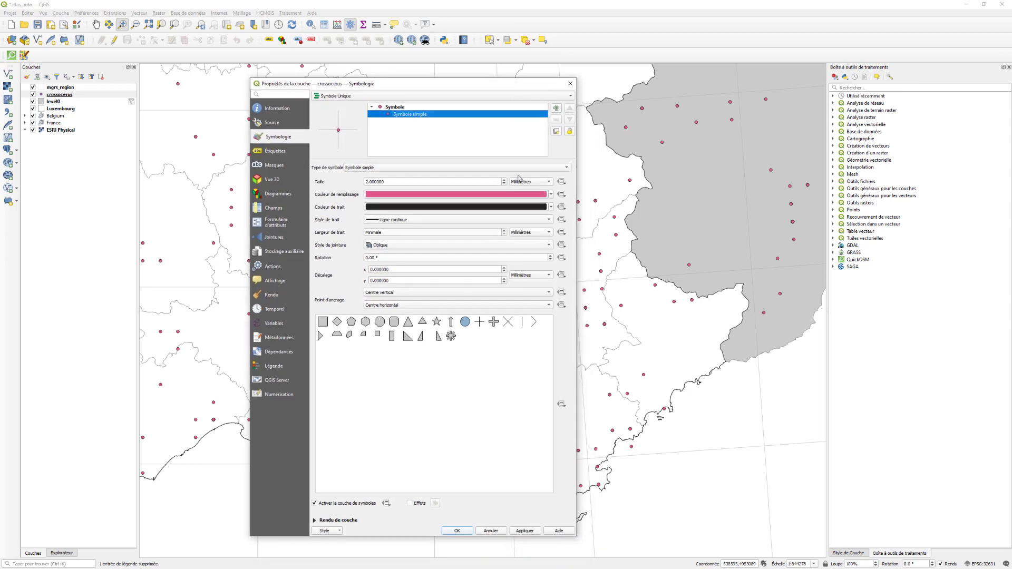
click(519, 180)
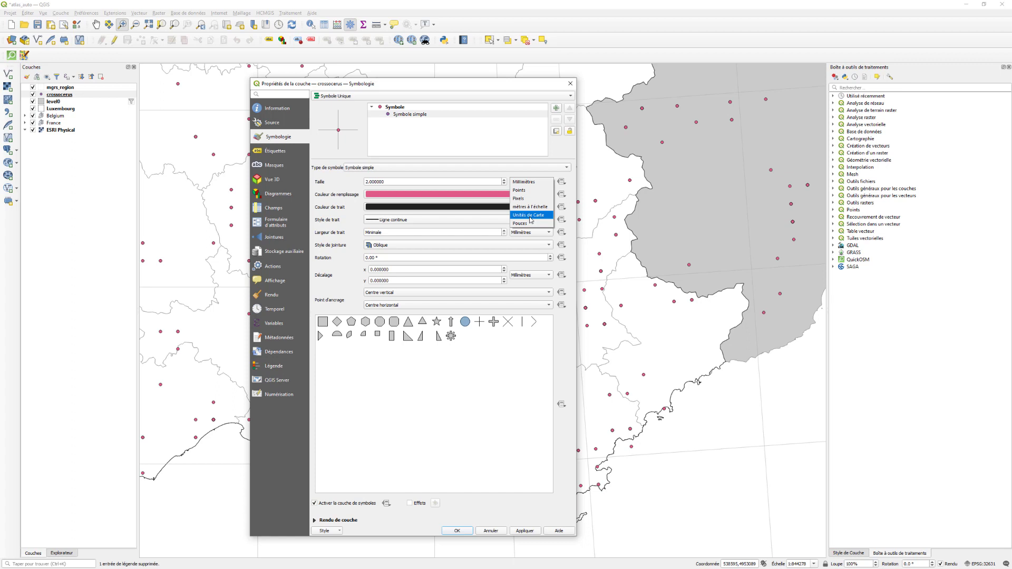
click(530, 217)
Set the crossocerus marker size to 9000 map units and apply it to the map
click(385, 181)
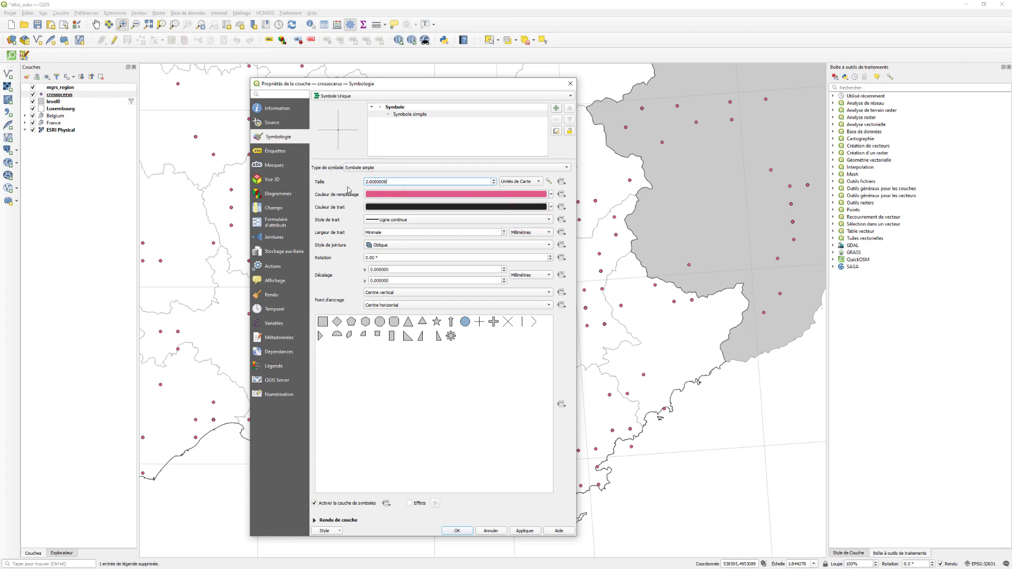
key(ctrl+a)
text(900)
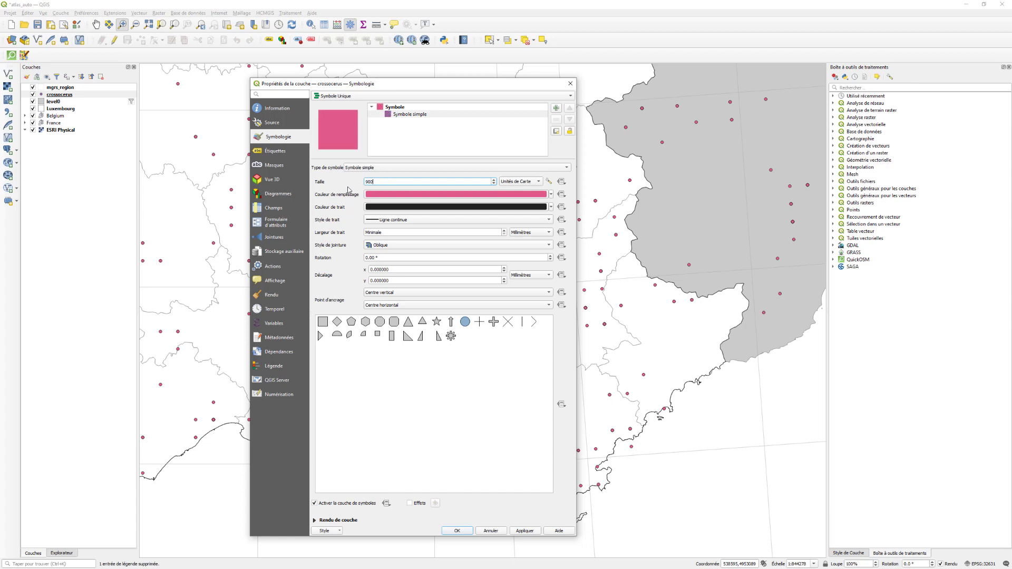
text(0)
key(Return)
click(532, 534)
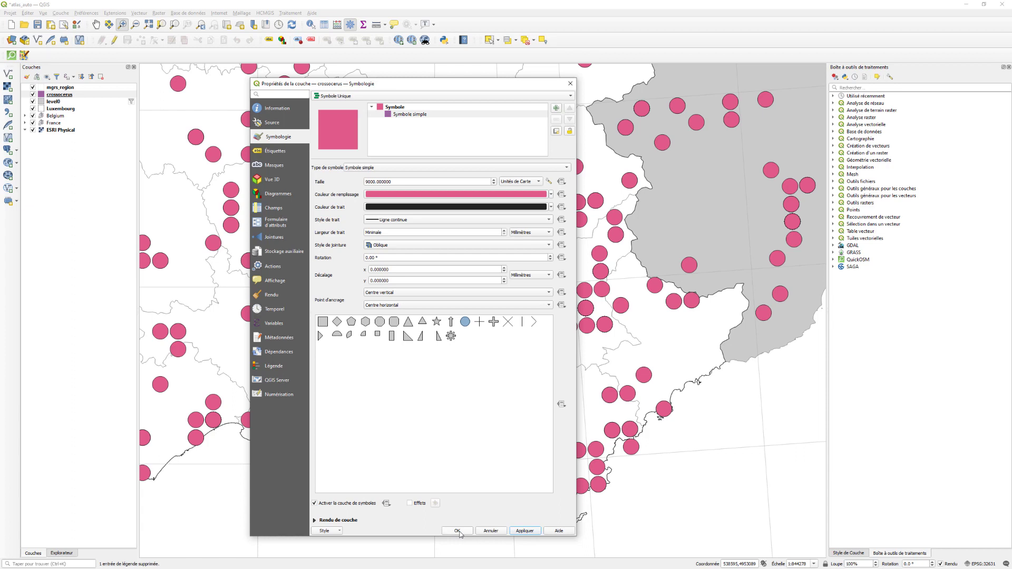
Change the crossocerus marker fill to a medium green (hue 138°, saturation 84%, value 64%) and accept the layer properties
click(433, 196)
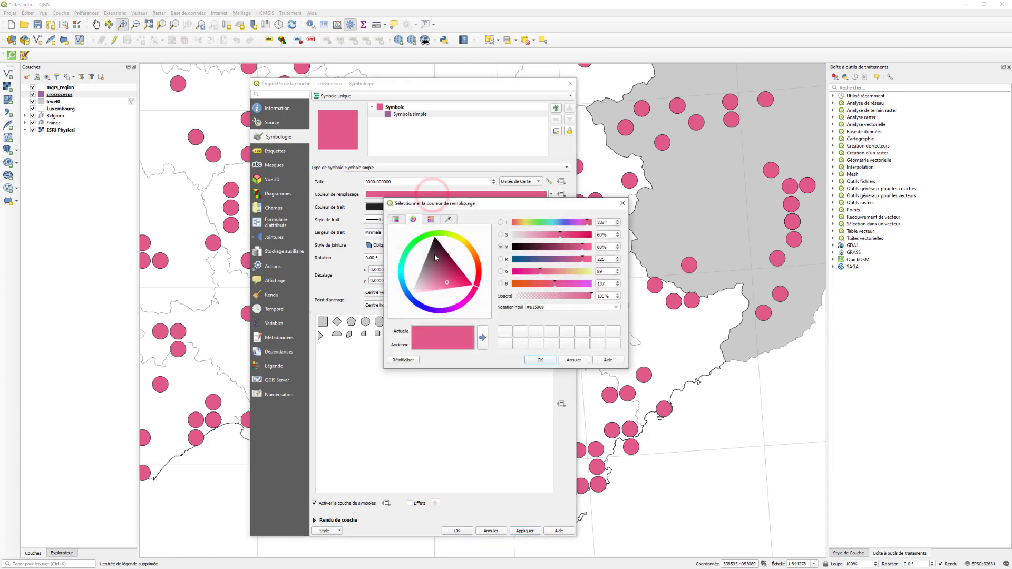
click(415, 244)
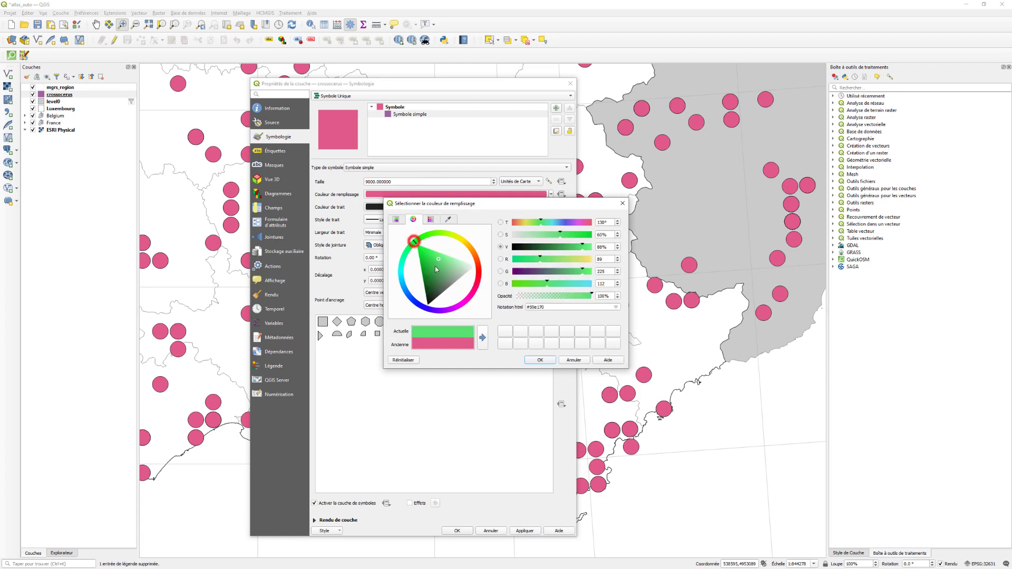
drag(438, 257, 427, 269)
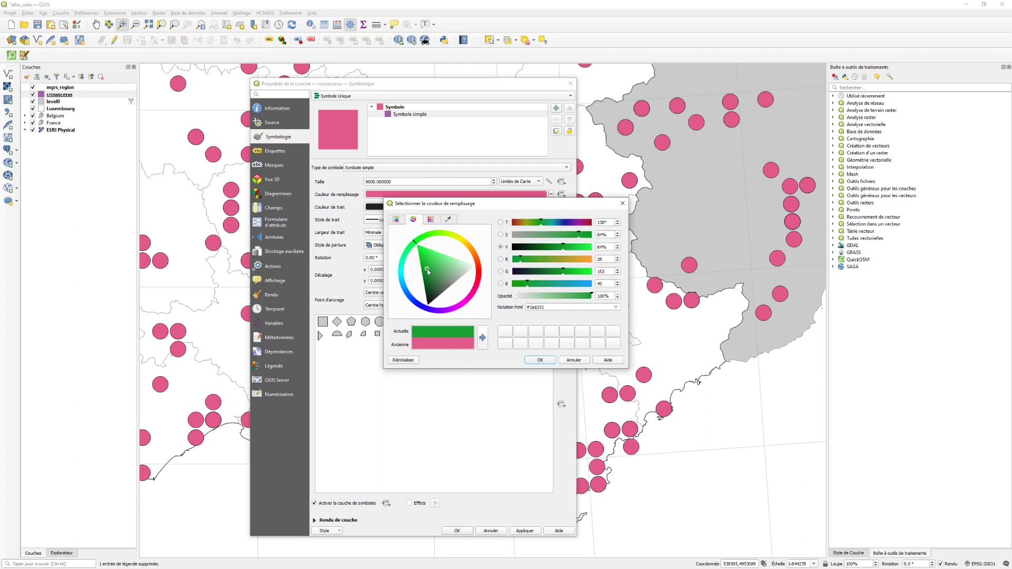
click(535, 360)
click(456, 531)
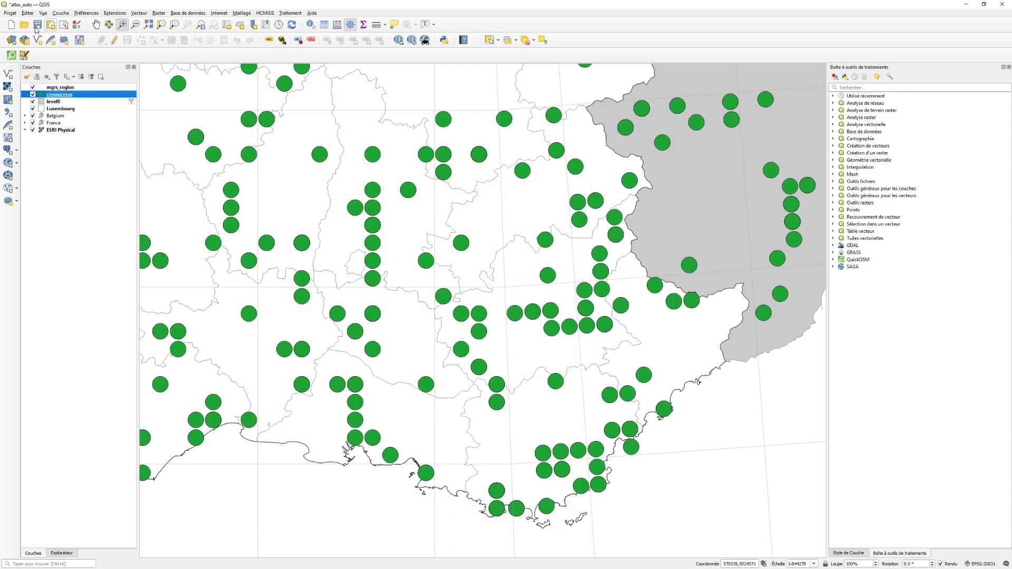
Look over the crossocerus layer's attribute table with the BINOME column widened to its contents, and close the table
click(201, 24)
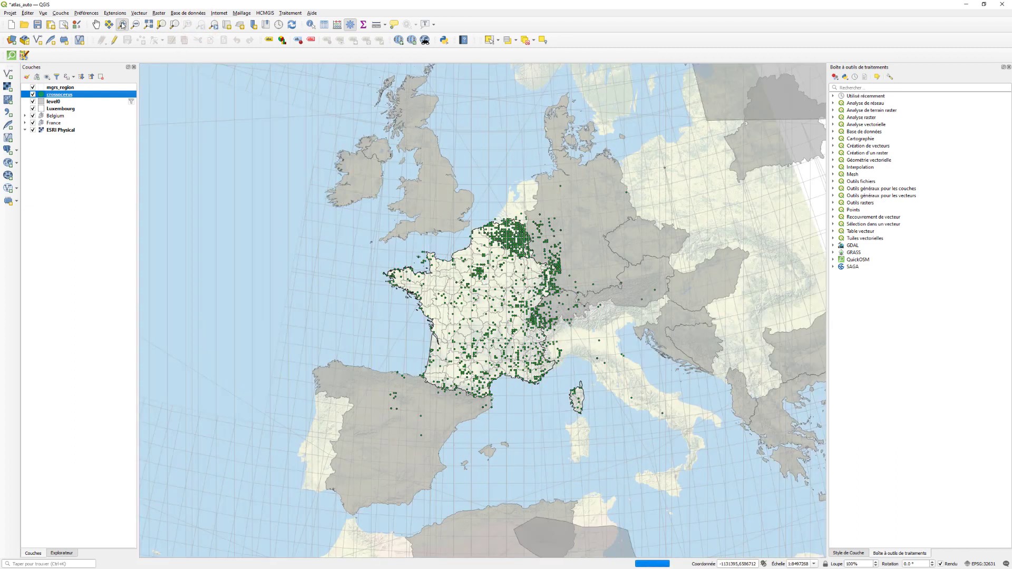
click(122, 23)
drag(376, 200, 603, 430)
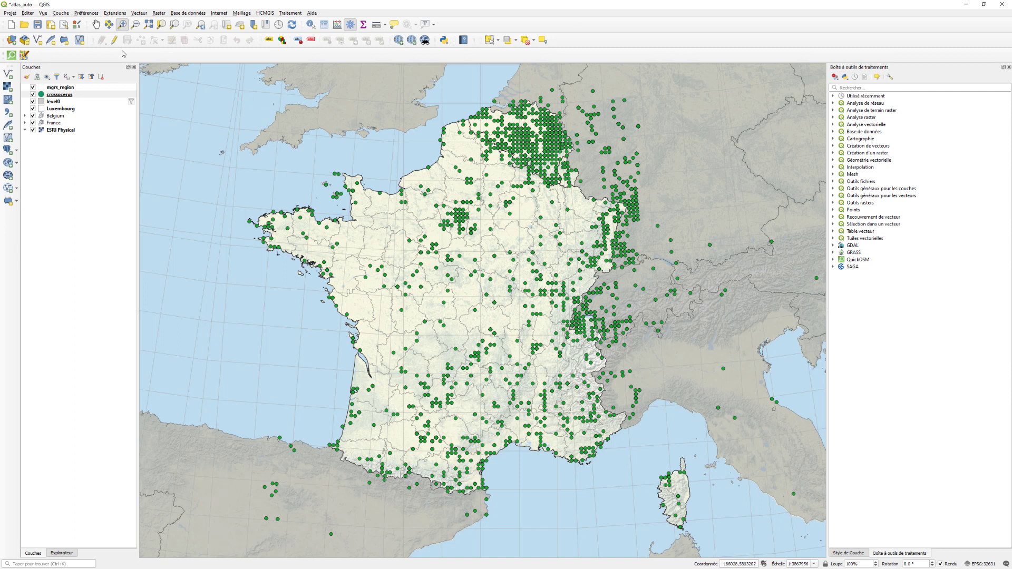
right_click(59, 96)
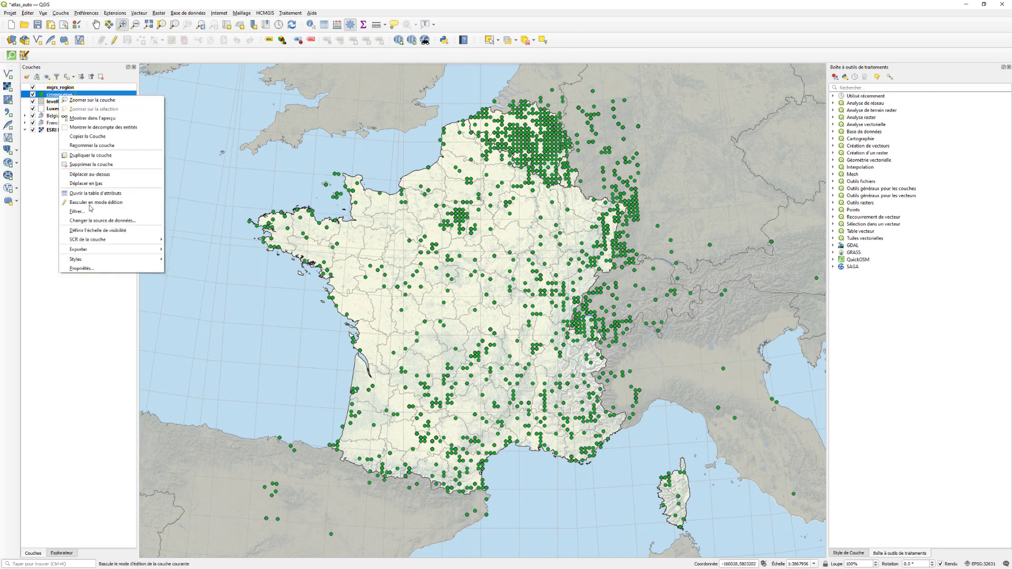
click(90, 196)
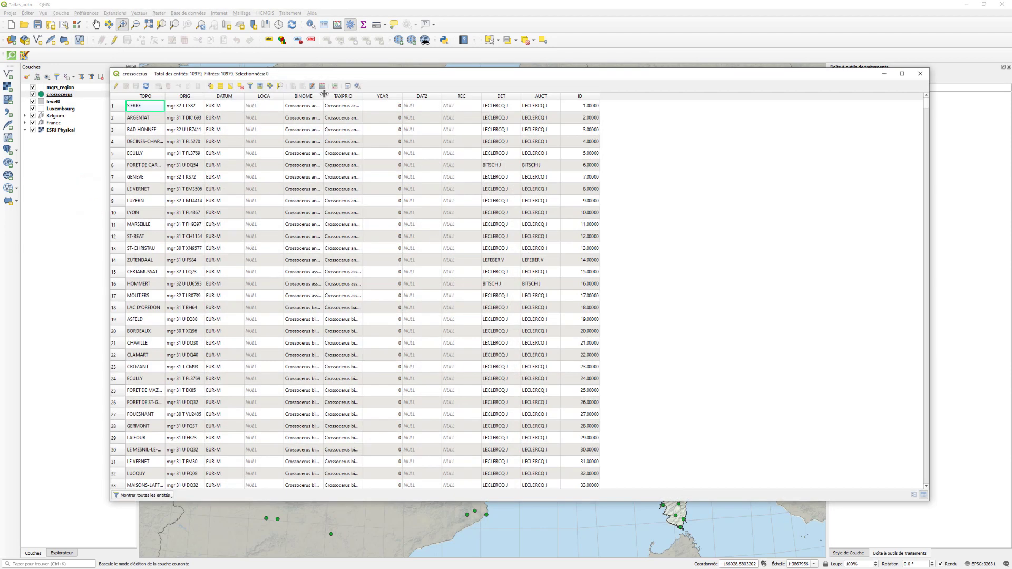
double_click(324, 93)
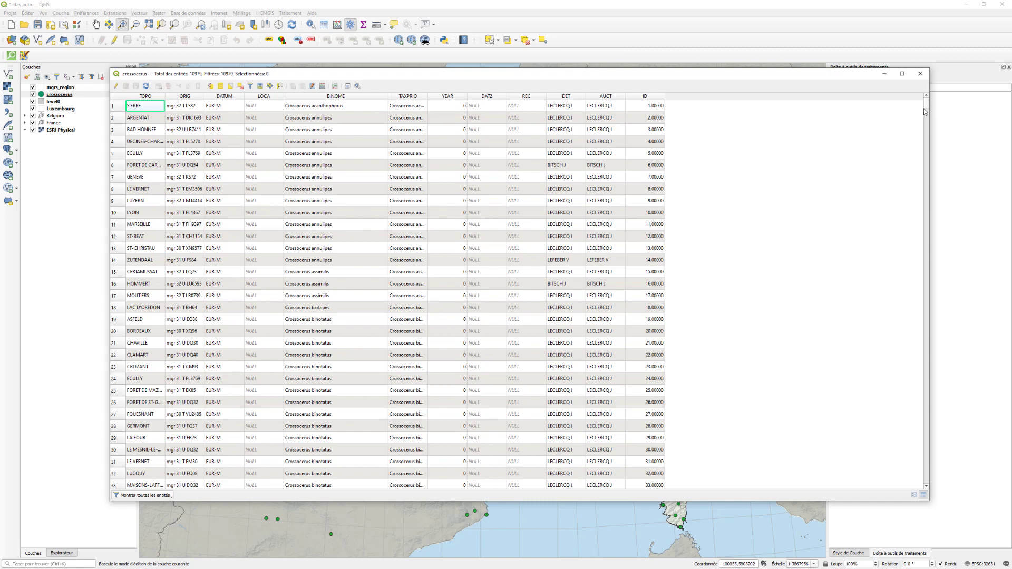
drag(926, 102, 922, 79)
click(921, 73)
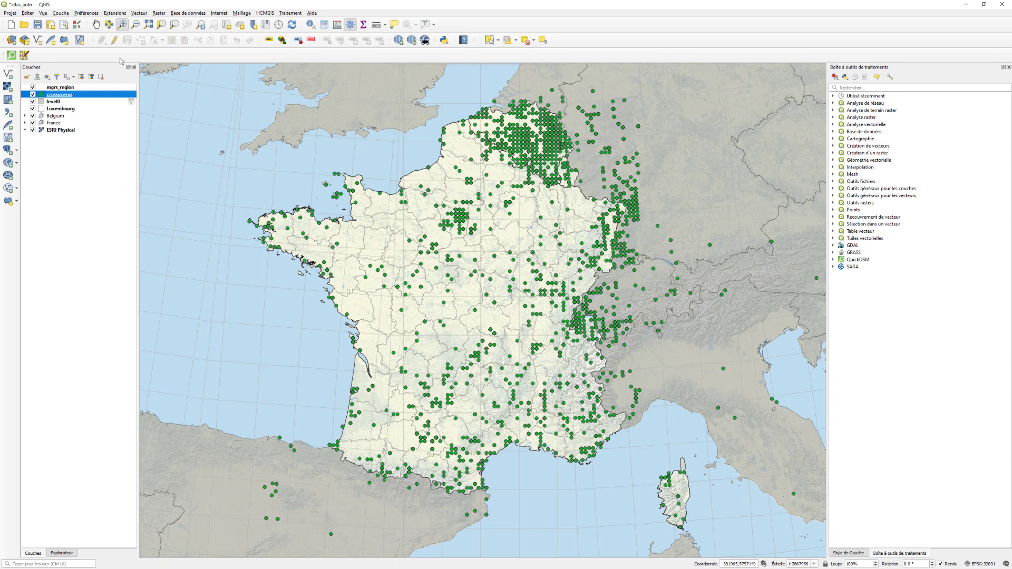
click(139, 13)
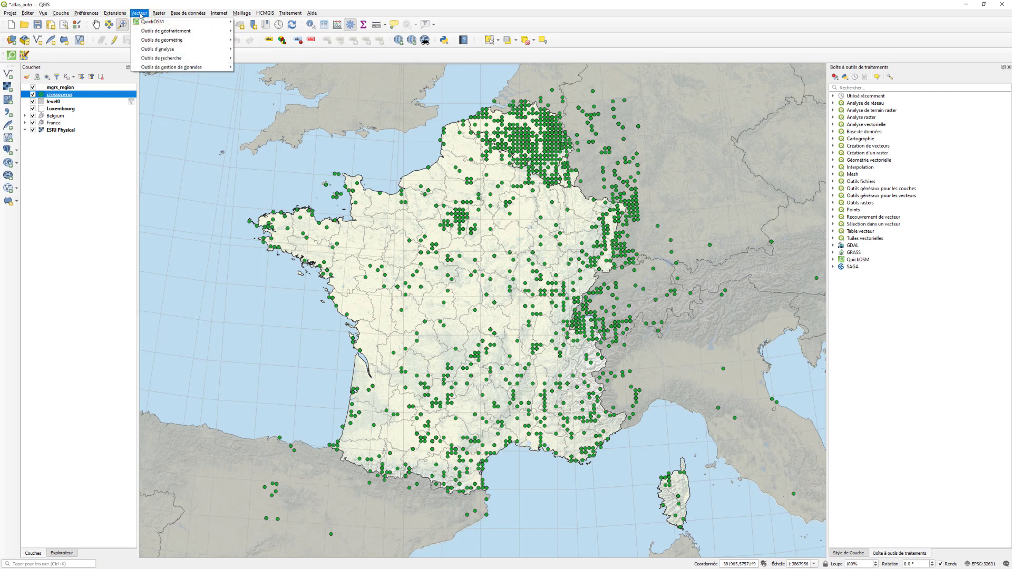
mouse_move(146, 32)
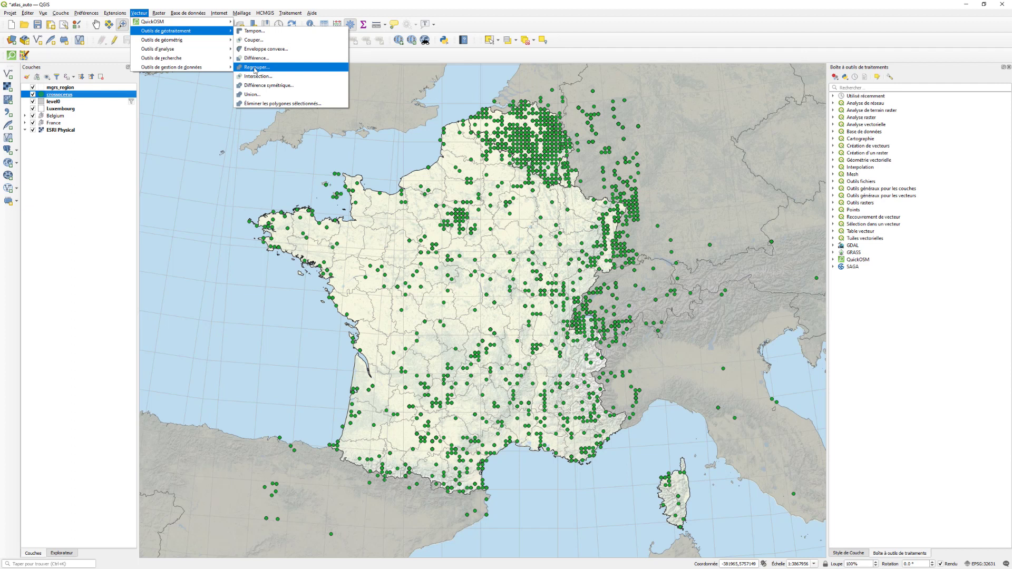
click(250, 2)
Search all available extensions for "dissol", install the Dissolve with stats plugin and close the extension manager
click(113, 14)
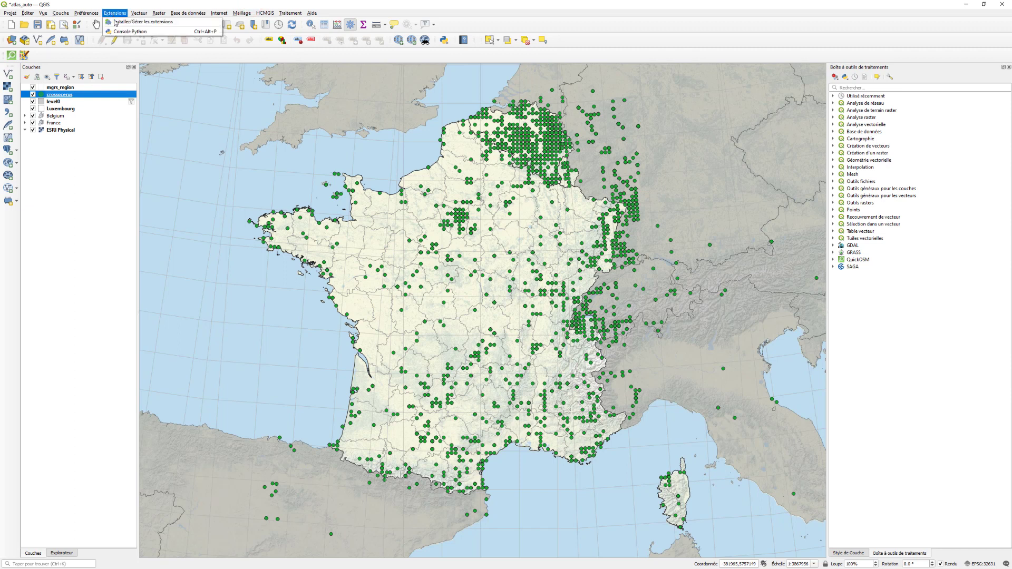
click(129, 21)
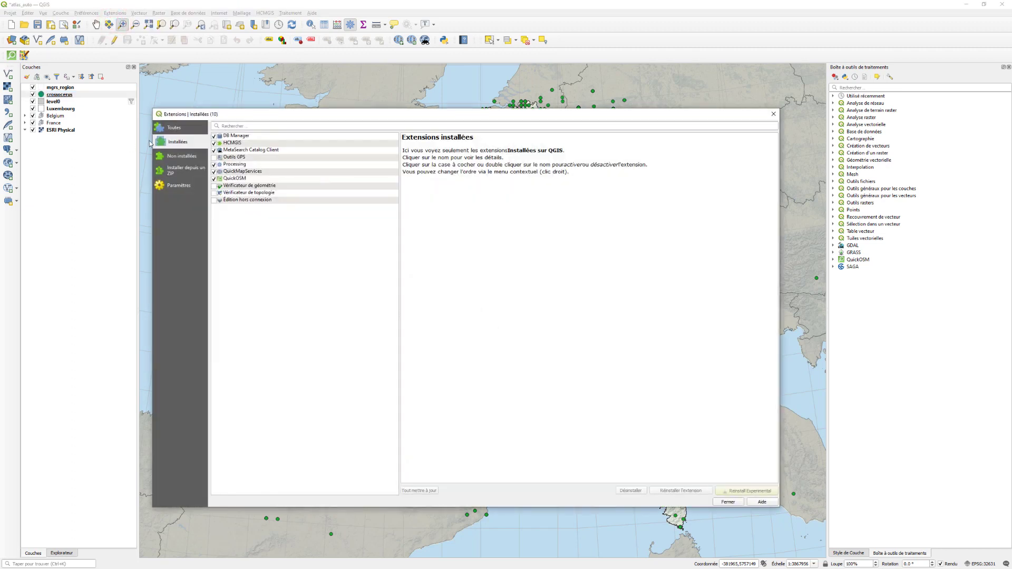
click(182, 130)
click(250, 125)
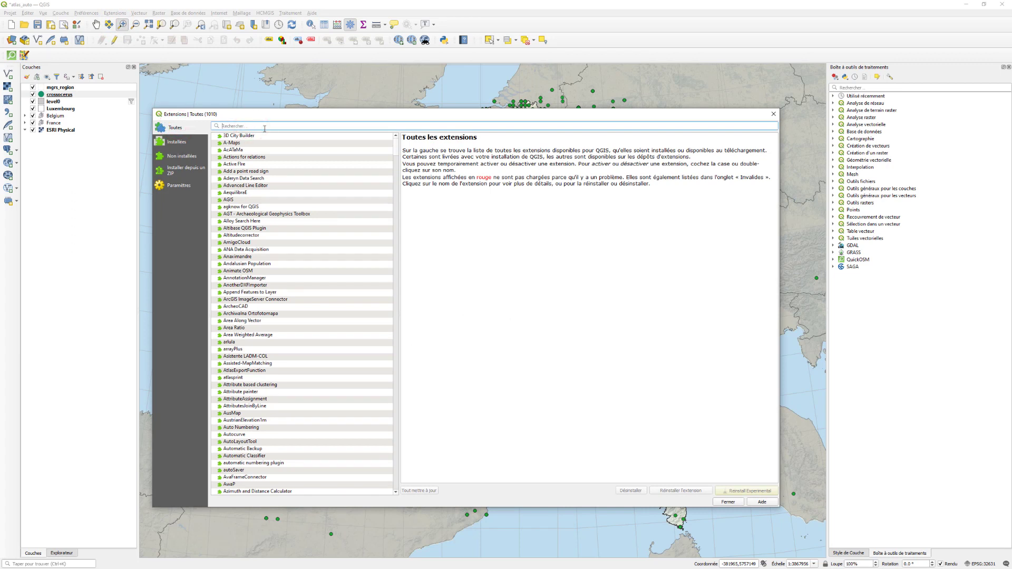
text(dissol)
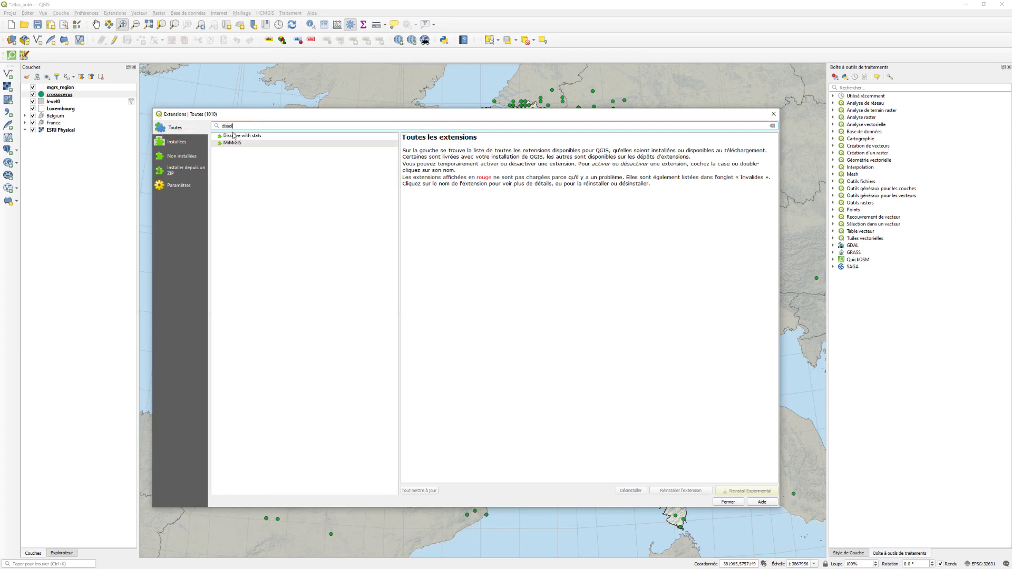
click(233, 135)
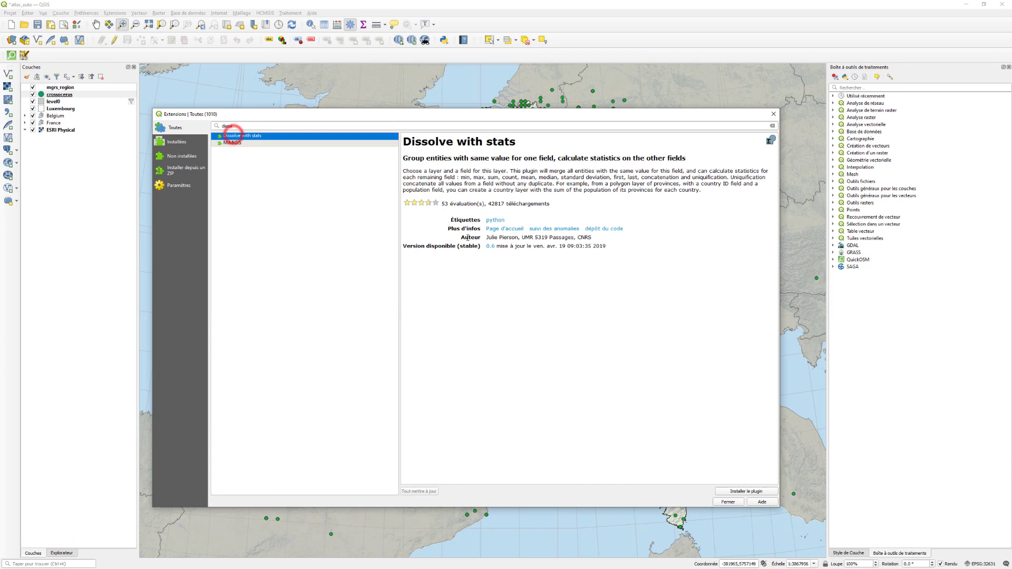
click(745, 491)
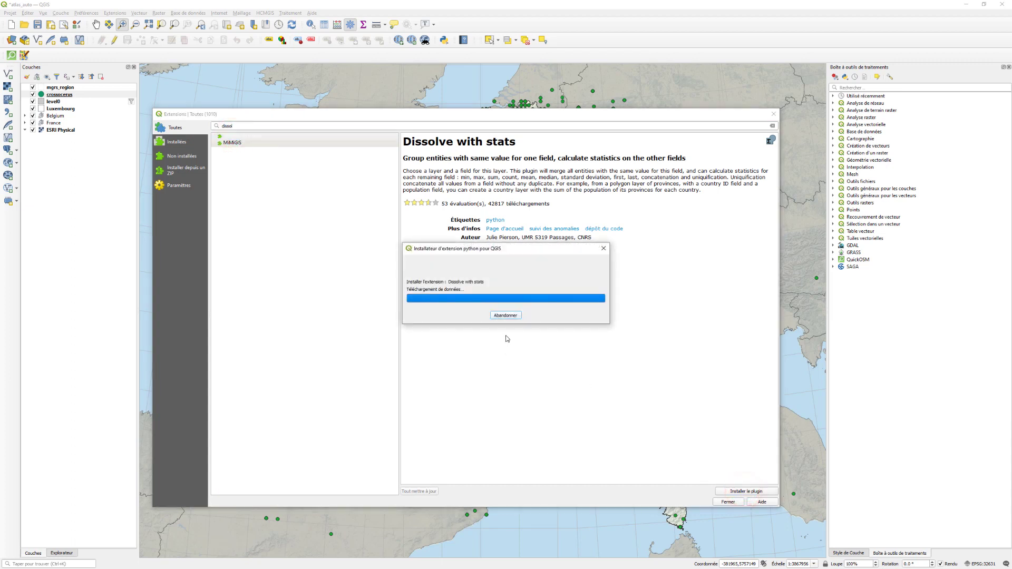
click(732, 502)
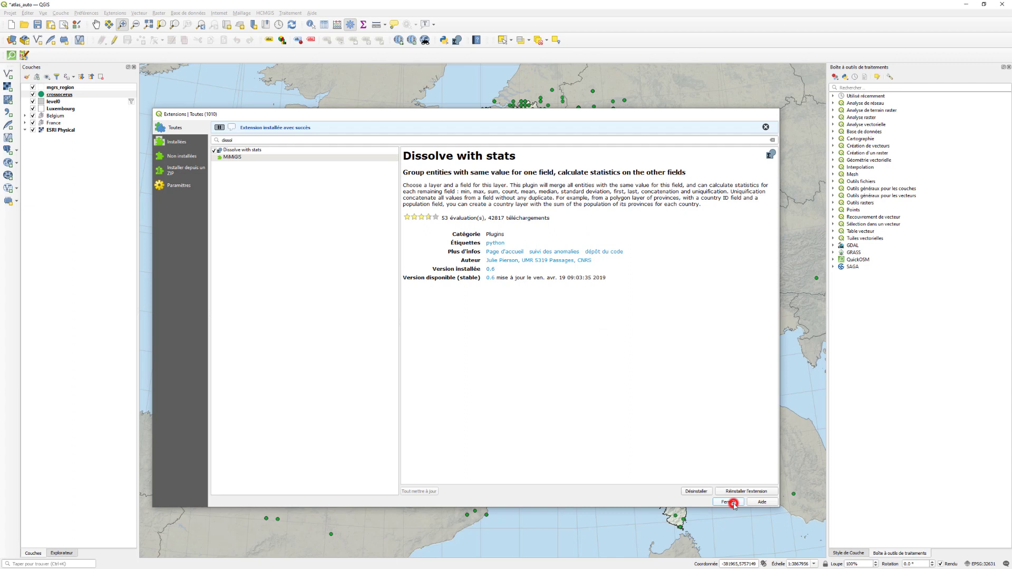
Open Dissolve with stats for the crossocerus layer, set the dissolve field to BINOME and enlarge the dialog to show every field
click(117, 13)
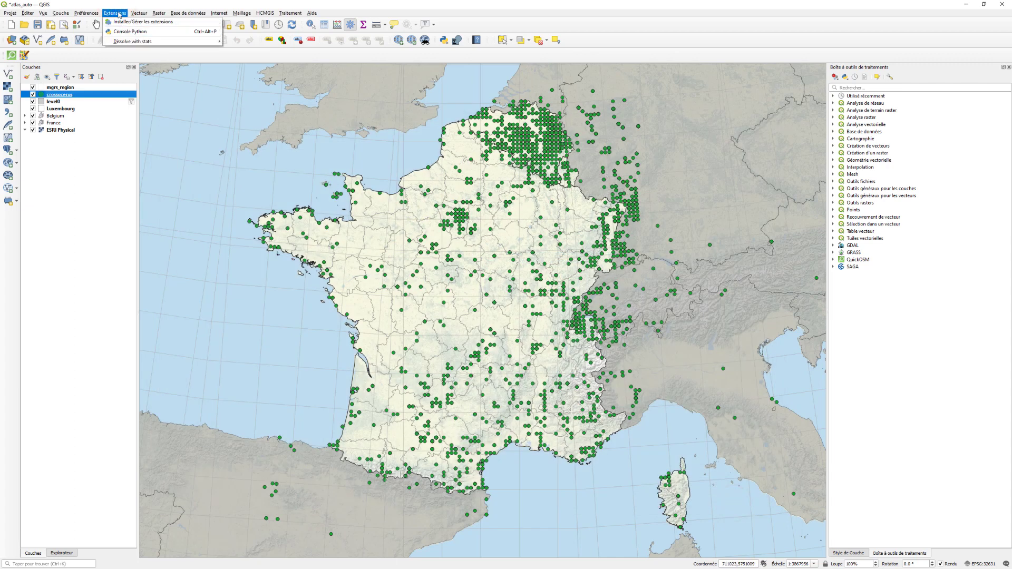
mouse_move(129, 44)
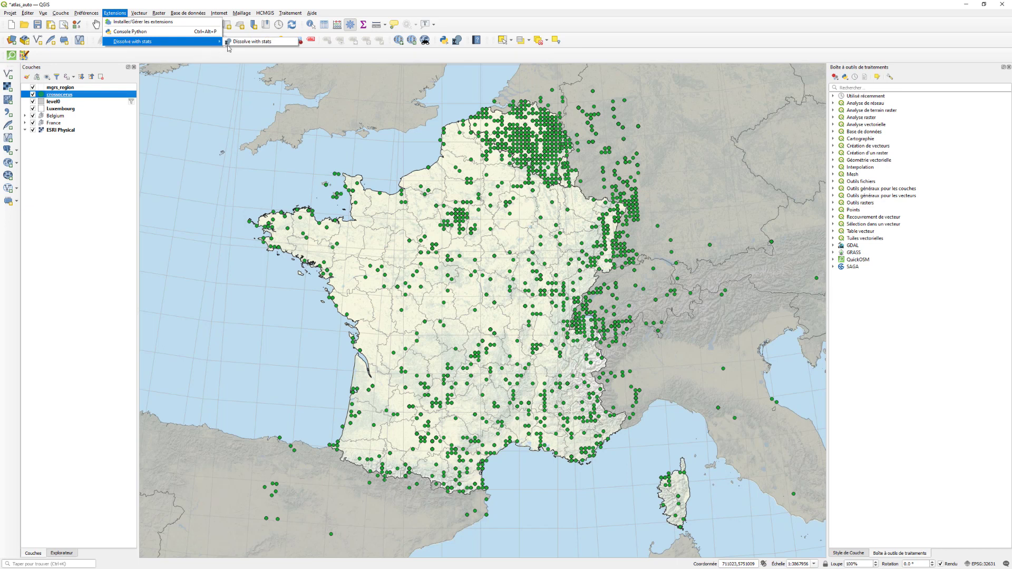
click(260, 41)
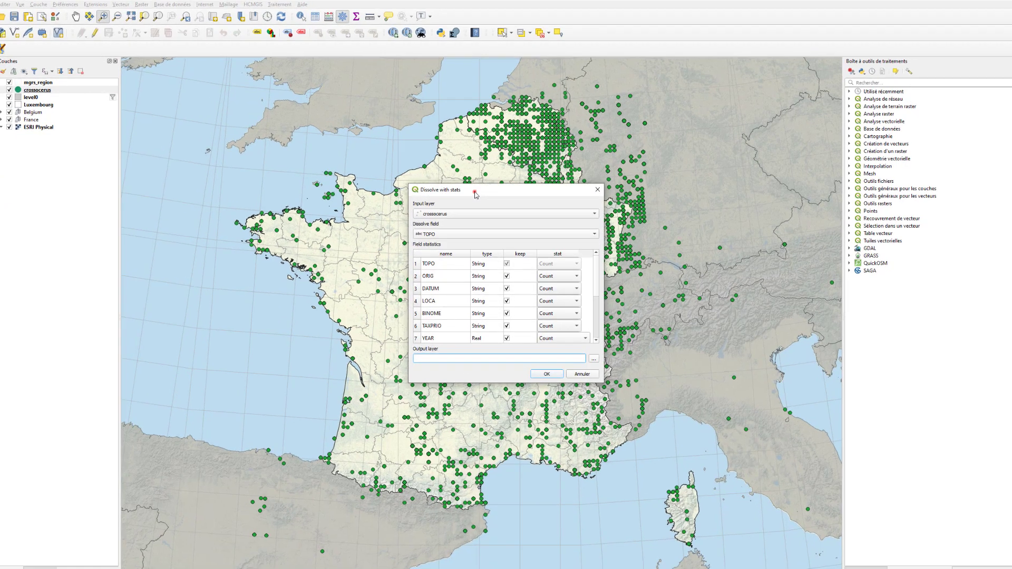
drag(475, 194, 397, 140)
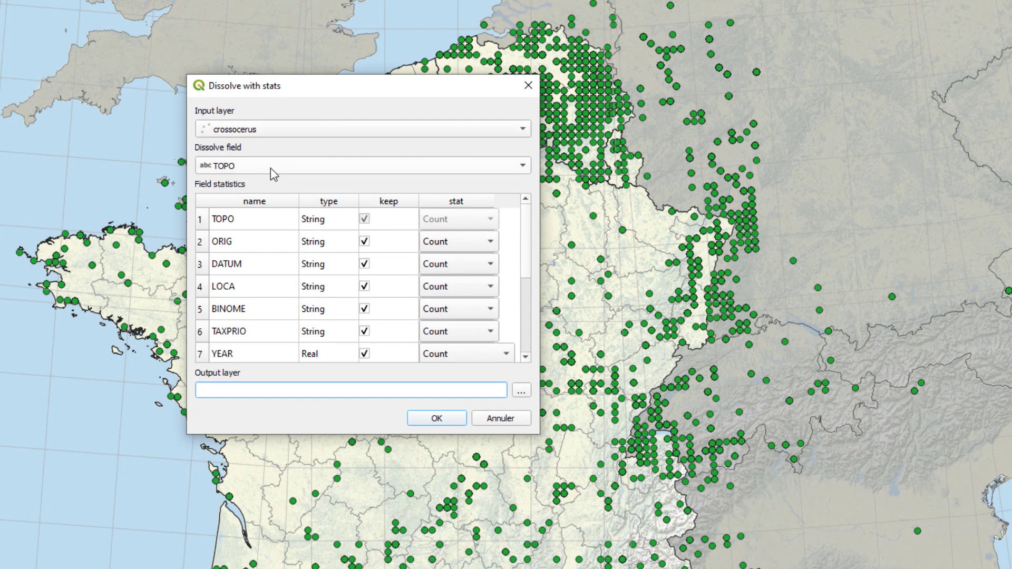
click(271, 167)
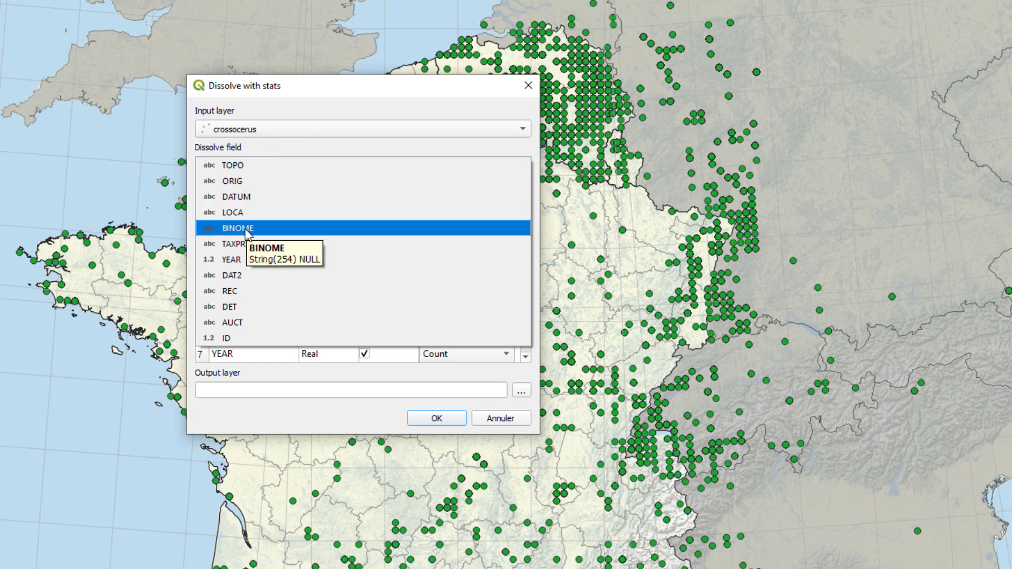
click(245, 229)
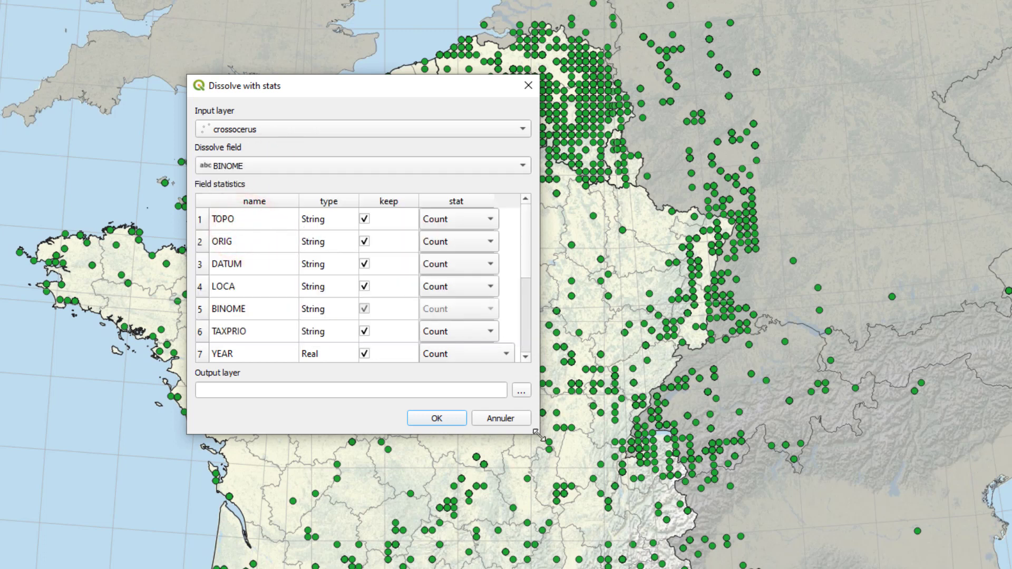
drag(537, 435, 682, 568)
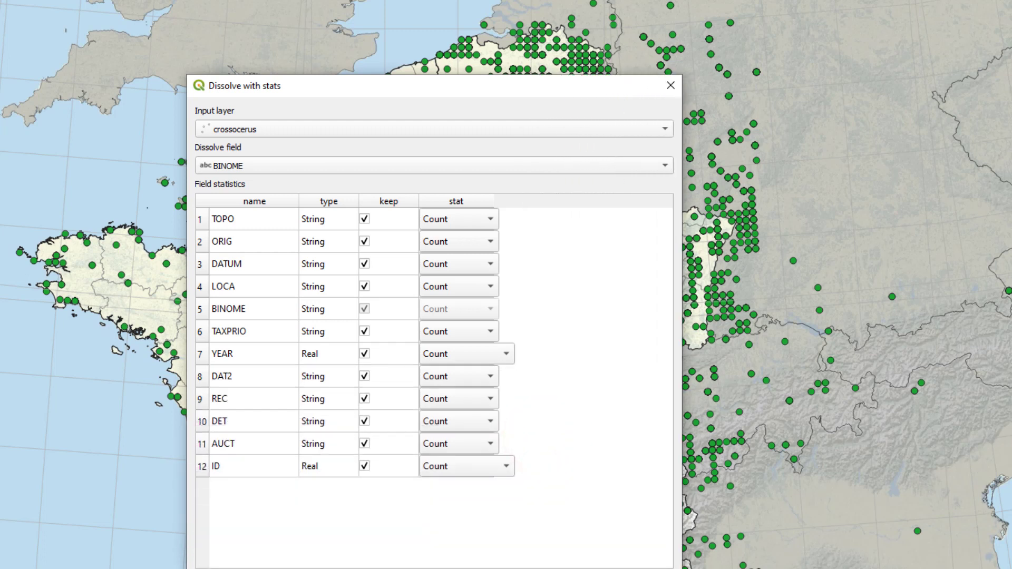
Exclude the TOPO, ORIG, DATUM, LOCA and TAXPRIO fields from the dissolved output
click(364, 219)
click(364, 241)
click(364, 263)
click(364, 286)
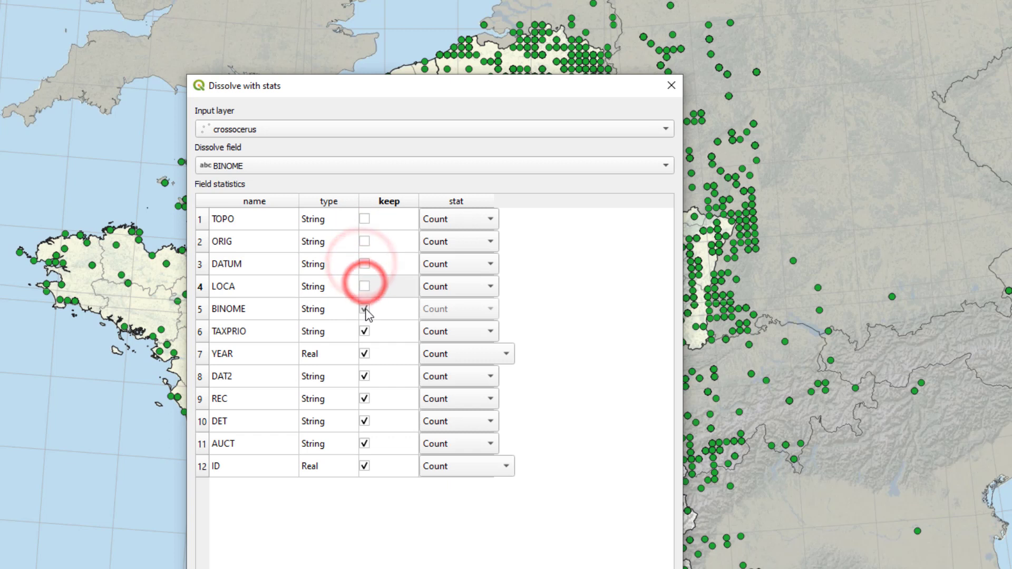
click(366, 309)
click(364, 331)
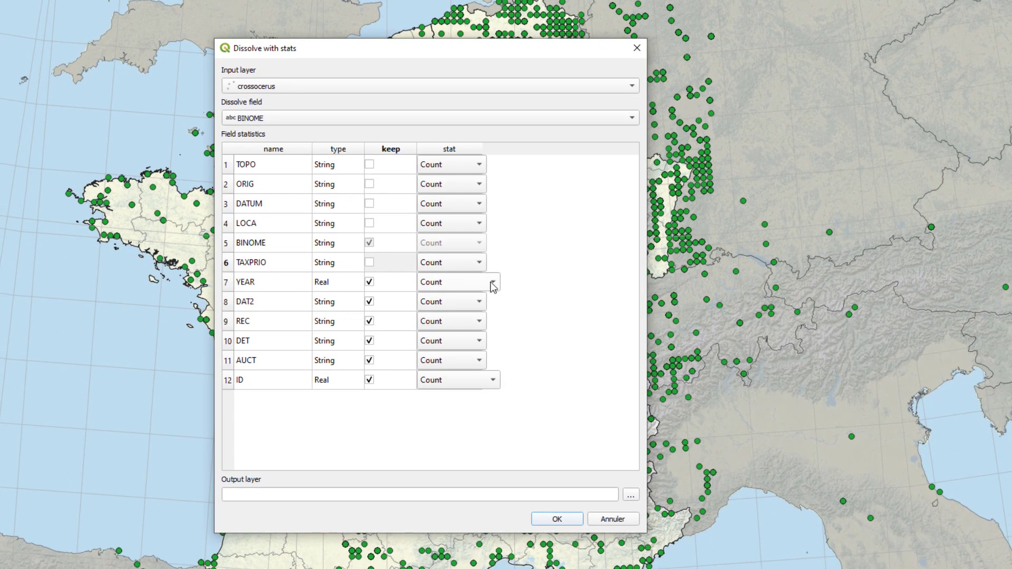
Set the YEAR field's statistic to Max and exclude the DAT2, REC, DET, AUCT and ID fields from the output
click(503, 352)
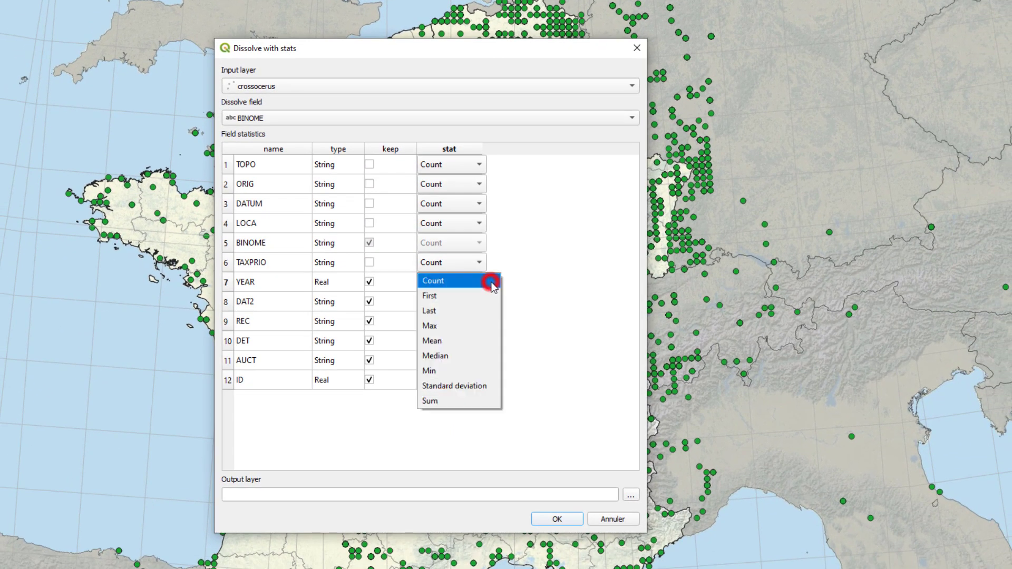
click(465, 326)
click(370, 301)
click(369, 321)
click(369, 340)
click(370, 360)
click(369, 380)
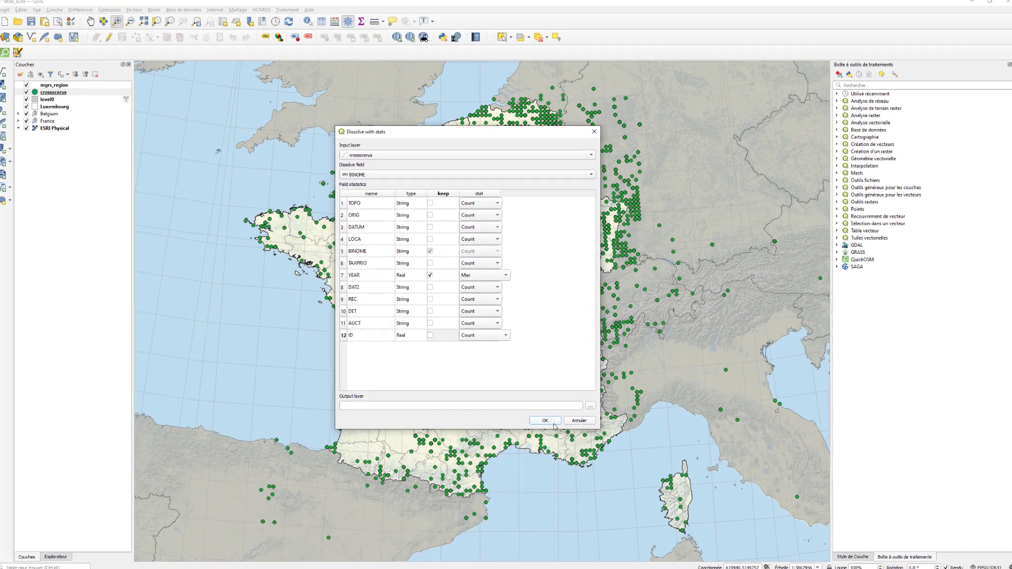
Try to run the dissolve without an output layer, and reopen Dissolve with stats
click(559, 520)
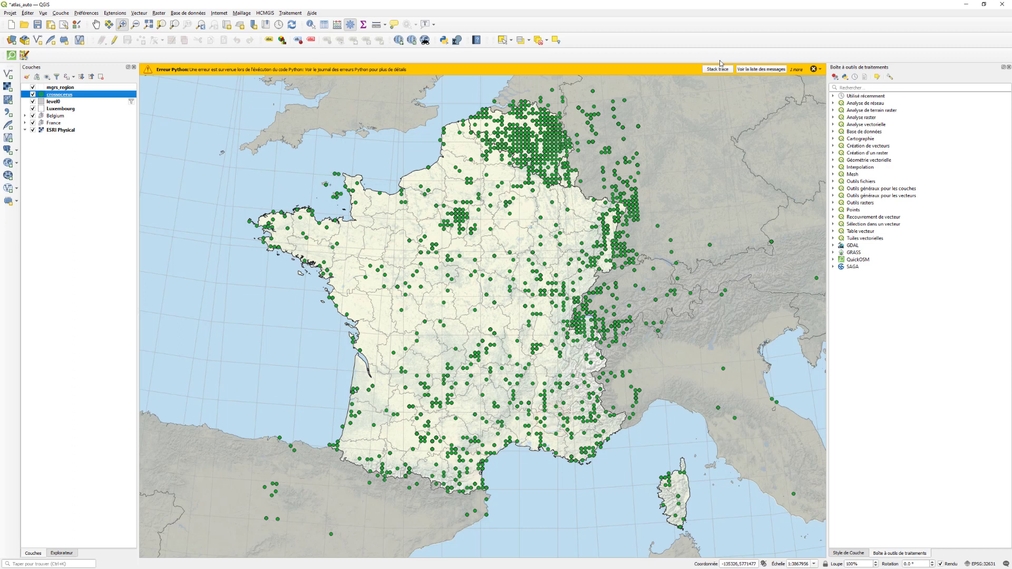
click(813, 69)
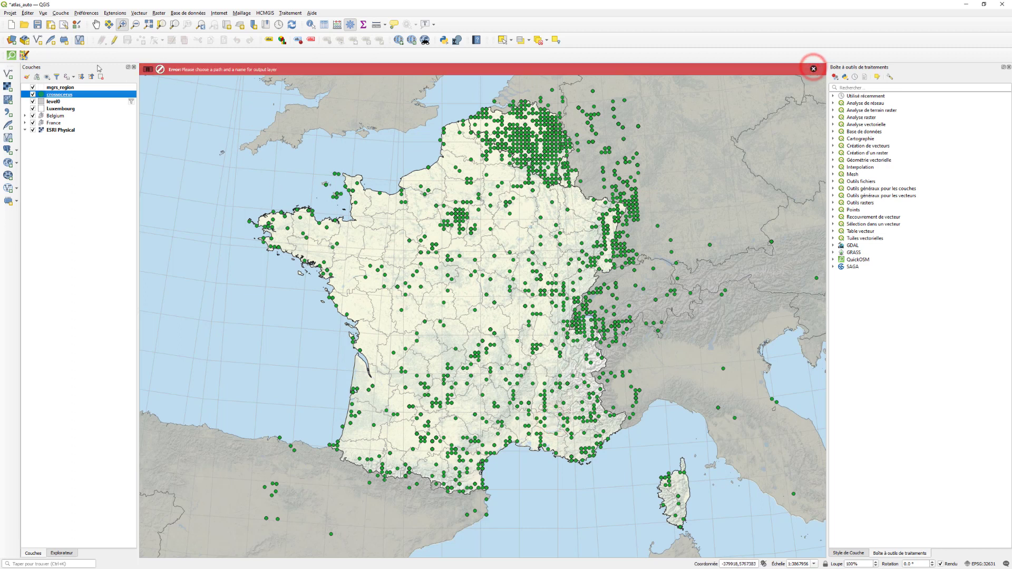
click(114, 13)
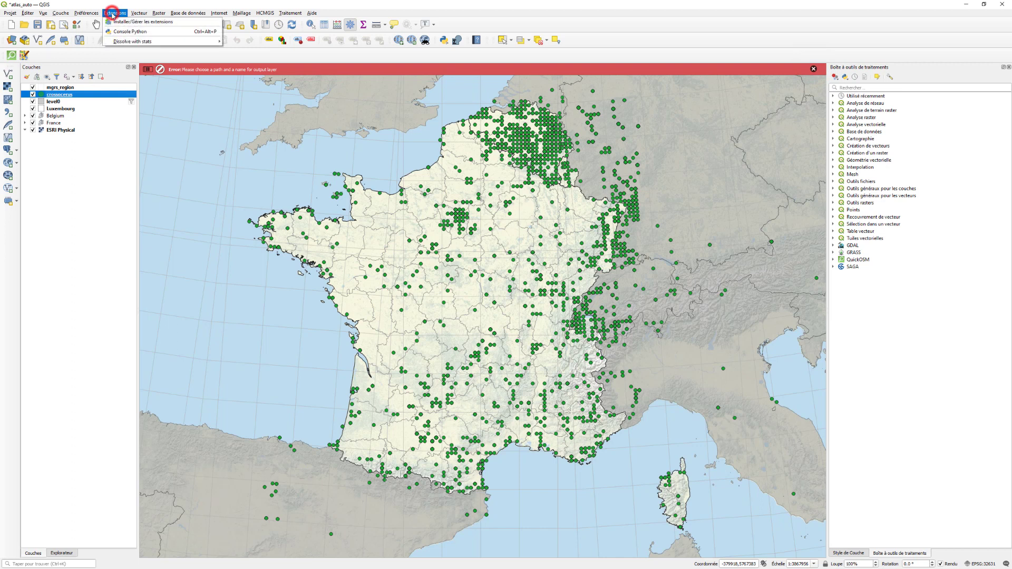
mouse_move(122, 43)
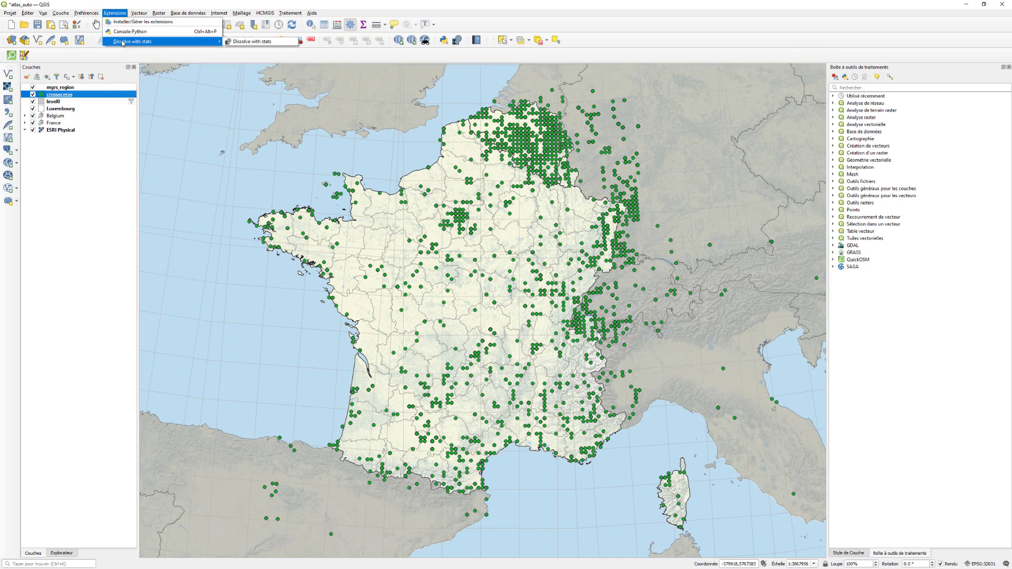
click(242, 41)
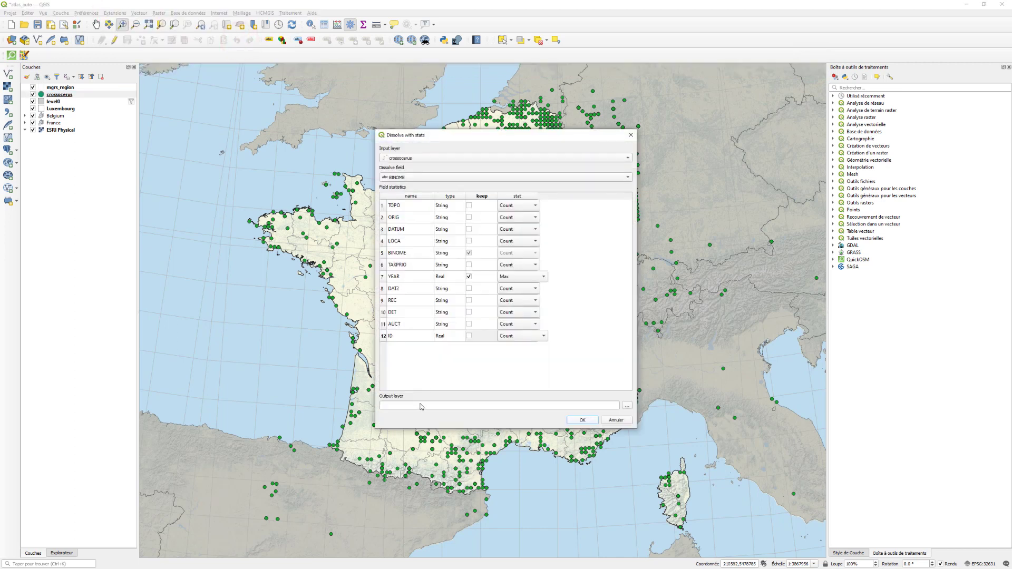
Set the output layer to a shapefile named taxons in the QGis documents folder and run the dissolve
click(421, 405)
click(627, 405)
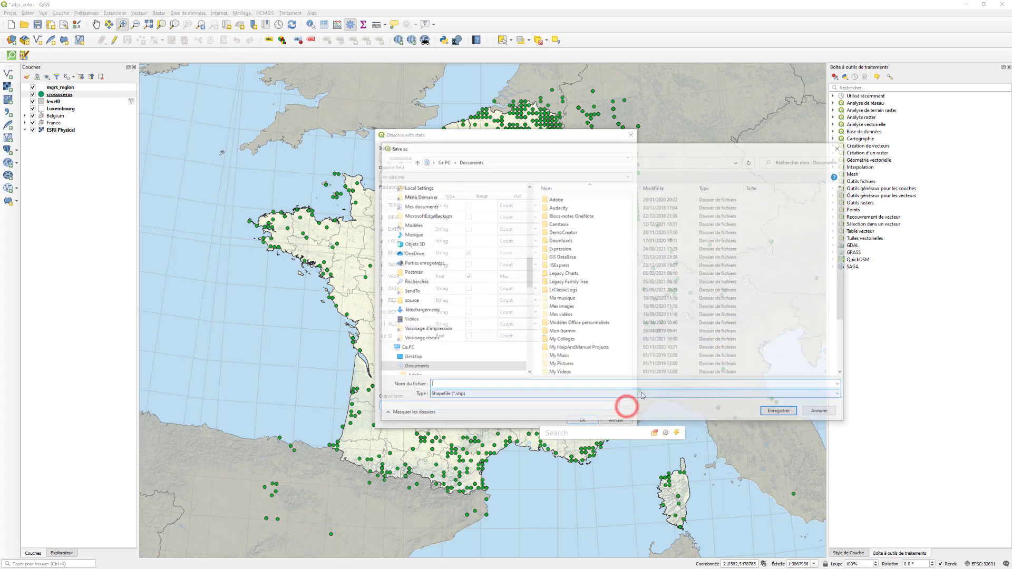
click(323, 348)
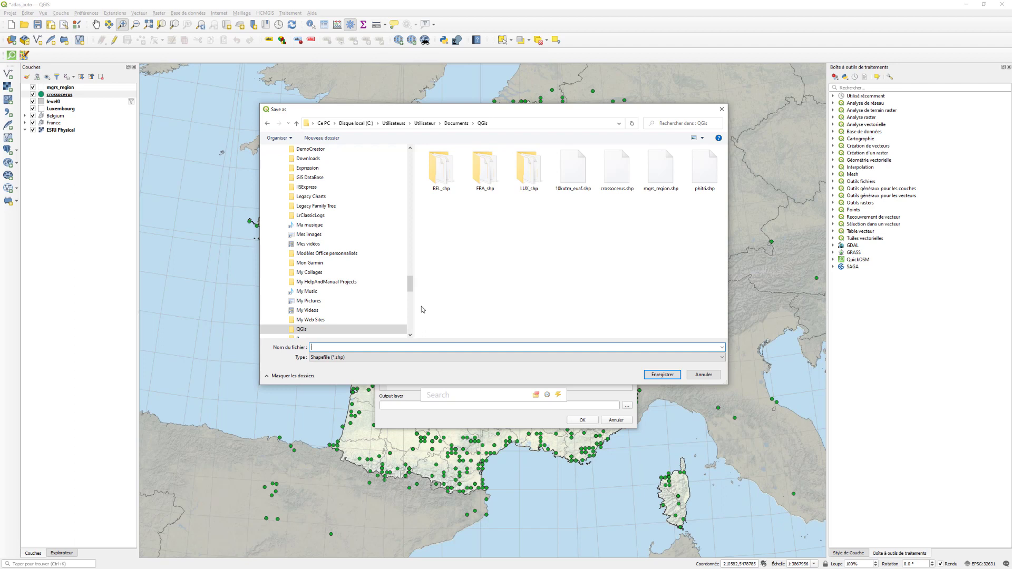
text(taxons)
key(Return)
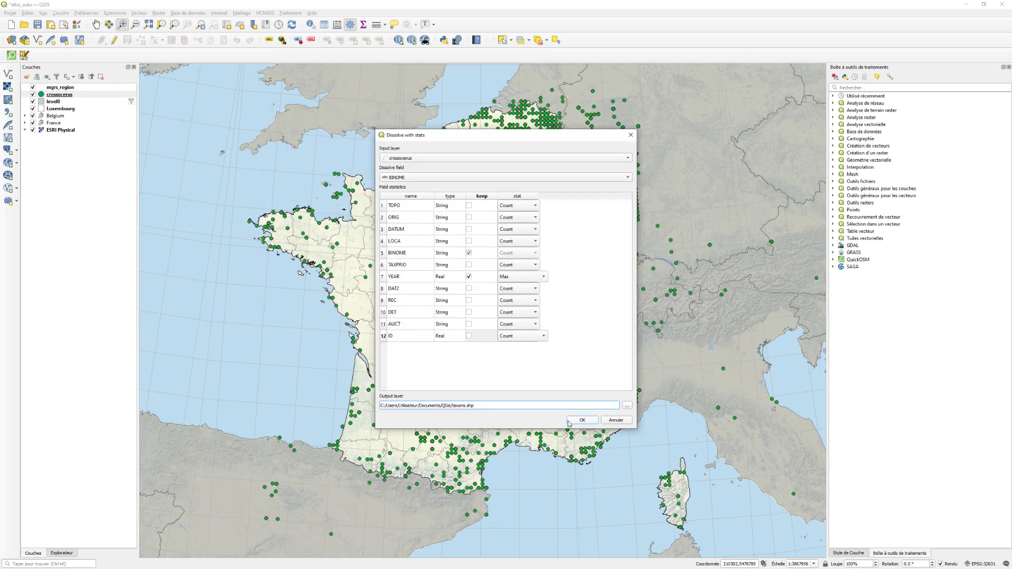
click(579, 421)
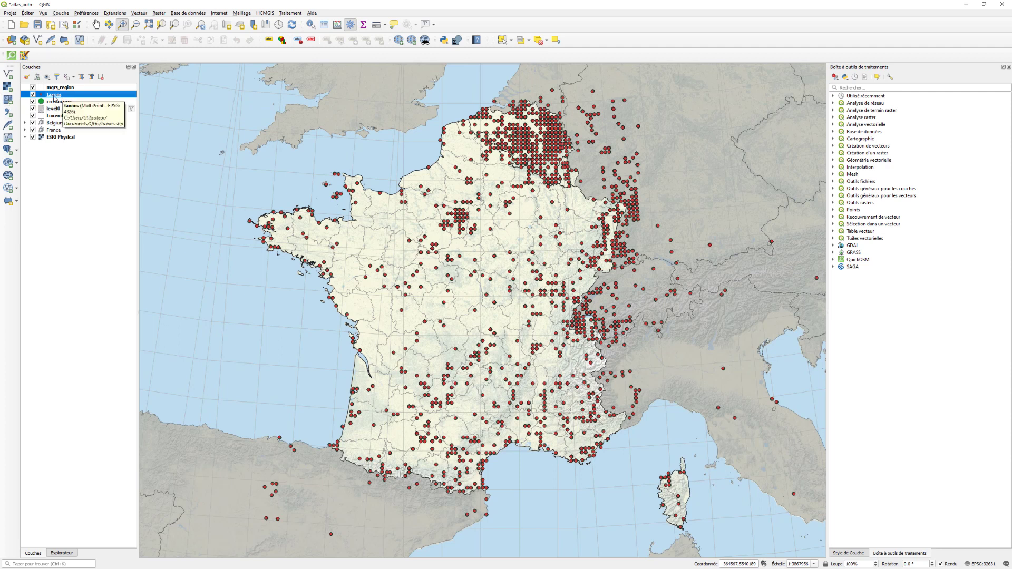
Look over the taxons layer's attribute table with the BINOME column widened to its contents, and close the table
right_click(55, 96)
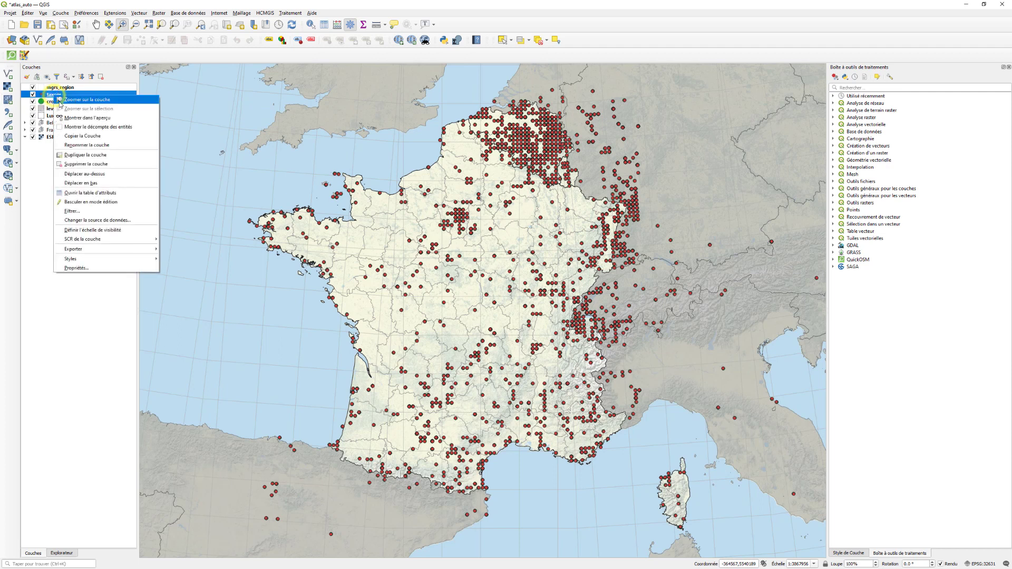
click(78, 194)
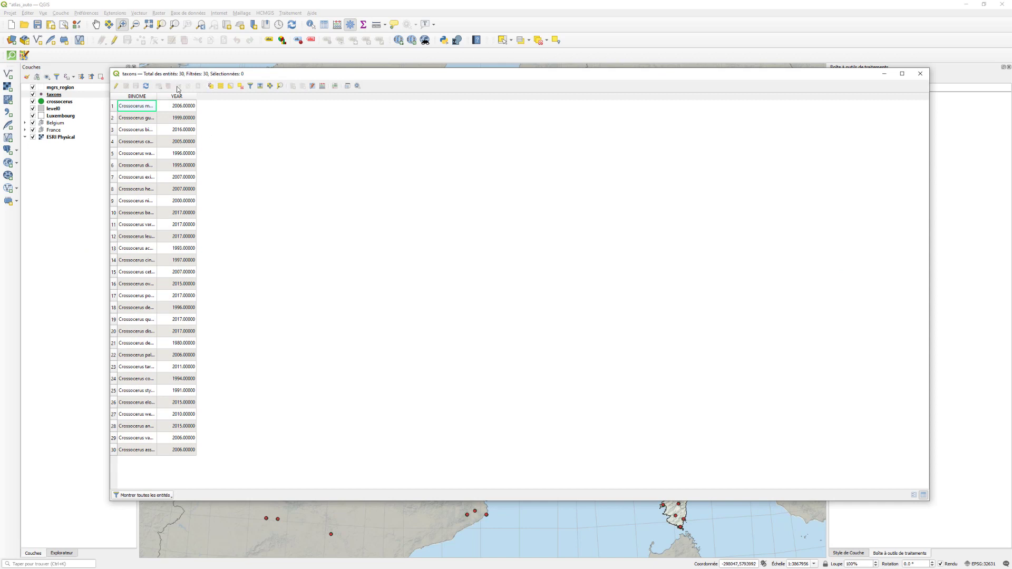
double_click(156, 96)
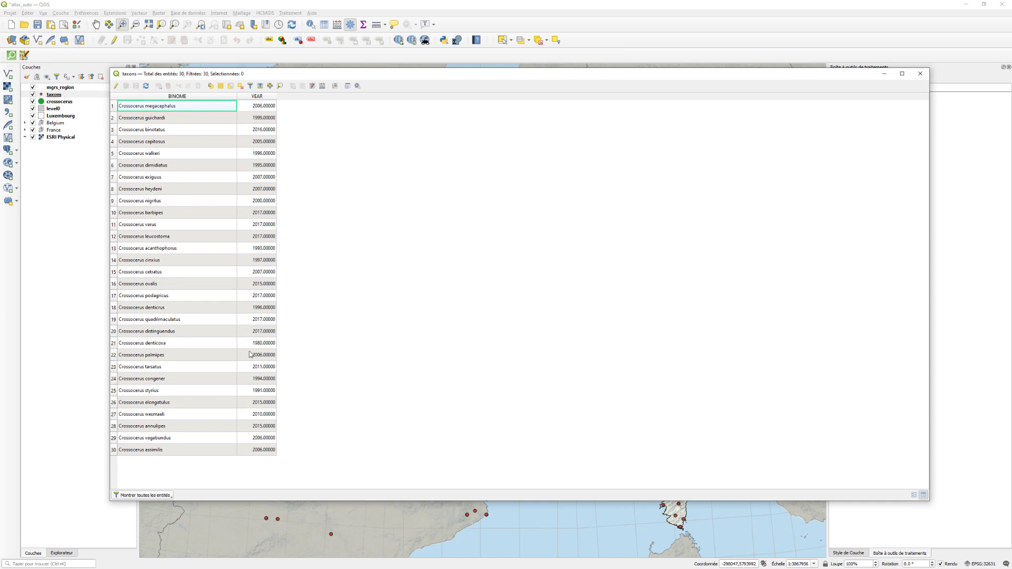
click(920, 74)
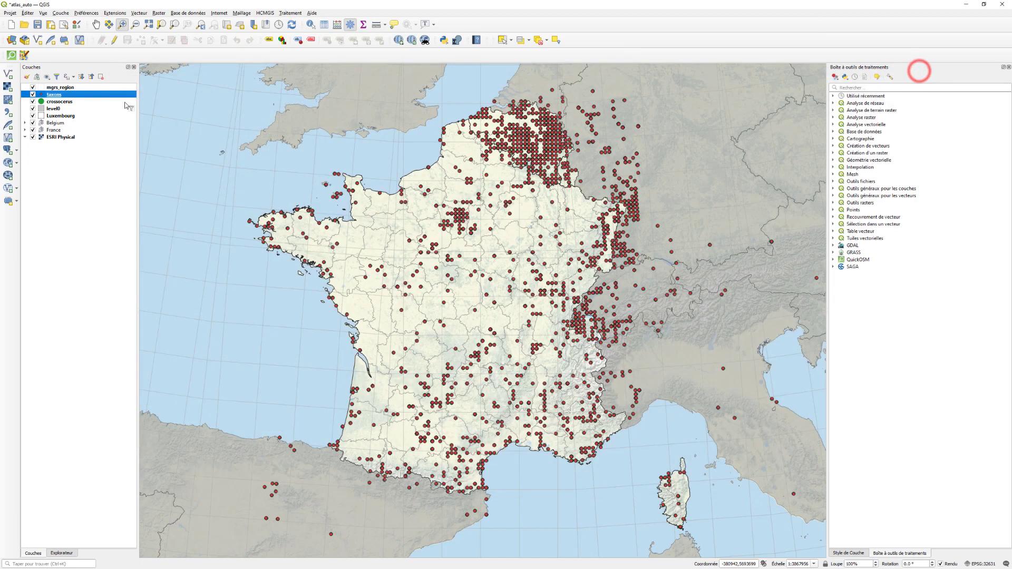
Hide the taxons layer and create an empty print layout titled "Atlas Crossocerus"
click(32, 95)
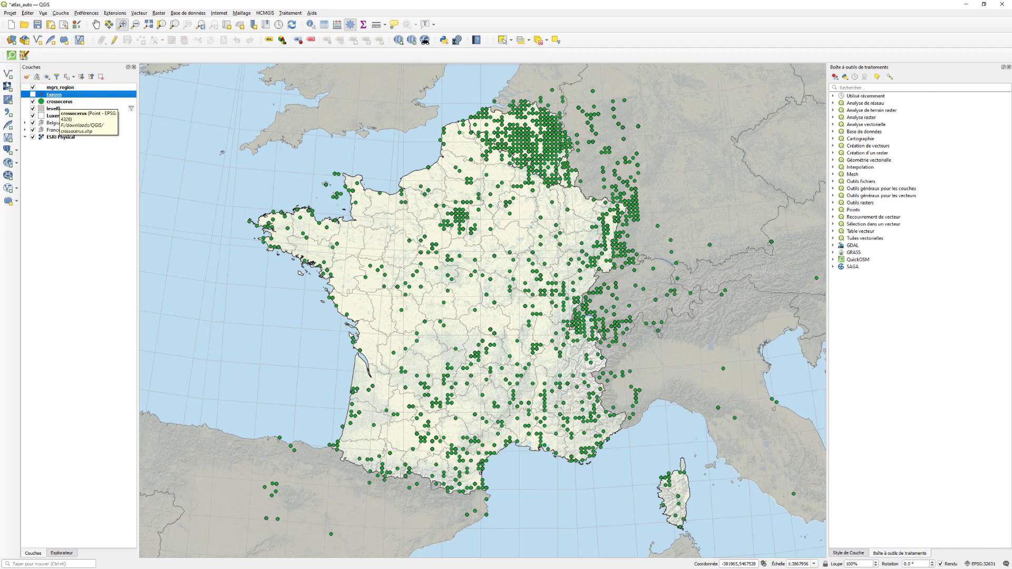
click(10, 13)
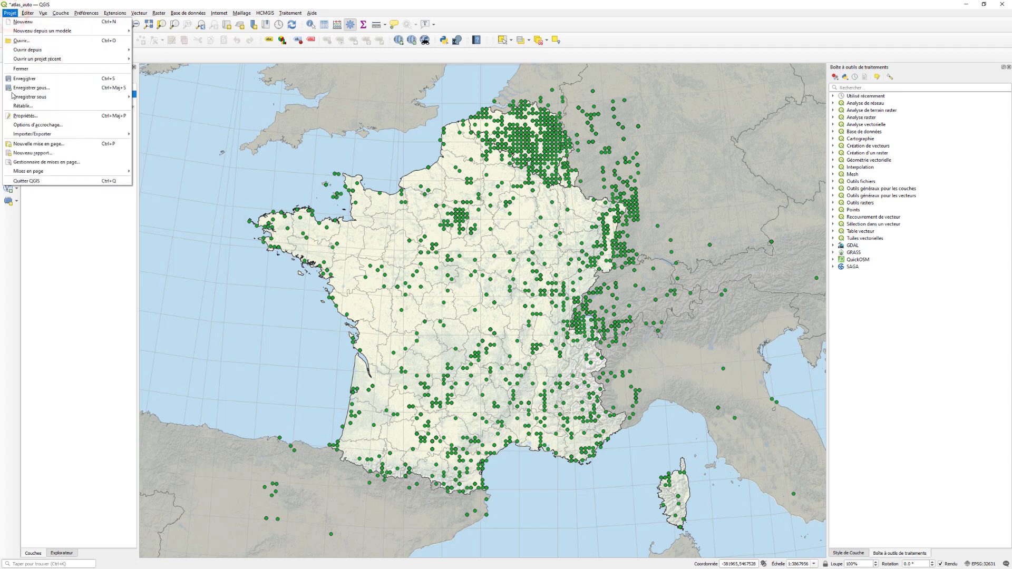
click(24, 162)
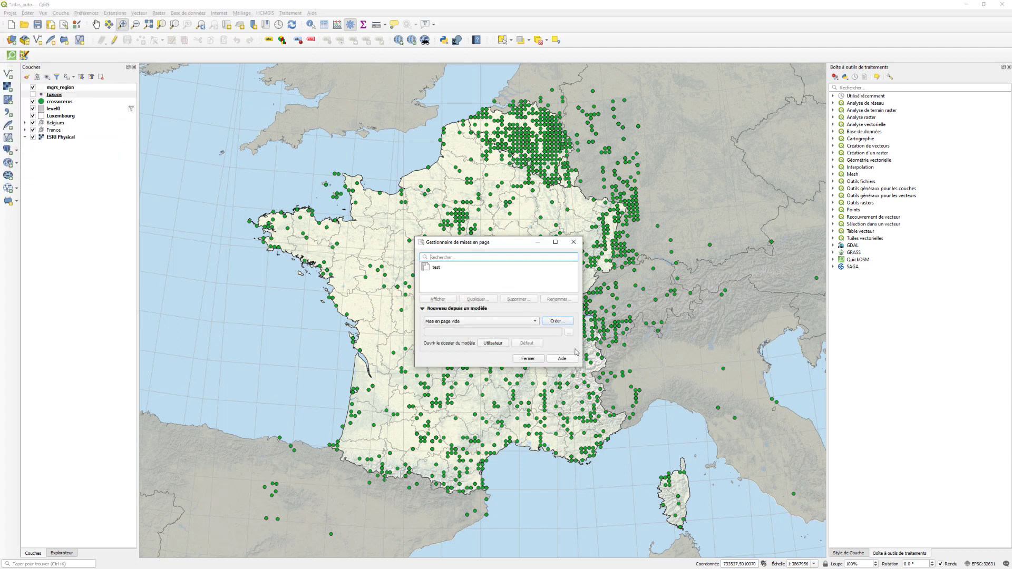
click(556, 321)
click(487, 305)
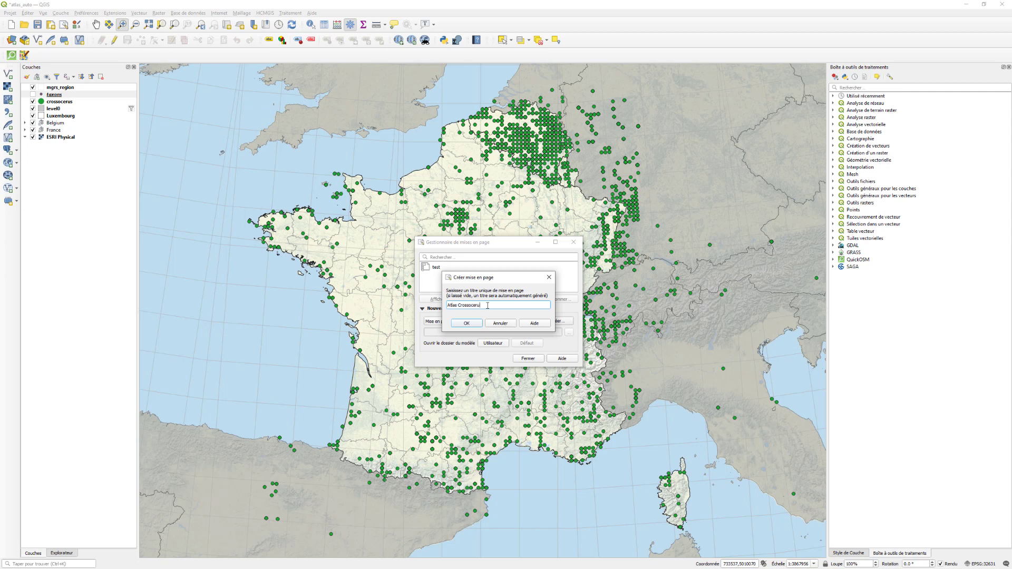
text(Atlas Crossocerus)
key(Return)
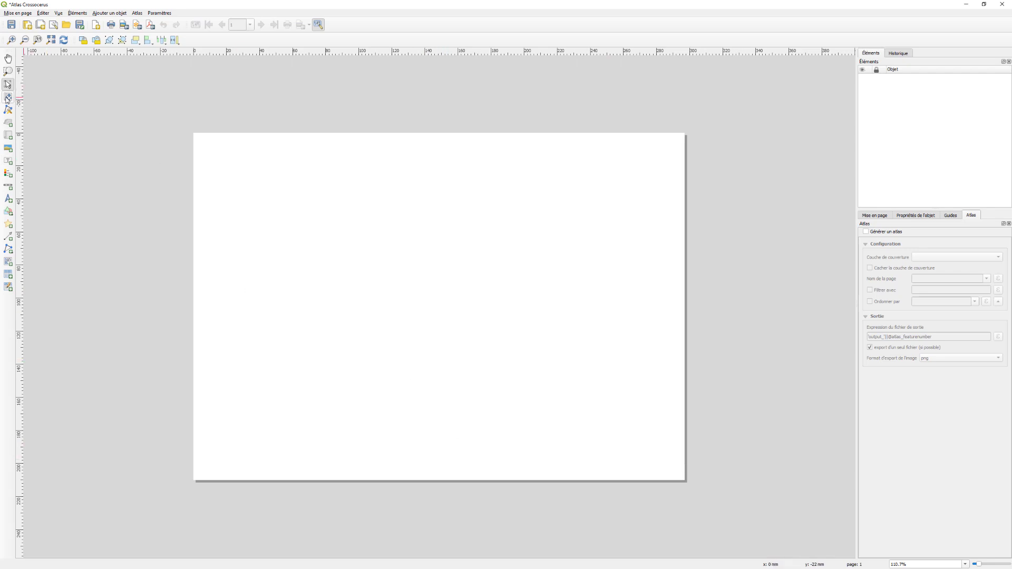
Add a map about 193 by 197 mm on the page's left side and zoom its content in on France
click(8, 139)
drag(213, 146, 529, 470)
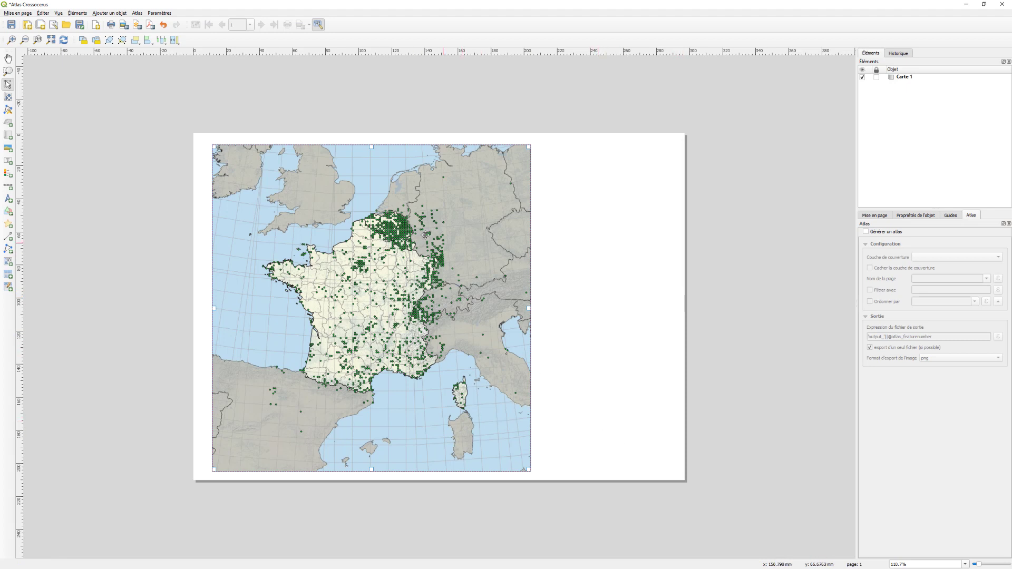
click(9, 97)
scroll(372, 297, up, 2)
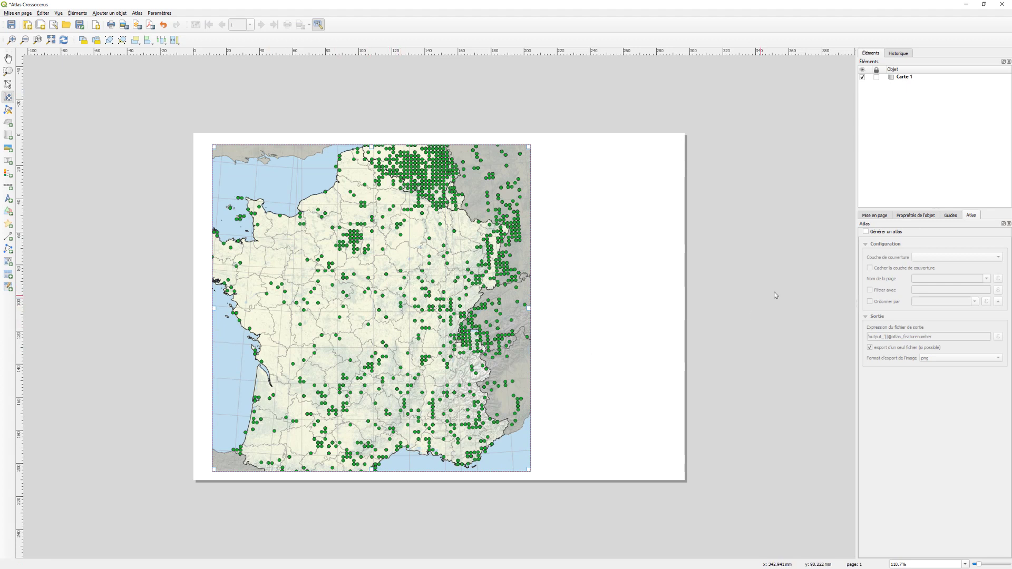
click(430, 271)
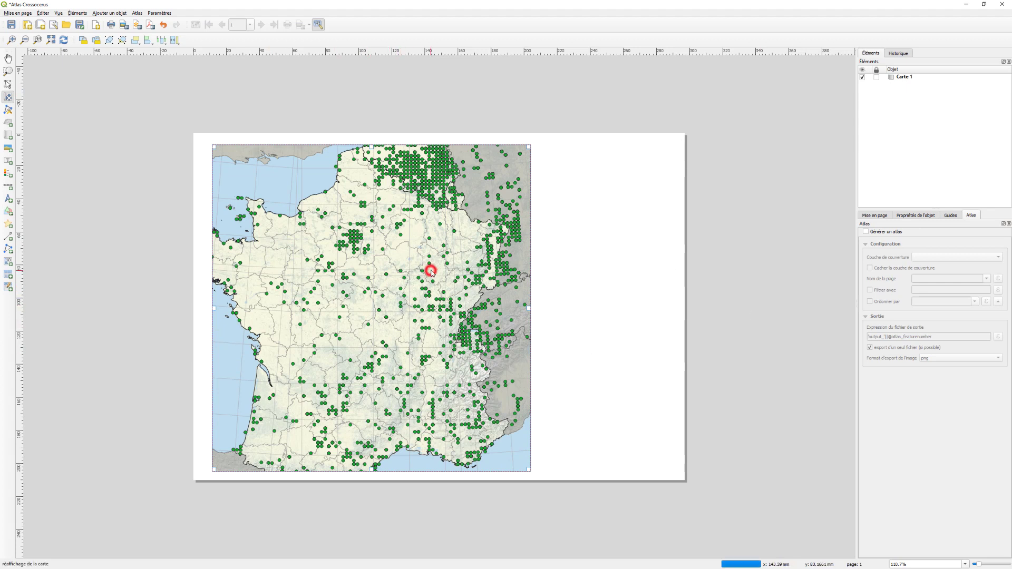
Set the layout map's scale to 5000000 in its item properties
click(909, 215)
double_click(938, 268)
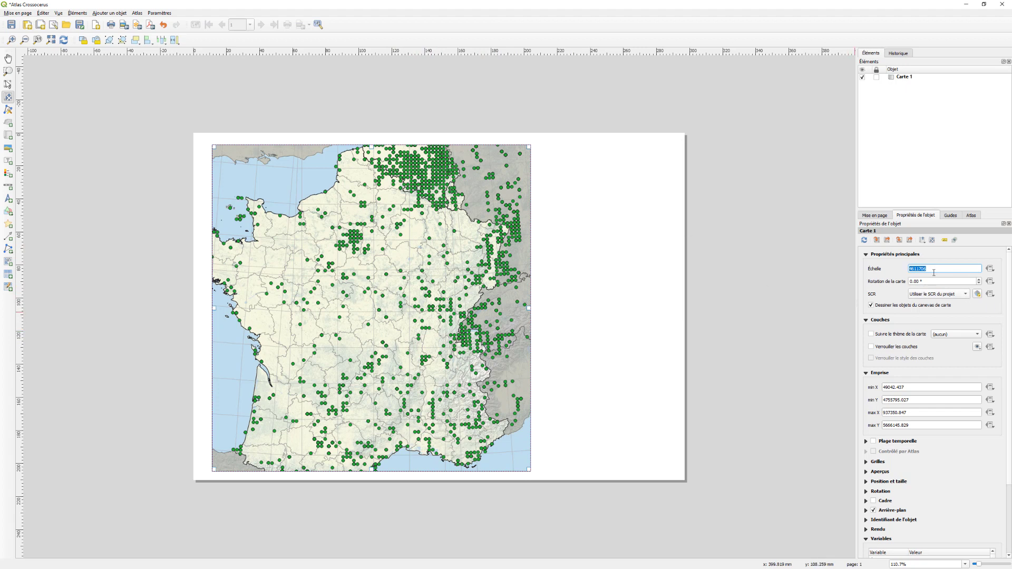
text(5000000)
key(Return)
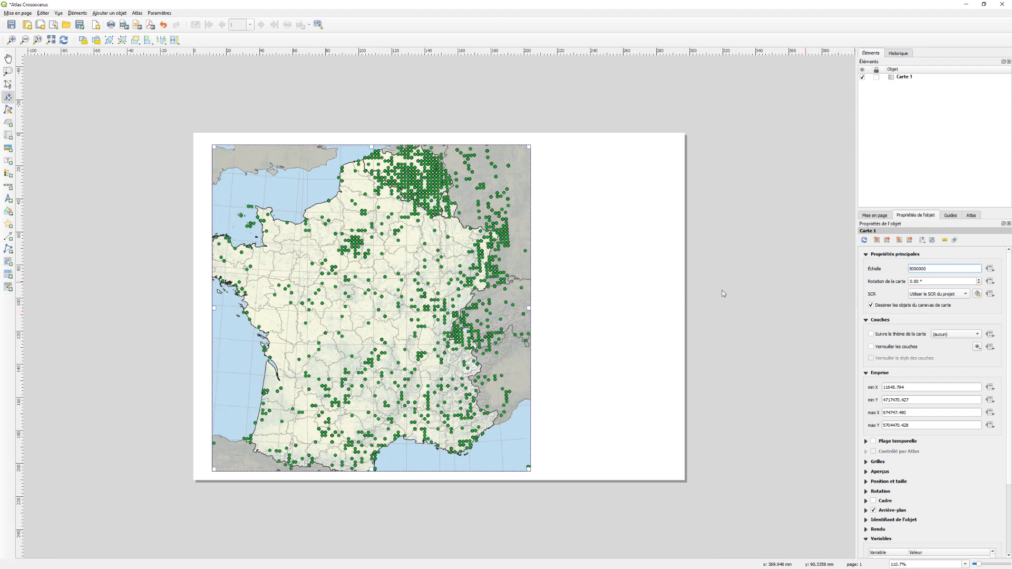
Set the layout map's scale to 6000000
double_click(934, 268)
text(6)
key(Return)
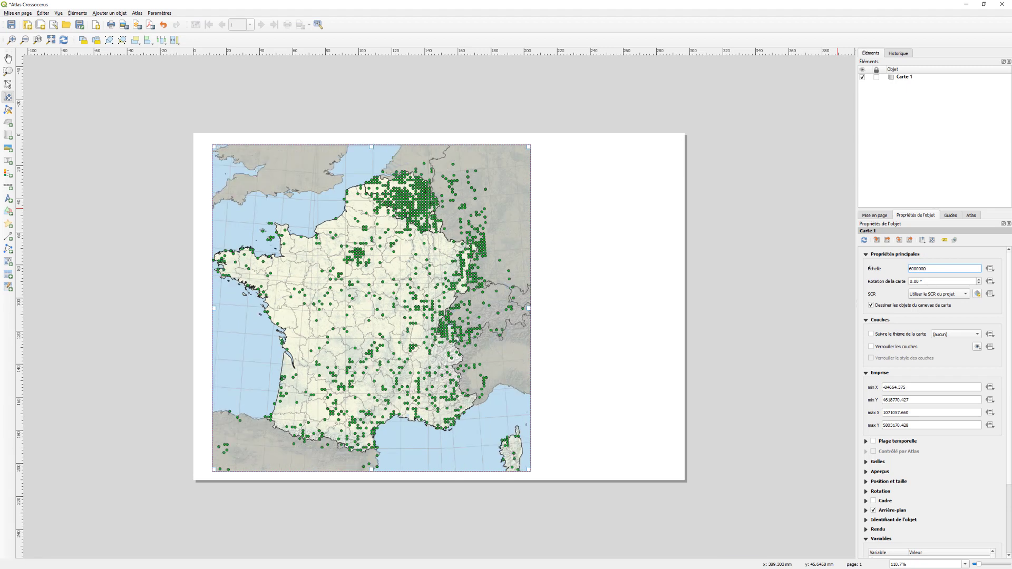
Set the main map's scale to 5800000 and shift its content to bring France more fully into the frame
drag(395, 311, 407, 303)
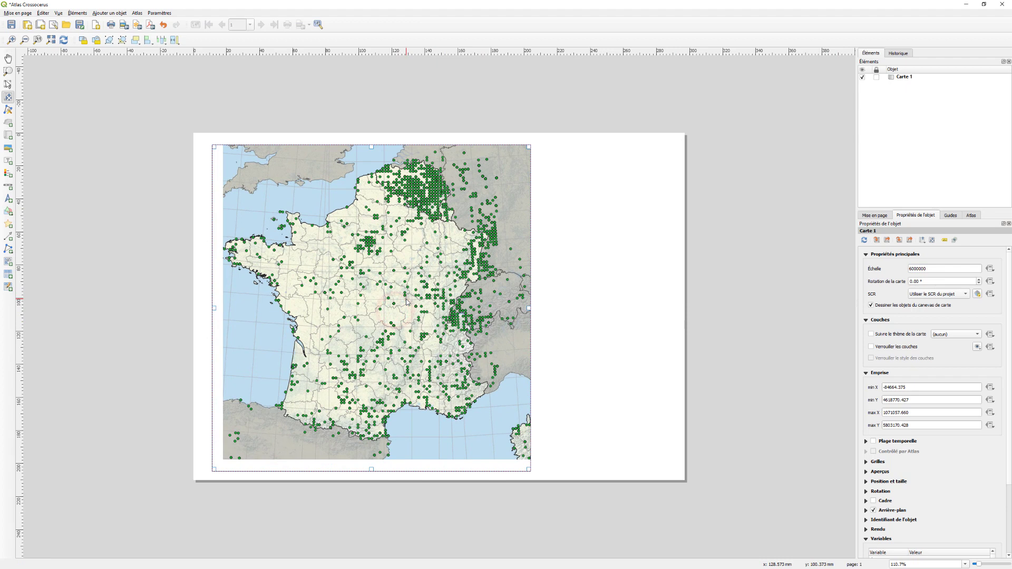
double_click(945, 268)
text(58)
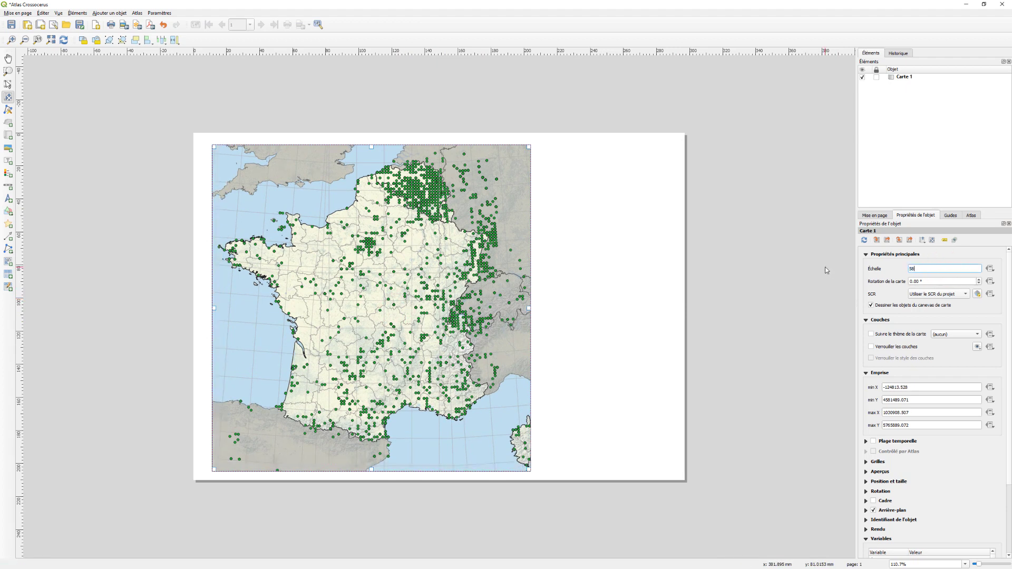
text(00000)
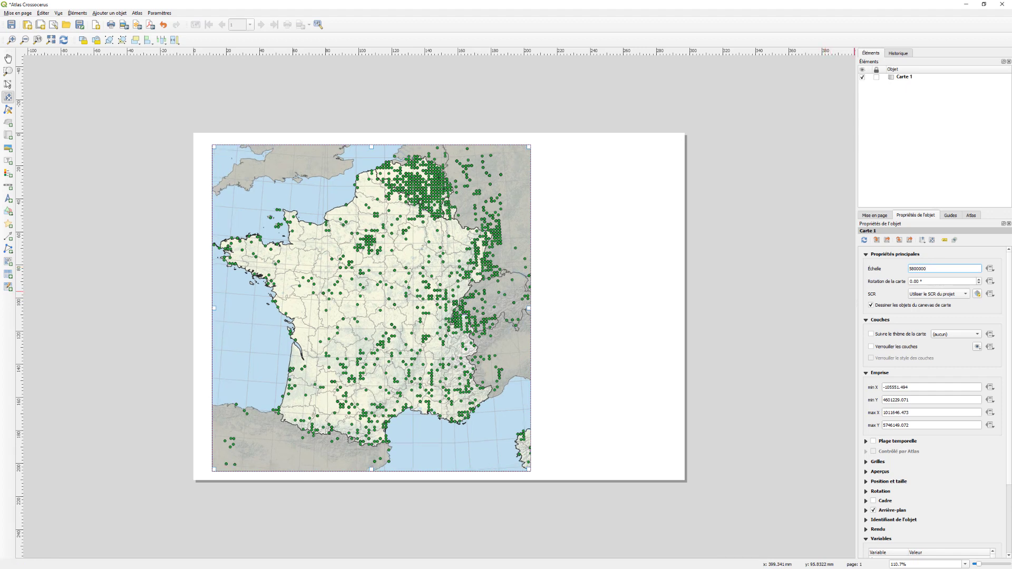
drag(395, 291, 402, 293)
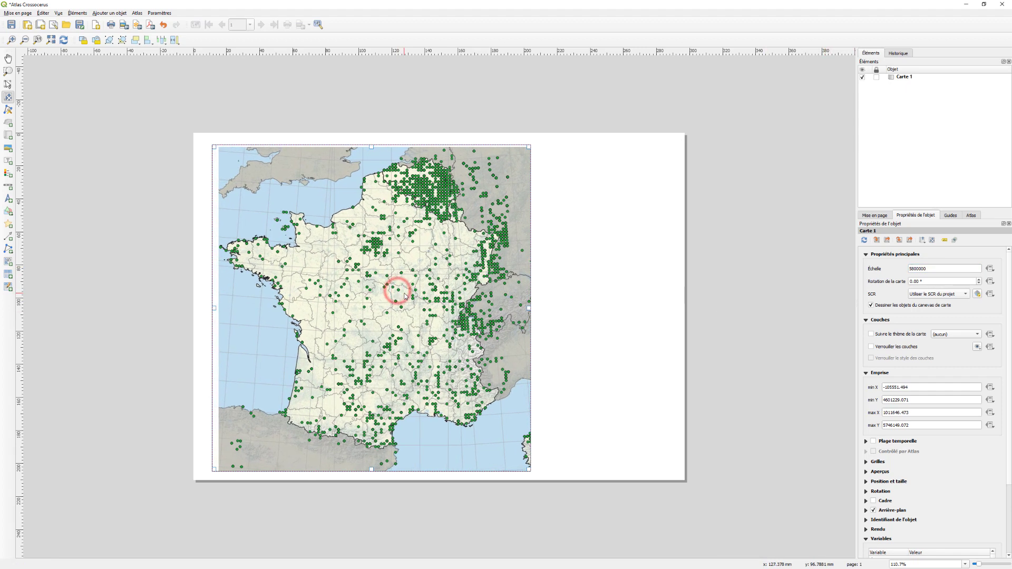
Narrow the main map to about 180 mm wide by moving its eastern edge inward
click(529, 309)
click(538, 305)
click(513, 302)
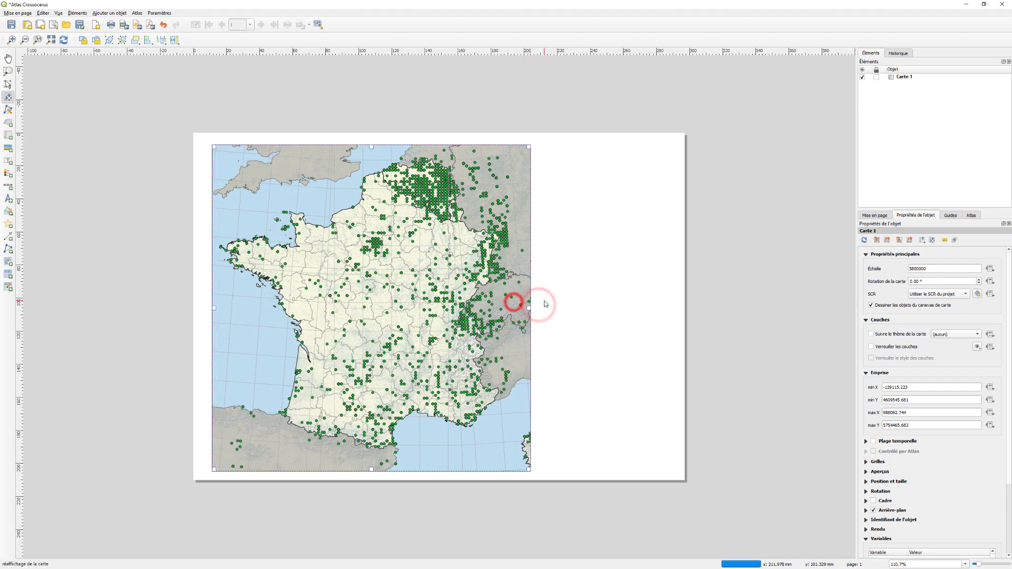
click(529, 309)
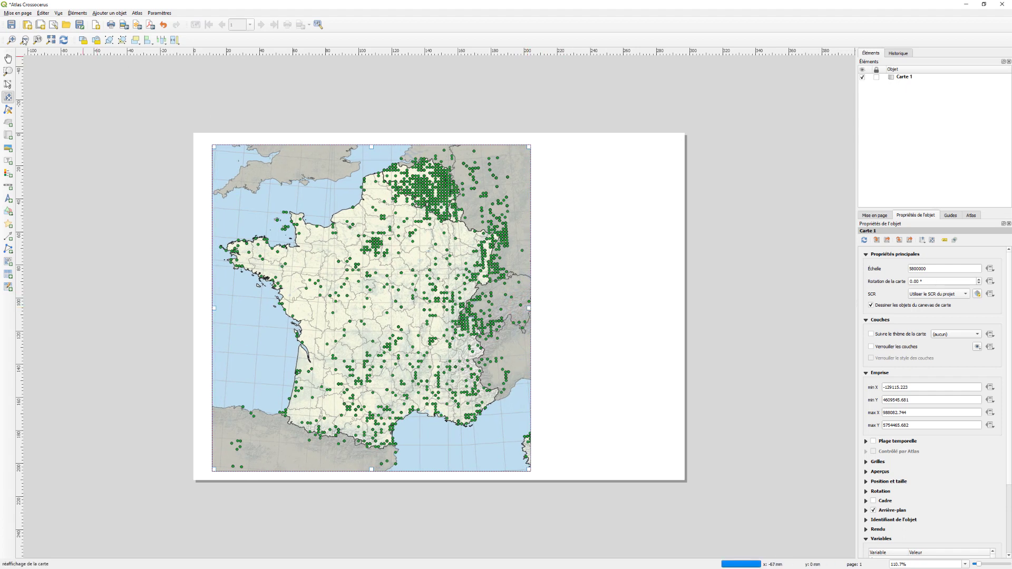
click(8, 84)
drag(528, 309, 507, 309)
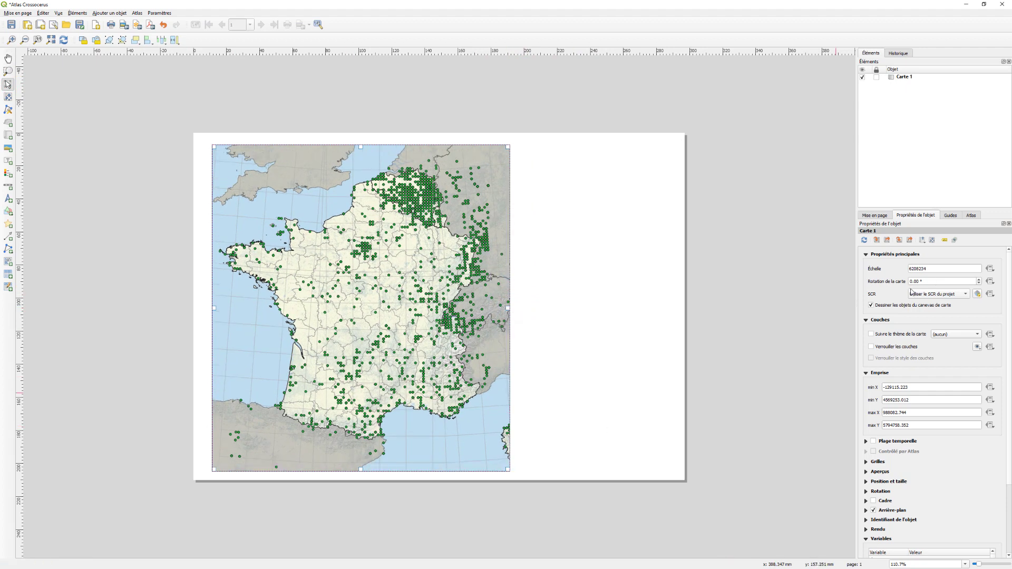
Restore the narrowed main map's scale to 5800000 and reposition its content so mainland France fits inside the frame
double_click(945, 268)
text(5800000)
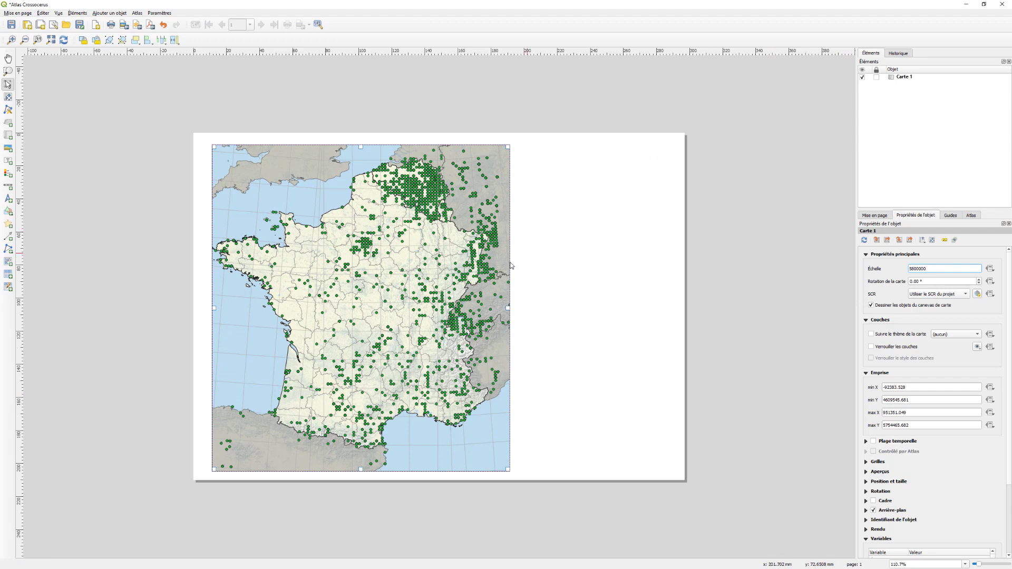
click(8, 97)
drag(333, 268, 341, 290)
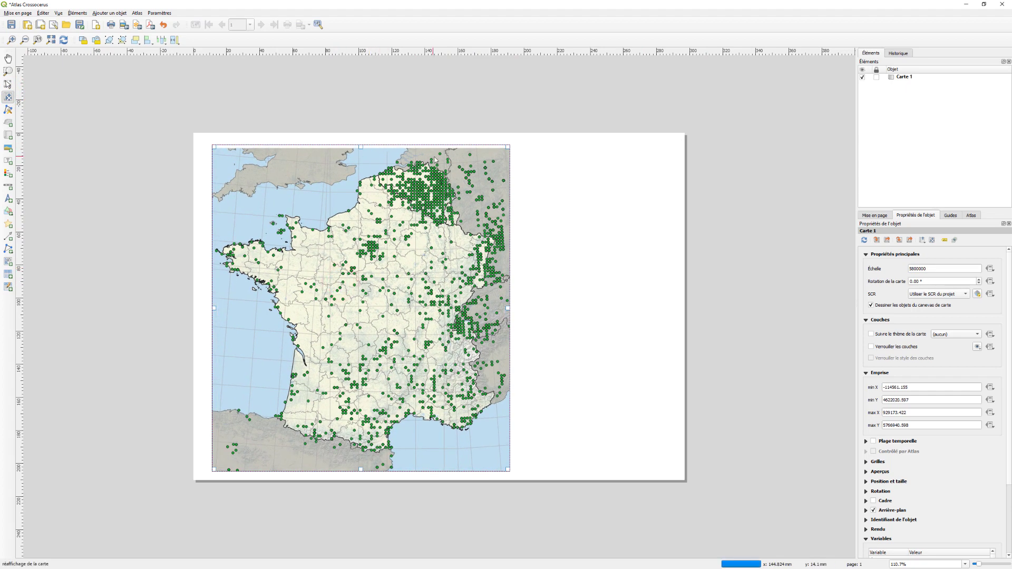
click(373, 243)
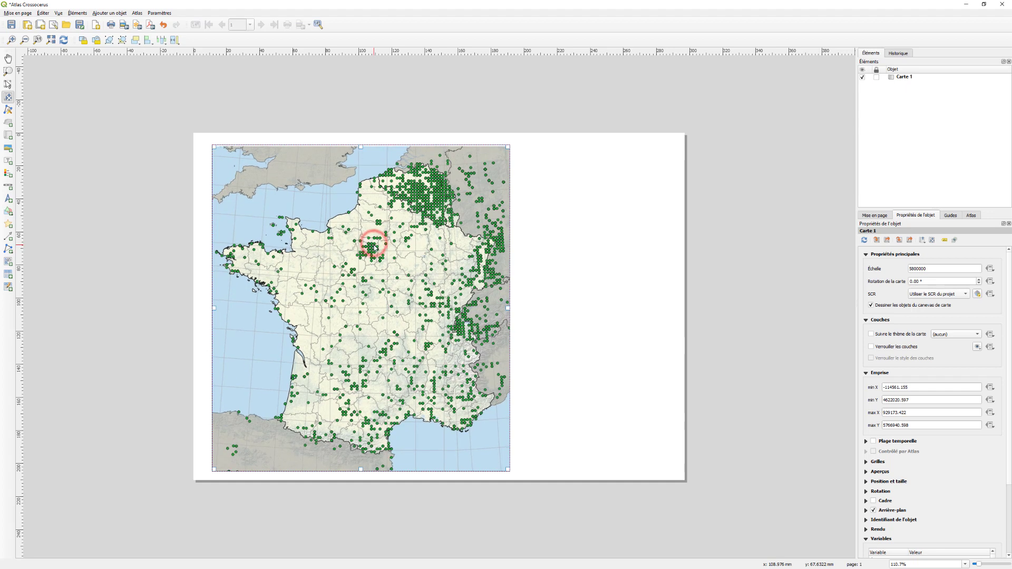
drag(374, 243, 373, 244)
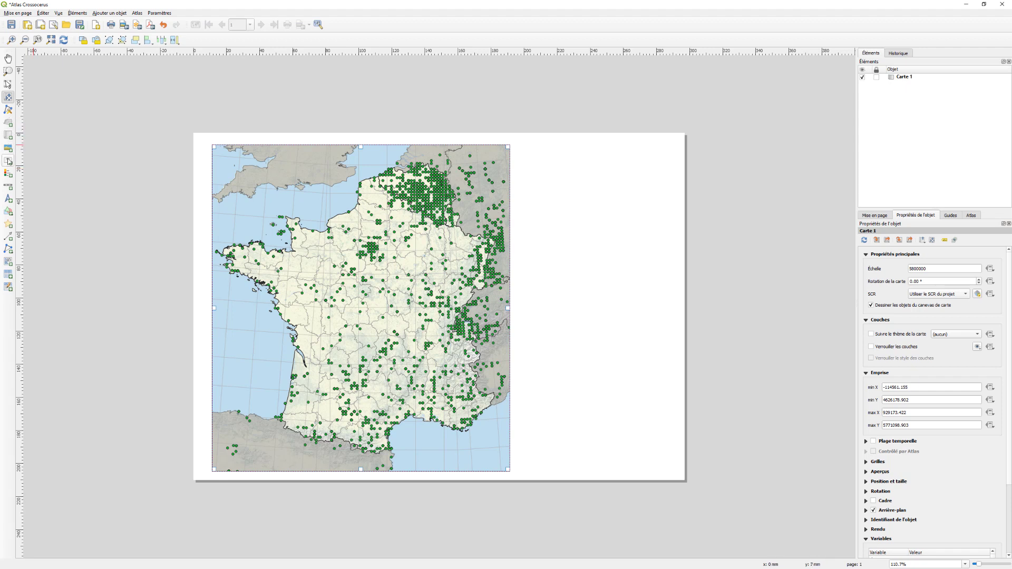
Add a second map about 20 by 27 mm in the main map's lower-right corner and zoom its content in on Corsica
click(8, 135)
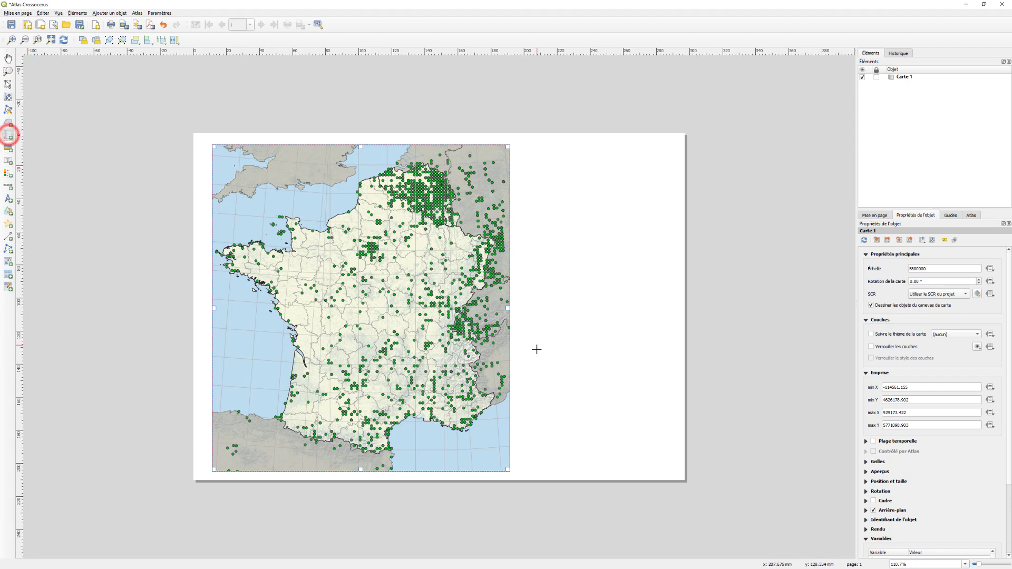
drag(477, 427, 509, 470)
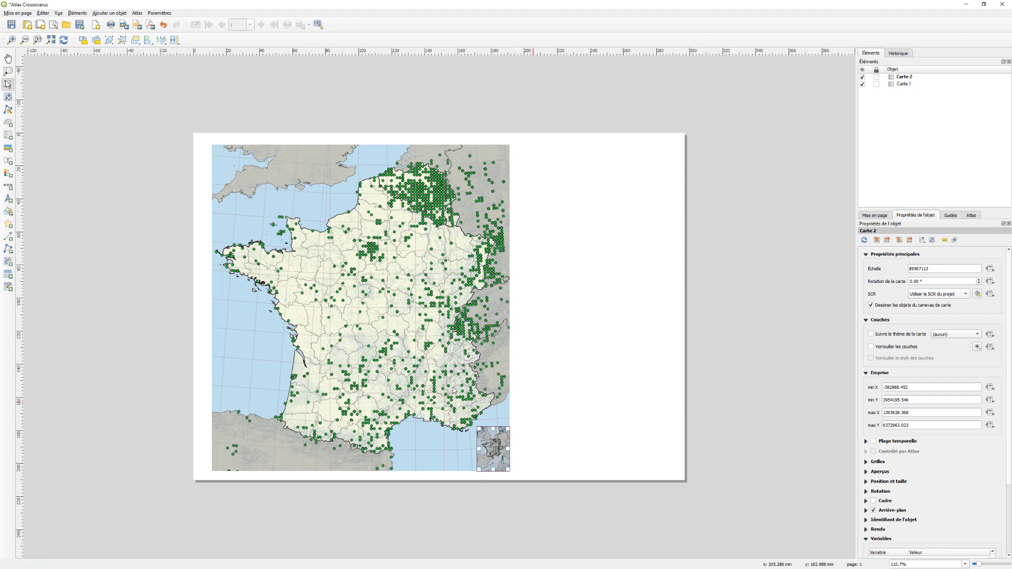
click(8, 97)
scroll(495, 450, up, 1)
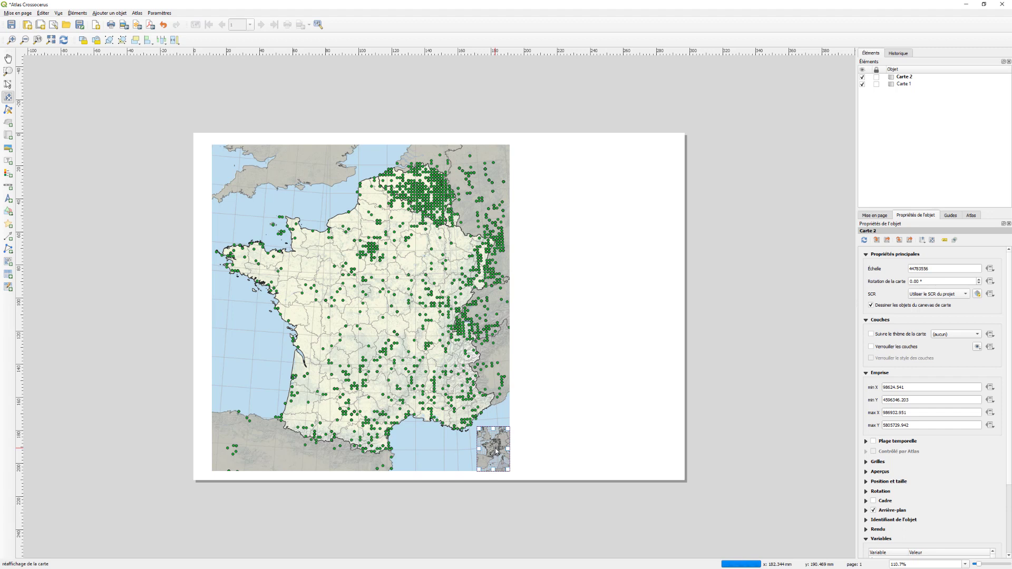
scroll(498, 453, up, 1)
mouse_move(500, 454)
mouse_down()
mouse_move(475, 441)
mouse_move(499, 457)
mouse_move(497, 446)
mouse_up()
scroll(497, 452, up, 1)
click(433, 320)
click(442, 230)
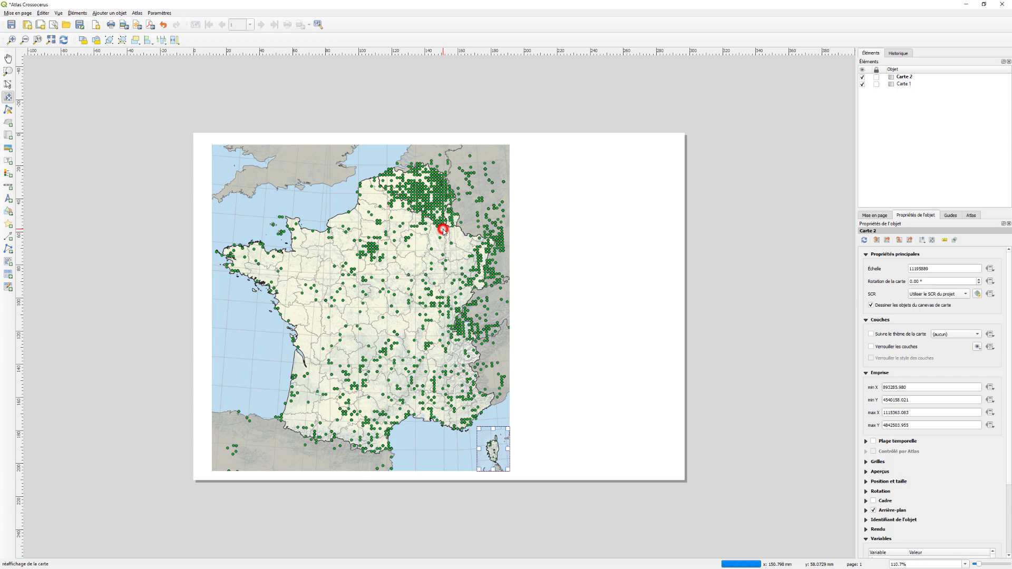
Set the Corsica inset map's scale to 5800000, the same as the main map
click(8, 84)
click(420, 301)
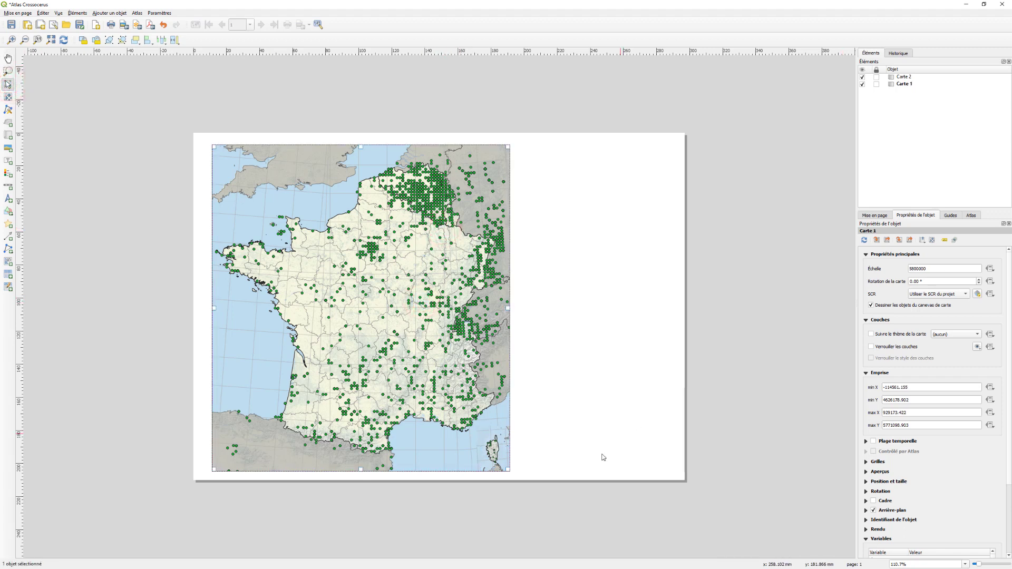
click(499, 450)
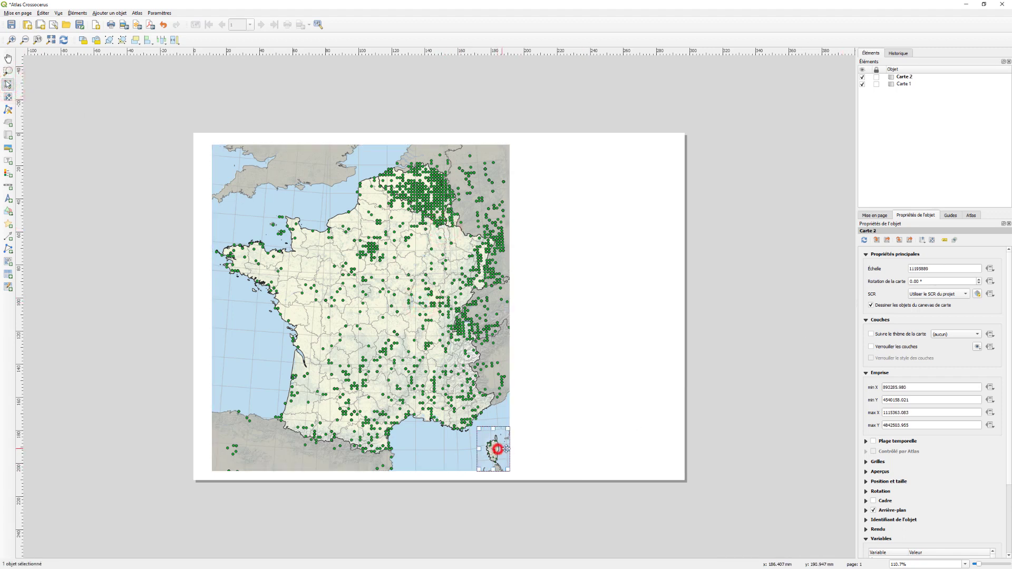
double_click(938, 269)
text(5800000)
key(Return)
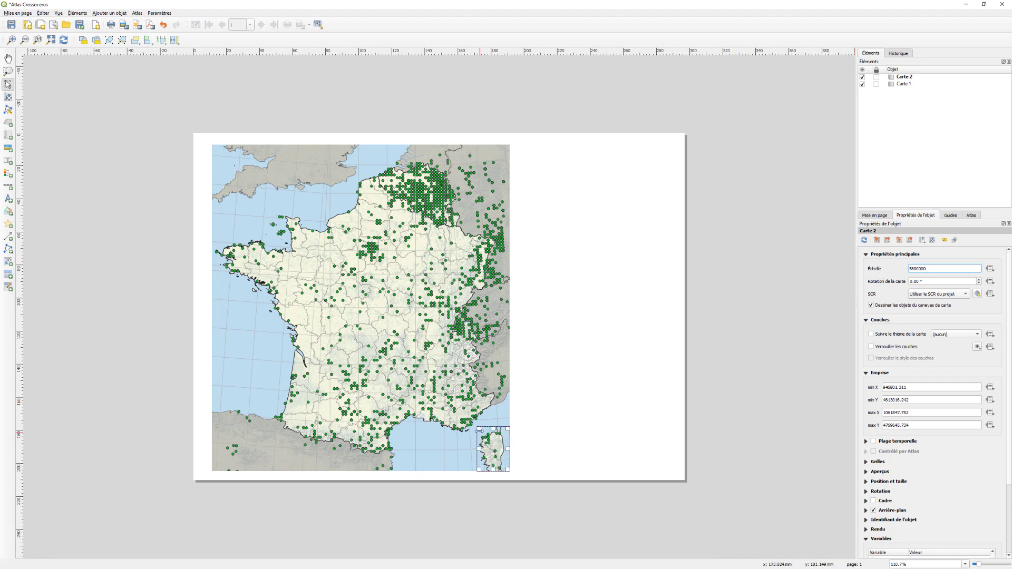
Try scales of 5500000 and 6000000 on the Corsica inset map
double_click(935, 269)
text(5500000)
key(Return)
double_click(945, 267)
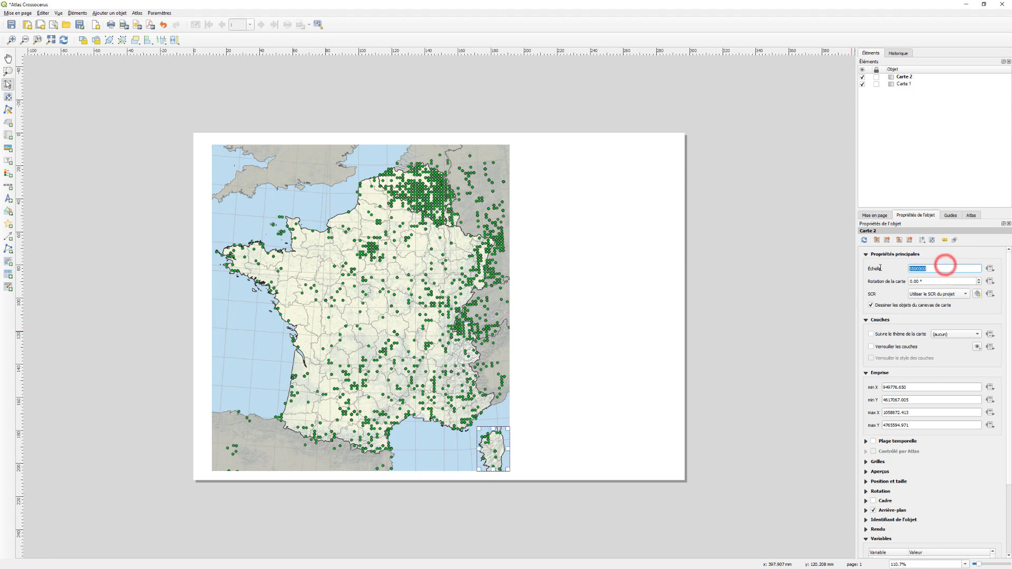
text(6000000)
key(Return)
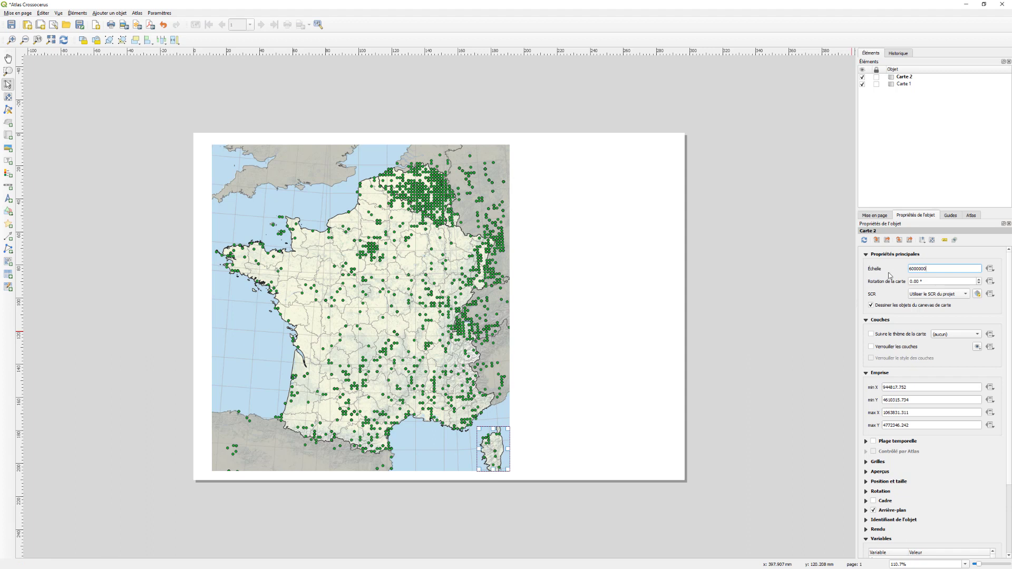
Extend the Corsica inset upward to about 30 mm tall and set its scale to 6400000
click(494, 429)
drag(493, 429, 494, 423)
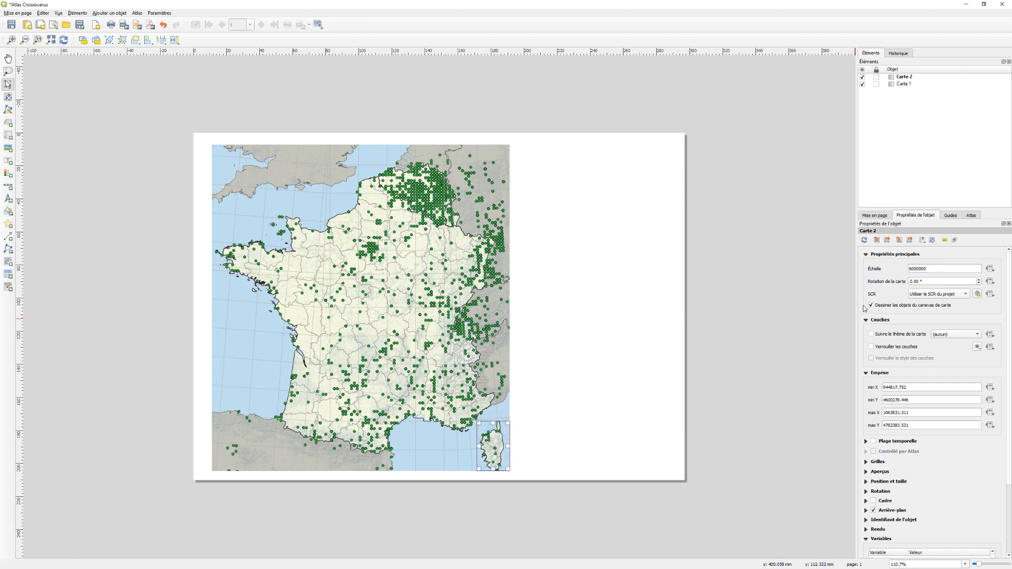
drag(936, 268, 879, 272)
text(6400000)
key(Return)
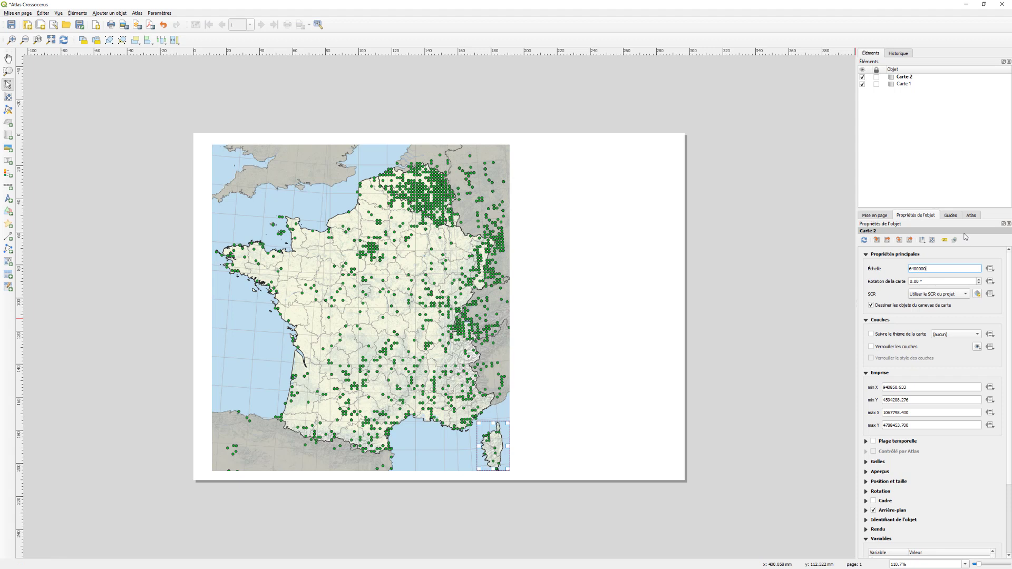
Set the Corsica inset map's scale to 6800000
click(936, 269)
drag(929, 270, 882, 272)
text(68)
key(Return)
Enable a frame around the Corsica inset map
click(443, 300)
click(488, 437)
click(874, 501)
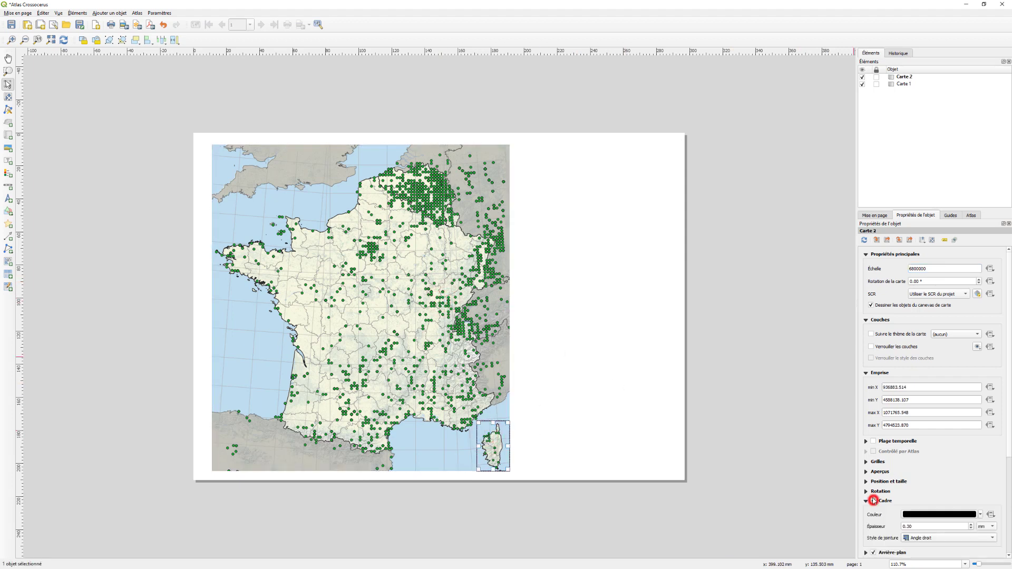
click(576, 372)
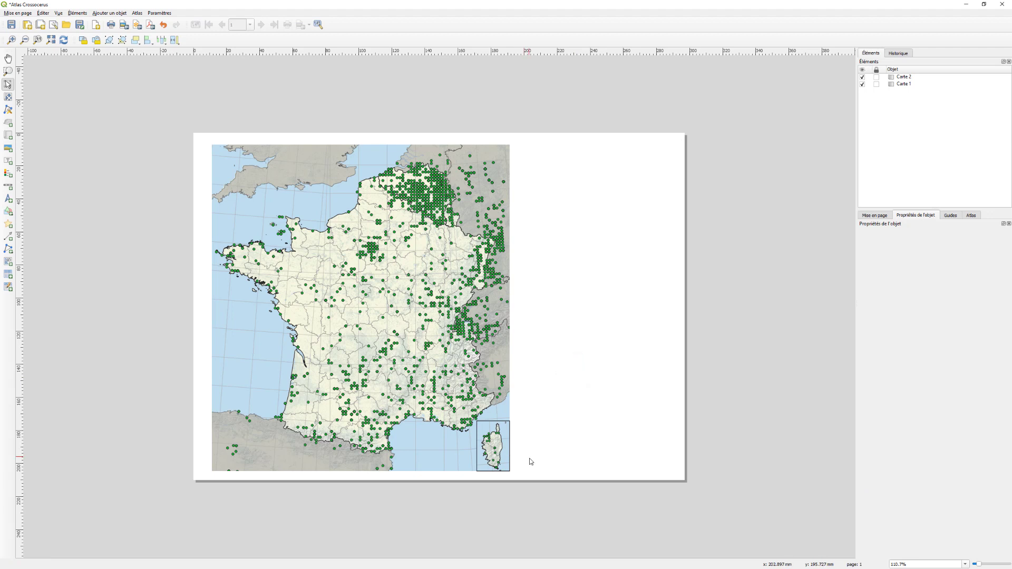
Change the Corsica inset's coordinate reference system from the project's to WGS 84 / UTM zone 32N (EPSG:32632)
click(493, 446)
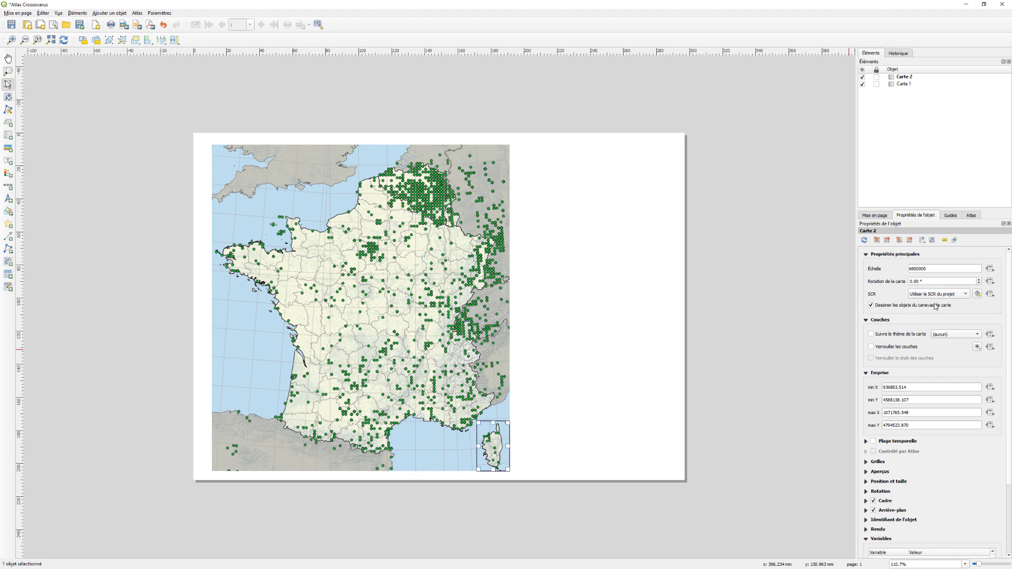
click(978, 295)
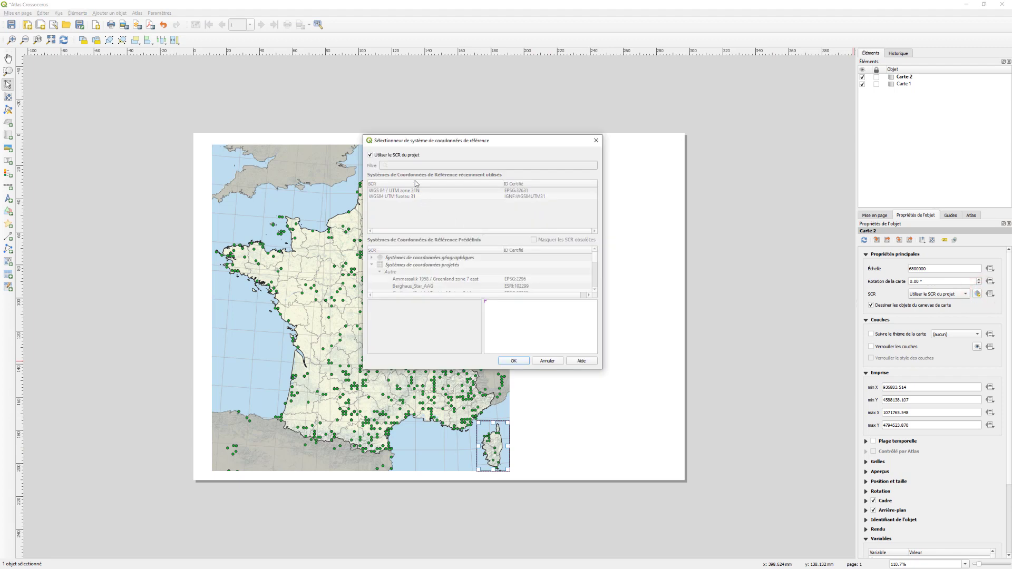
click(370, 155)
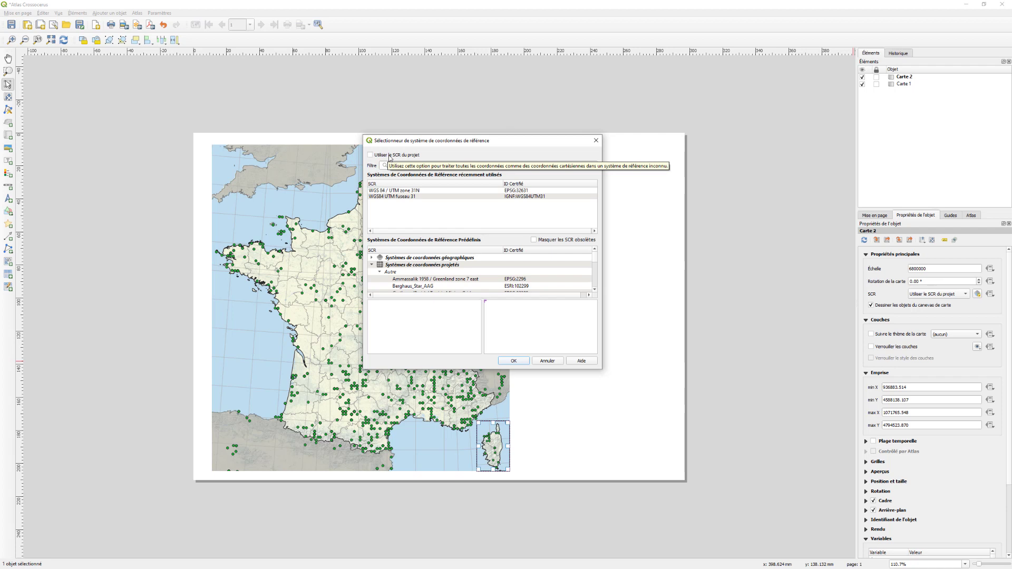
click(420, 164)
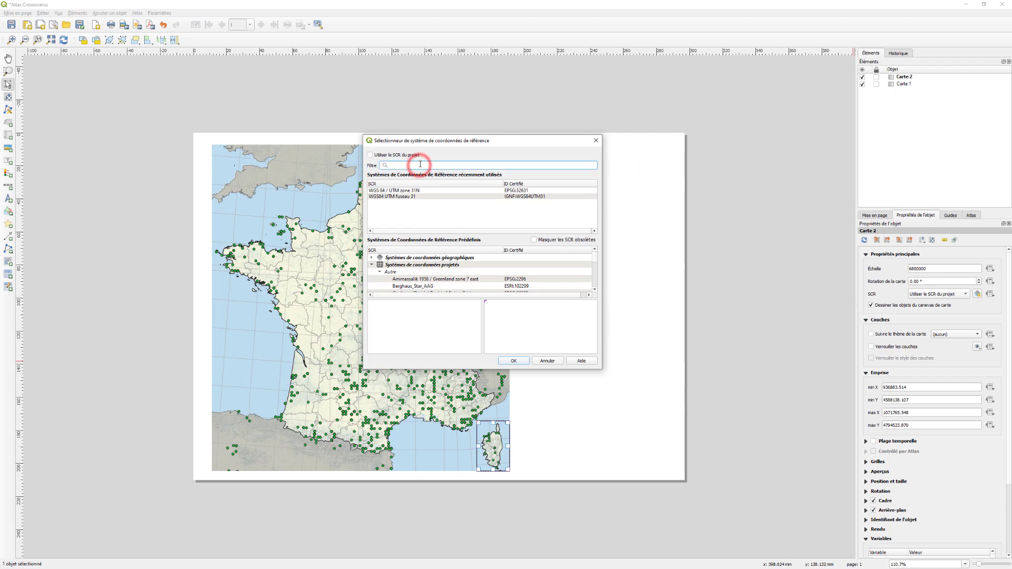
text(32n)
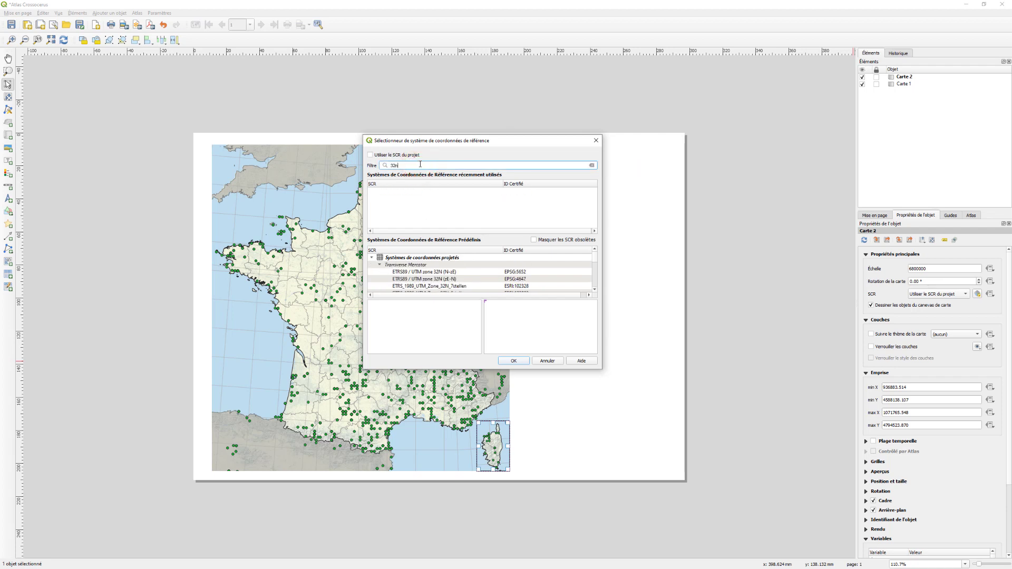
drag(597, 257, 589, 288)
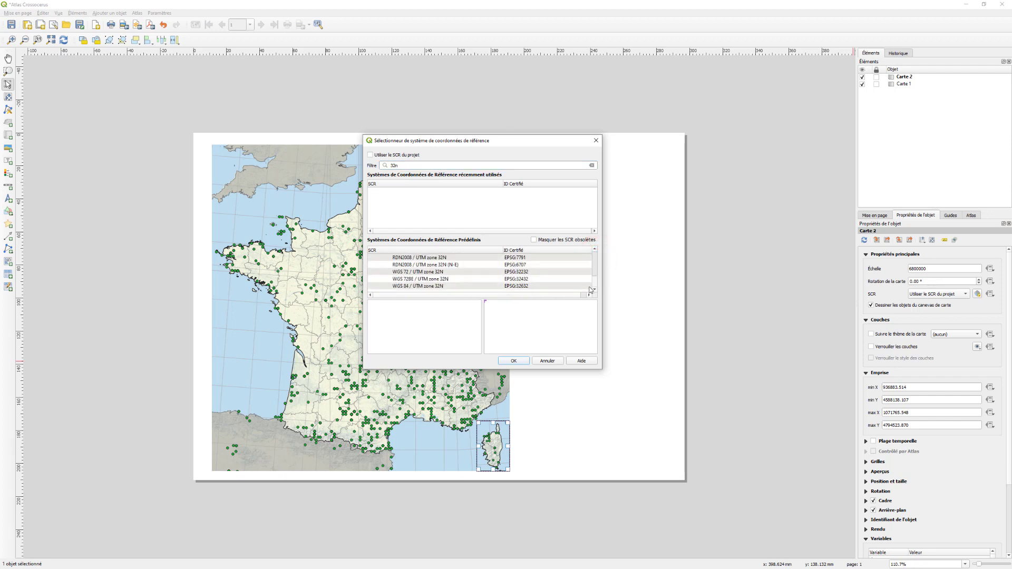
click(434, 288)
click(513, 361)
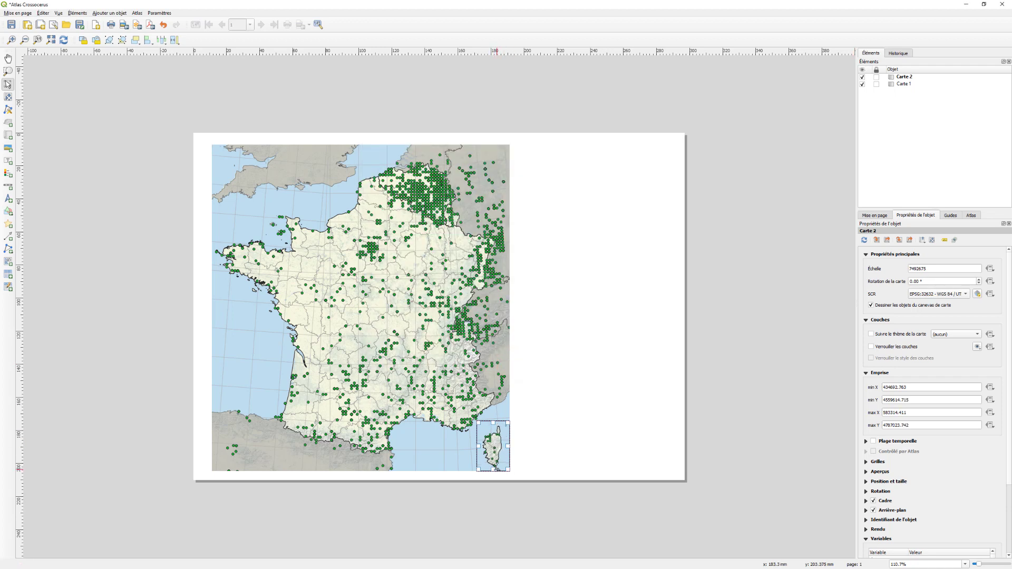
click(537, 427)
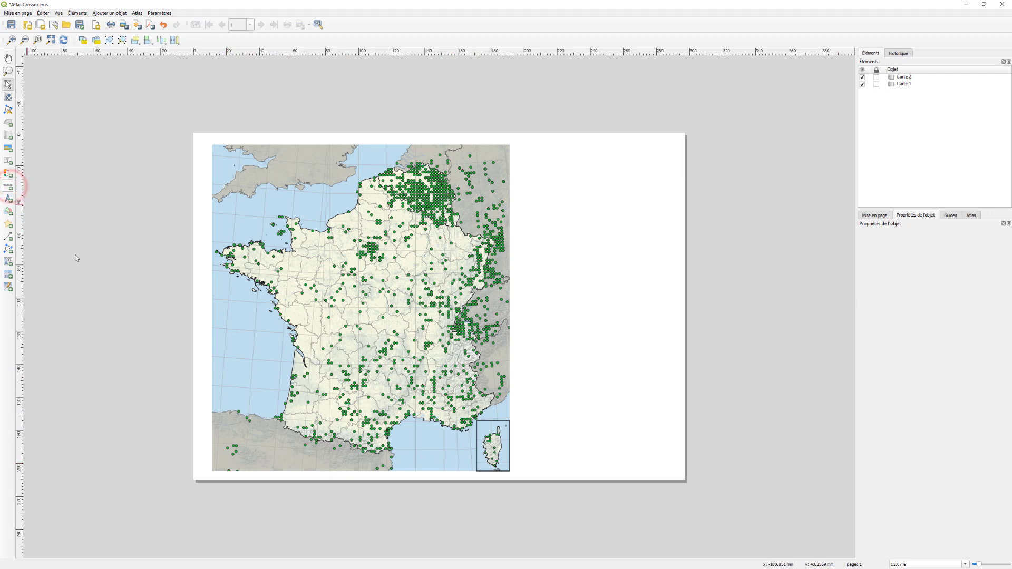
Add a scale bar for the main map and set its style to "Repères au milieu de la ligne"
click(7, 186)
click(252, 457)
click(7, 84)
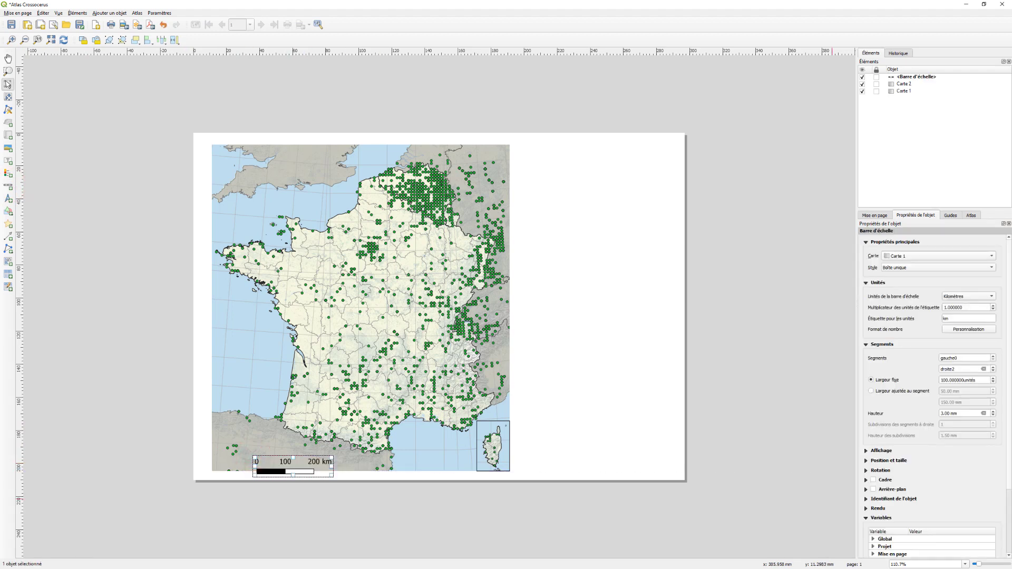
click(895, 271)
click(896, 279)
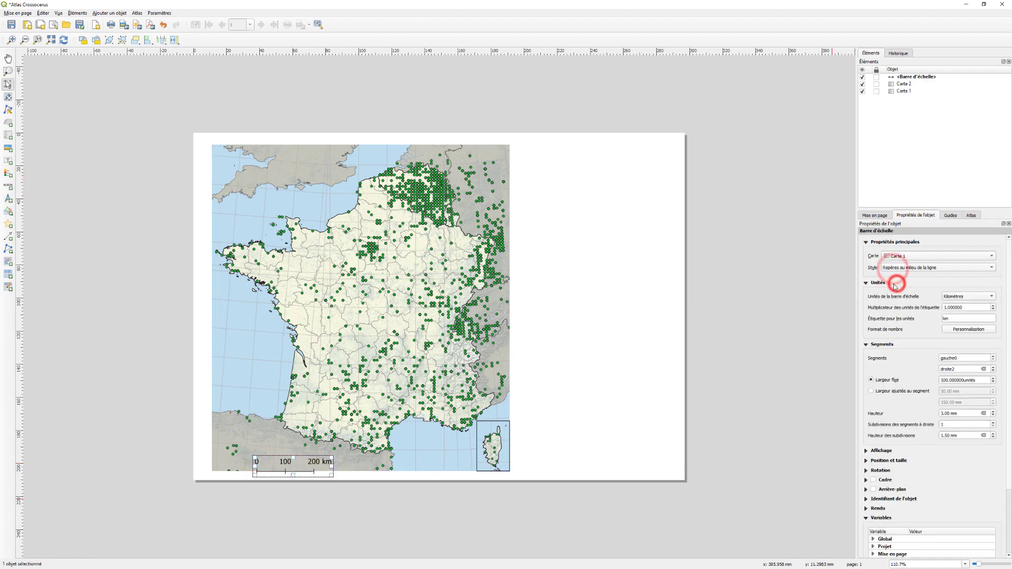
Reduce the scale bar's segment height and move the bar beside the Corsica inset at the main map's lower edge
click(992, 416)
drag(285, 462, 438, 463)
click(751, 335)
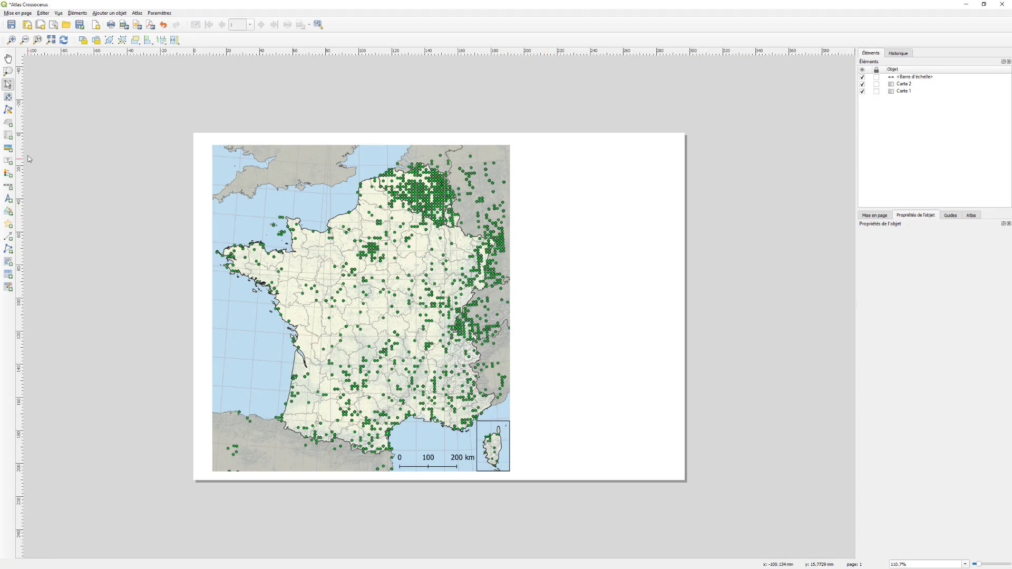
Add a text label spanning the full width of the main map along its upper edge
click(9, 162)
drag(210, 147, 509, 163)
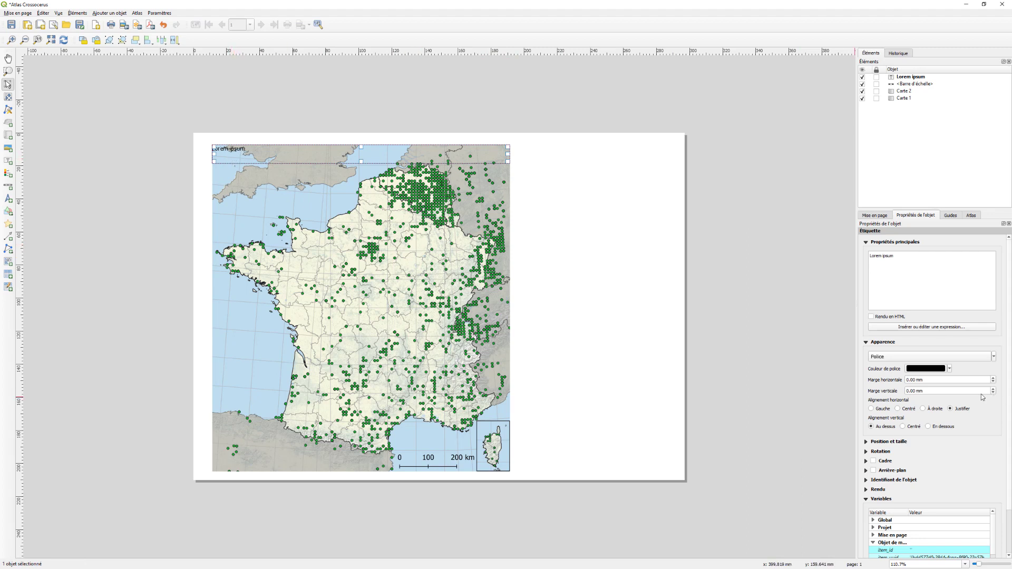
Set the title label's font to Calibri Bold at size 24 and enable its background
click(916, 357)
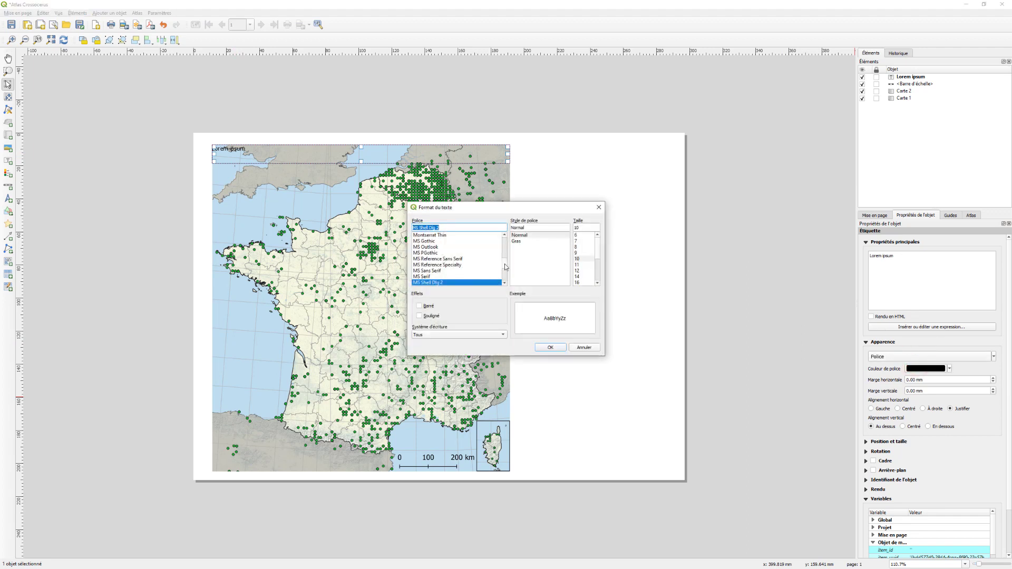
click(504, 263)
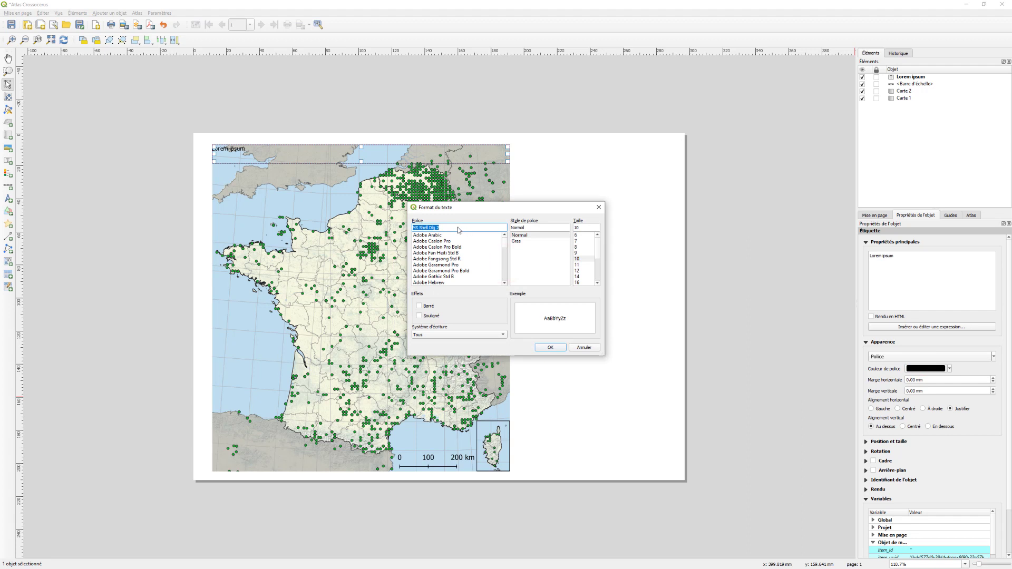
text(al)
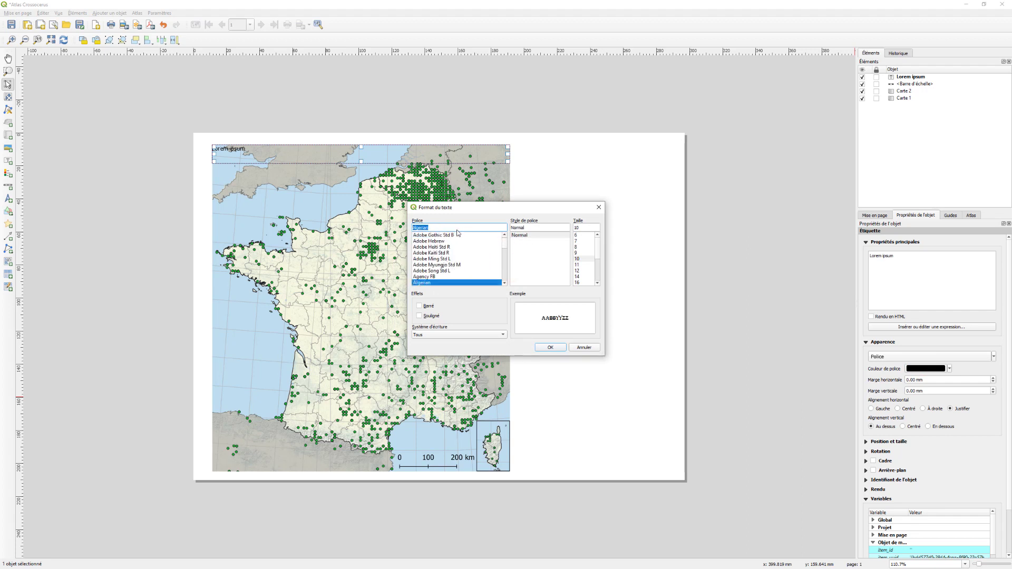
text(ch)
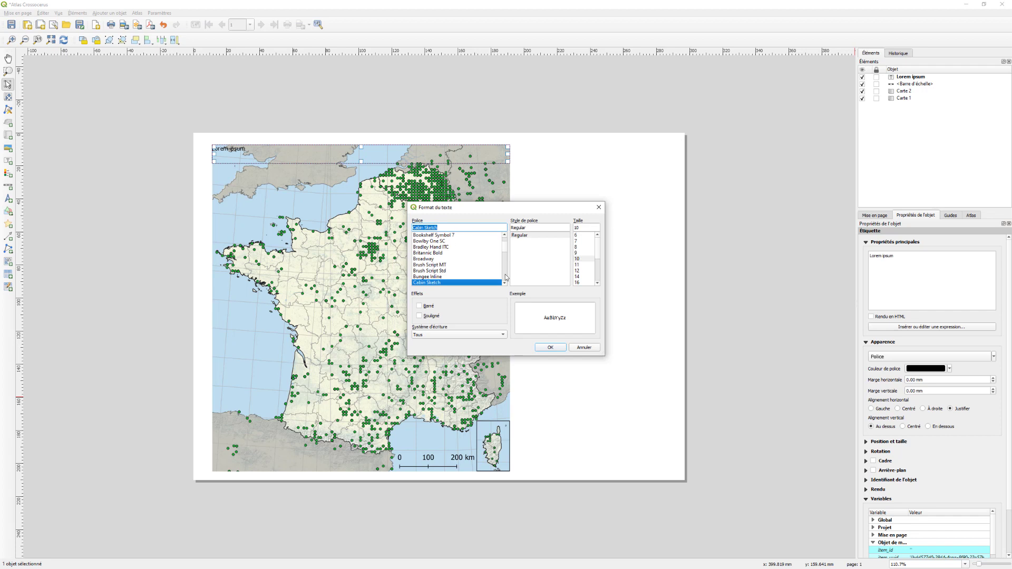
click(504, 275)
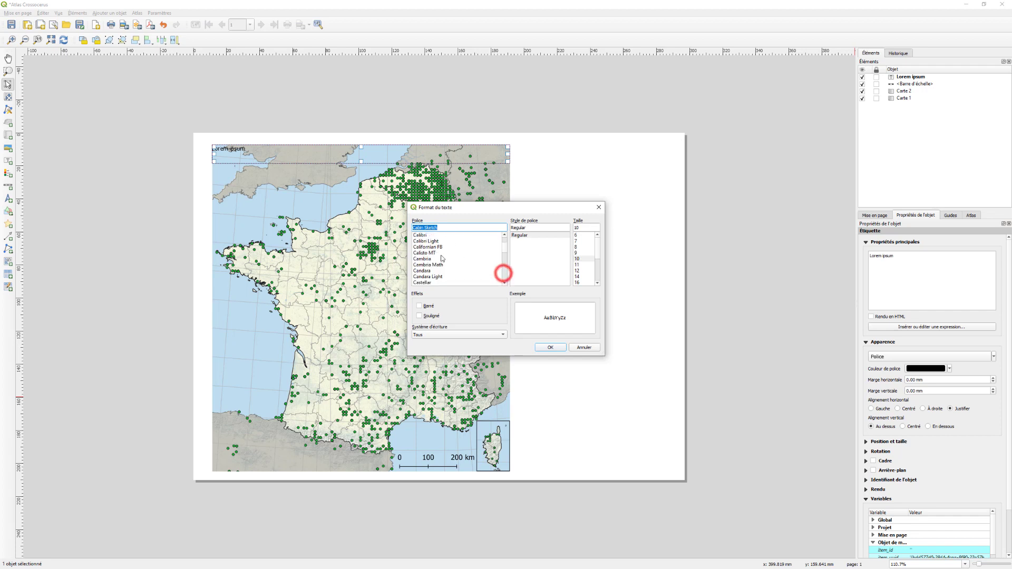
click(424, 235)
click(519, 241)
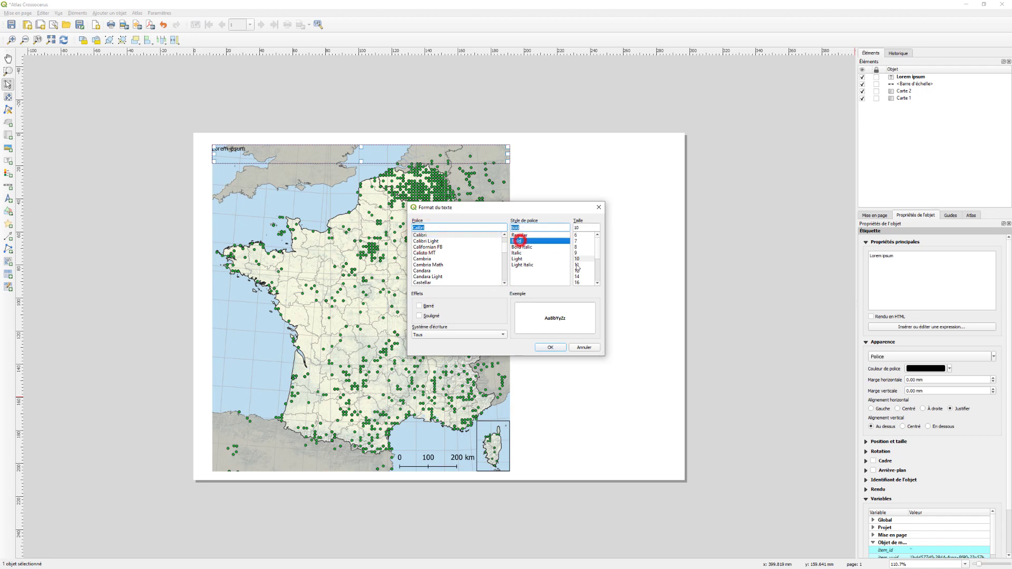
click(600, 276)
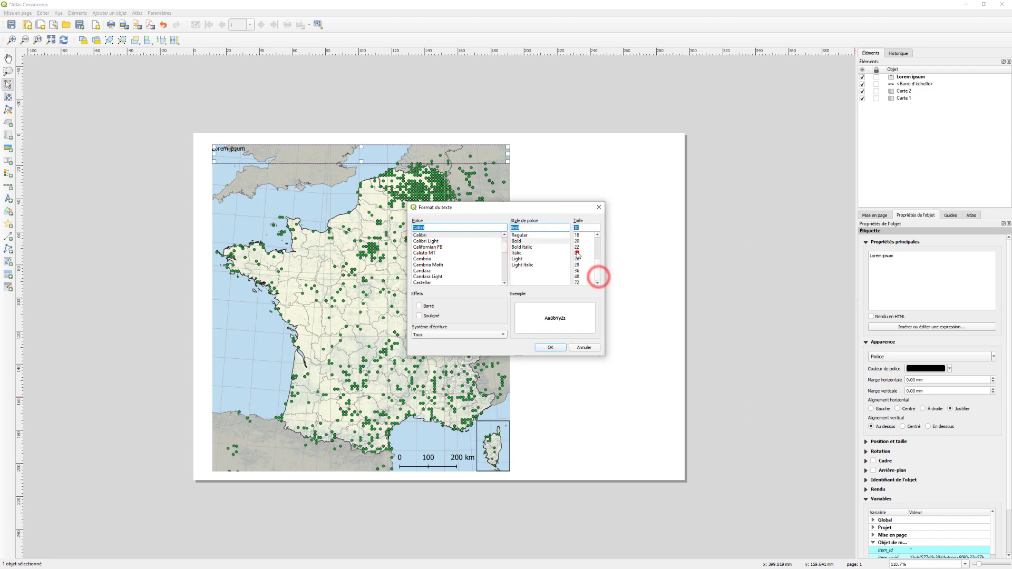
click(578, 253)
click(551, 347)
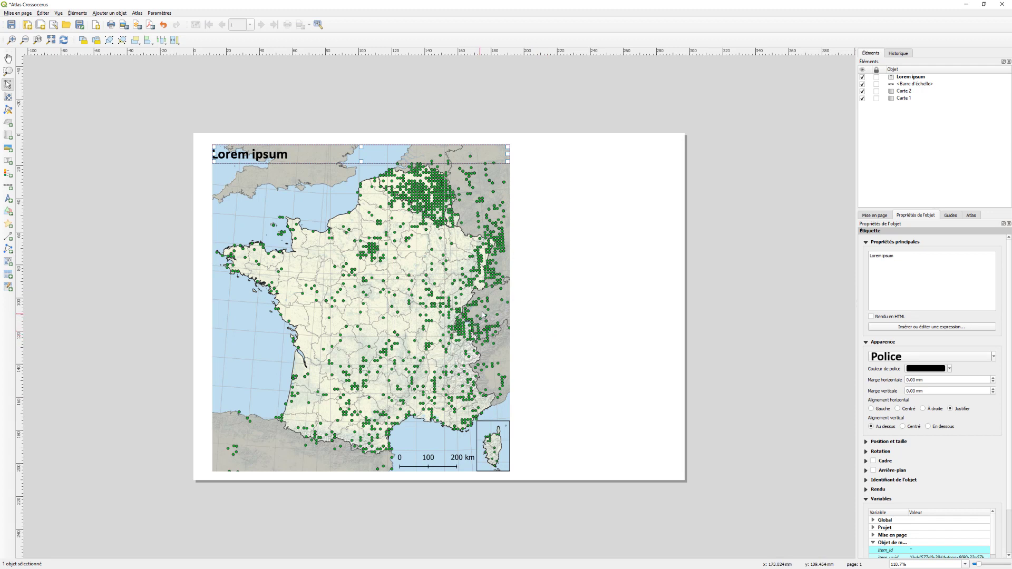
click(873, 470)
click(548, 201)
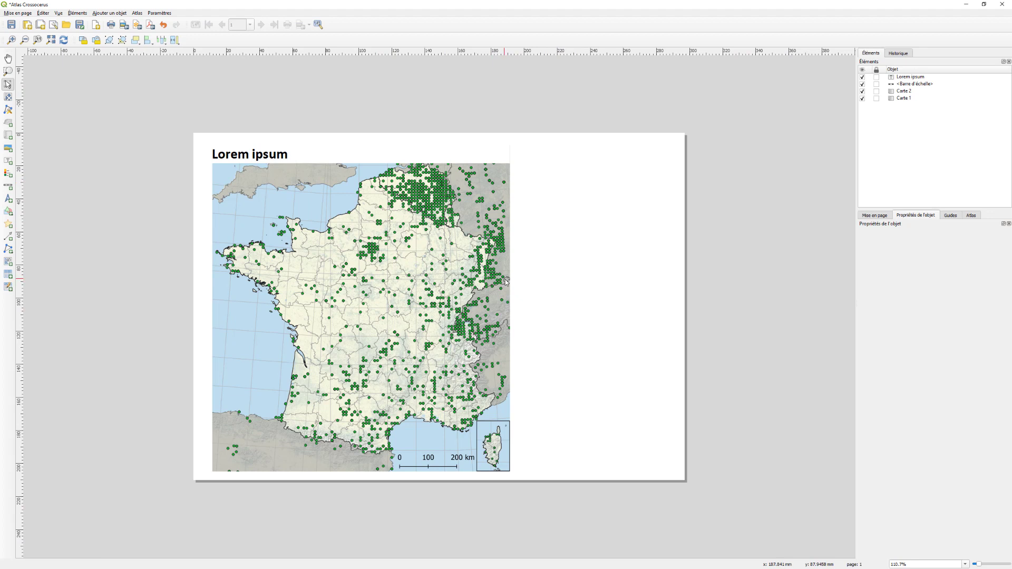
Set the main map's width to 180 mm and its height to 198 mm
click(479, 293)
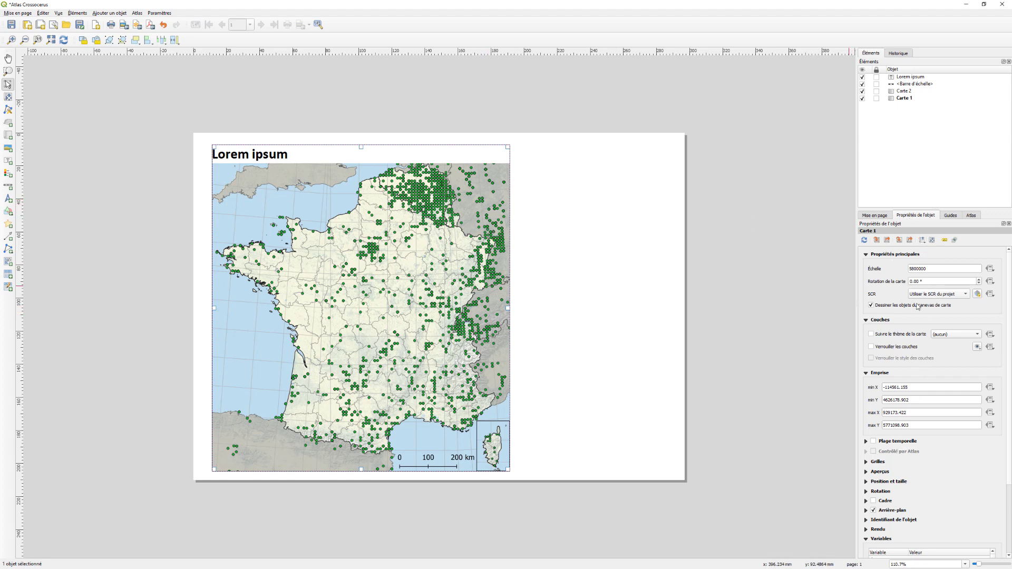
click(880, 215)
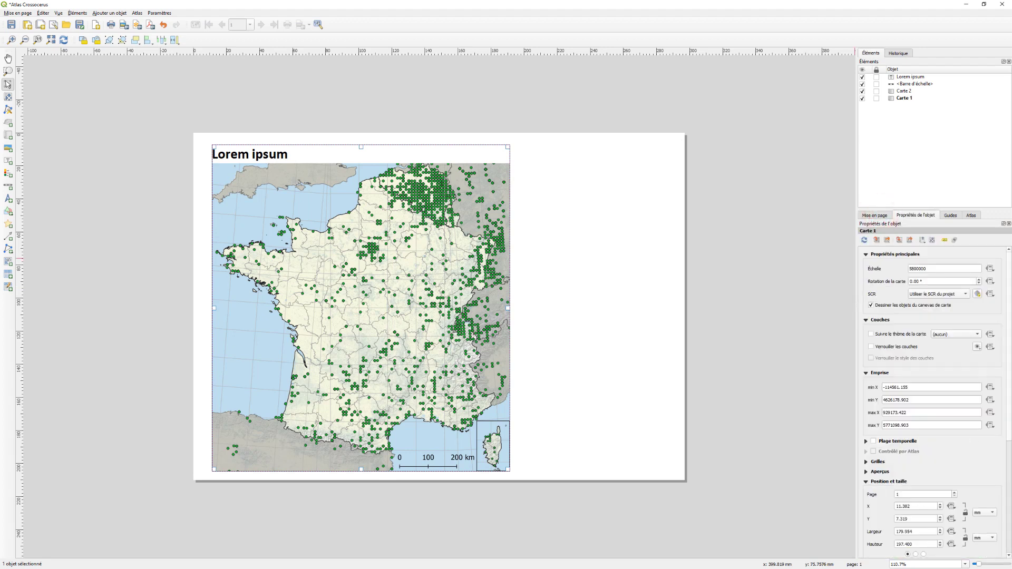
drag(1009, 366, 1006, 420)
drag(922, 416, 866, 419)
text(18)
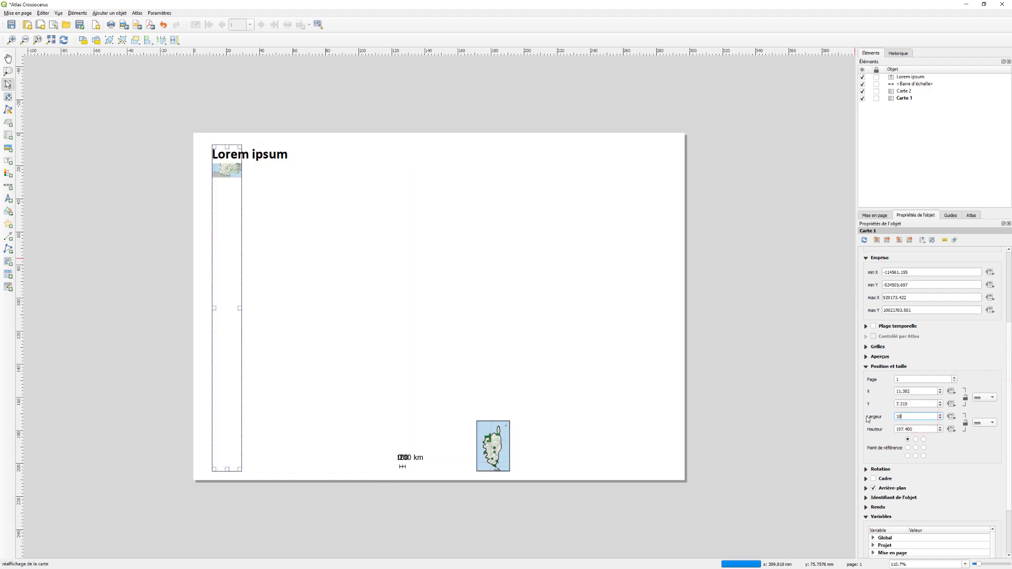
text(0)
drag(925, 428, 875, 431)
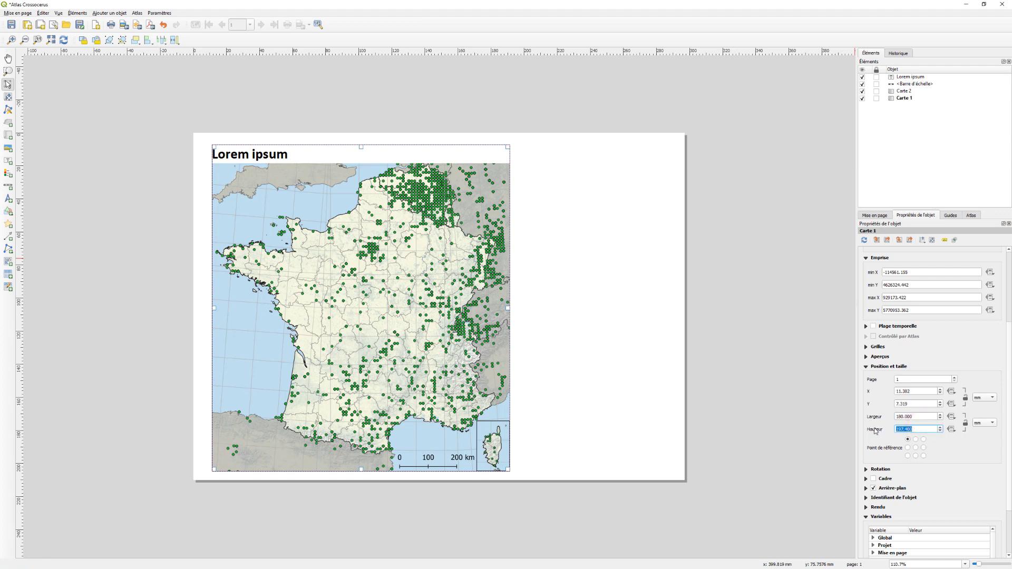
text(198)
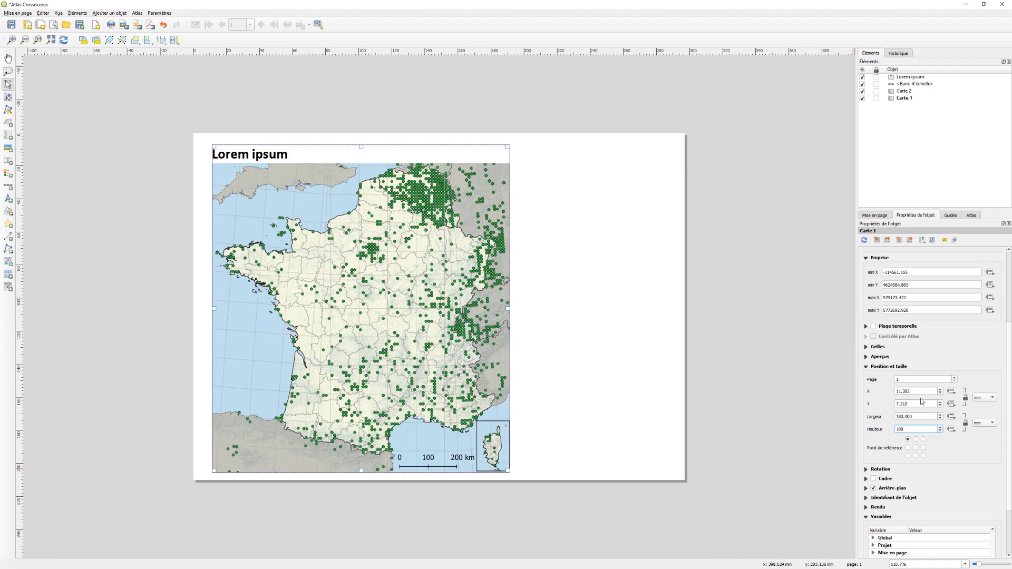
click(544, 336)
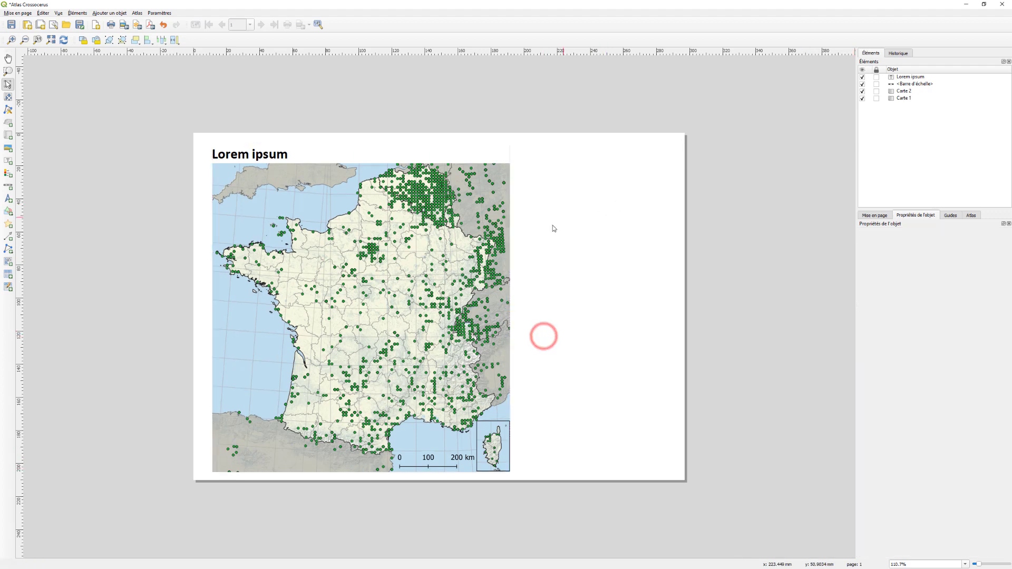
Change the page to a custom size 180 mm wide and 198 mm high
right_click(559, 206)
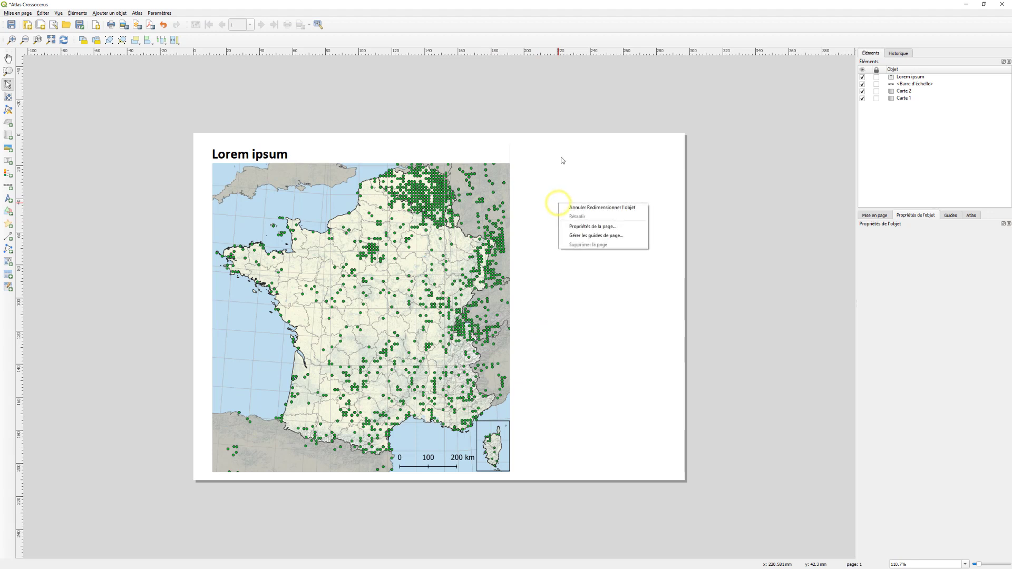
click(586, 226)
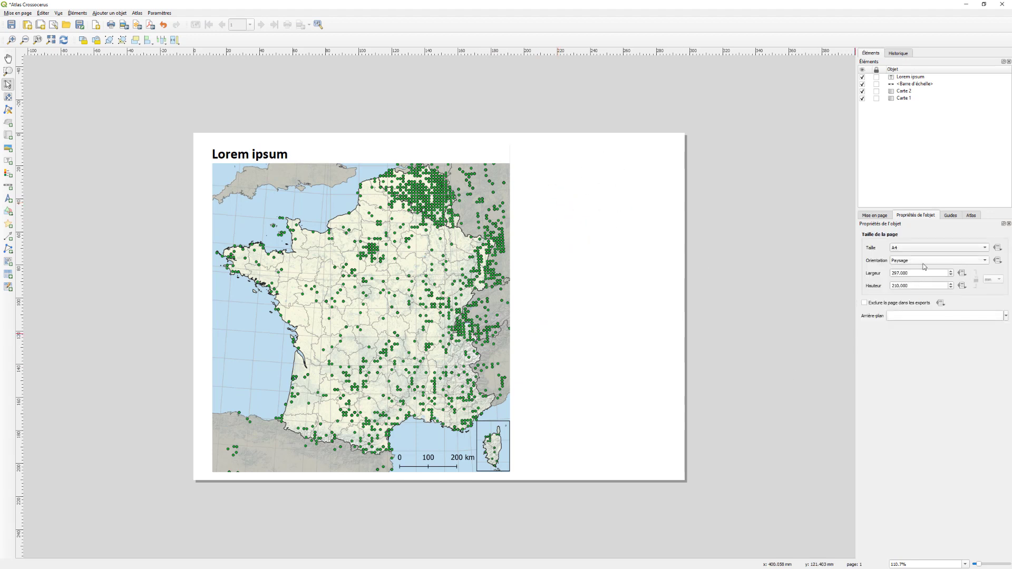
click(918, 248)
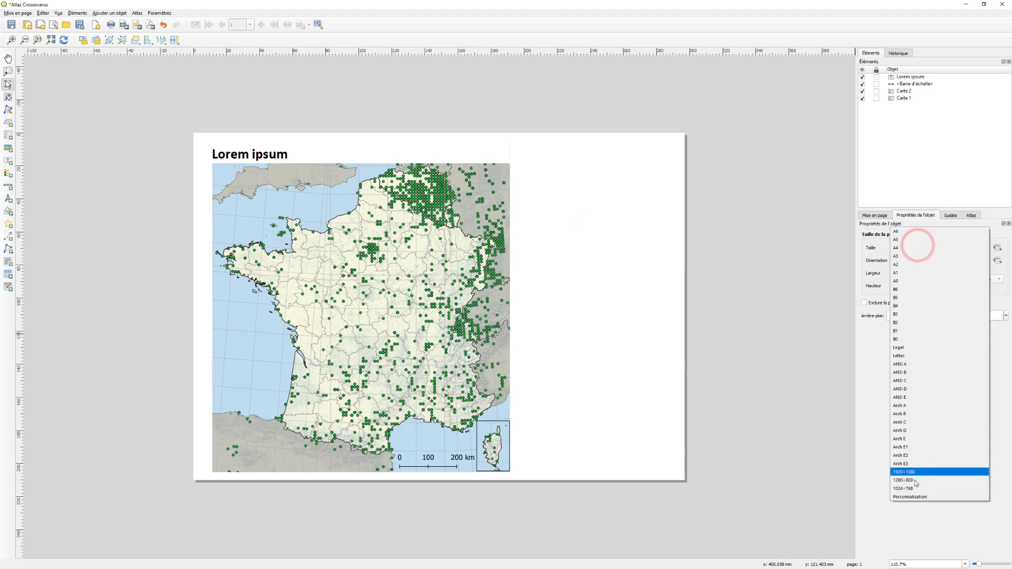
click(912, 501)
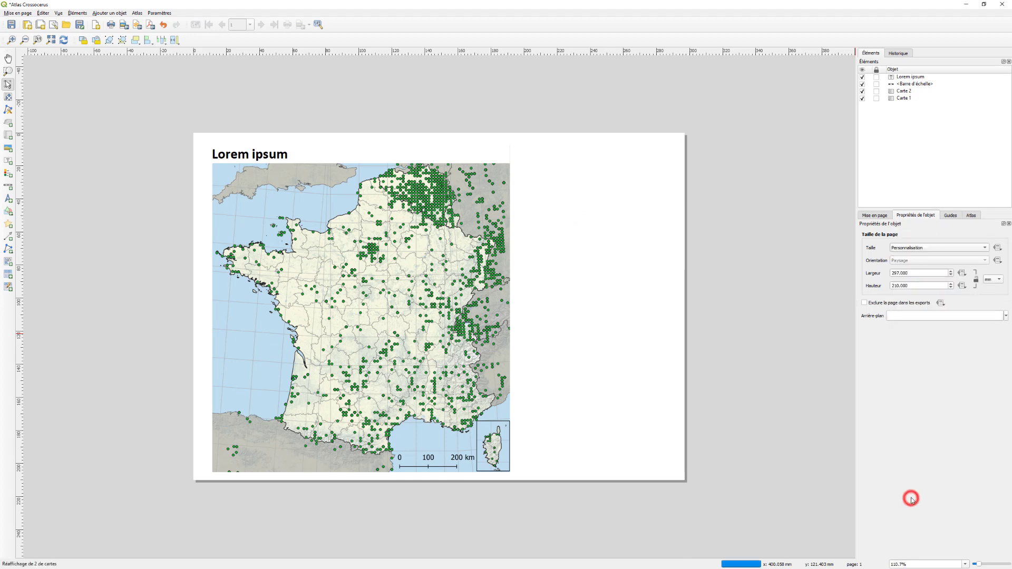
double_click(919, 273)
text(180)
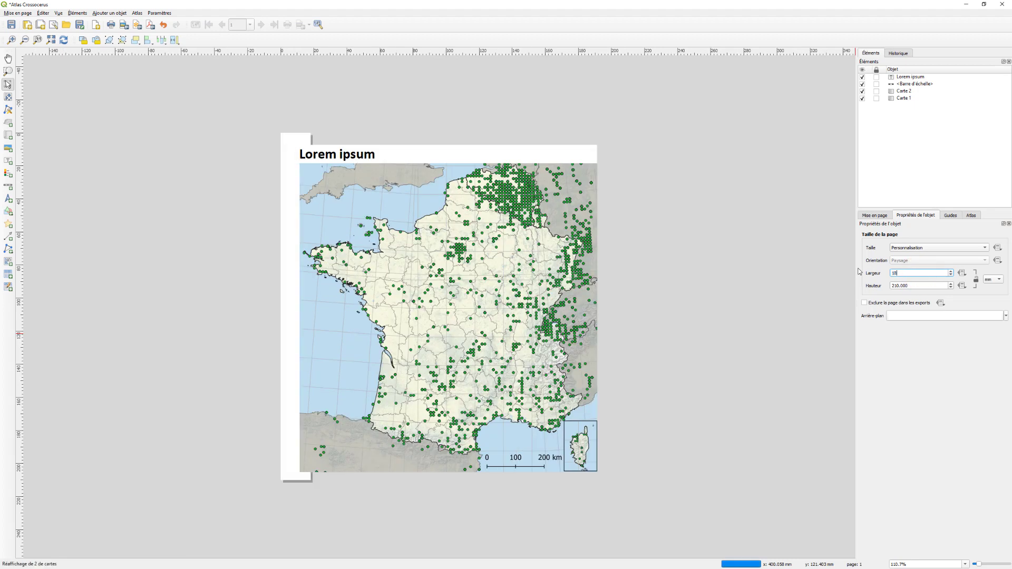
double_click(919, 285)
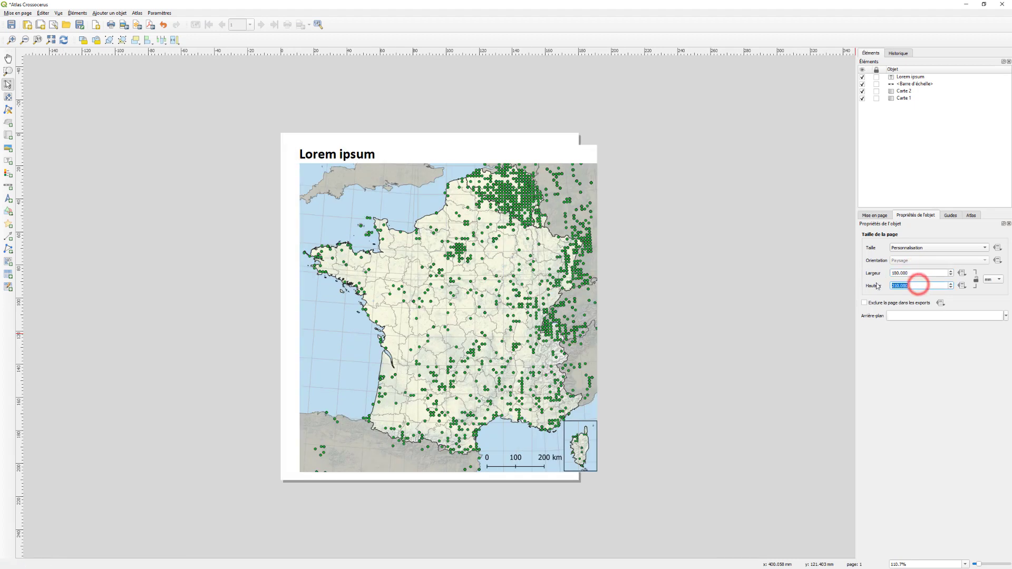
text(198)
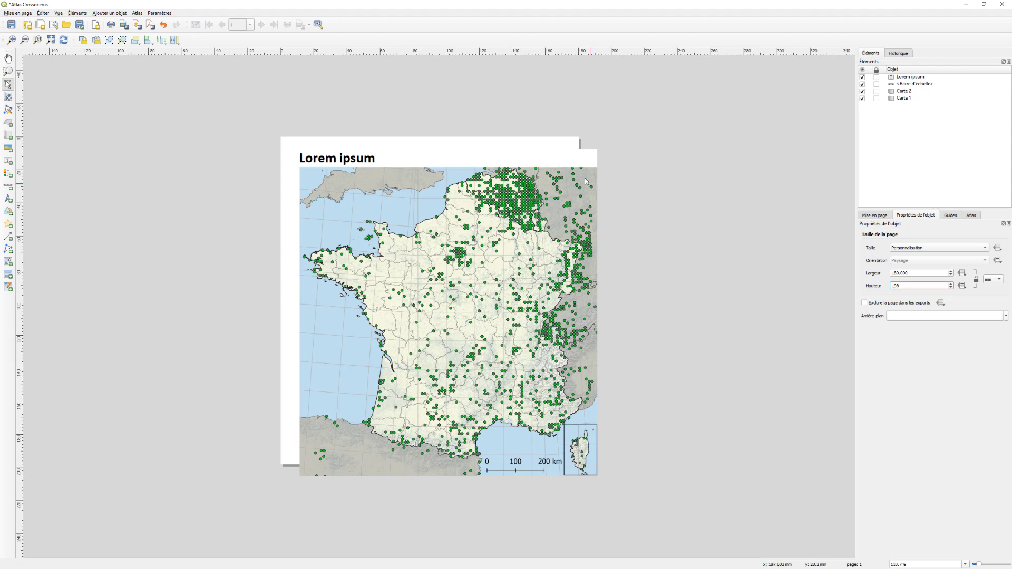
Move all layout items together so that the main map lines up exactly with the page edges
drag(618, 139, 283, 522)
drag(542, 307, 525, 296)
click(625, 258)
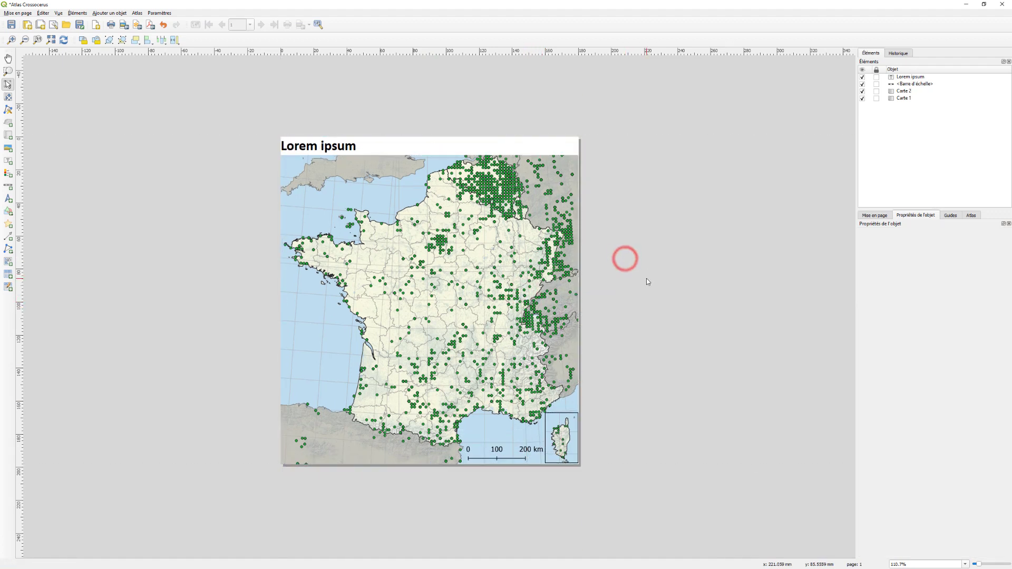
click(547, 294)
click(578, 301)
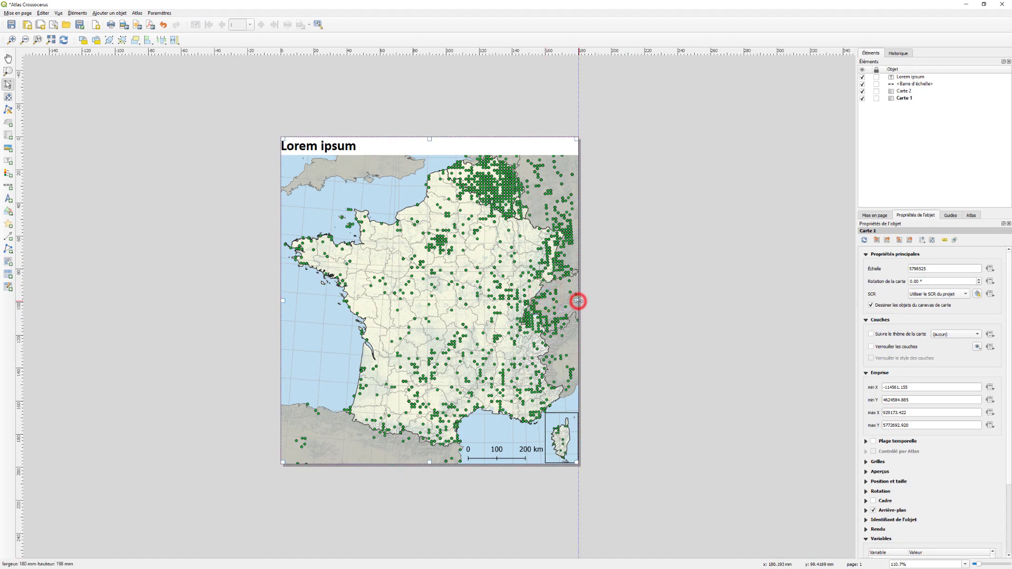
click(627, 299)
click(132, 268)
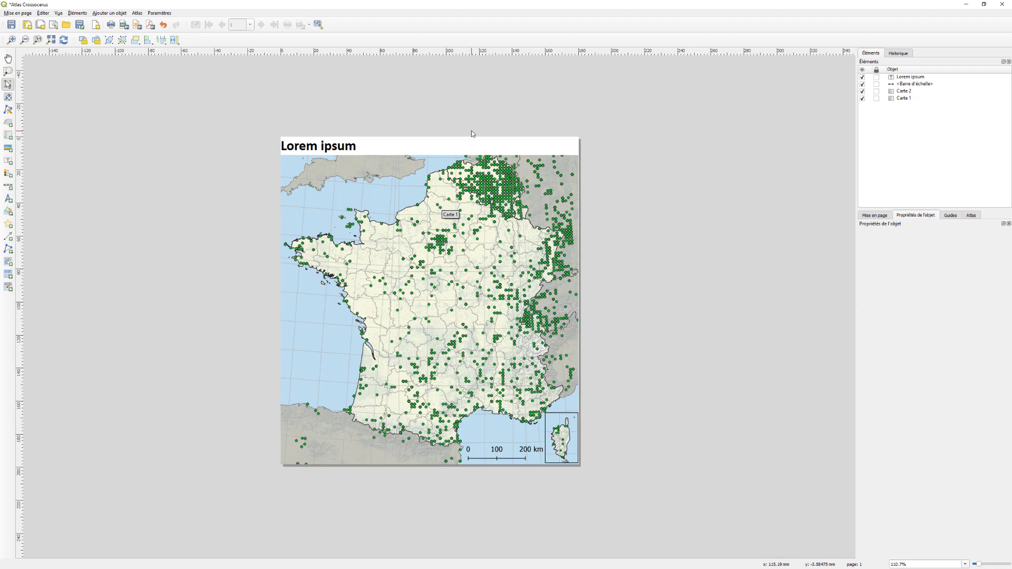
Enable atlas generation for the layout with taxons as the coverage layer
click(317, 25)
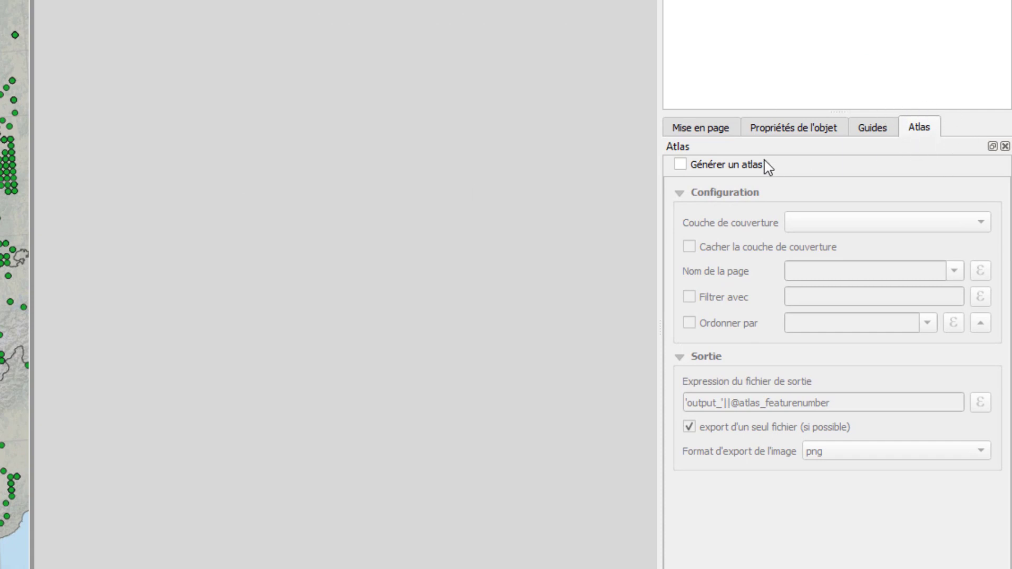
click(684, 166)
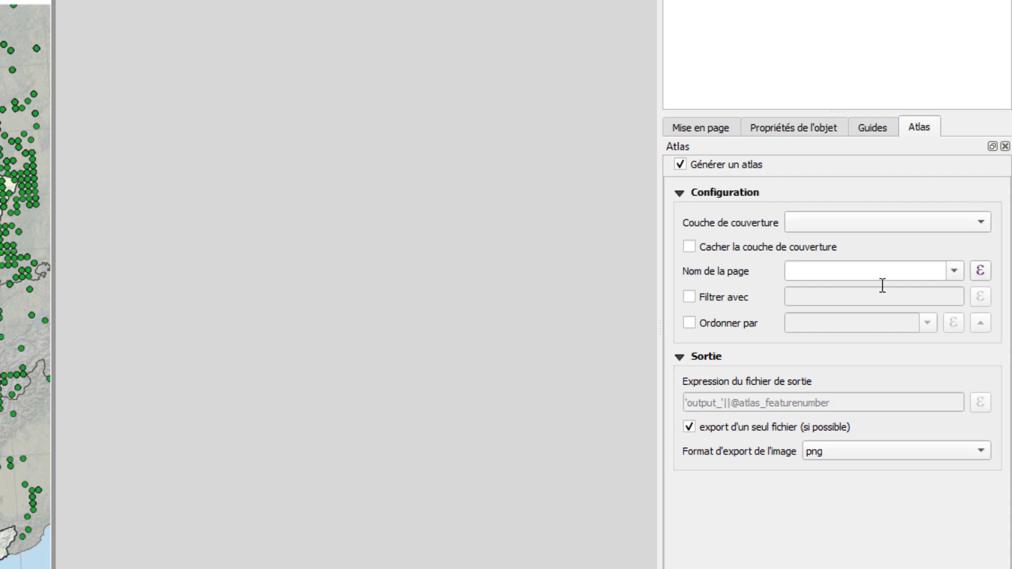
click(981, 222)
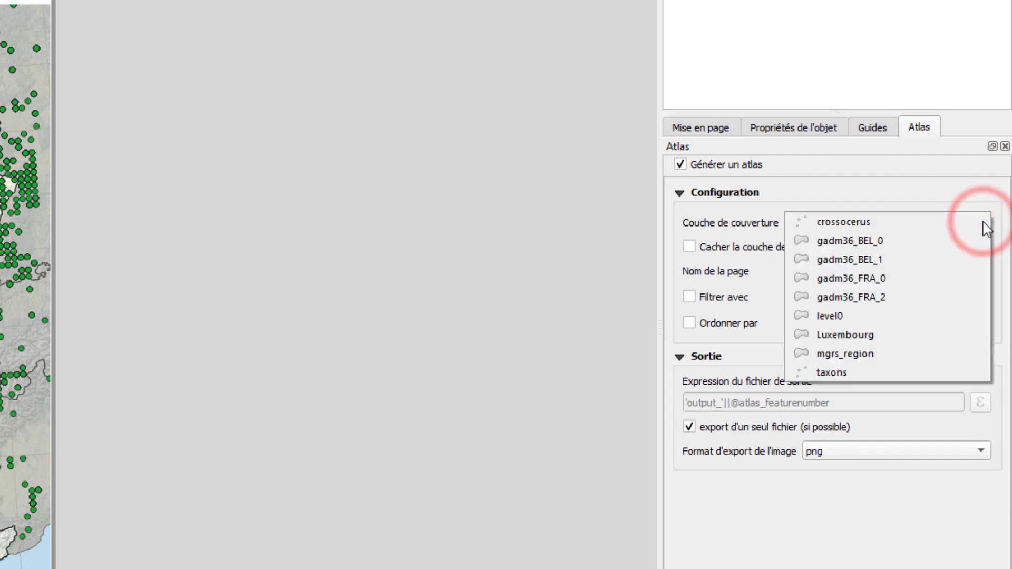
click(839, 372)
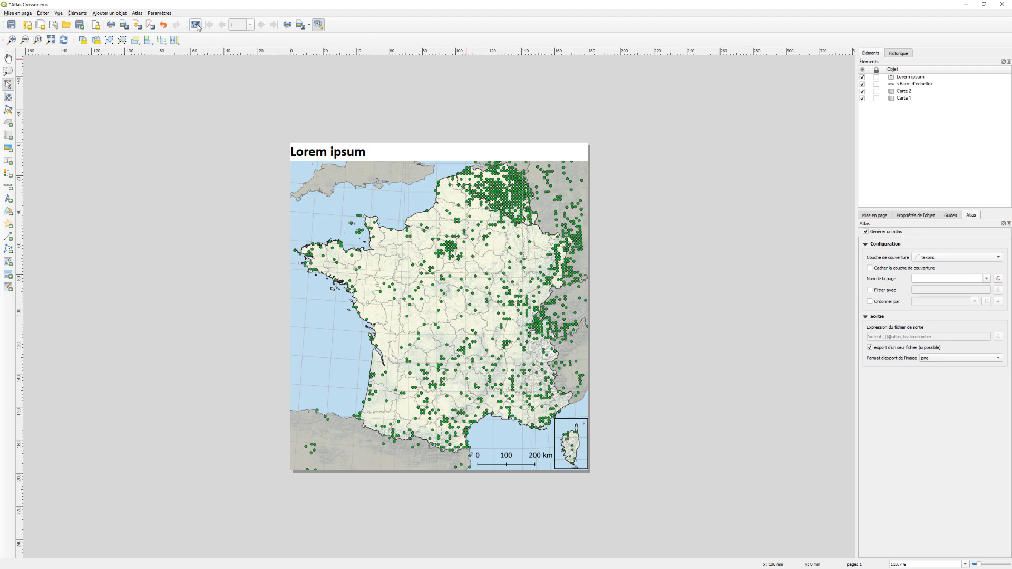
Turn on the atlas preview and look through the list of atlas pages
click(197, 26)
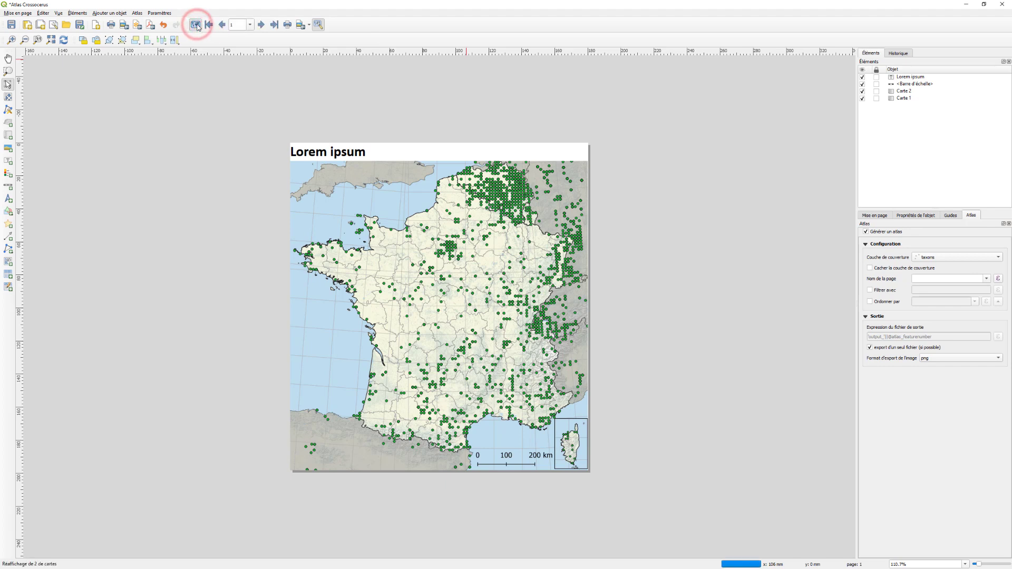
click(250, 26)
click(252, 40)
scroll(254, 70, up, 1)
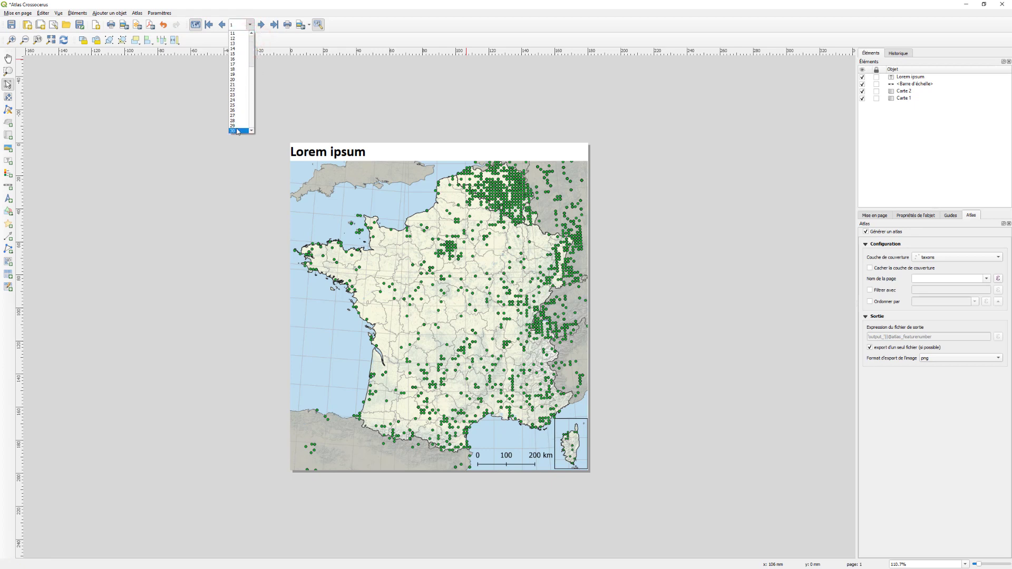
click(253, 47)
click(251, 107)
click(253, 47)
mouse_move(253, 43)
mouse_down()
mouse_move(251, 79)
mouse_move(252, 50)
mouse_up()
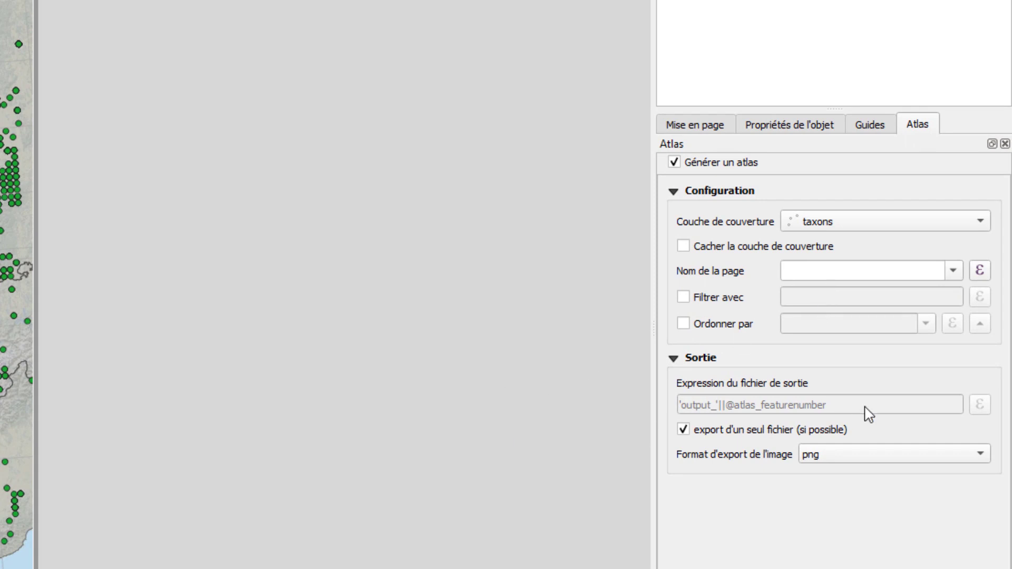
Use the BINOME field as the atlas page name
click(955, 270)
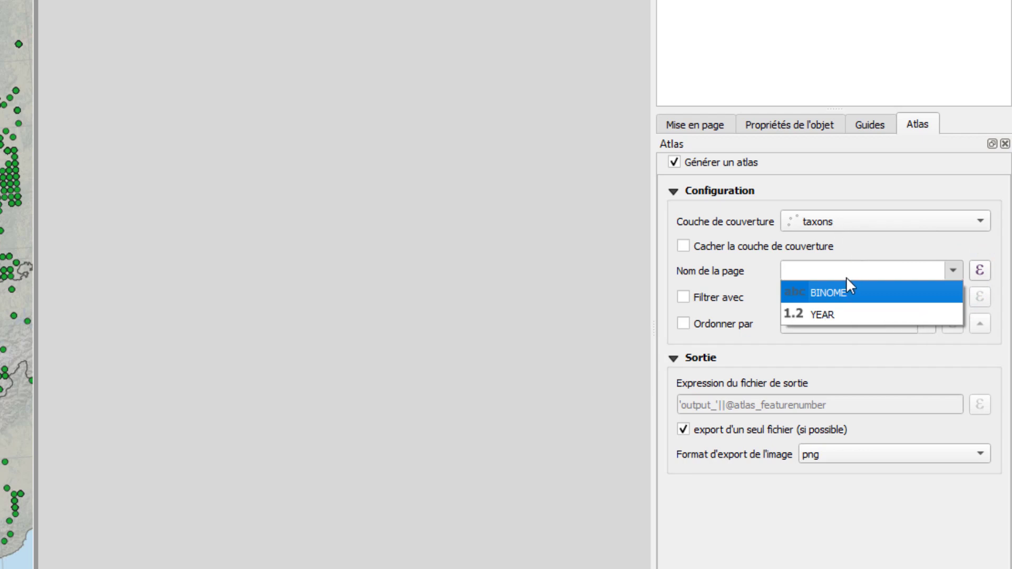
click(842, 291)
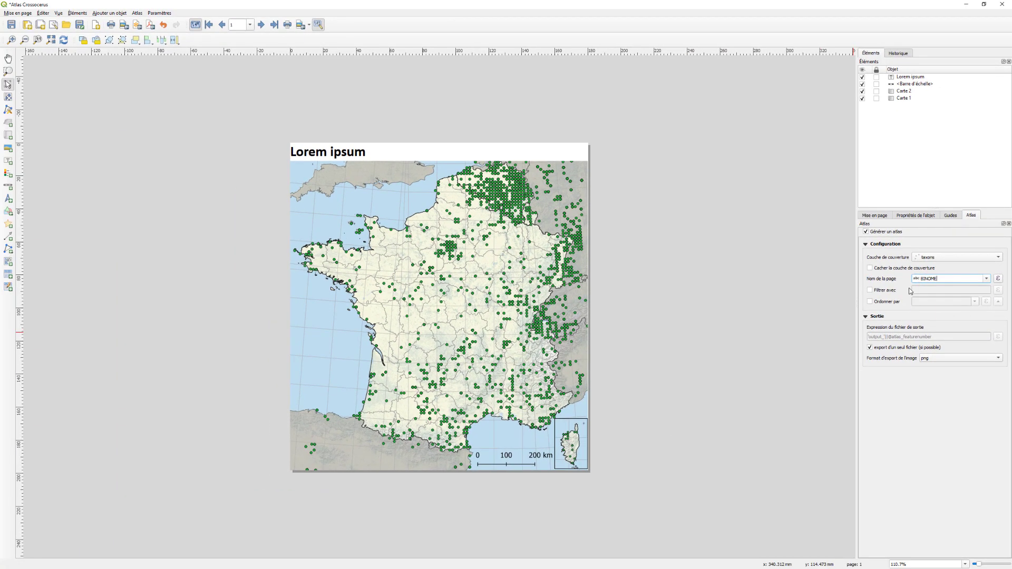
Restart the atlas preview and look through the species names in the list of atlas pages
click(251, 26)
click(195, 25)
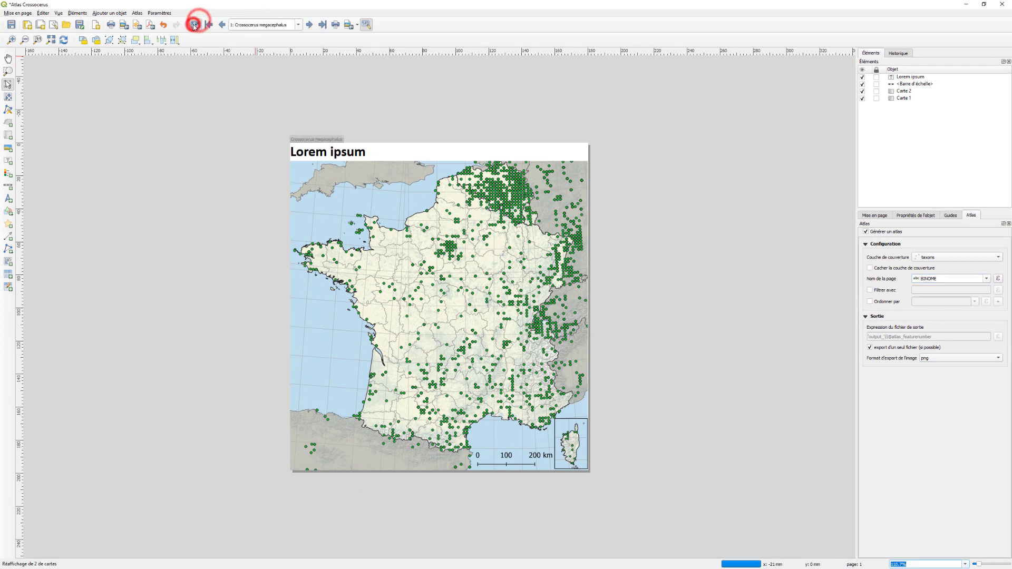
click(298, 25)
mouse_move(299, 42)
mouse_down()
mouse_move(299, 77)
mouse_move(298, 43)
mouse_move(298, 73)
mouse_move(298, 52)
mouse_up()
click(212, 75)
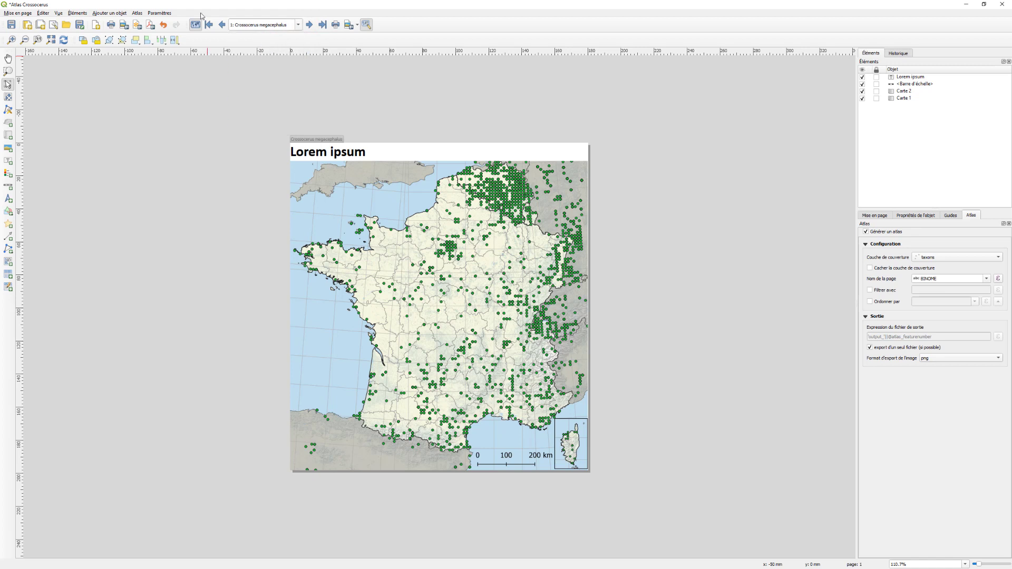
Preview several atlas pages in turn, including Crossocerus barbipes and finally Crossocerus cinxius, and check the points on the map
click(298, 27)
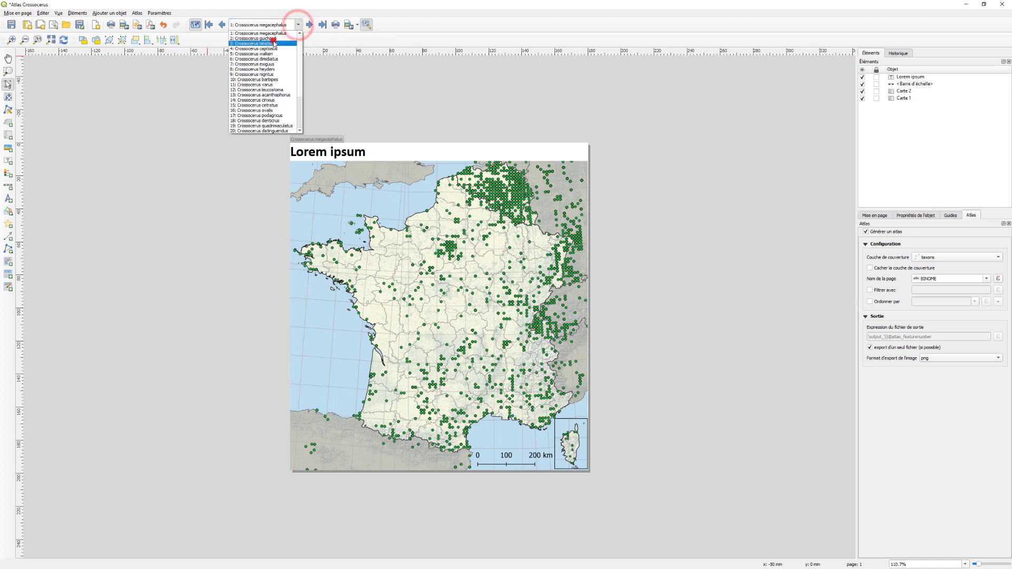
click(272, 39)
click(298, 24)
click(281, 53)
click(298, 25)
click(262, 81)
click(299, 24)
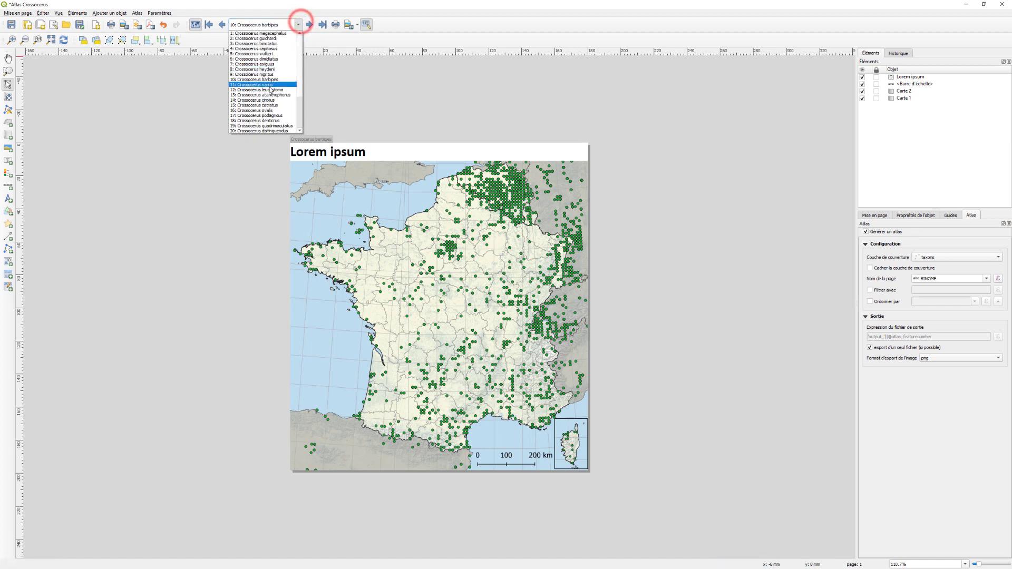
click(266, 98)
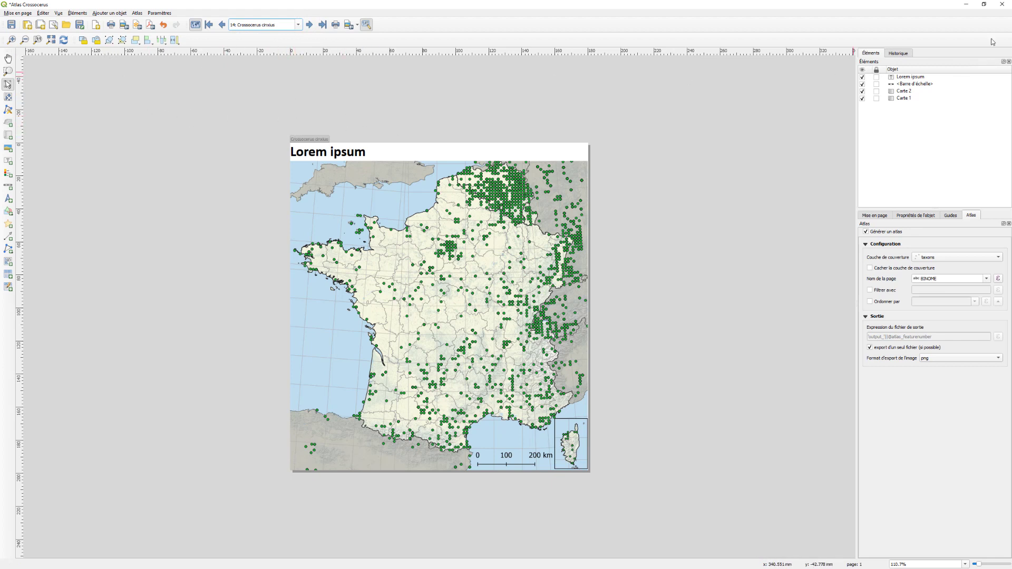
Return to the main project and switch the crossocerus layer's symbology to rule-based (Ensemble de règles), in a widened properties dialog
click(1001, 6)
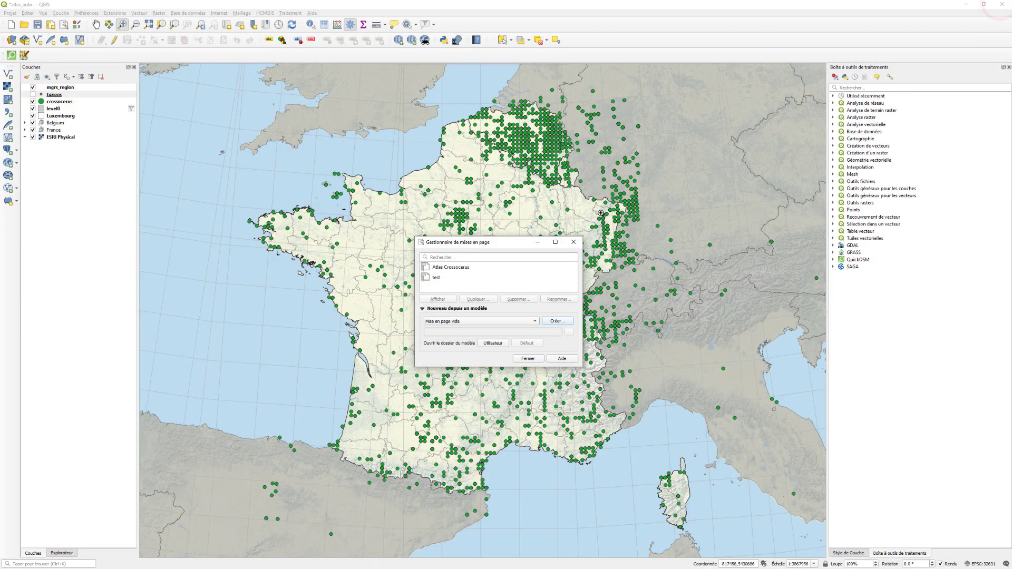
click(579, 244)
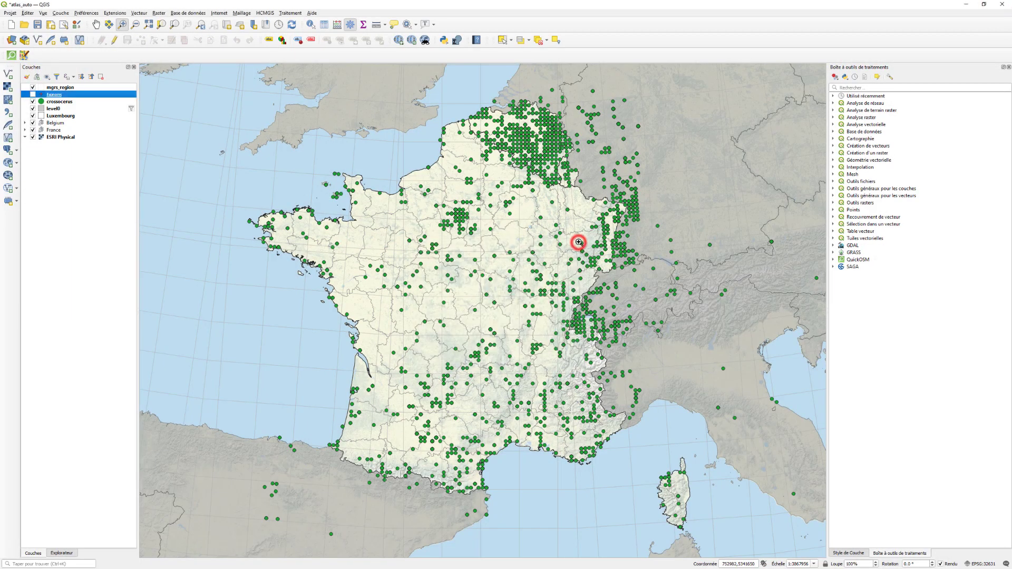
click(58, 102)
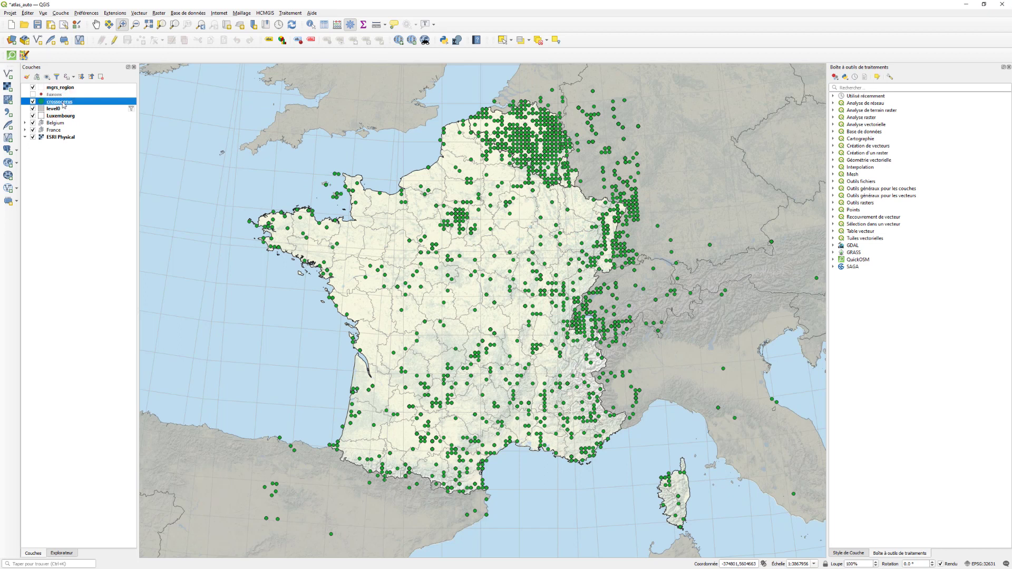
double_click(61, 102)
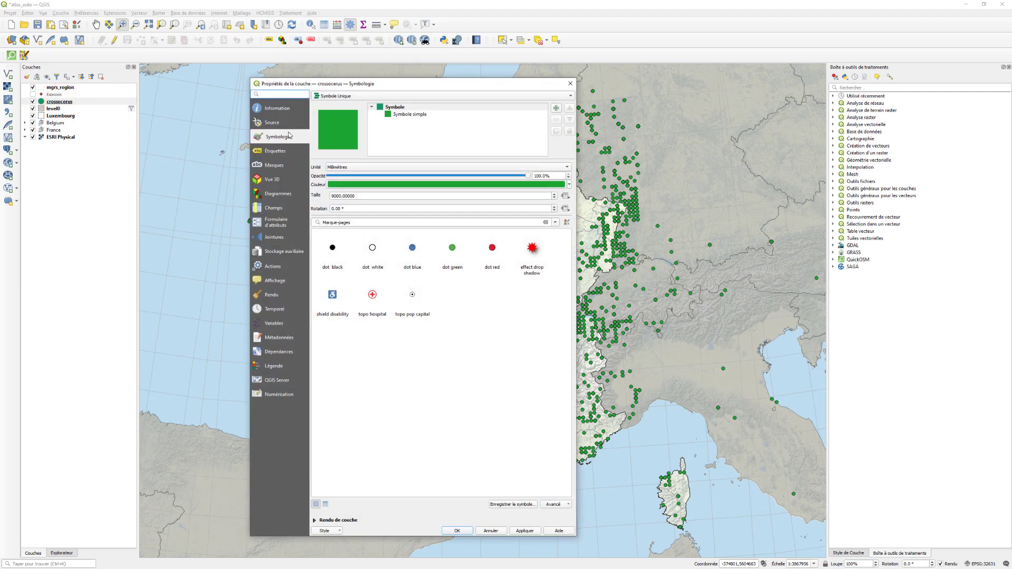
drag(384, 86, 358, 69)
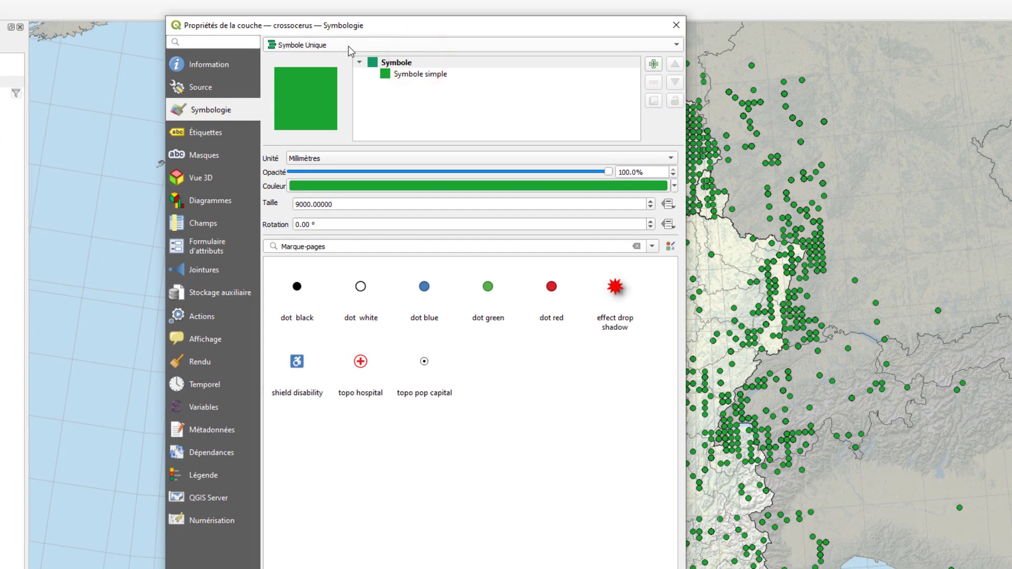
click(349, 46)
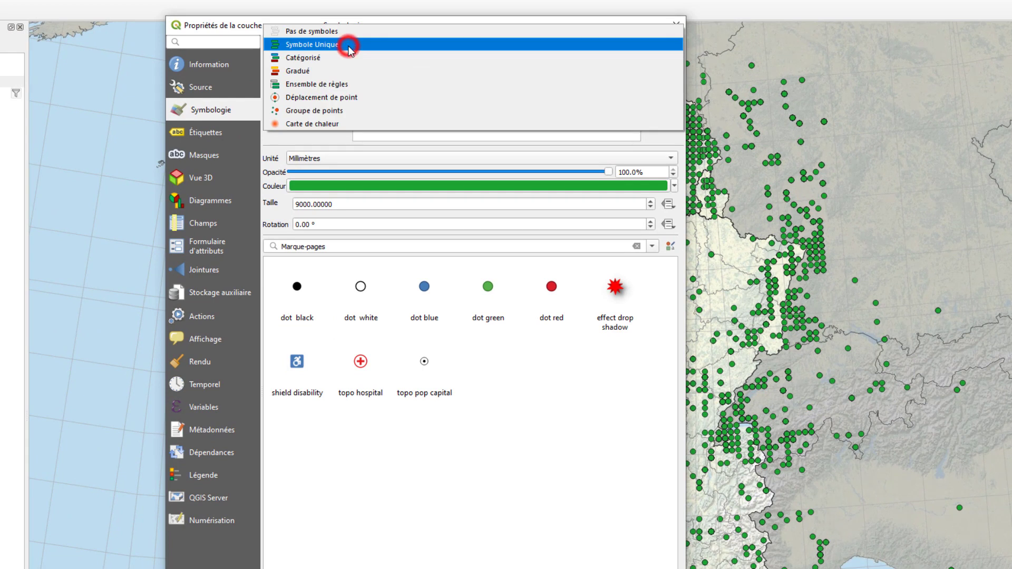
click(312, 85)
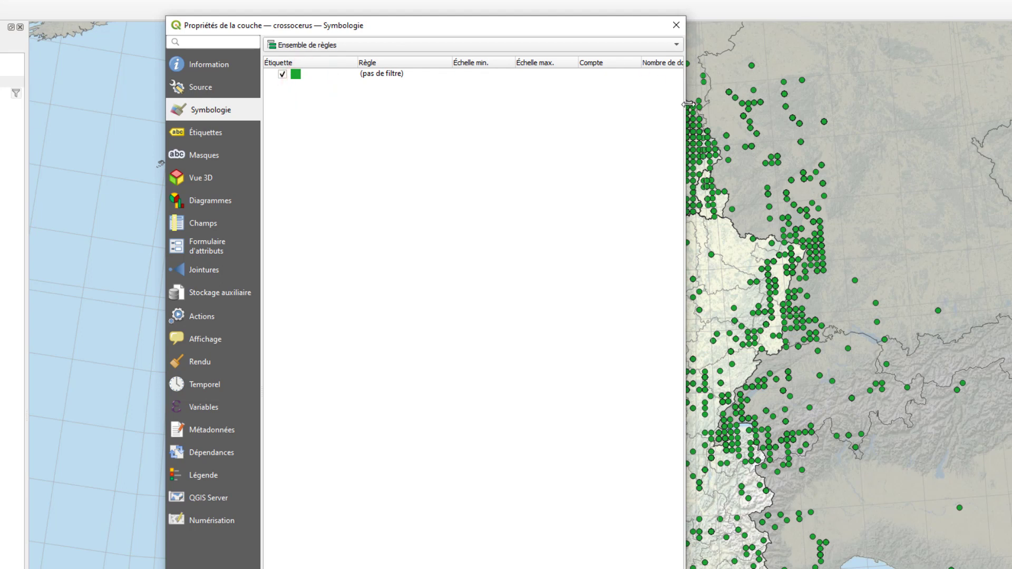
drag(688, 104, 959, 104)
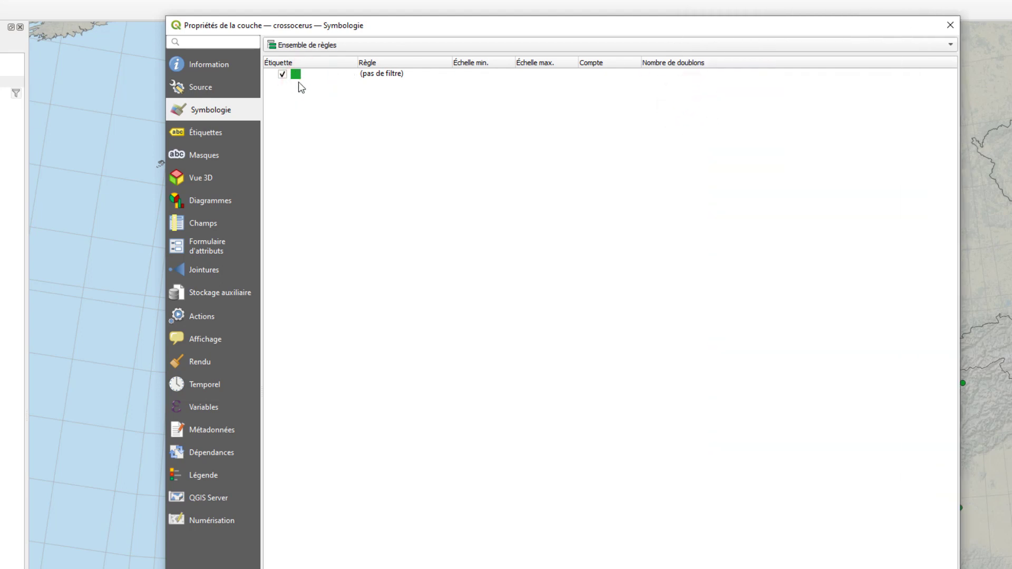
drag(355, 23, 300, 18)
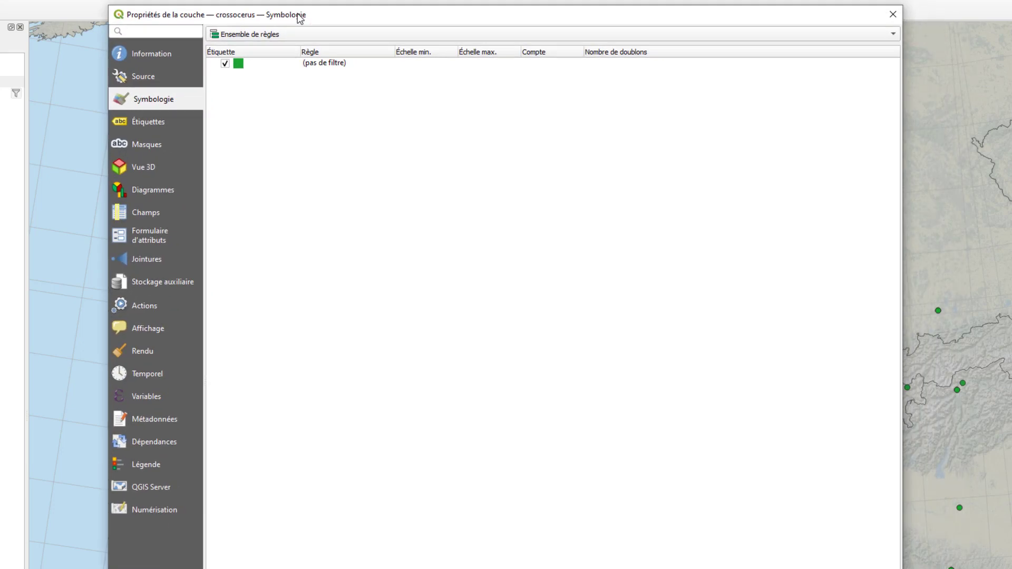
Edit the unfiltered rule and begin its filter expression with "BINOME" =
double_click(340, 63)
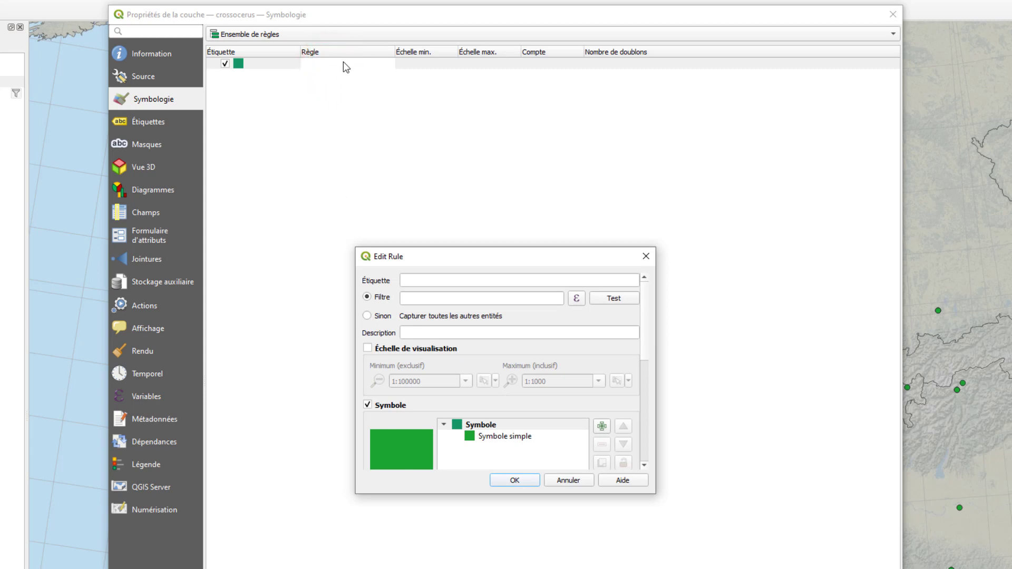
click(430, 298)
click(576, 298)
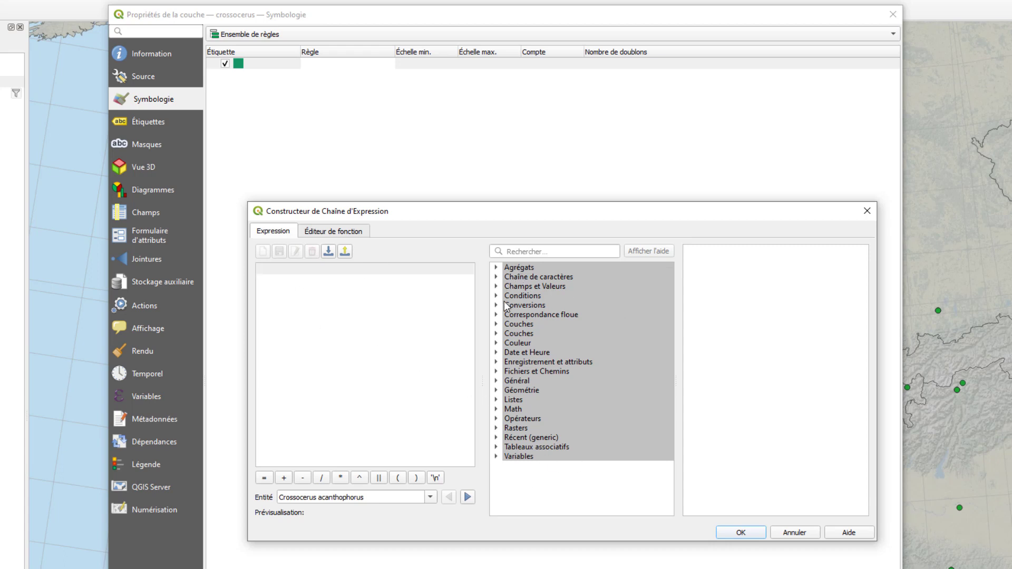
click(497, 288)
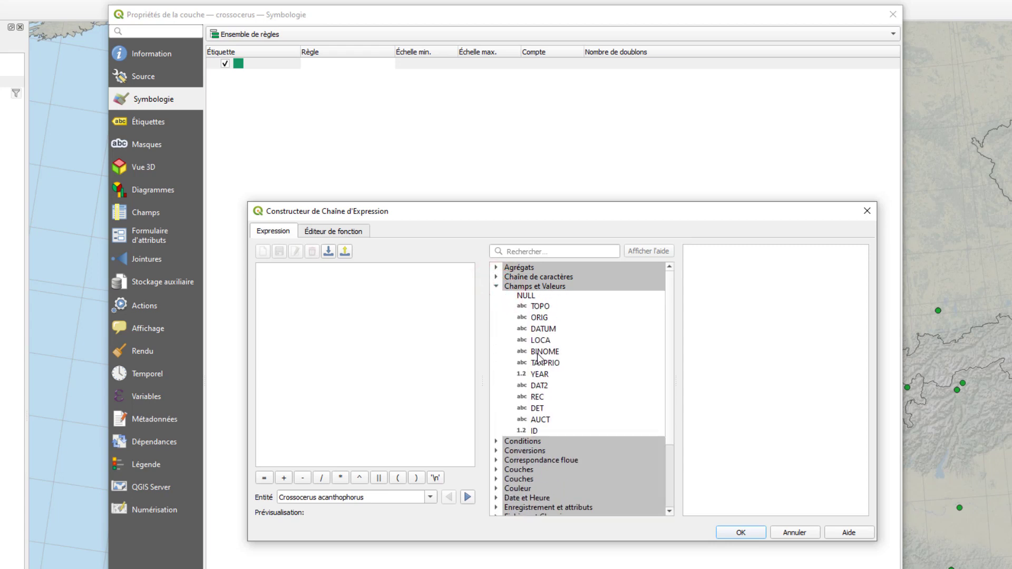
double_click(539, 351)
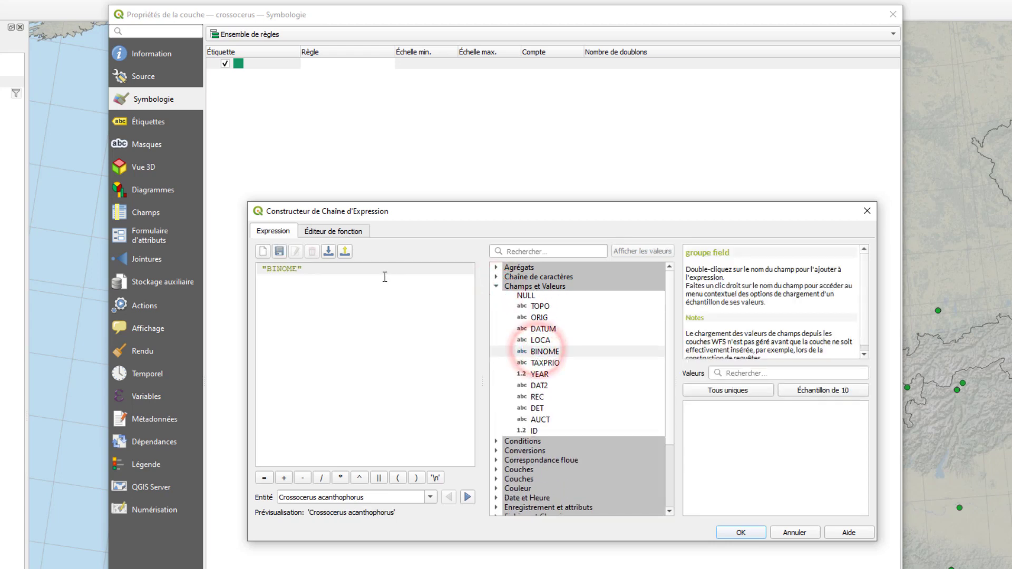
click(264, 477)
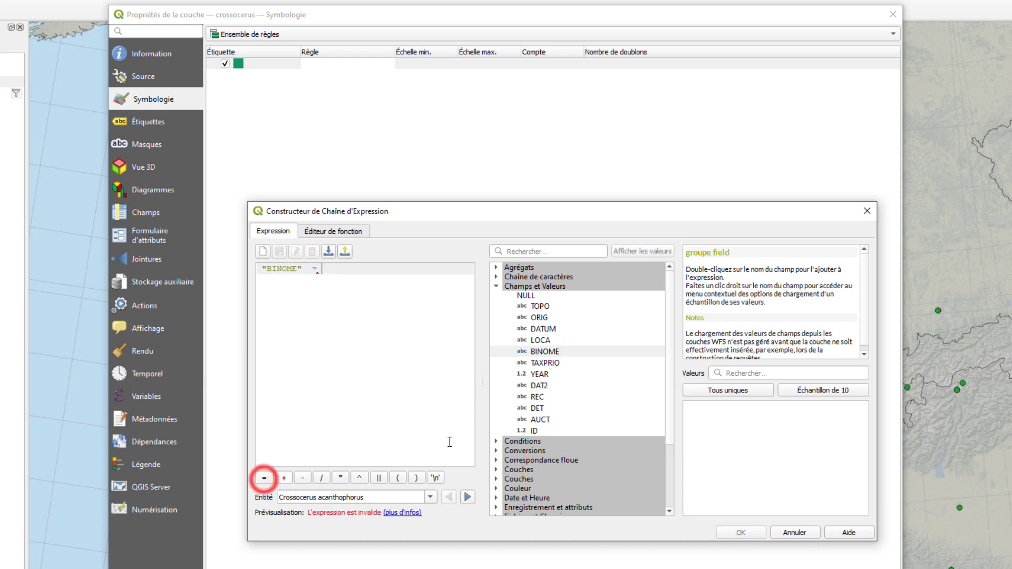
scroll(665, 343, down, 3)
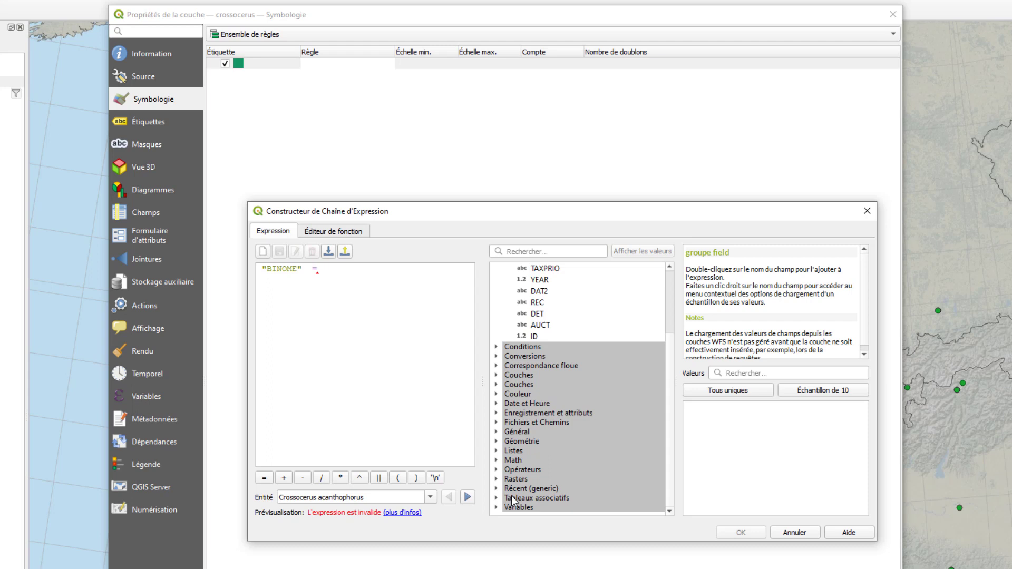
click(495, 507)
scroll(616, 470, down, 2)
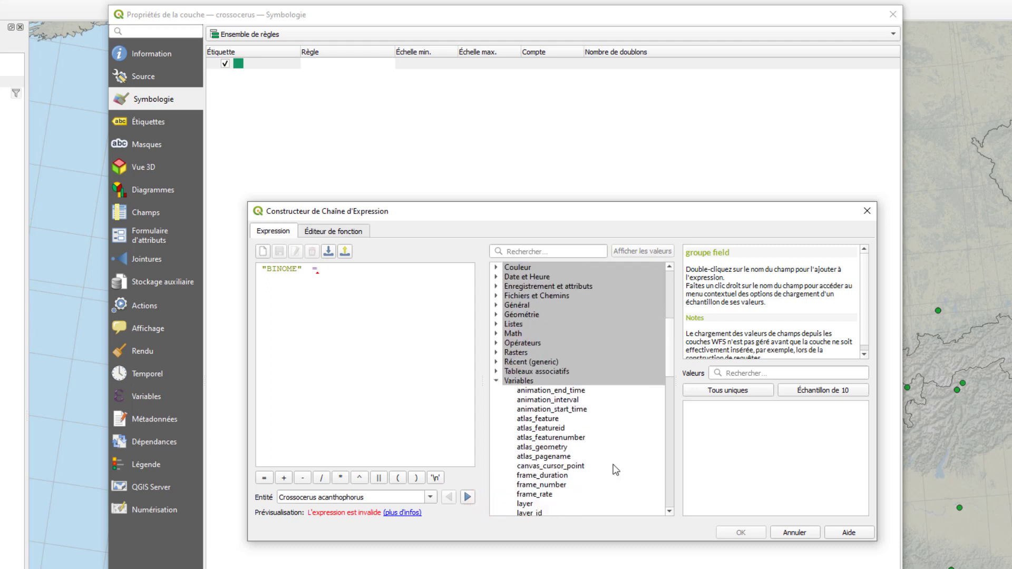
scroll(595, 459, down, 1)
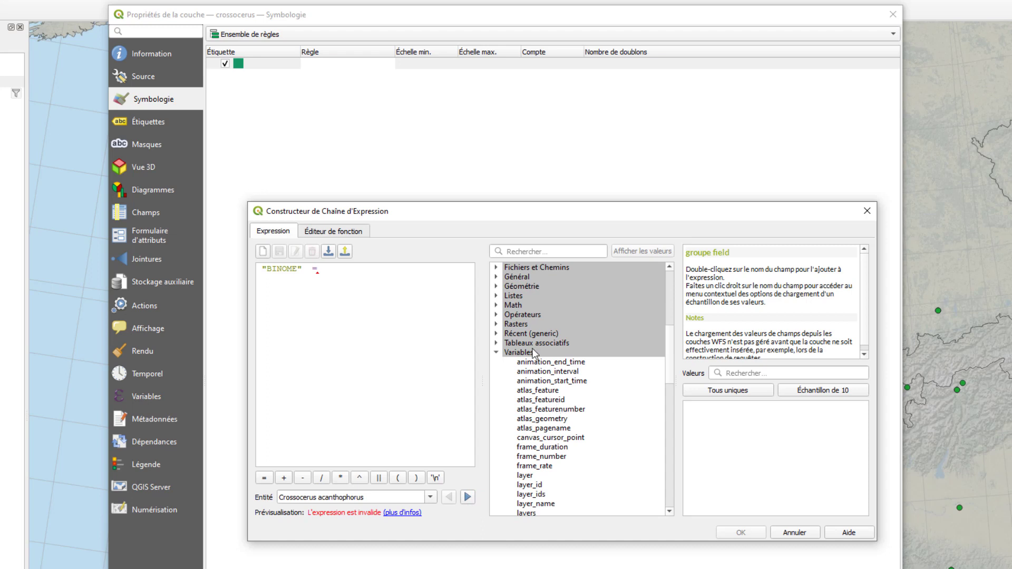
click(531, 430)
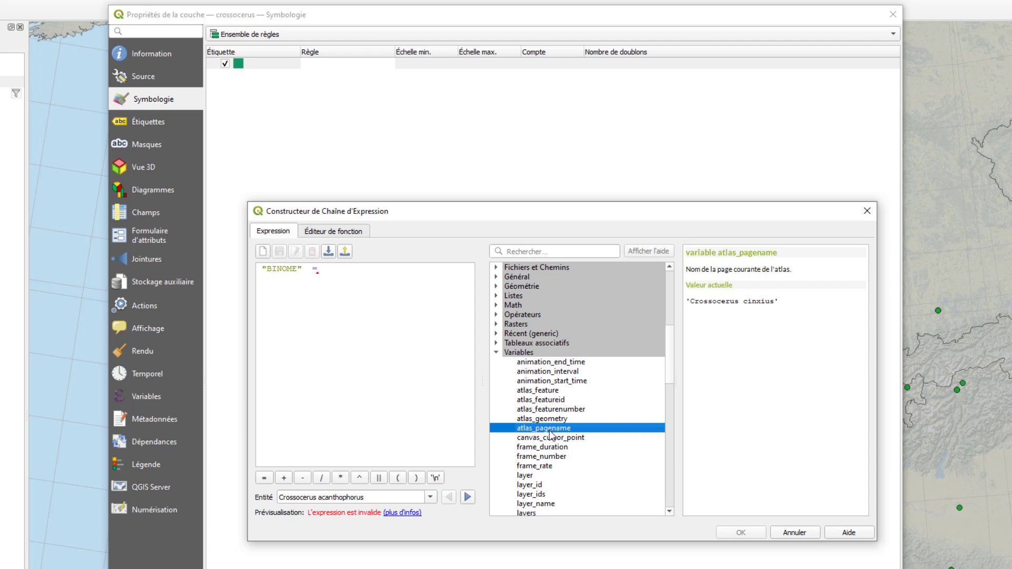
double_click(544, 429)
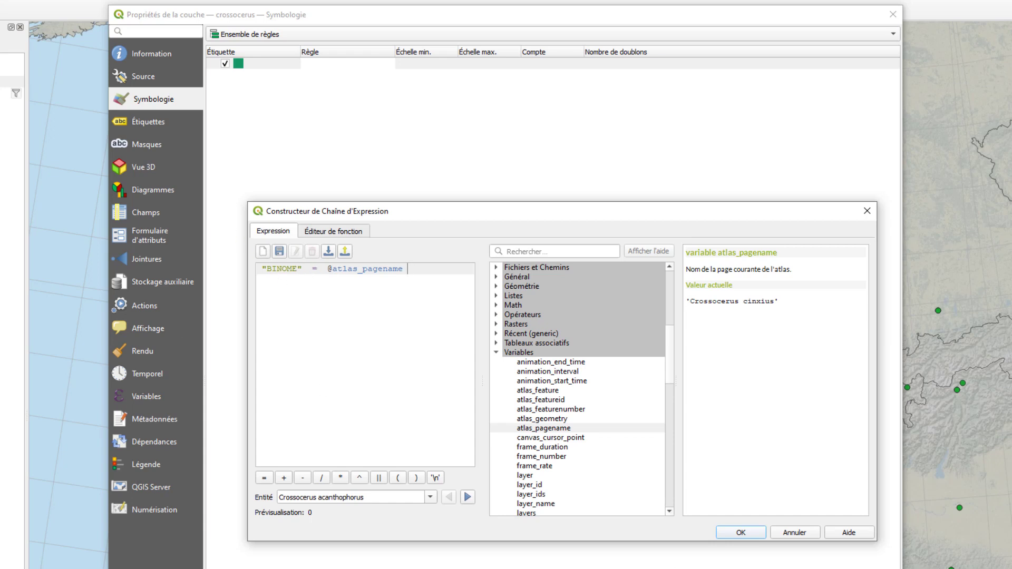
click(763, 533)
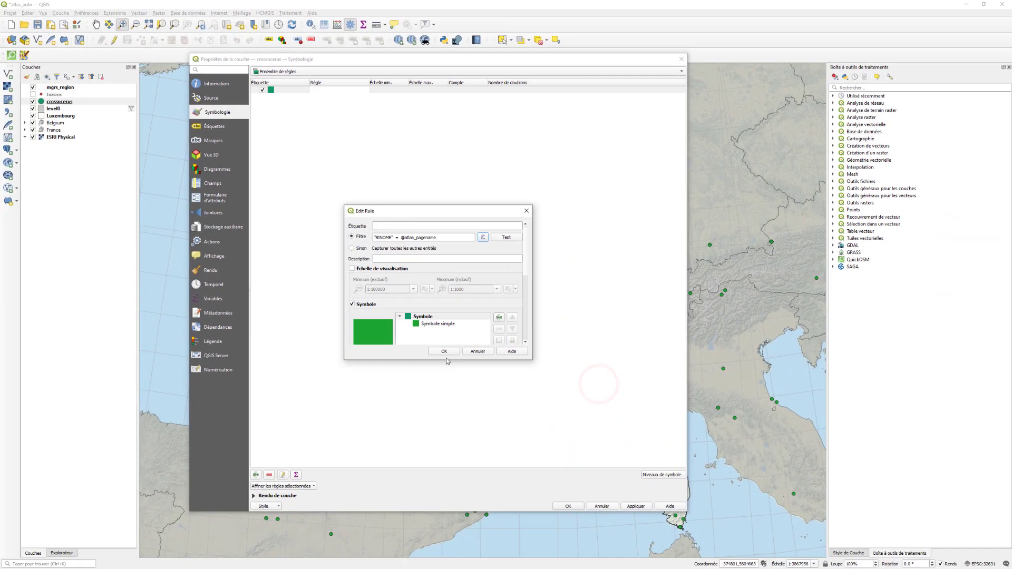
click(515, 481)
click(569, 505)
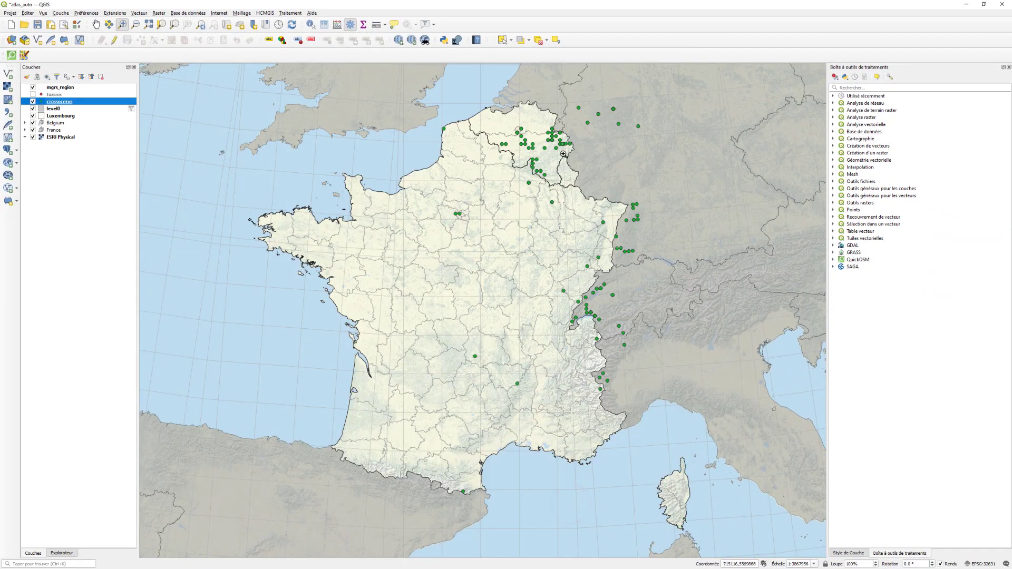
Reopen the Atlas Crossocerus layout and turn on its atlas preview
click(9, 15)
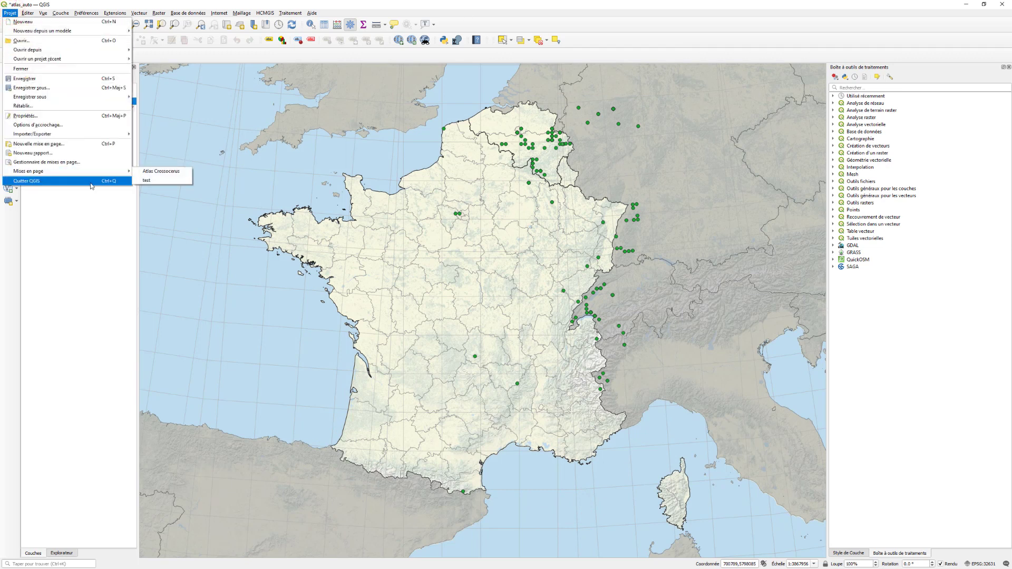
click(160, 172)
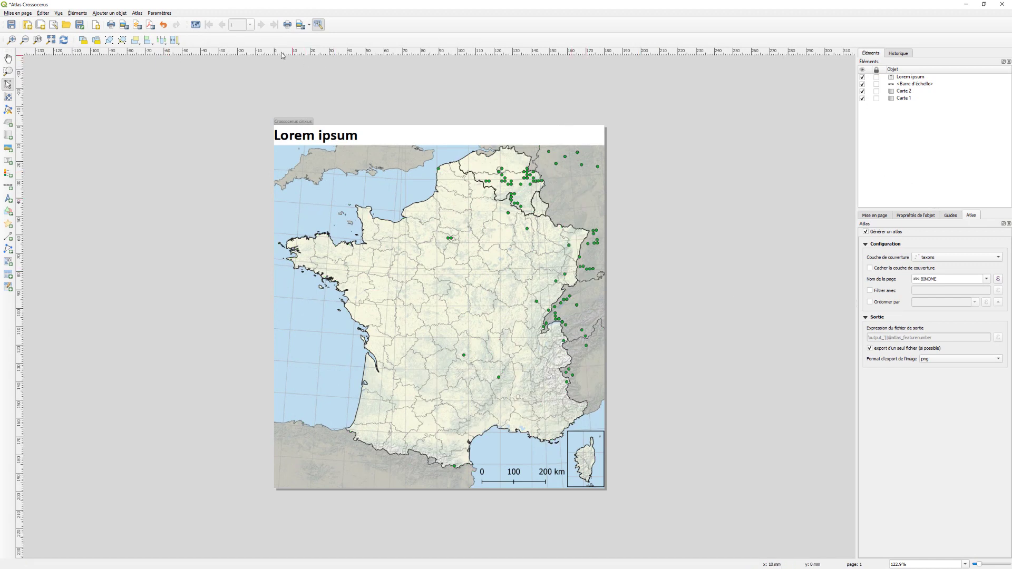
click(196, 25)
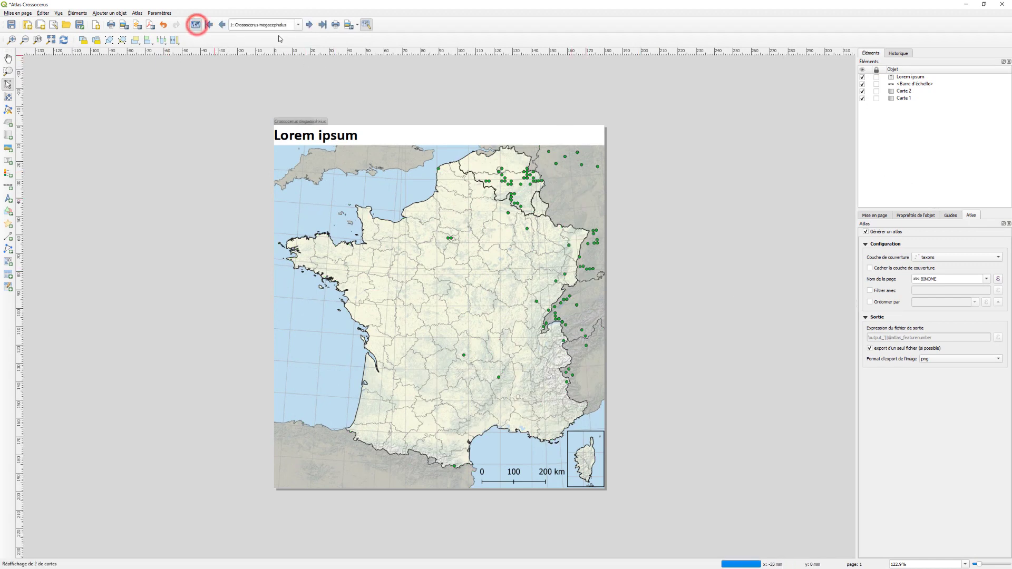
Preview several species pages, including Crossocerus dimidiatus and Crossocerus varus, to check that the map points change per taxon
click(297, 26)
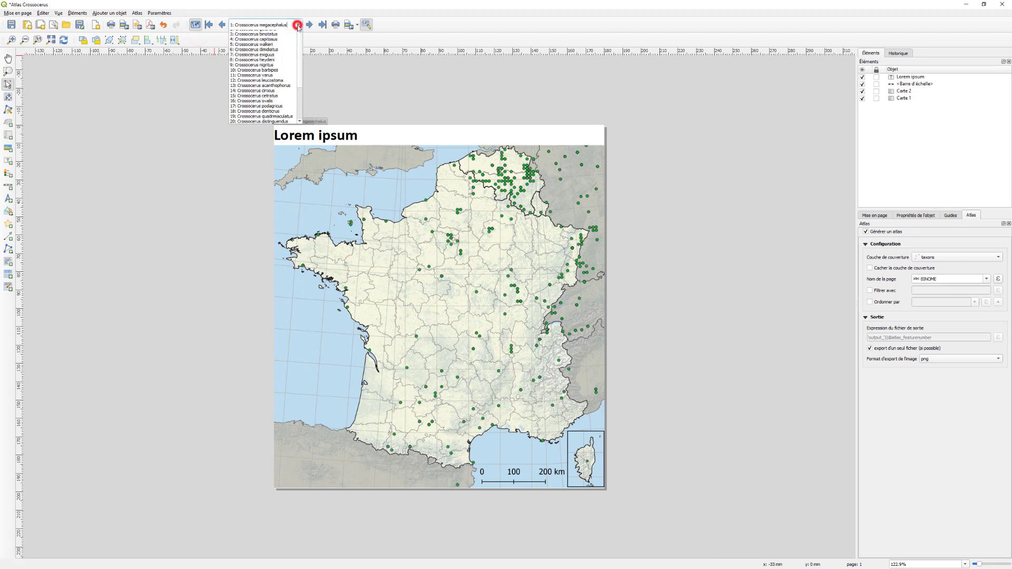
click(275, 56)
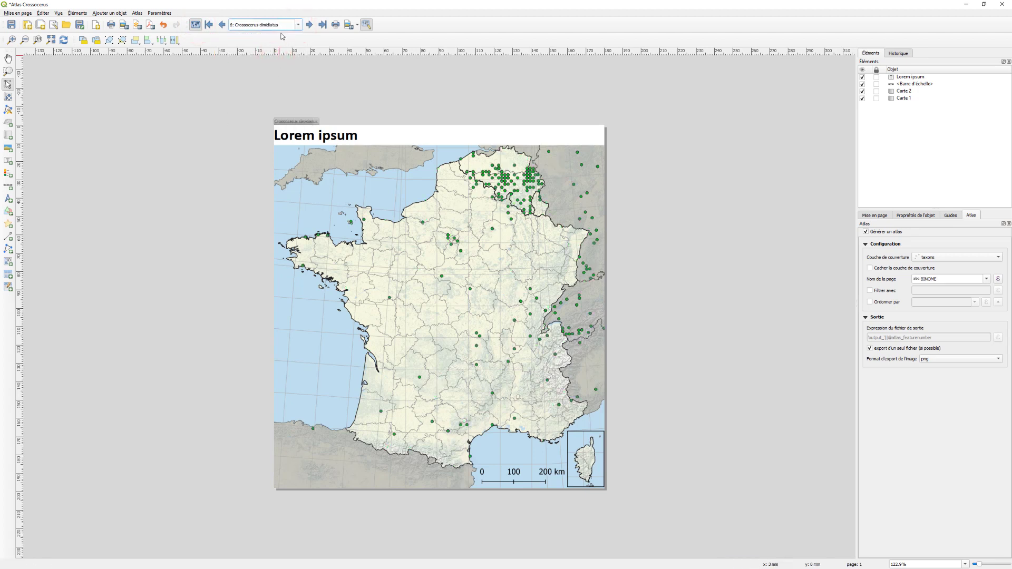
click(296, 25)
click(271, 83)
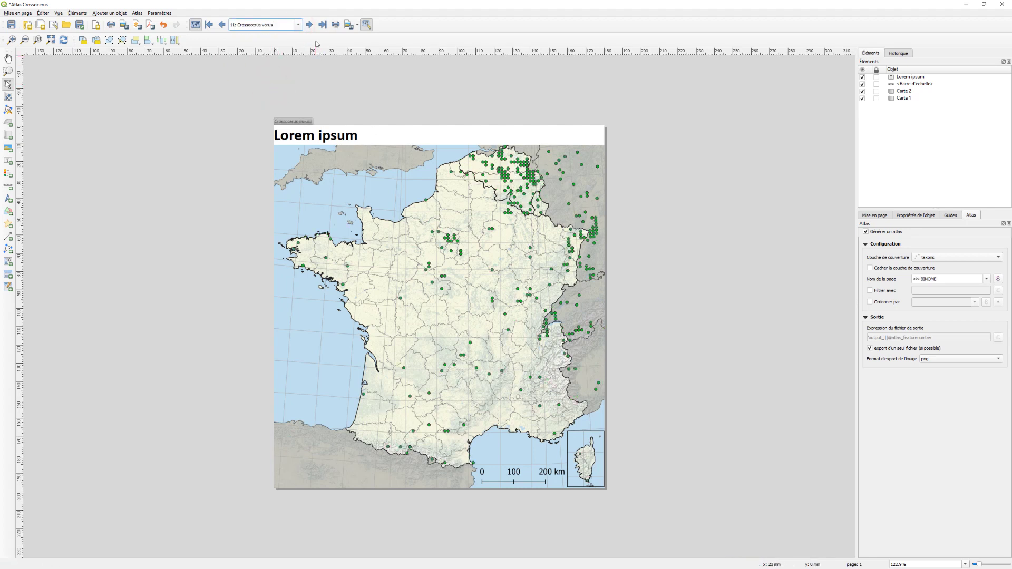
click(298, 25)
click(266, 83)
Clear the Lorem ipsum placeholder text from the layout's title label
click(312, 139)
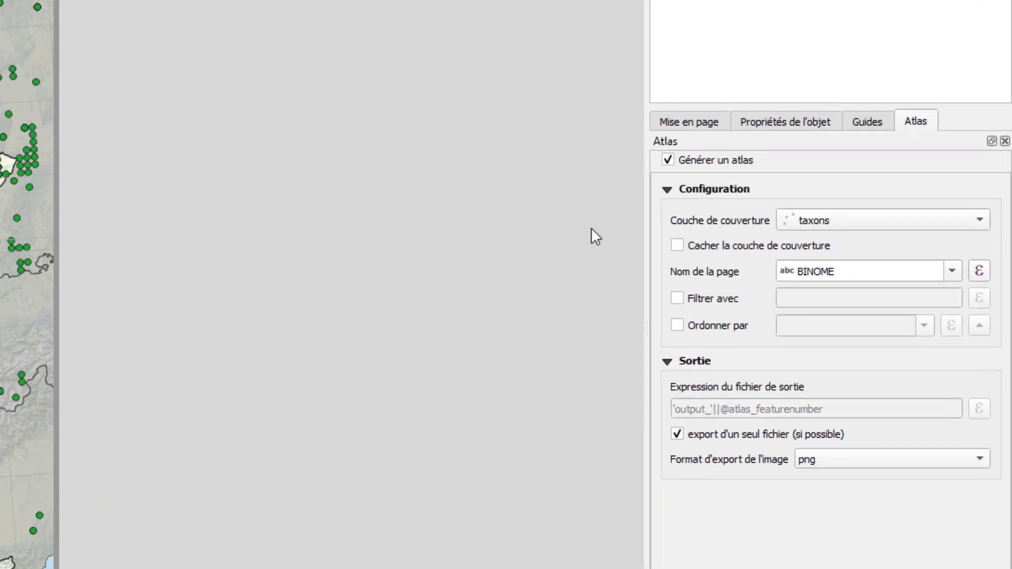
click(783, 122)
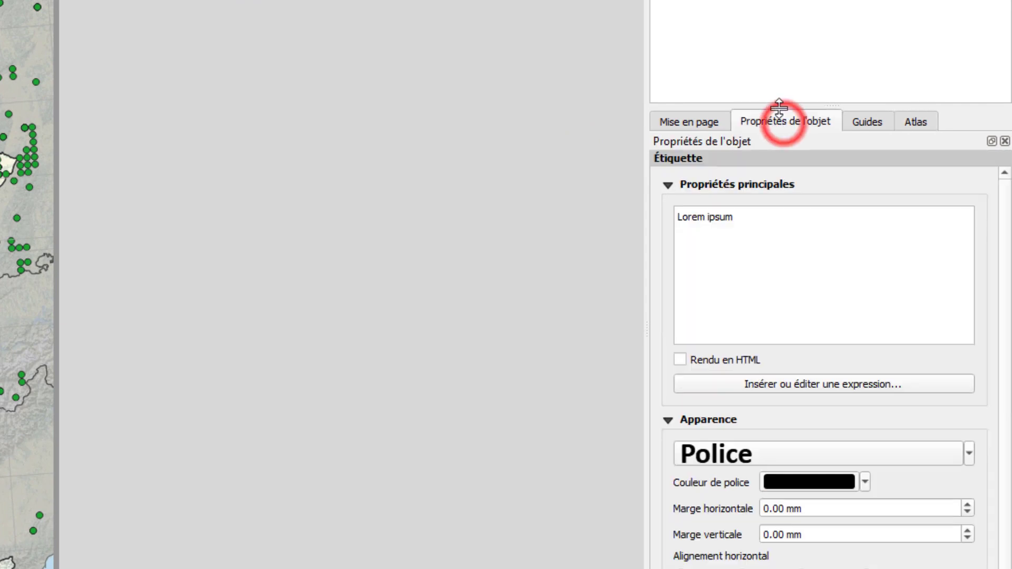
drag(780, 217, 631, 207)
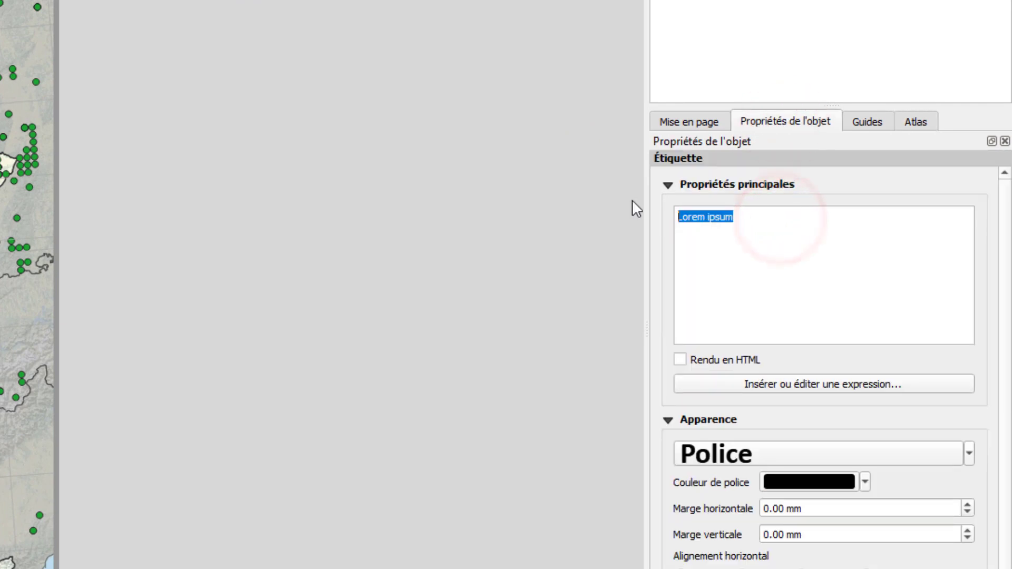
key(Delete)
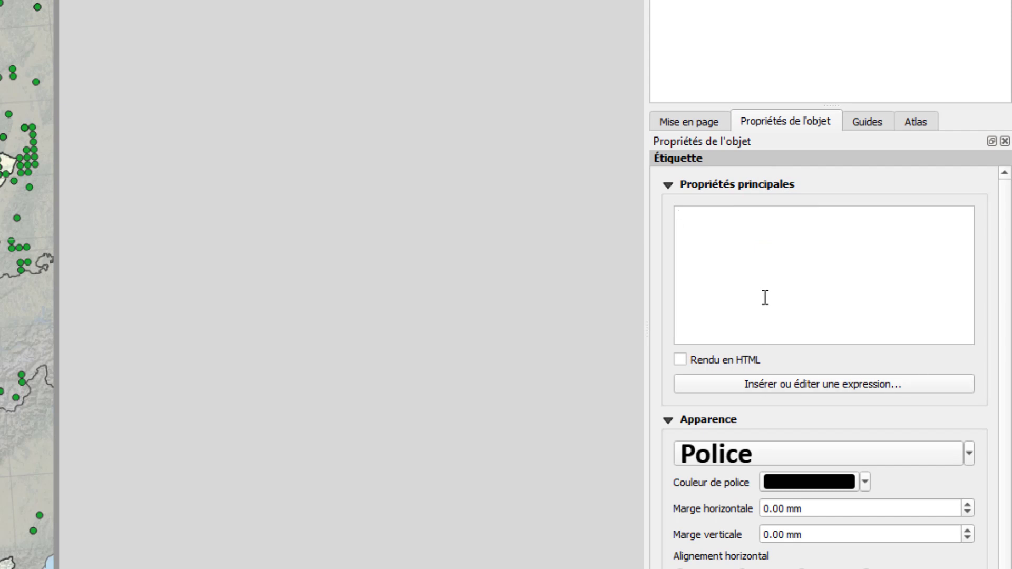
click(860, 384)
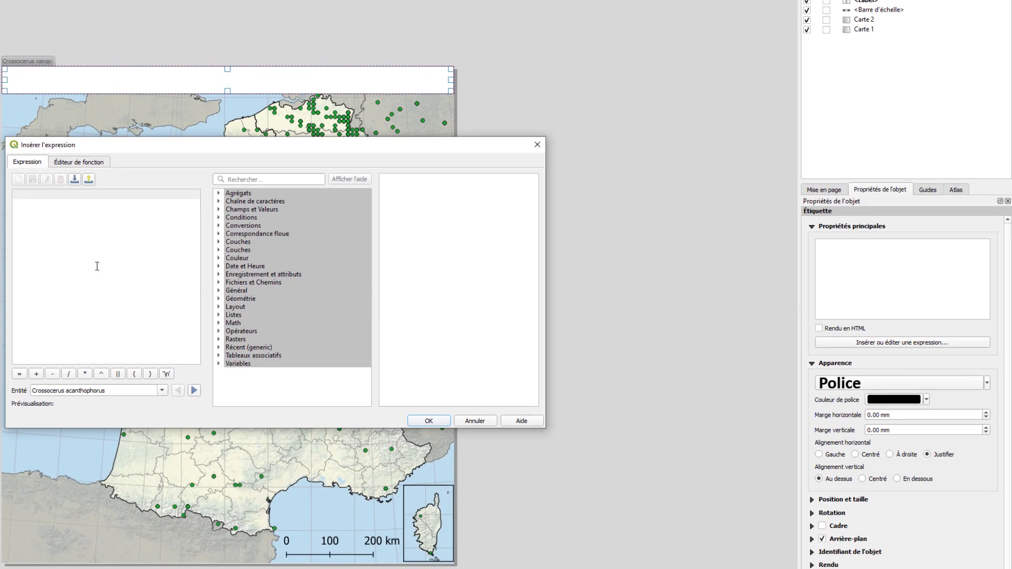
click(218, 363)
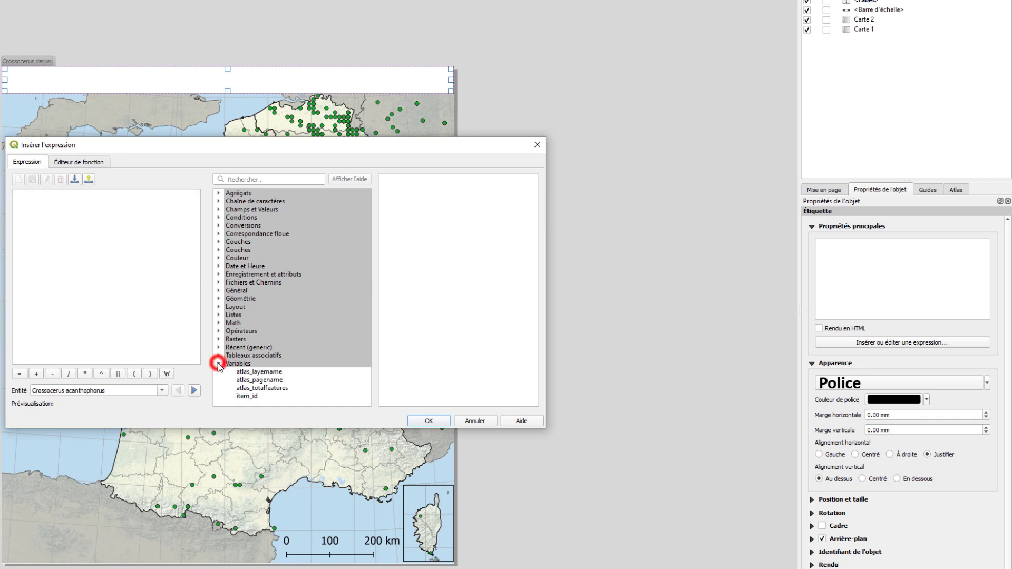
click(369, 233)
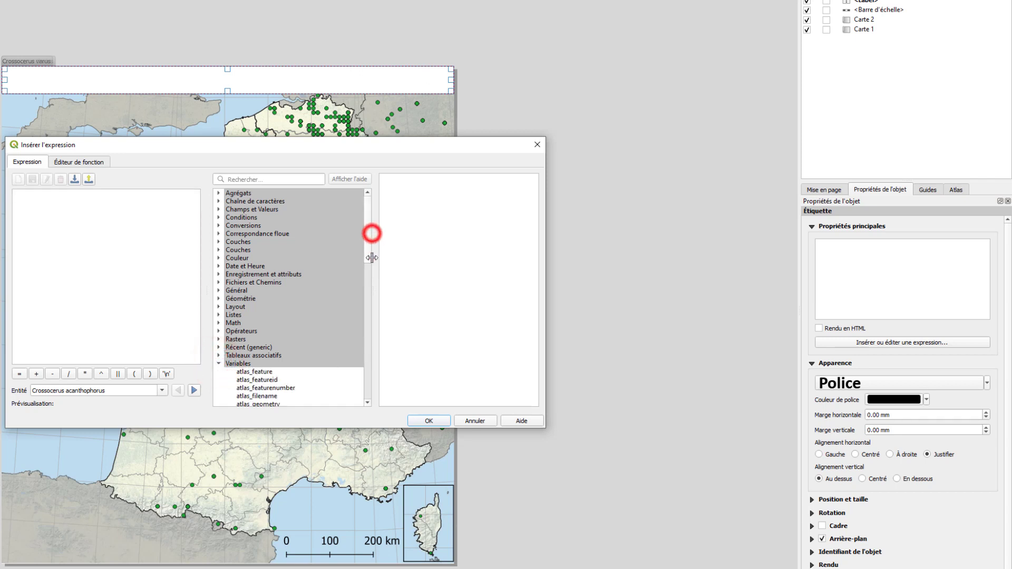
drag(369, 252, 367, 297)
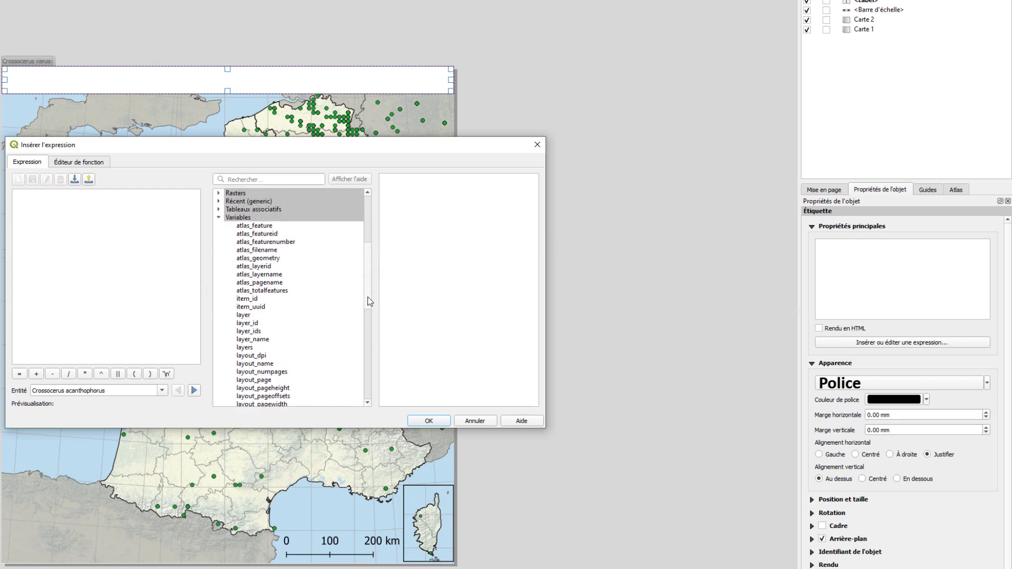
double_click(265, 283)
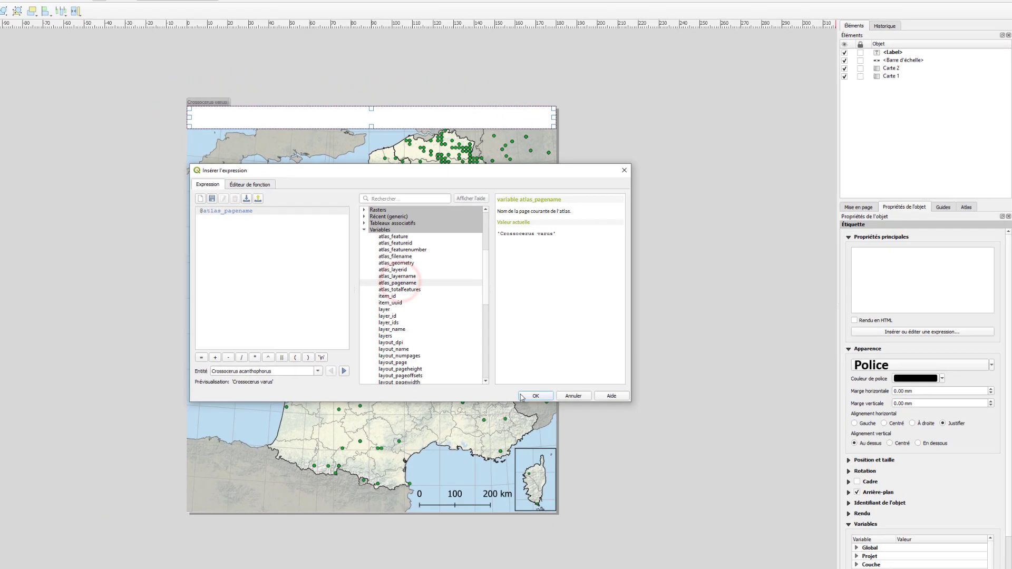
click(428, 421)
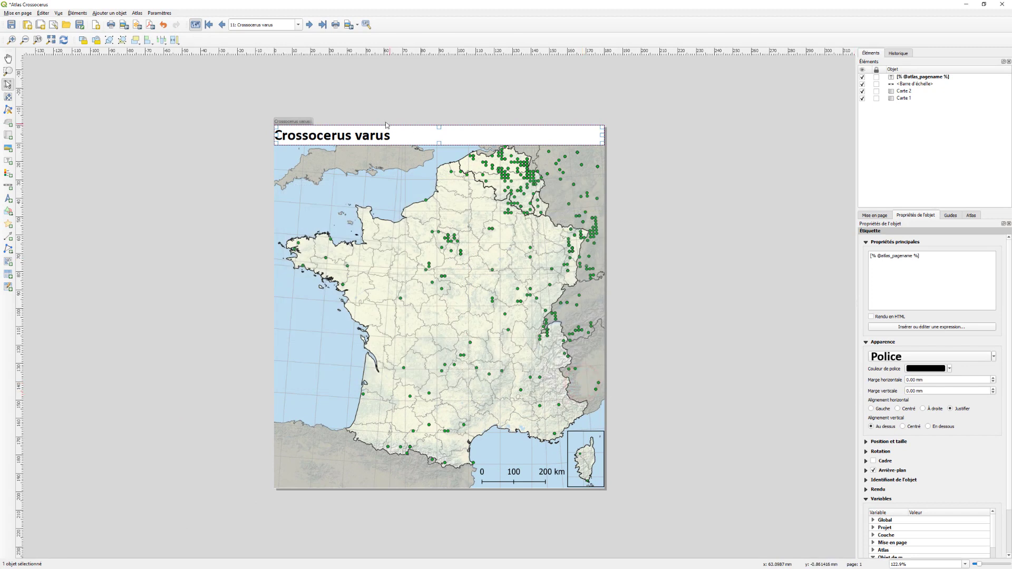
Preview the Crossocerus exiguus and Crossocerus heydeni atlas pages to check that the title changes per taxon
click(298, 25)
click(279, 66)
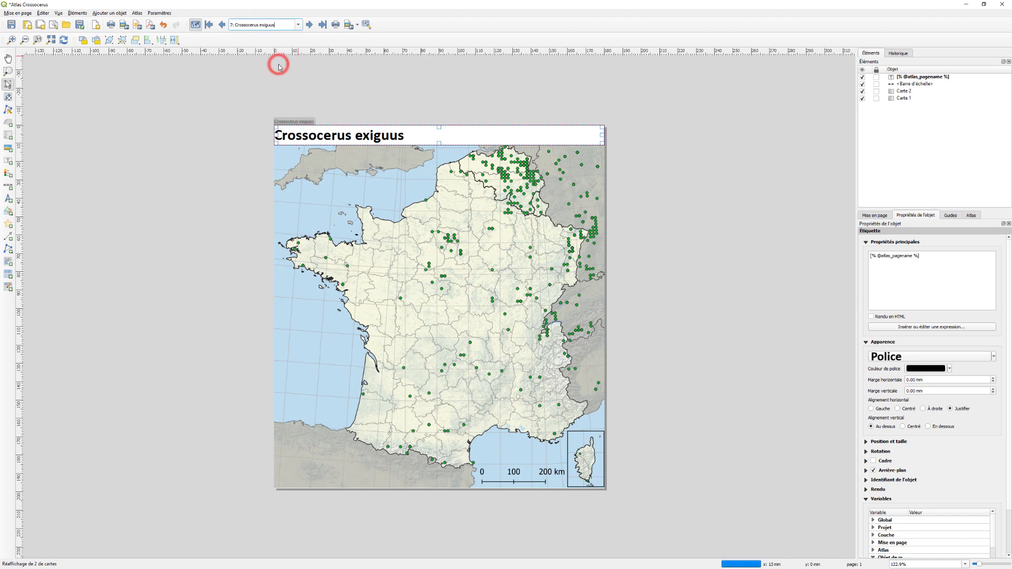
click(311, 24)
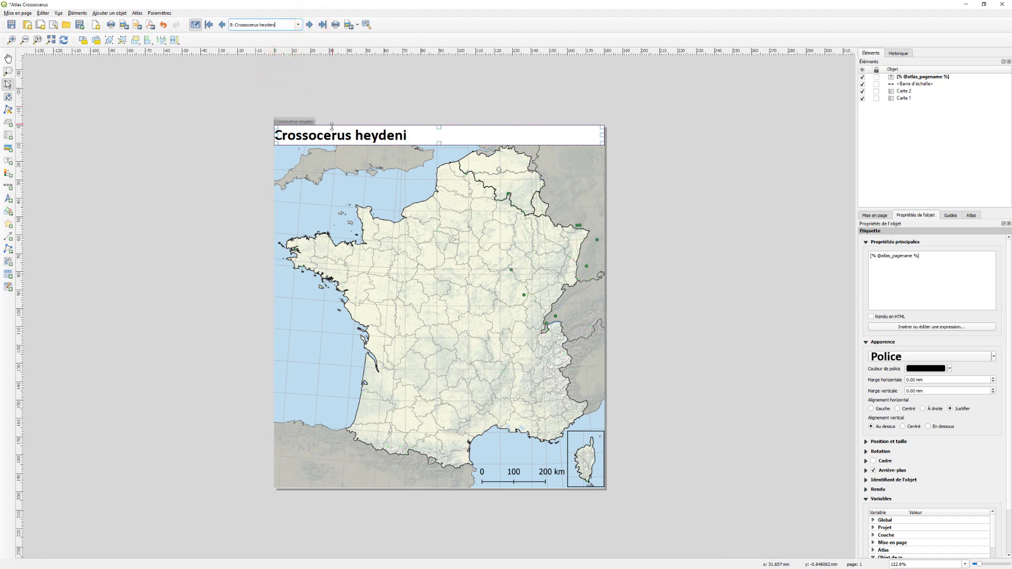
click(454, 103)
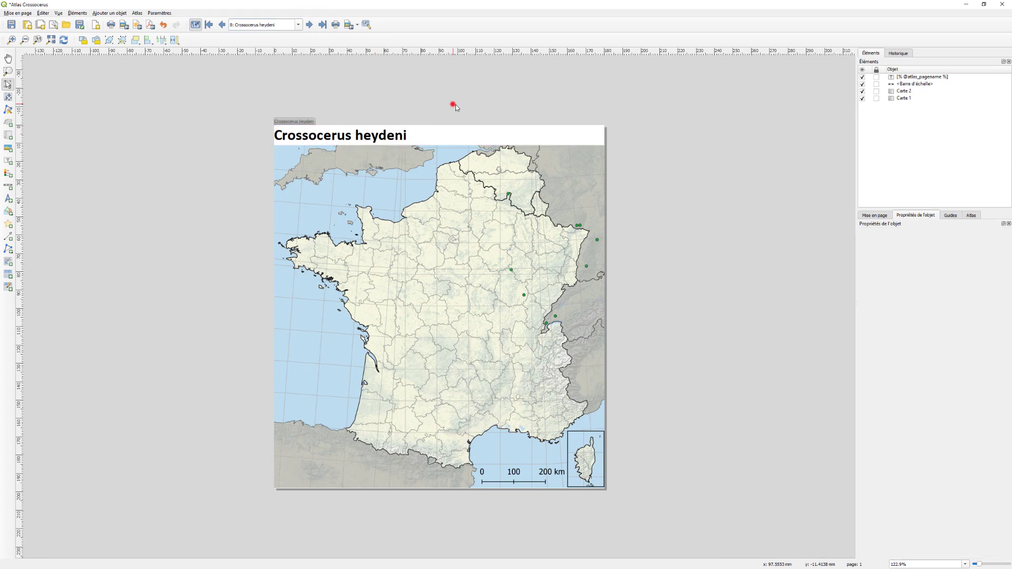
click(373, 136)
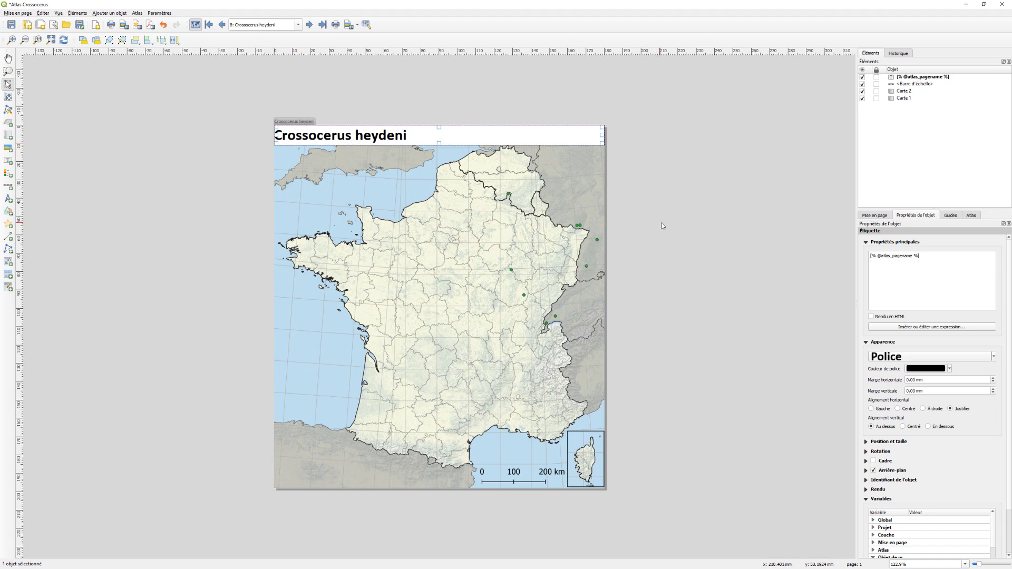
click(217, 136)
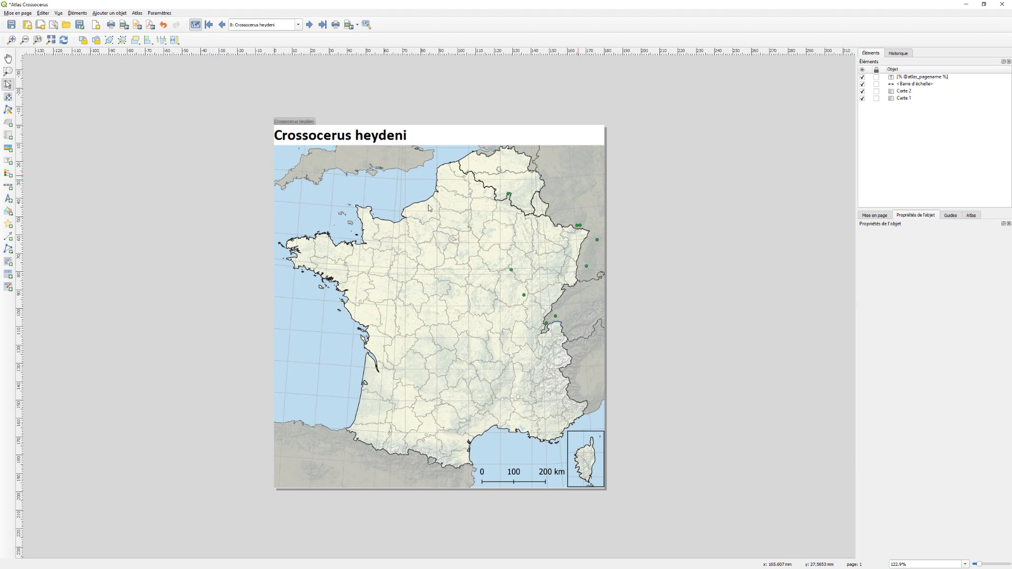
Add a second label over the sea northwest of France with the text "dernière année d'observation :"
click(8, 161)
drag(291, 196, 397, 203)
click(890, 254)
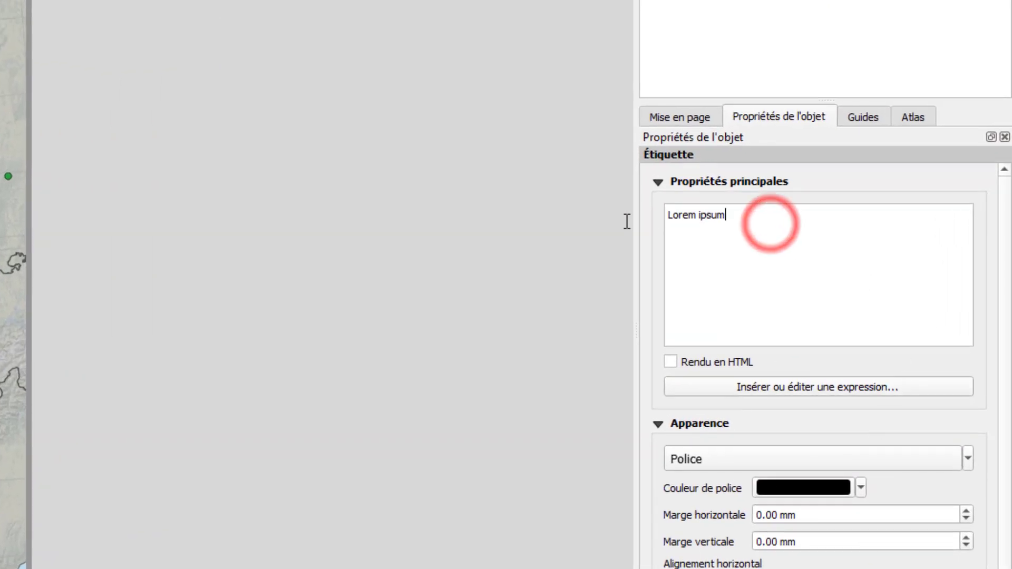
key(ctrl+a)
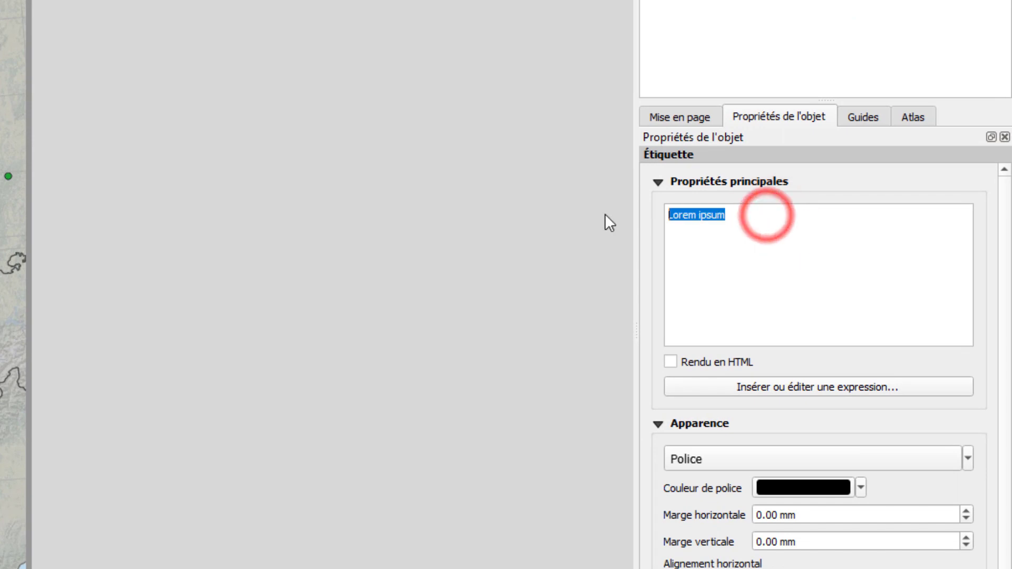
text(dernière an)
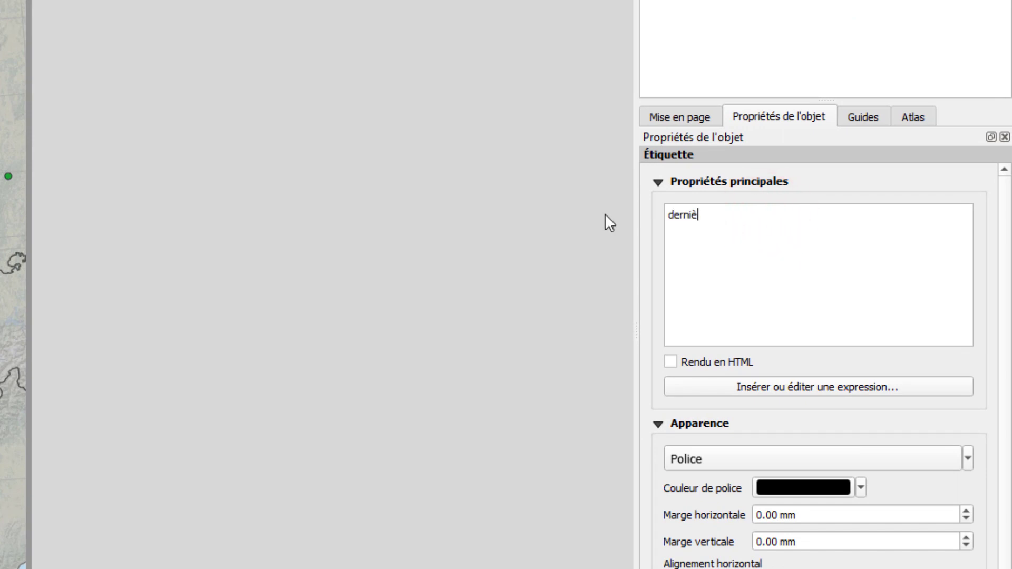
text(née d'observation :)
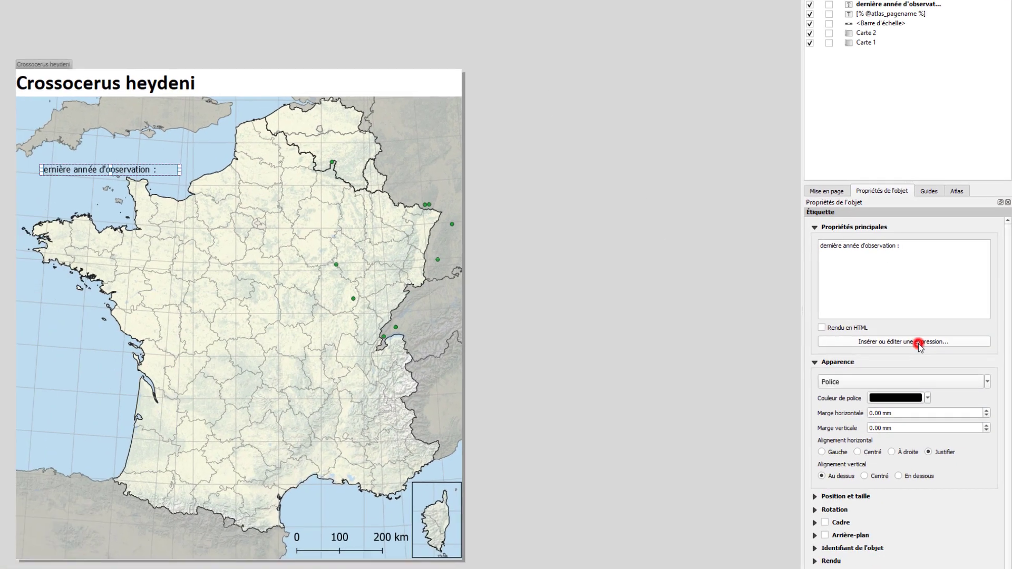
Append the YEAR field as an expression after the text of the last-observation label
click(843, 387)
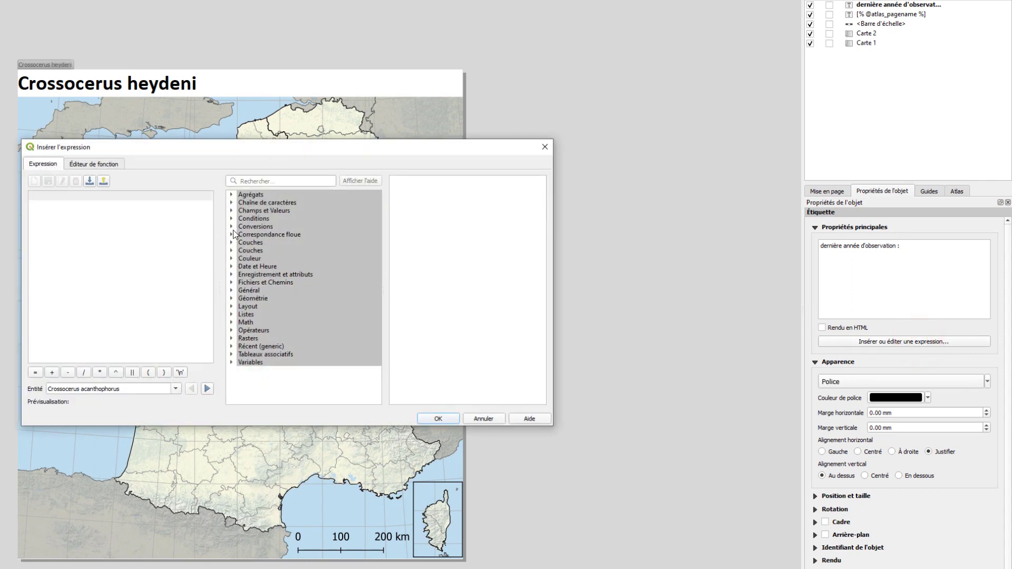
click(232, 211)
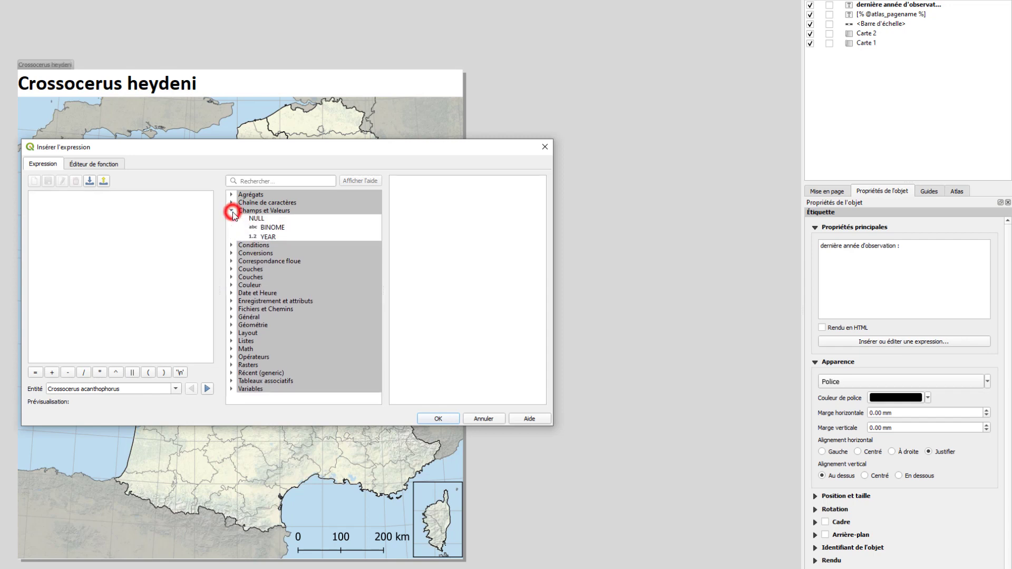
click(277, 238)
double_click(278, 238)
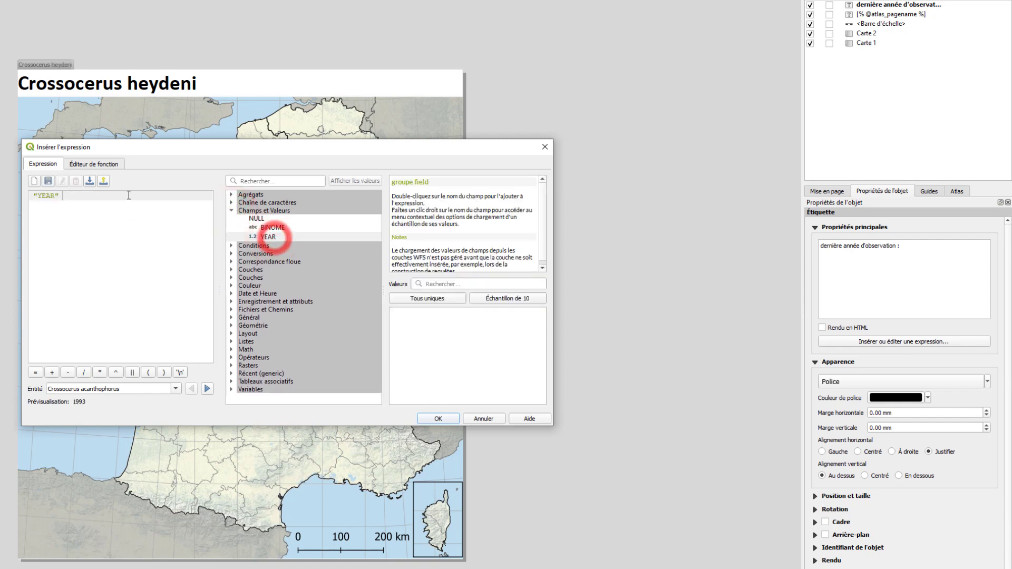
click(440, 419)
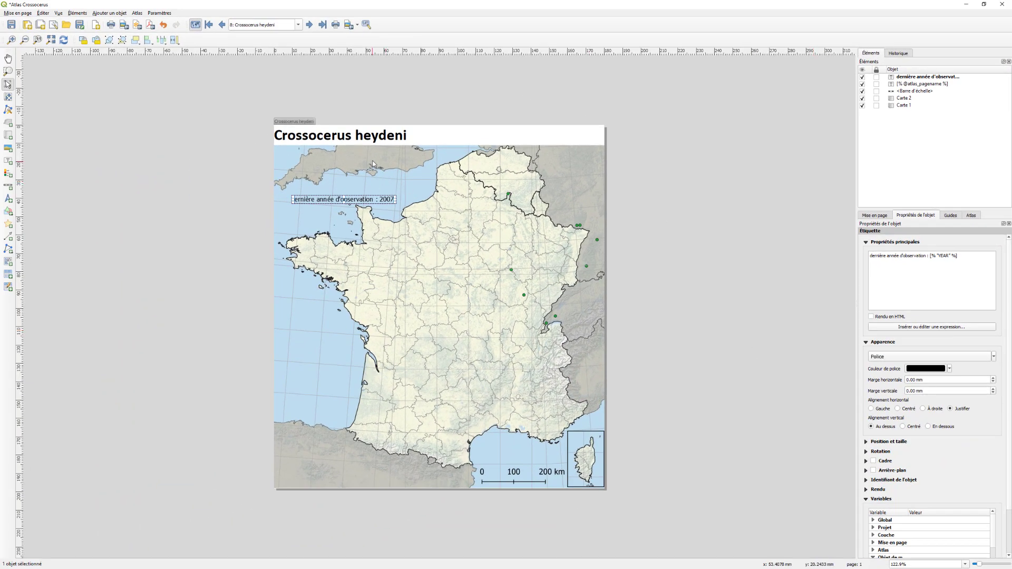
Move the last-observation label to the right end of the title band and align its text to the right
drag(376, 199, 382, 195)
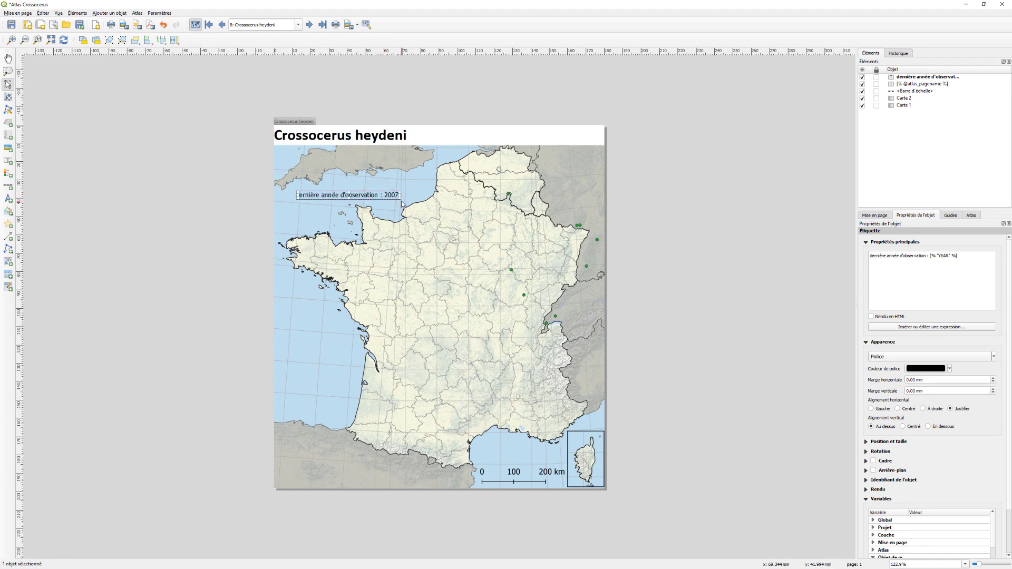
click(365, 191)
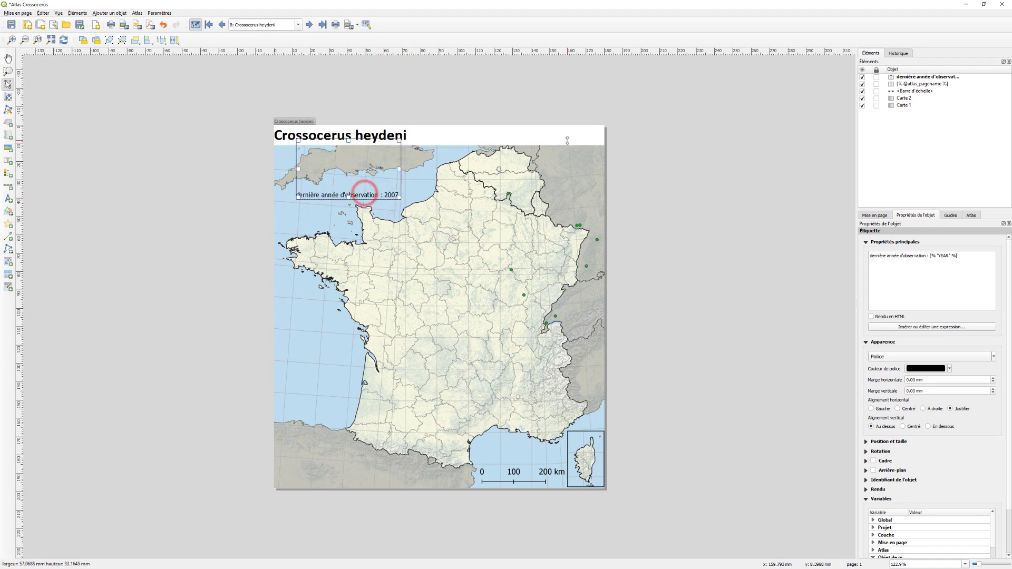
drag(431, 188, 432, 193)
drag(369, 194, 573, 135)
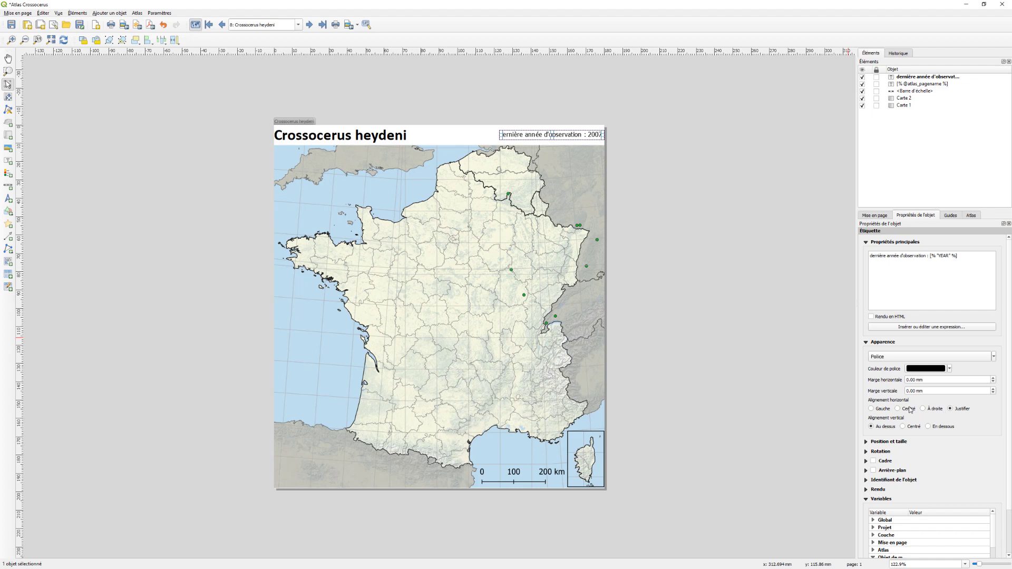
click(927, 409)
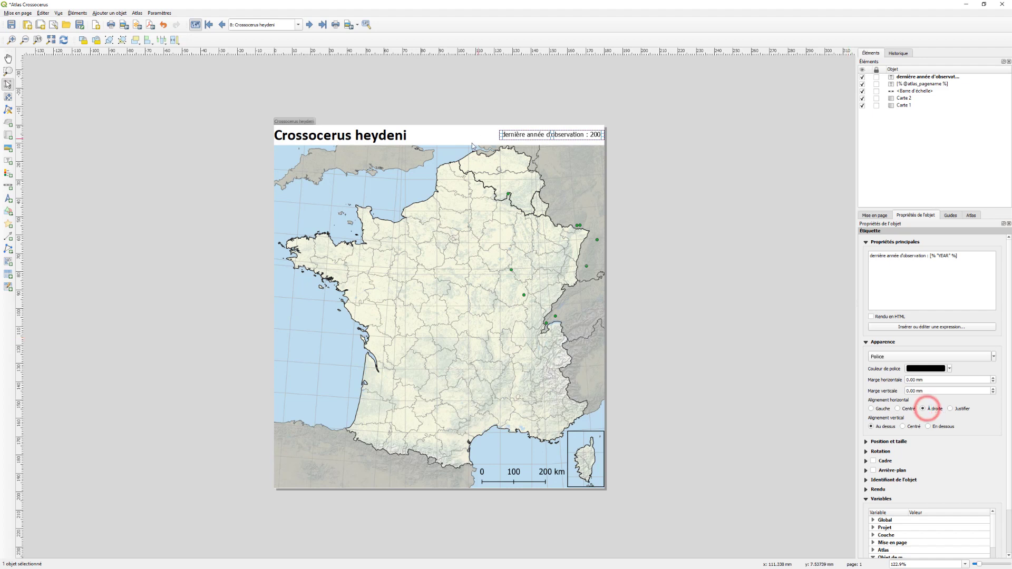
click(401, 162)
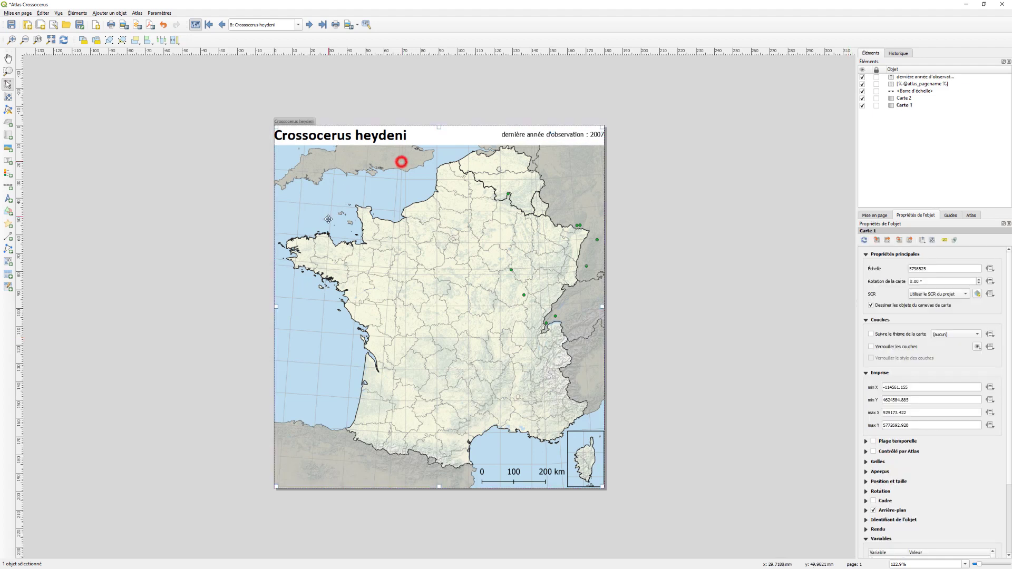
click(565, 135)
drag(565, 134, 563, 134)
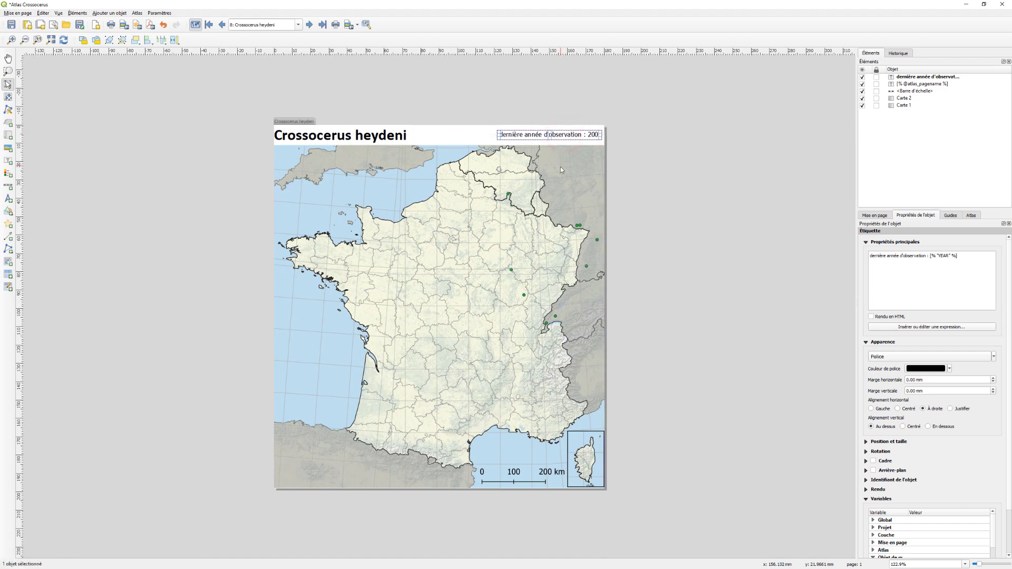
Step through the following atlas pages up to Crossocerus varus to check the title, points and last observation year
click(309, 25)
click(366, 81)
click(309, 25)
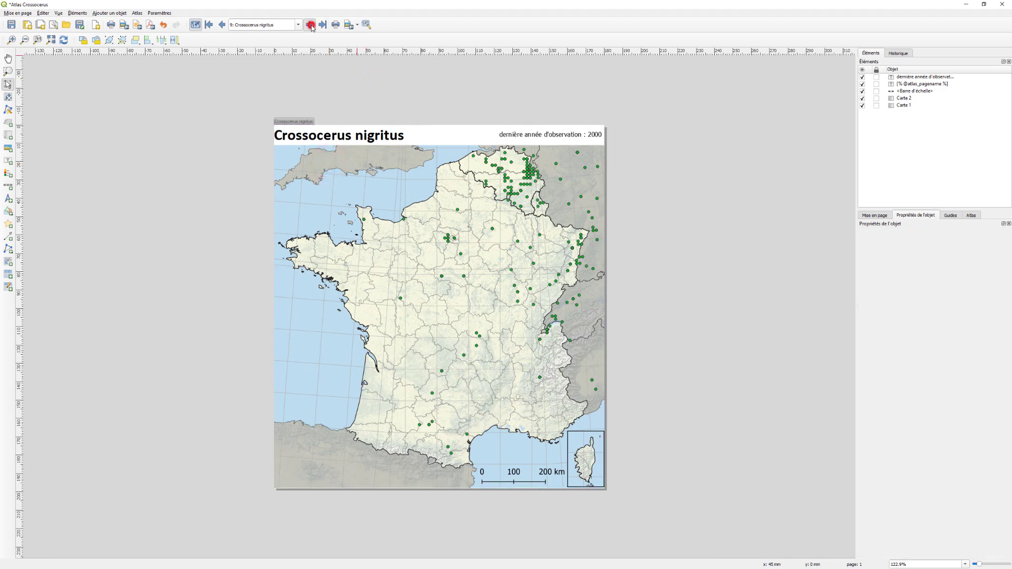
click(310, 24)
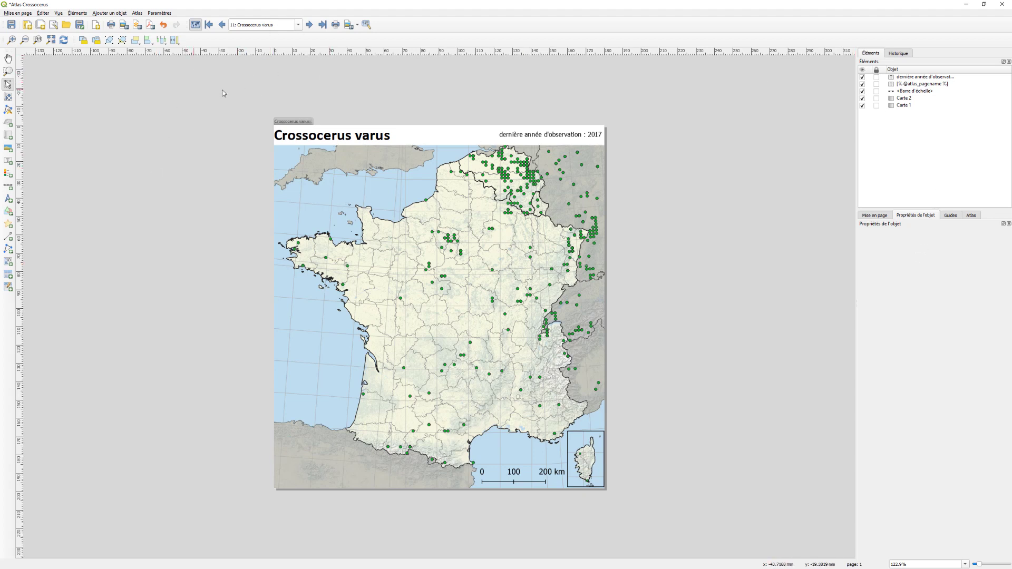
click(357, 25)
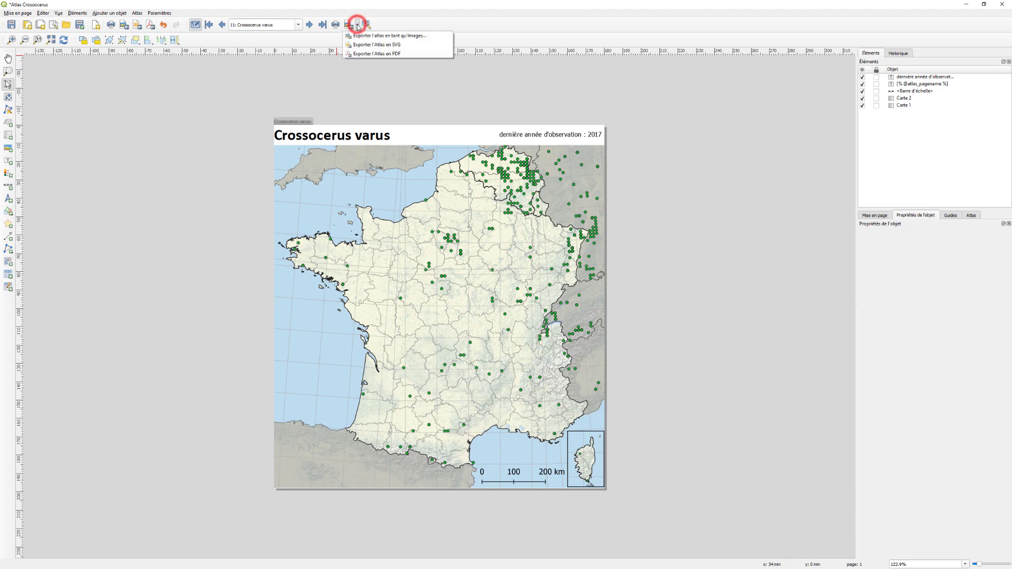
click(384, 54)
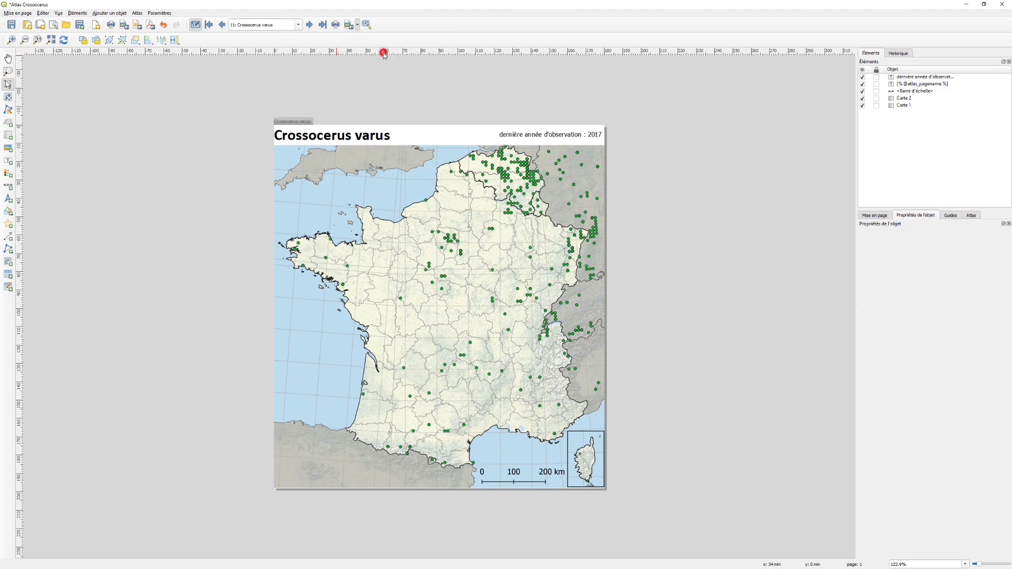
click(503, 322)
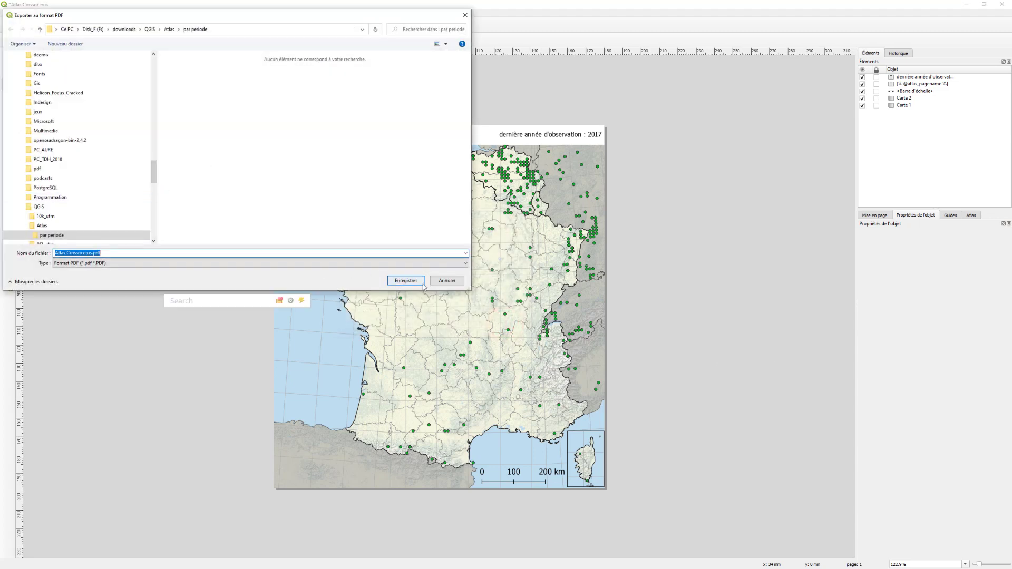
click(446, 280)
Export the whole atlas as a single PDF named "Atlas Crossocerus.pdf" in the "par periode" folder with the proposed export options
click(973, 215)
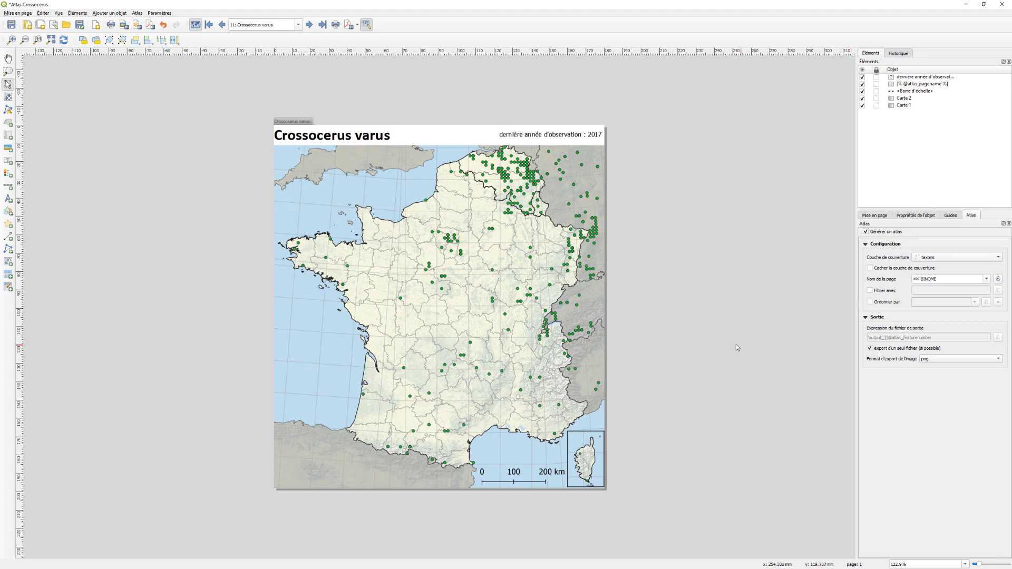
click(357, 25)
click(364, 55)
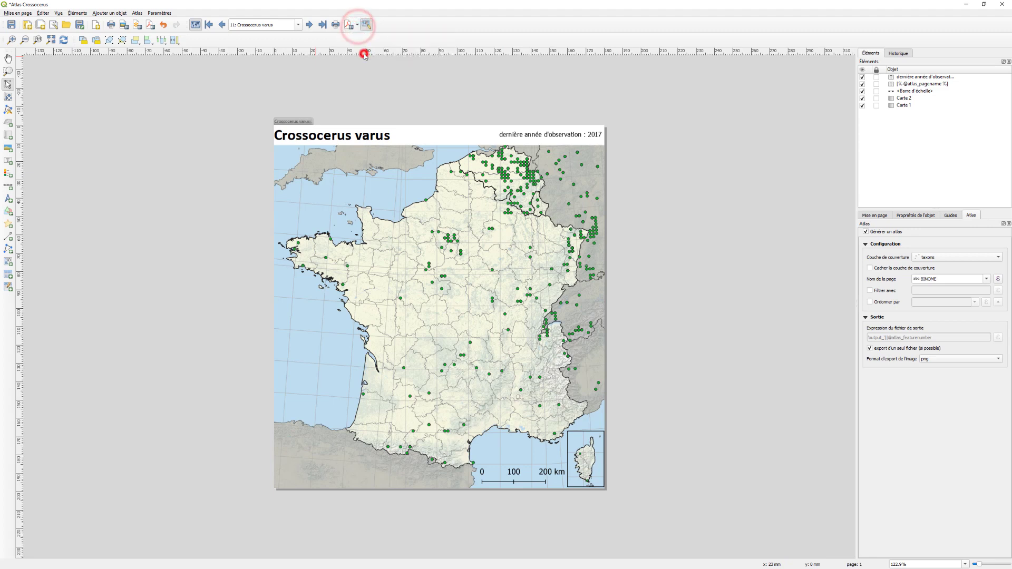
click(510, 323)
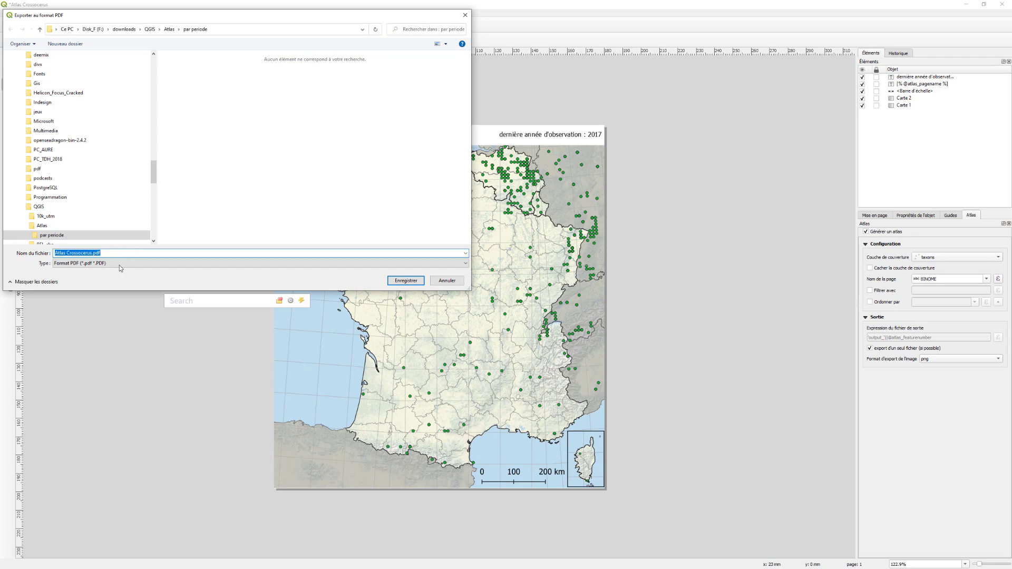
click(406, 281)
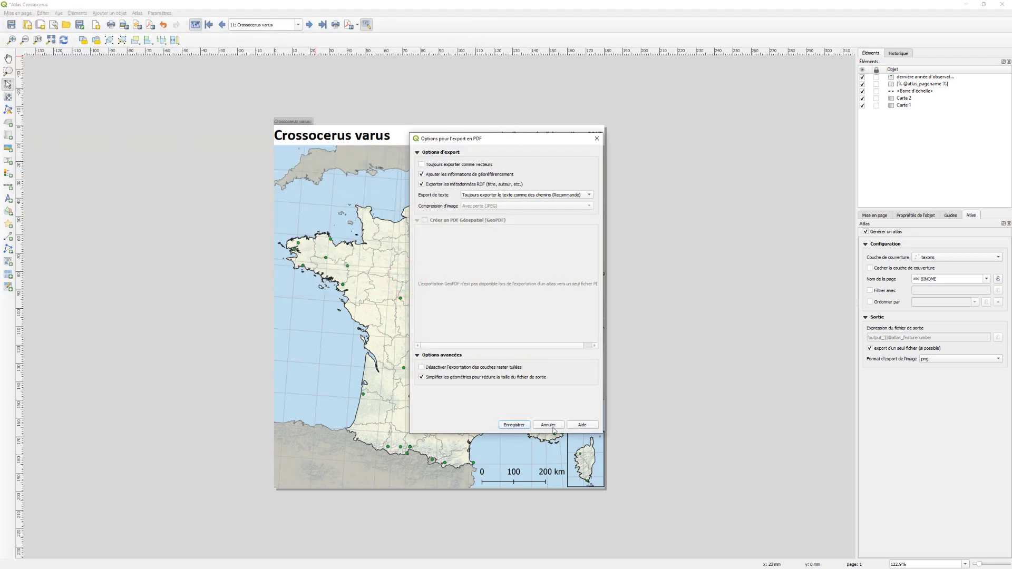
click(514, 424)
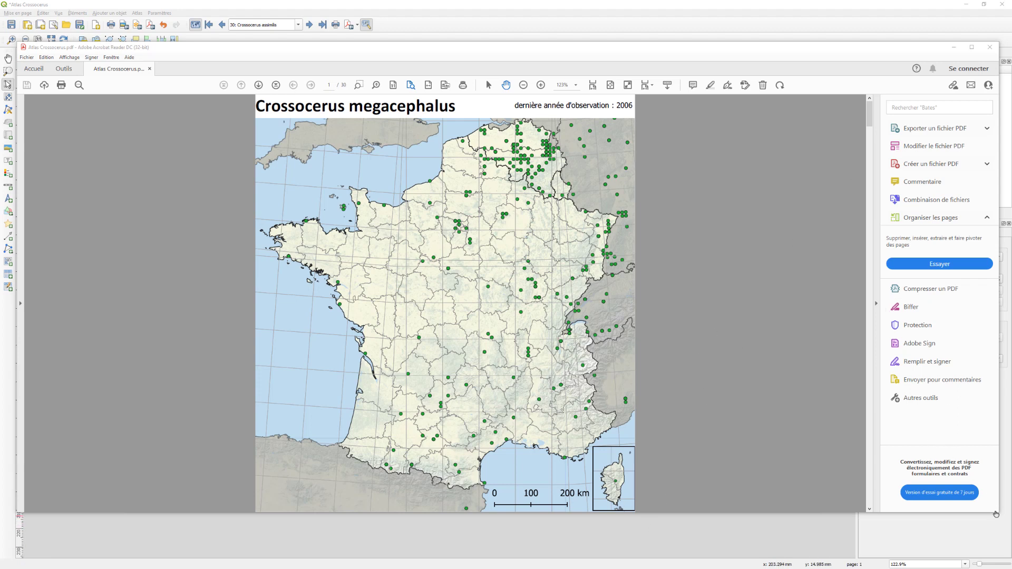
Page through the exported atlas PDF to check each taxon's map, title and last observation year
drag(791, 48, 778, 39)
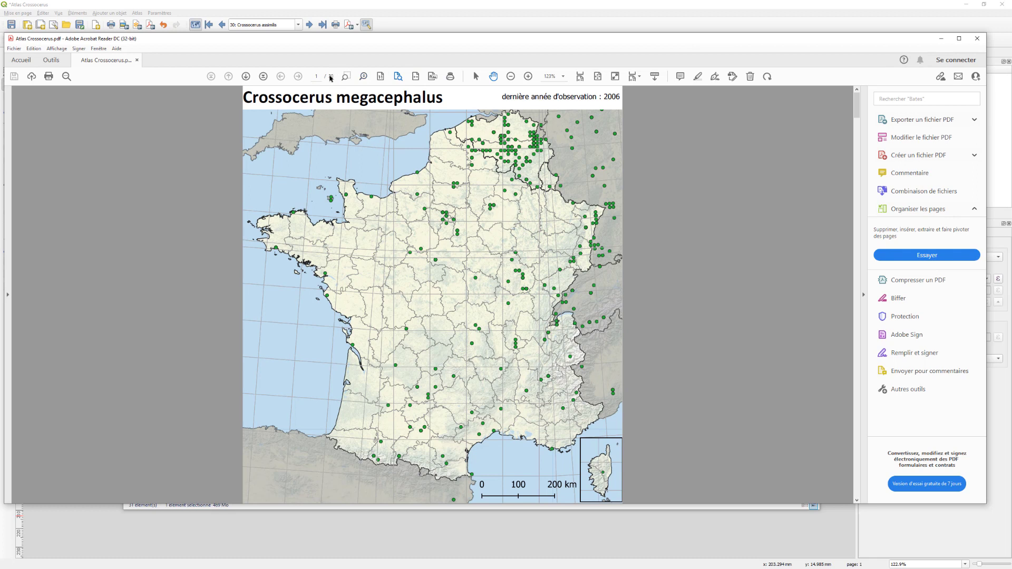
drag(344, 45, 343, 38)
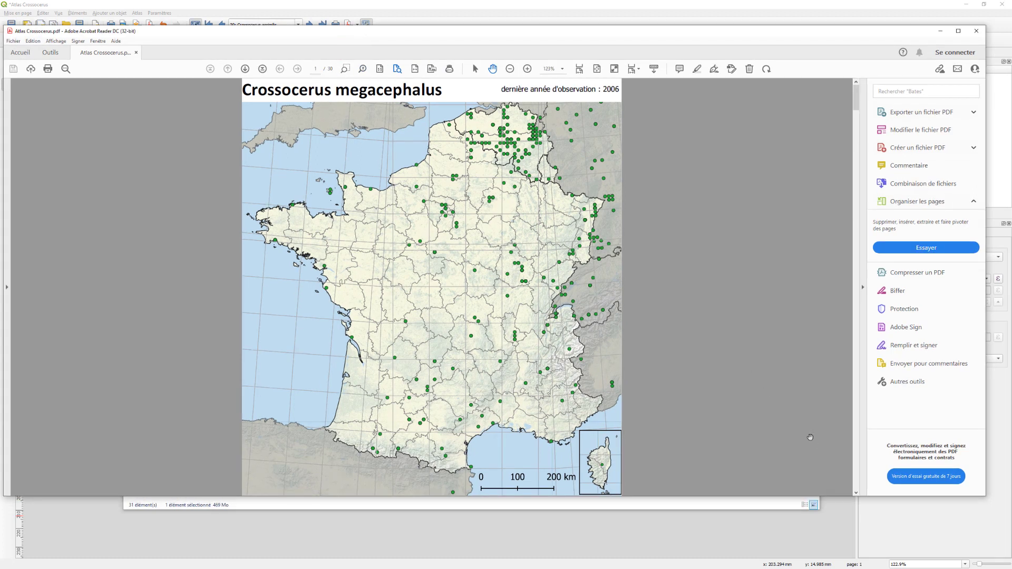
click(857, 490)
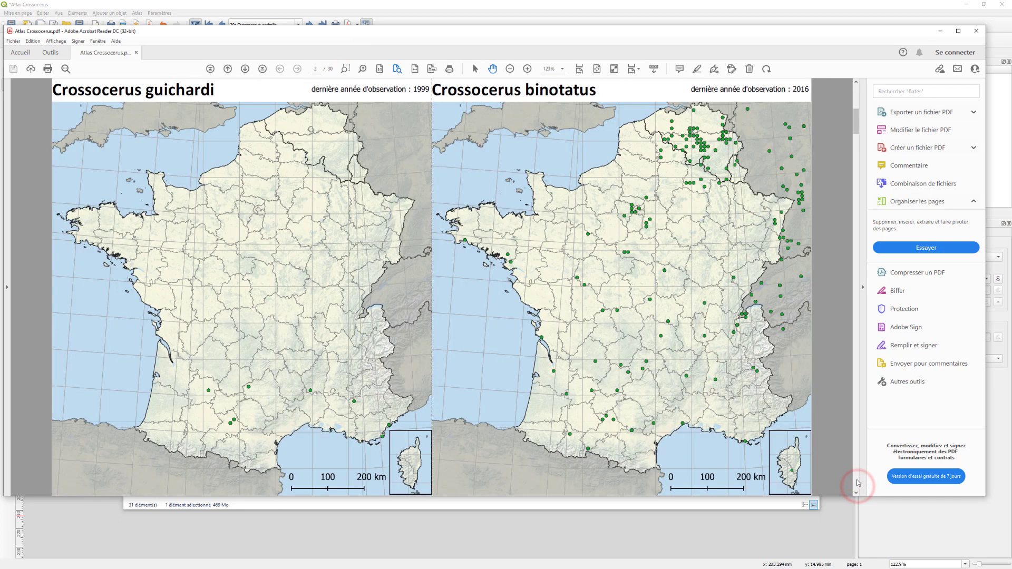
click(857, 482)
click(857, 482)
click(857, 482)
click(857, 480)
click(857, 483)
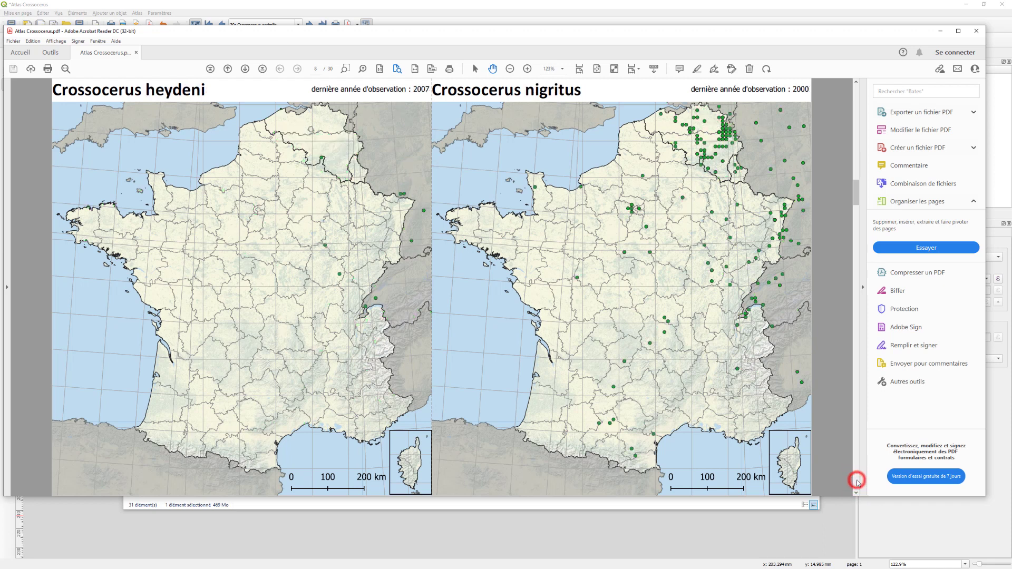
Magnify the Crossocerus barbipes page to 300%, examine the map's rendering around northern and eastern France, and close the PDF
click(527, 69)
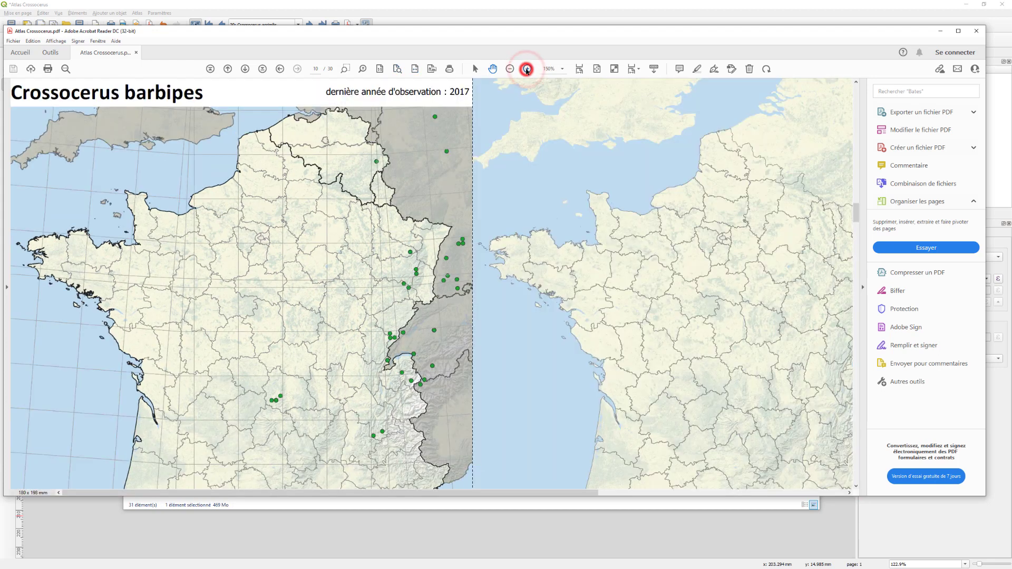
click(527, 69)
click(527, 69)
click(627, 321)
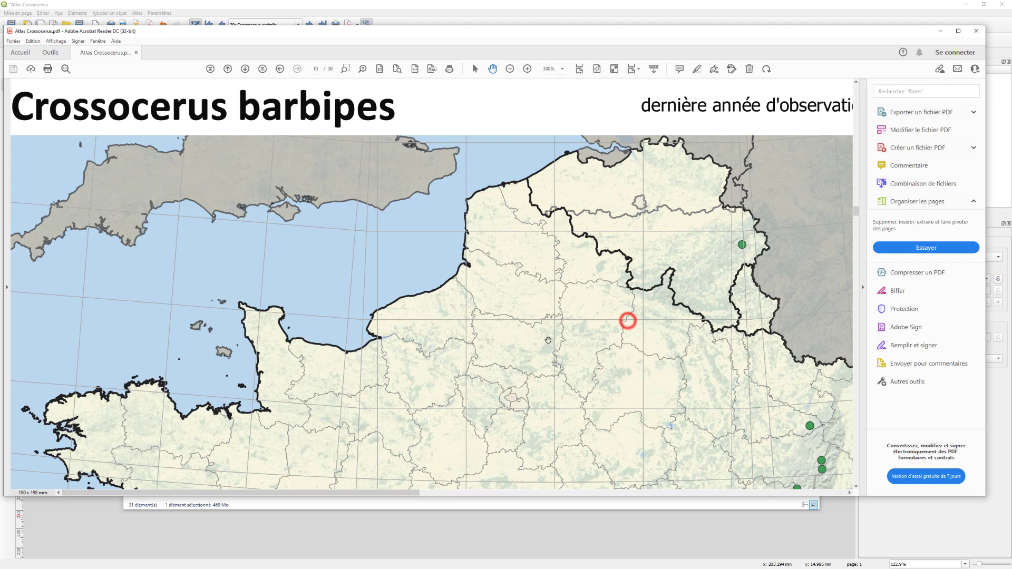
drag(639, 310, 407, 213)
drag(604, 364, 513, 334)
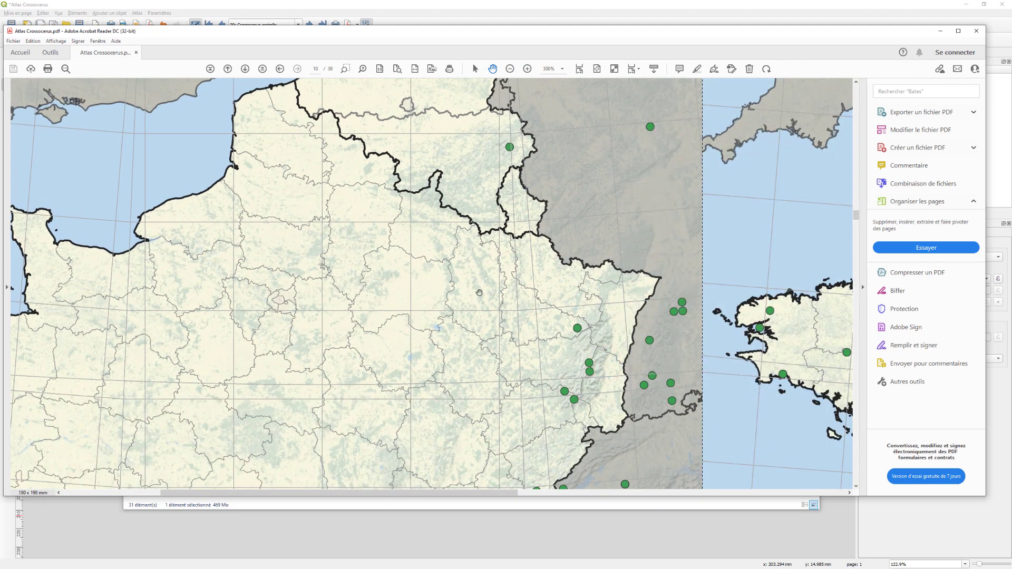
drag(463, 265, 528, 367)
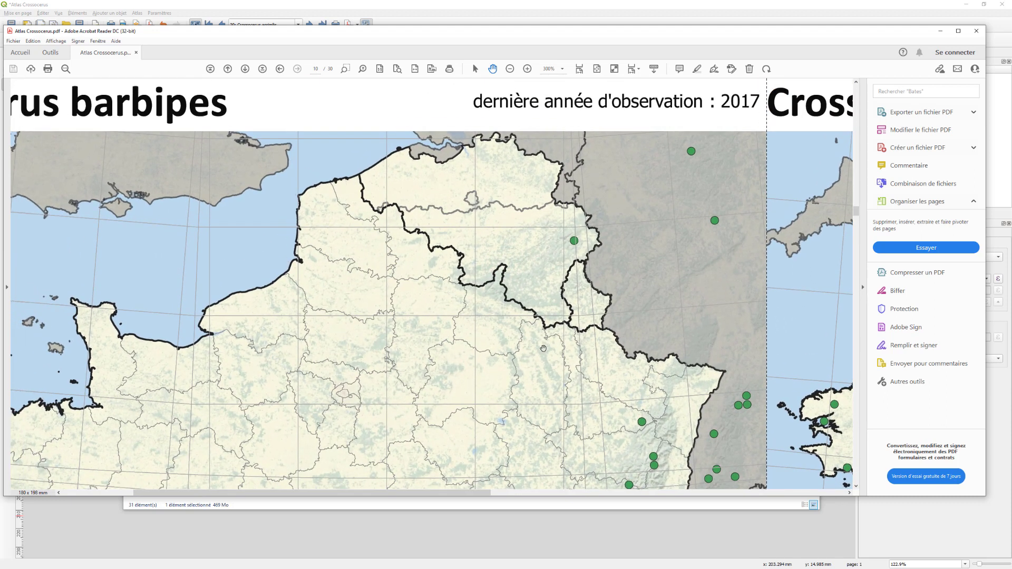
drag(516, 369, 522, 333)
drag(407, 386, 569, 339)
drag(292, 347, 283, 308)
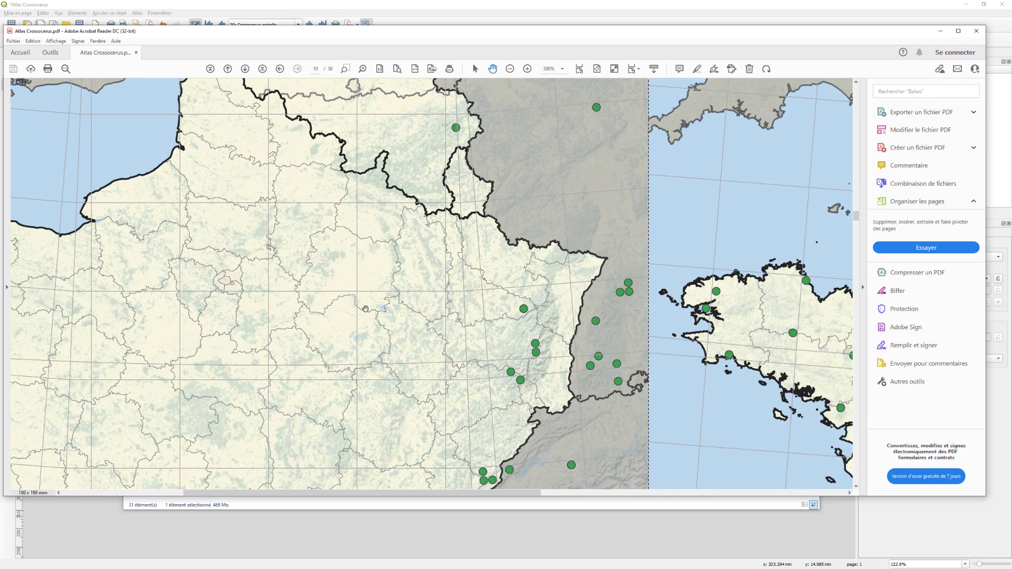
drag(458, 213, 498, 320)
drag(375, 248, 440, 272)
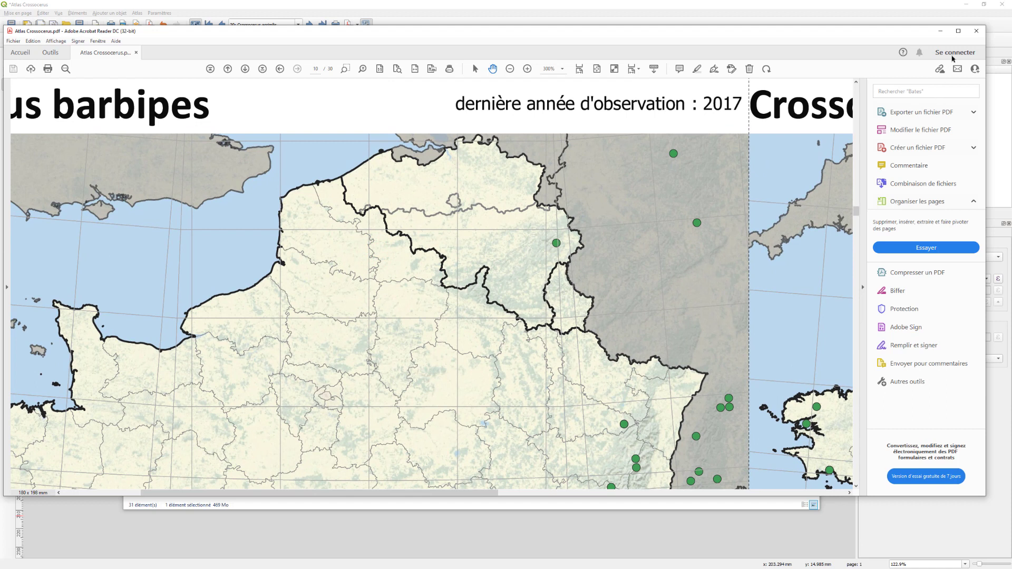
click(976, 31)
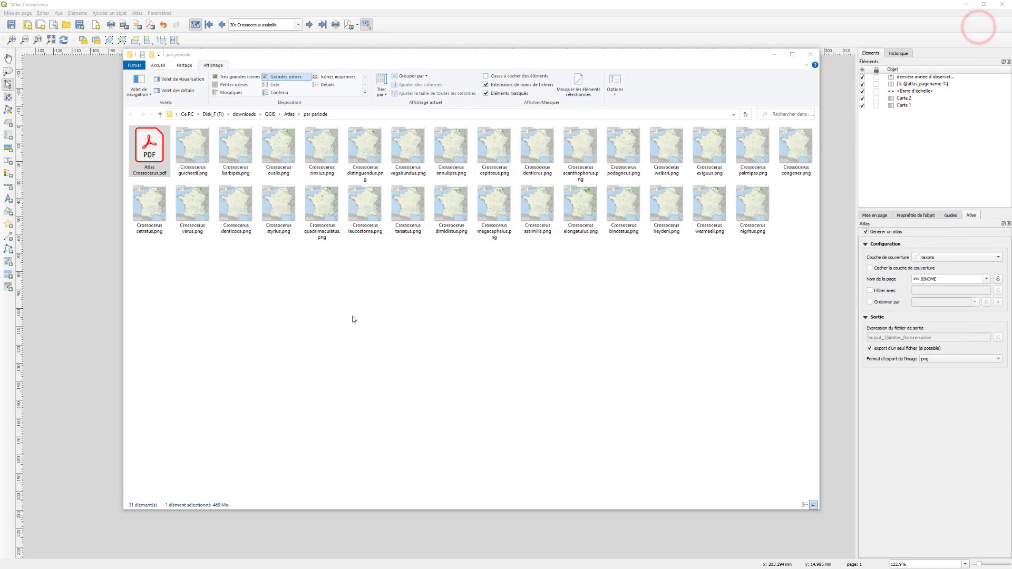
Return to the atlas layout, close it and go back to the main map project
click(367, 5)
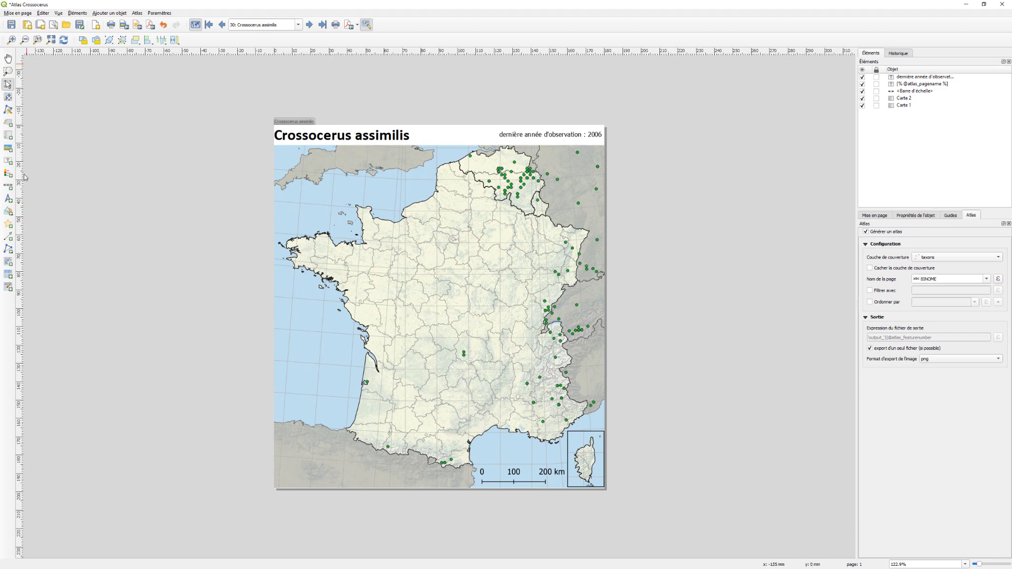
click(1002, 4)
click(367, 5)
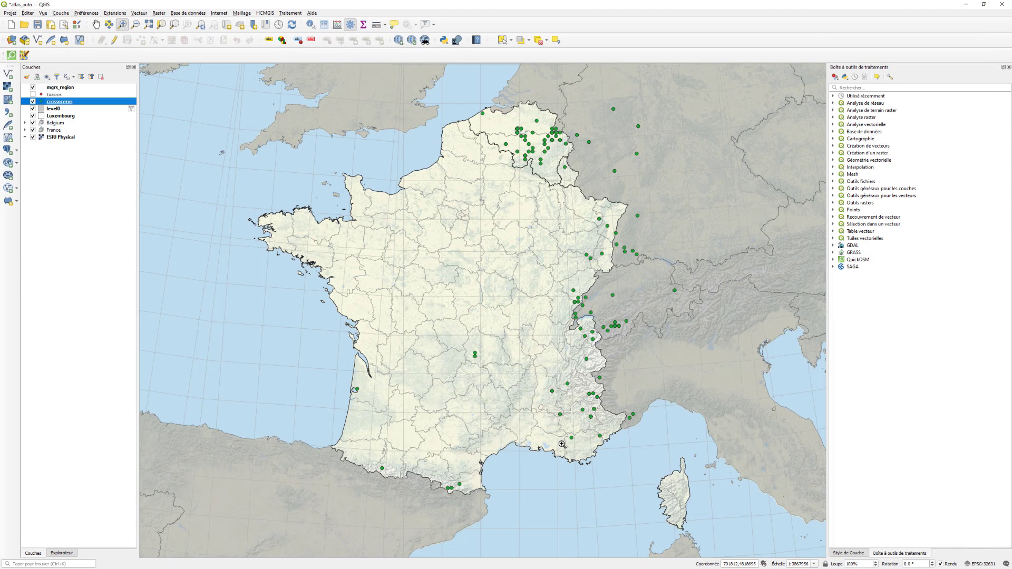
Filter the crossocerus layer with the expression "YEAR" > 1950
right_click(59, 102)
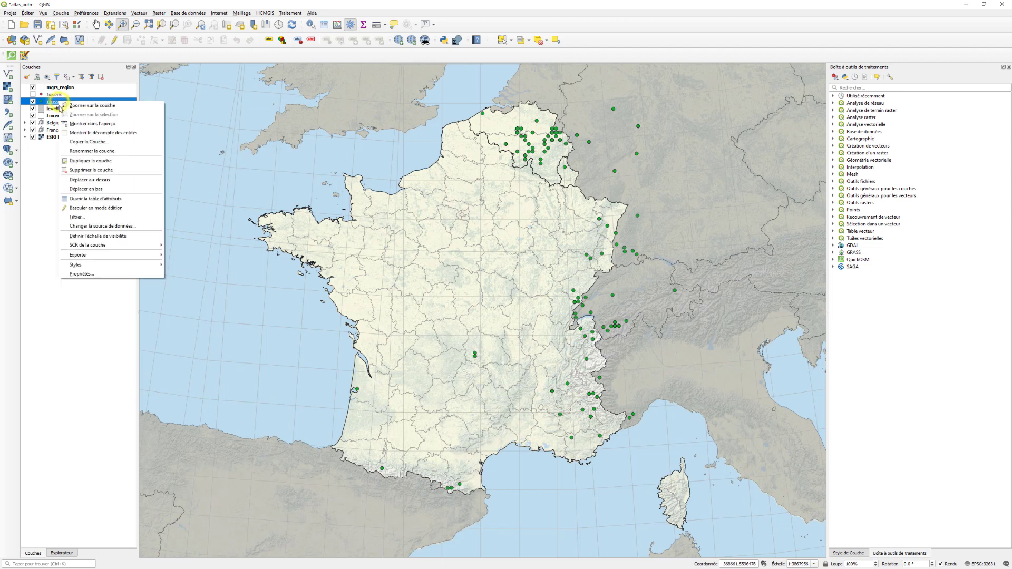
click(68, 216)
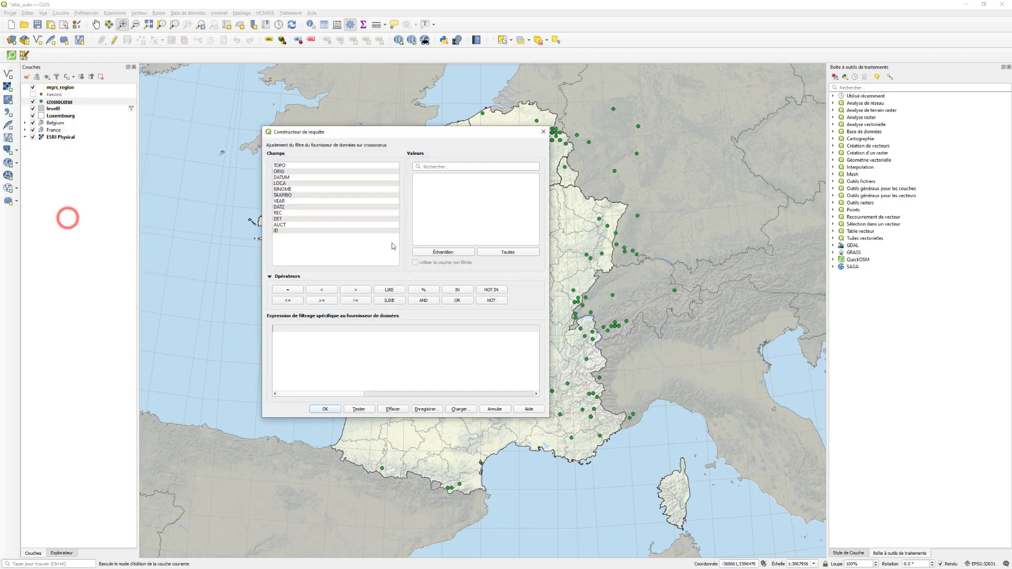
double_click(287, 202)
click(317, 333)
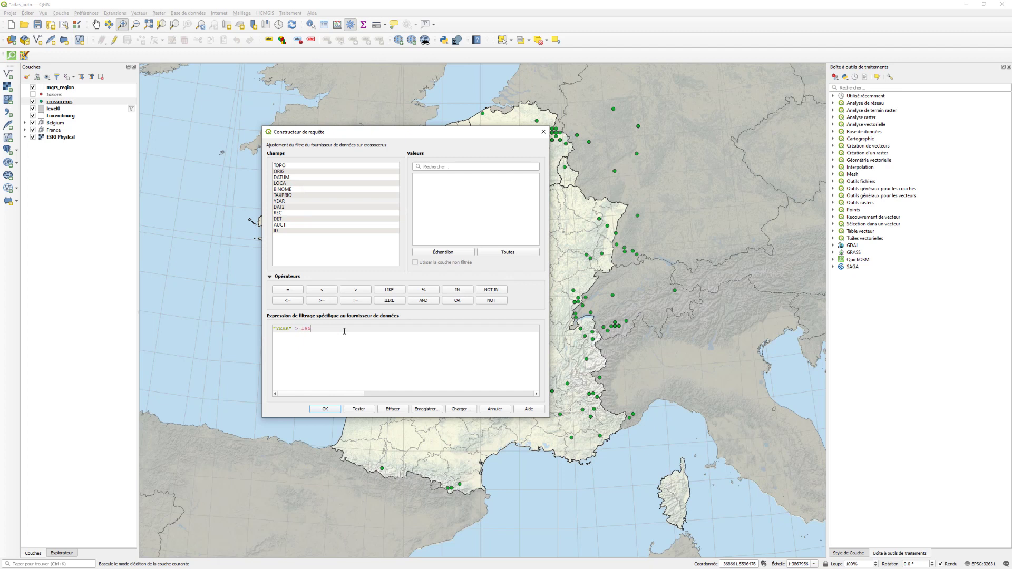
click(324, 410)
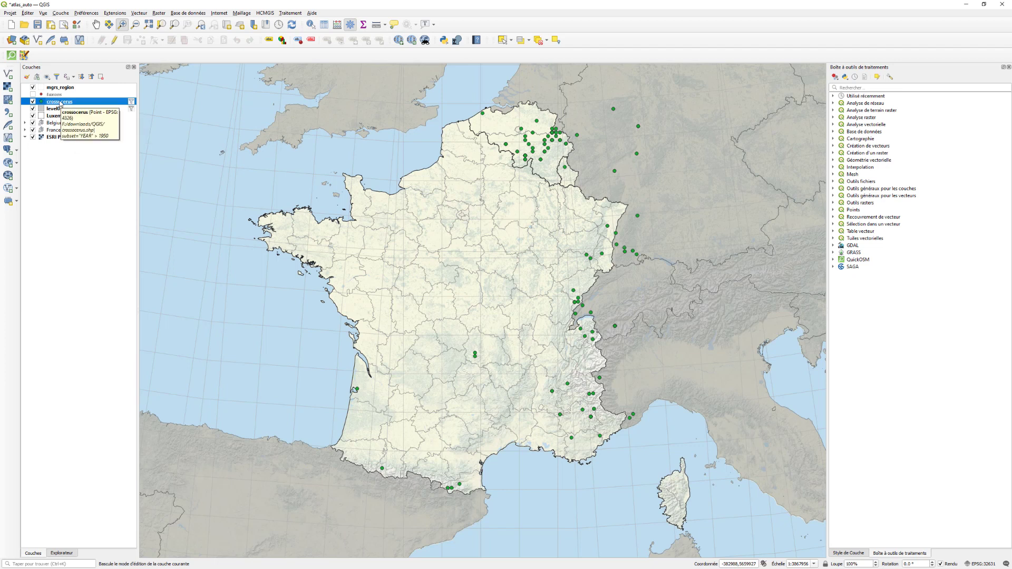
Copy and paste the filtered crossocerus layer, and place the copy directly above the original in the layer order
right_click(60, 102)
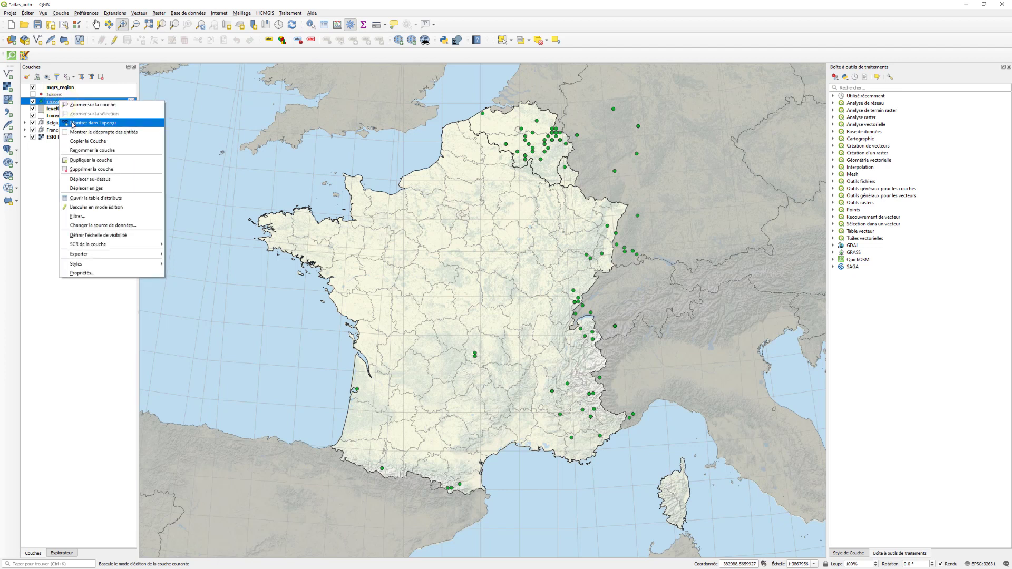
click(88, 141)
right_click(67, 163)
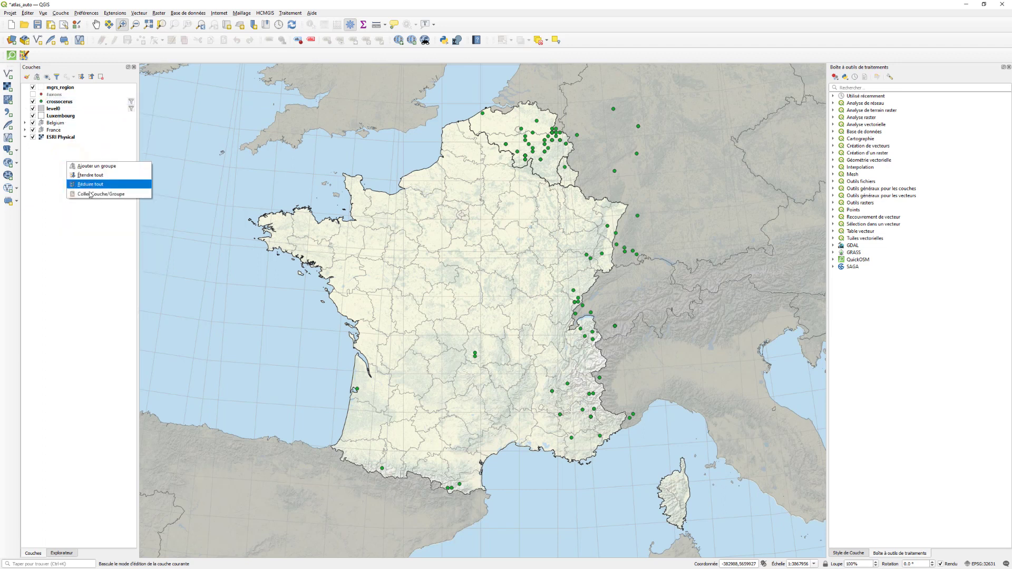
click(91, 194)
click(64, 145)
drag(65, 146, 81, 103)
click(74, 102)
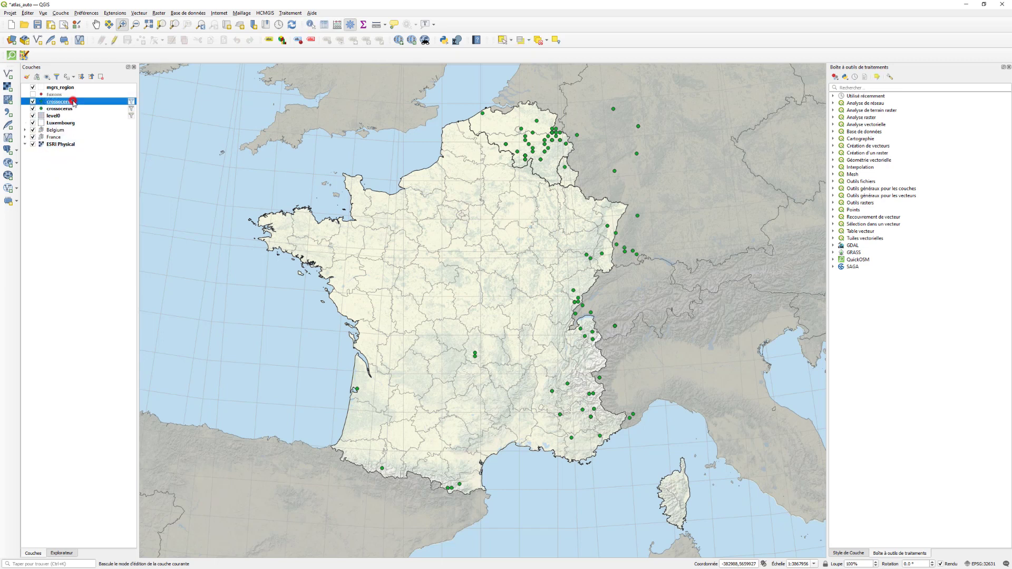
Change the upper crossocerus copy's filter expression to "YEAR" <= 1950
click(131, 103)
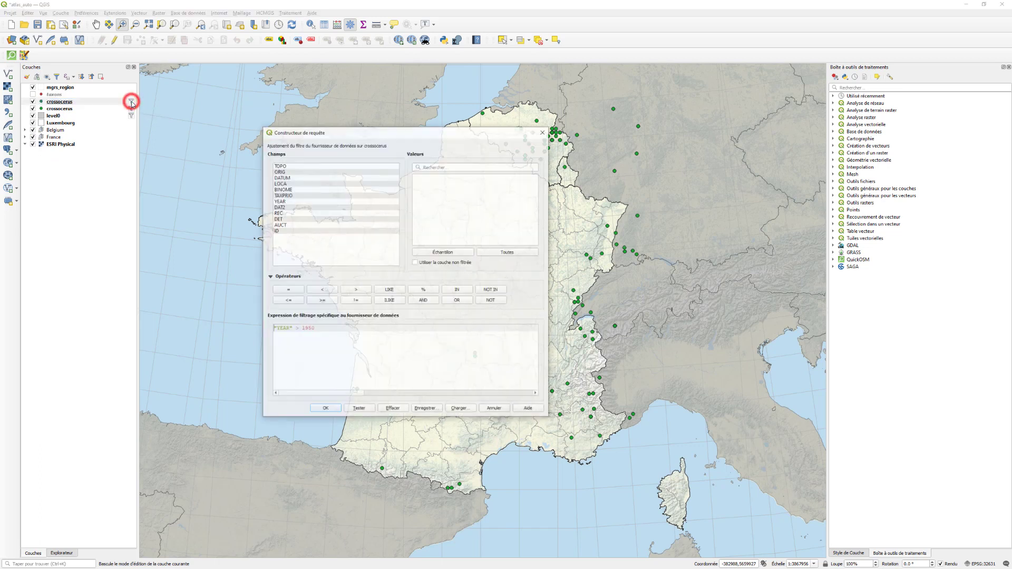
click(298, 328)
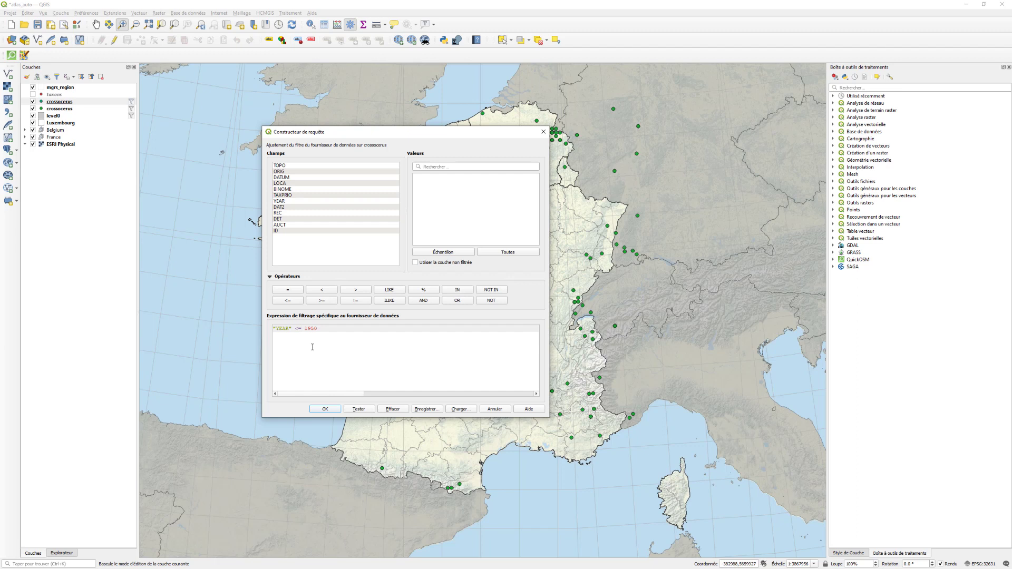
click(333, 409)
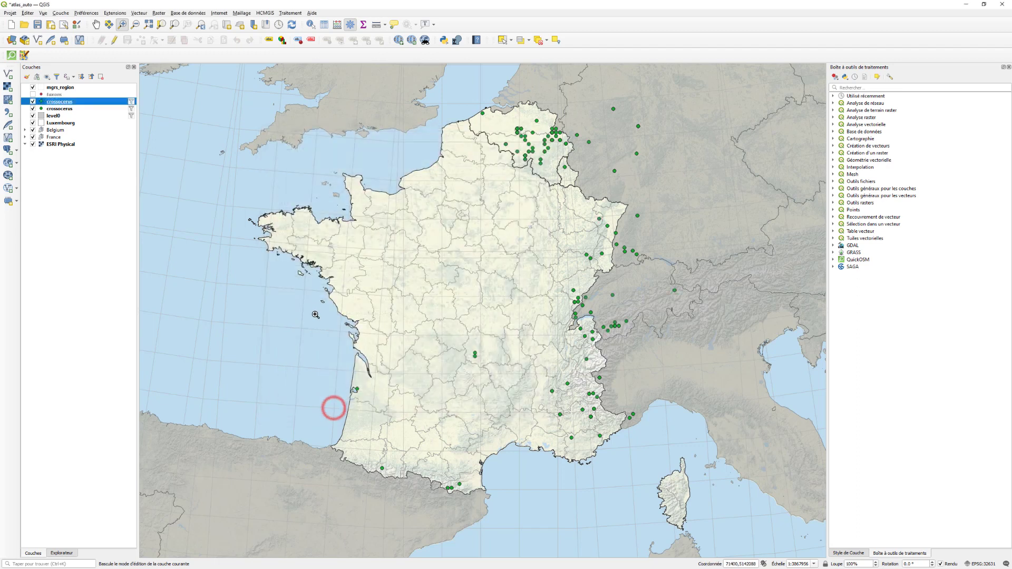
Change the marker shape in the upper crossocerus layer's symbology rule to a star
double_click(43, 103)
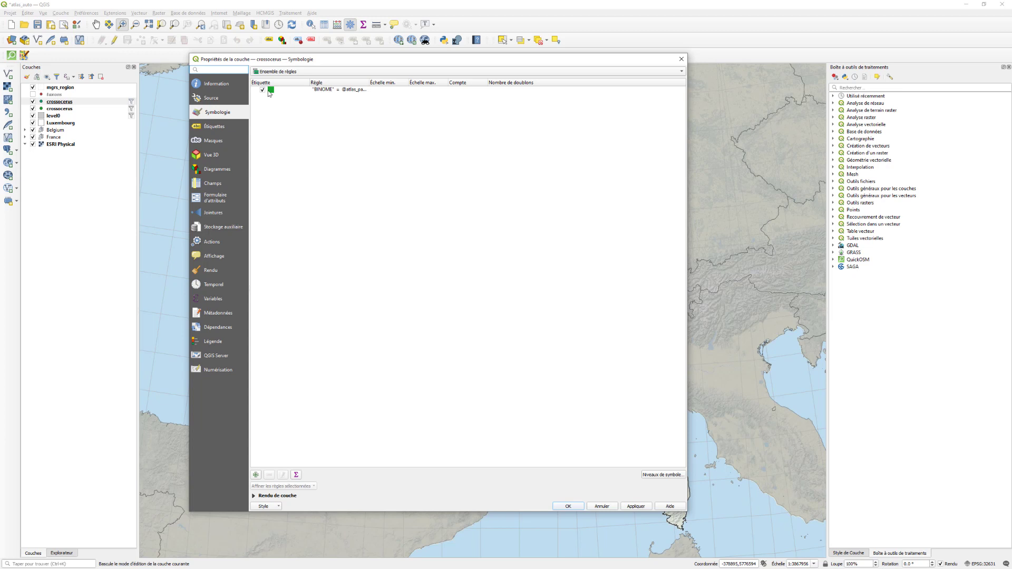
double_click(271, 90)
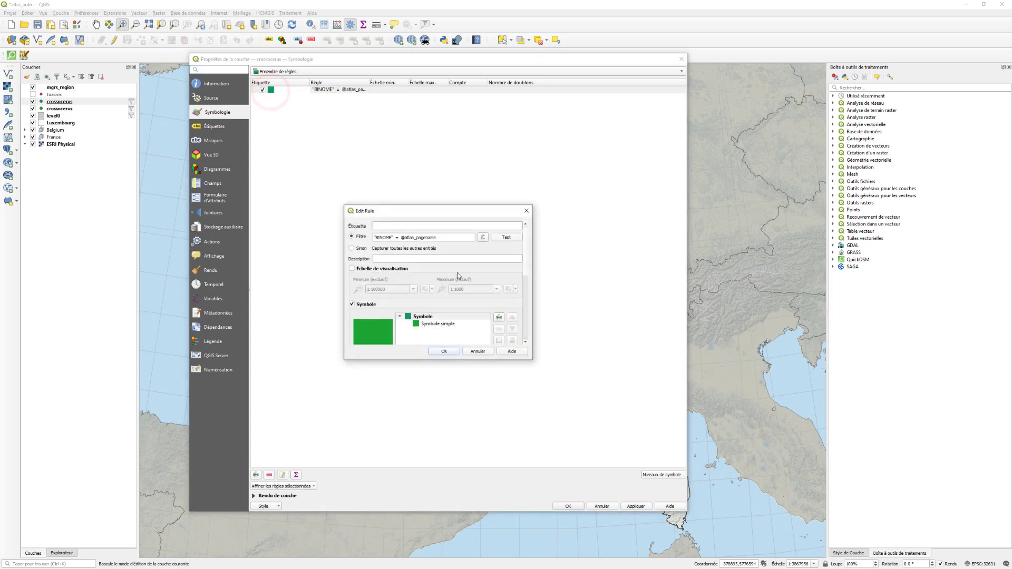
click(438, 323)
drag(534, 360, 689, 551)
drag(568, 216, 488, 65)
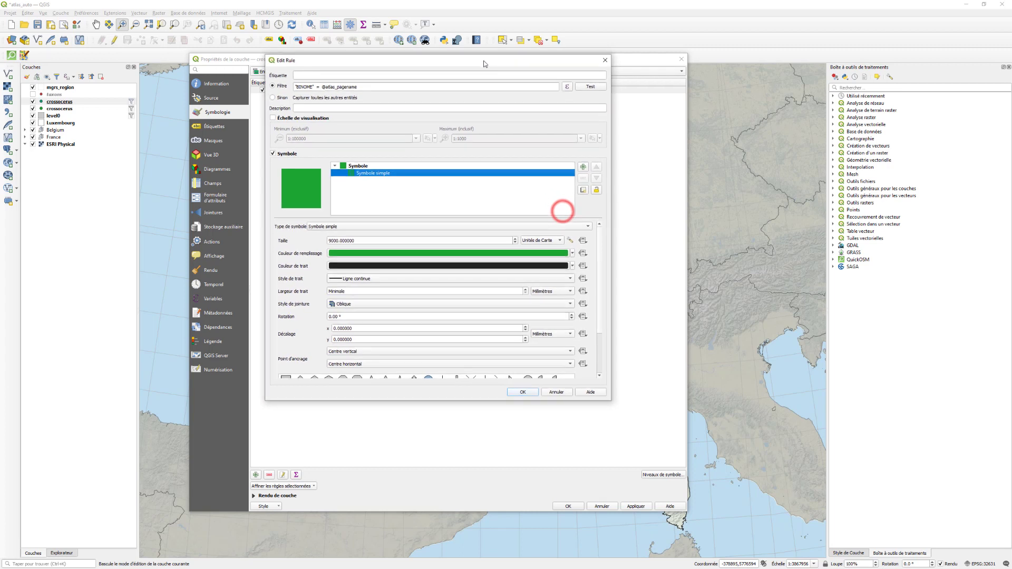
click(375, 226)
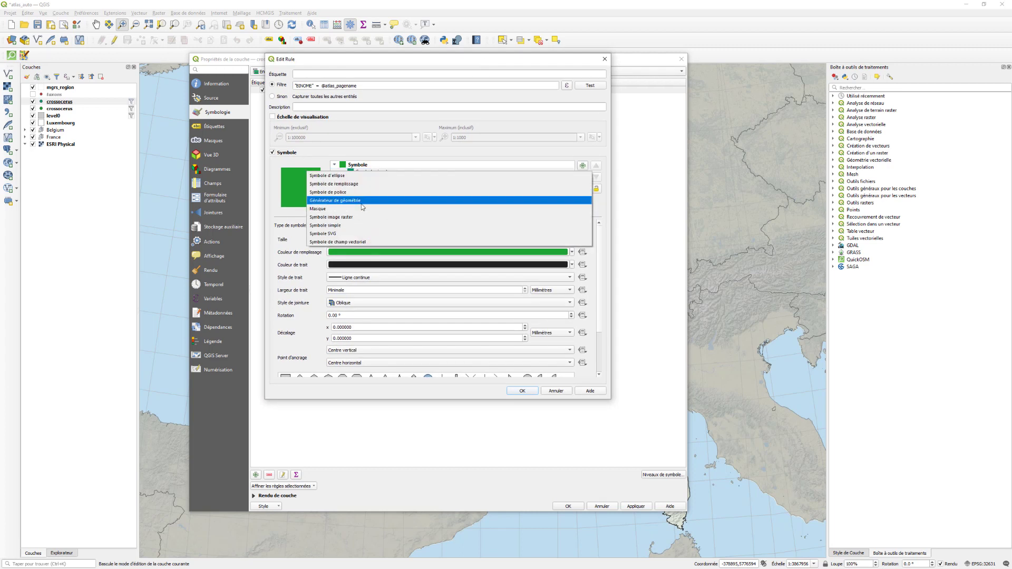
click(357, 225)
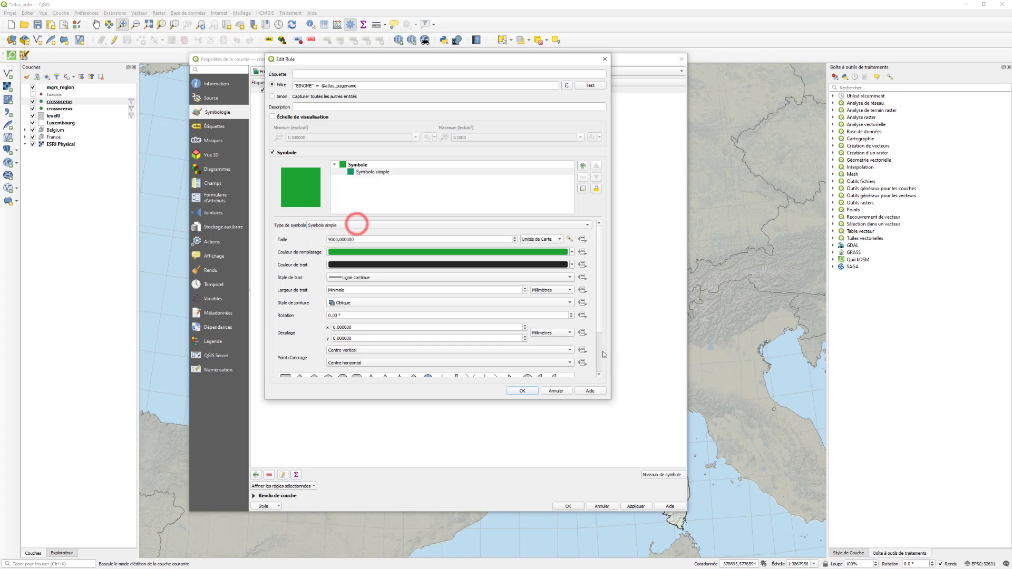
drag(599, 323, 597, 364)
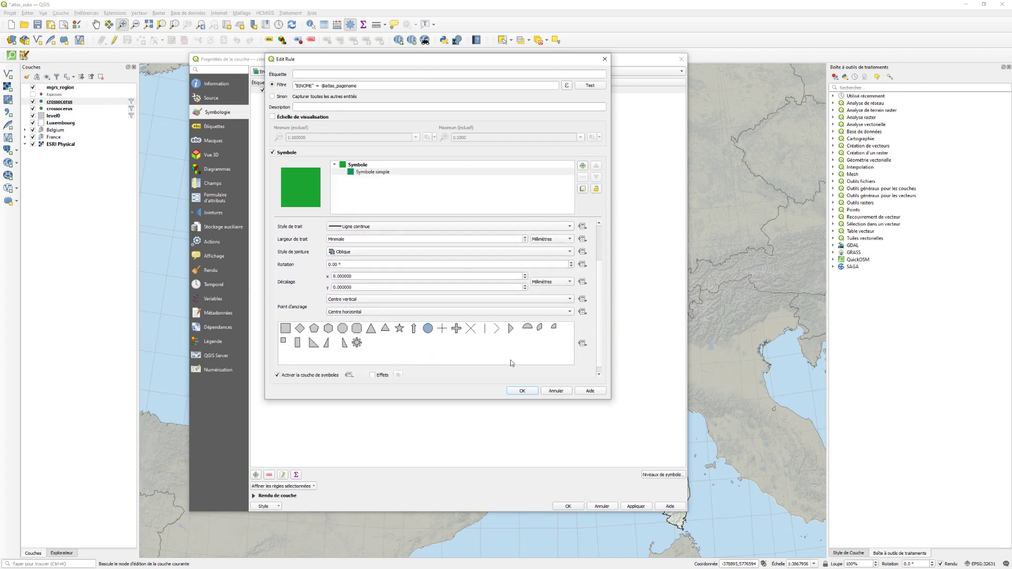
click(400, 328)
click(400, 329)
Set the star marker's fill colour to yellow #ffd129 and apply the symbology to the upper crossocerus layer
click(372, 172)
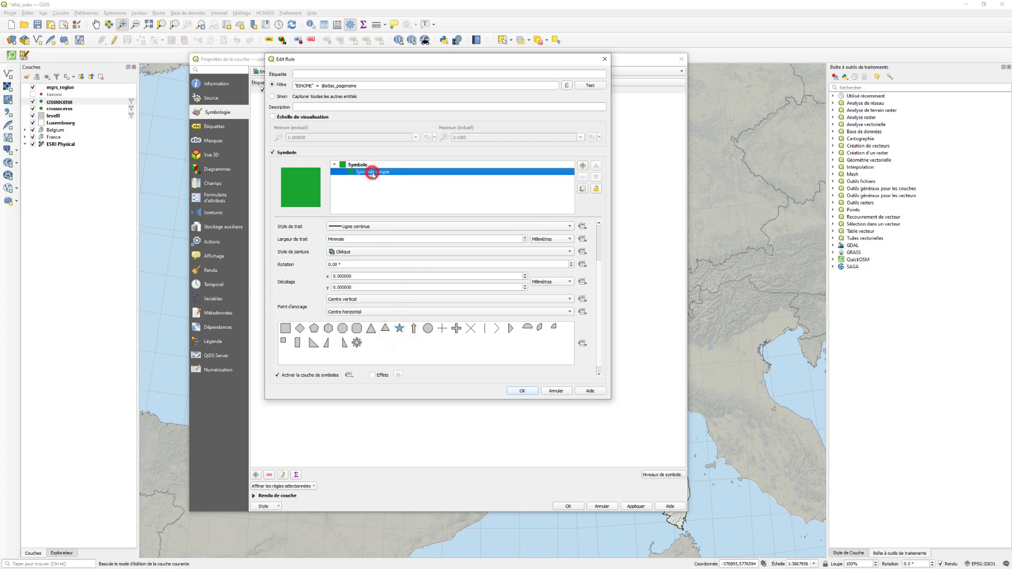
click(371, 174)
click(368, 253)
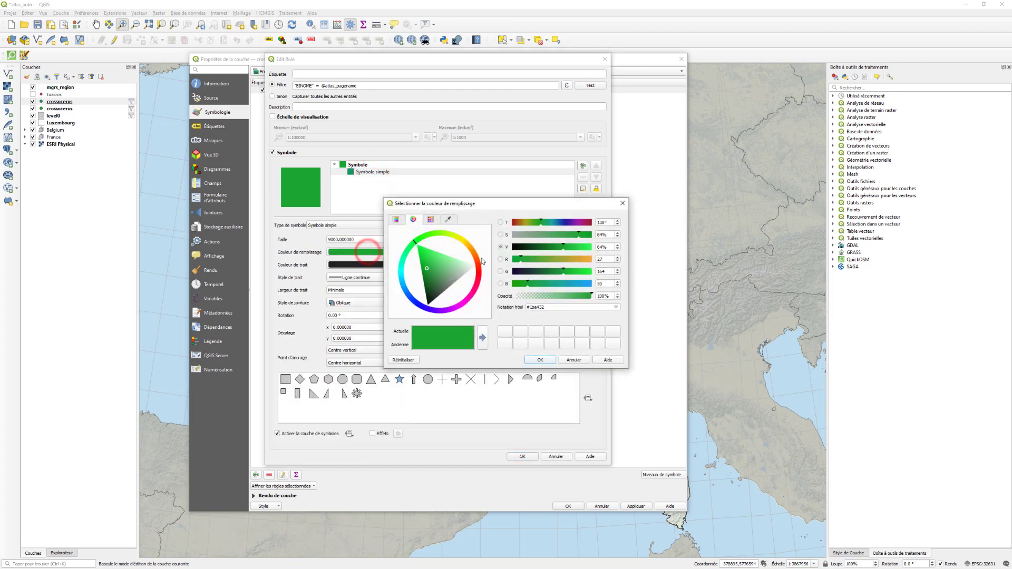
click(466, 243)
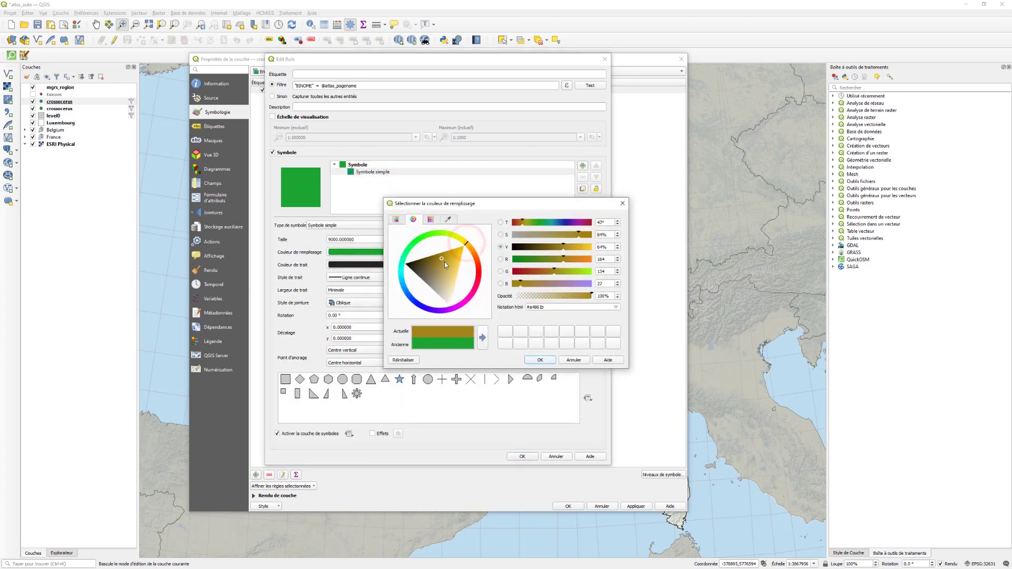
drag(442, 258, 465, 258)
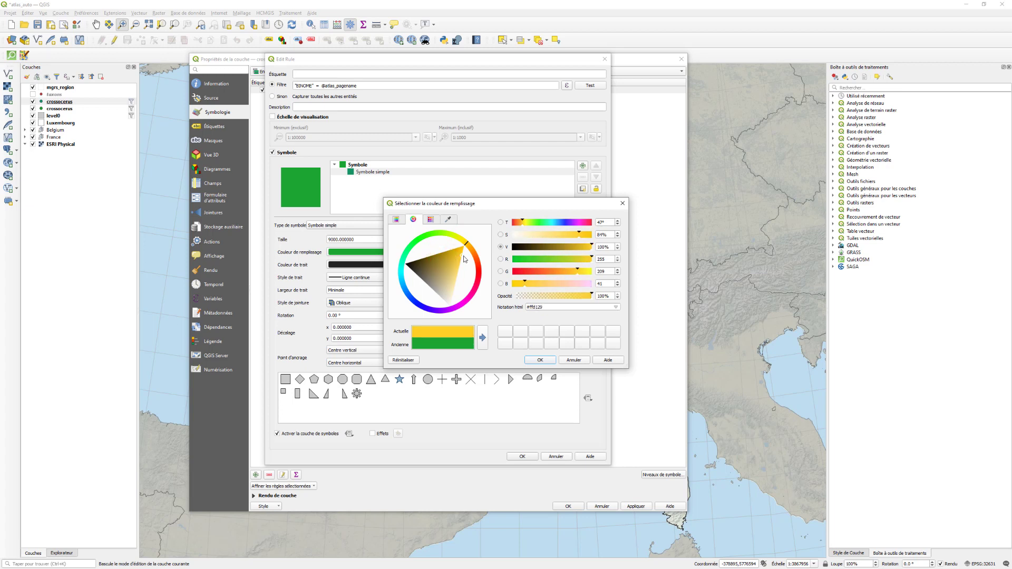
click(547, 360)
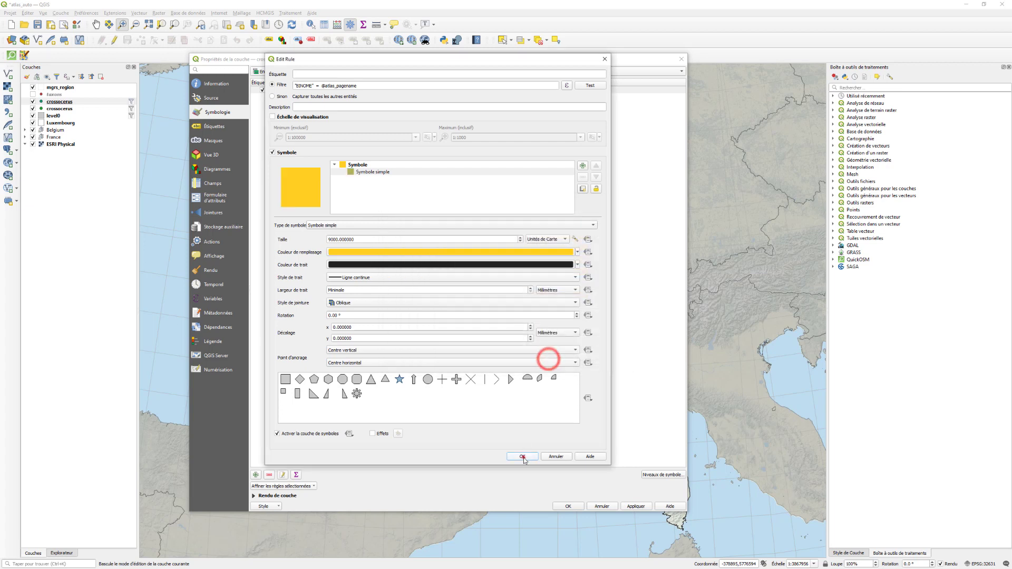
click(524, 458)
click(638, 507)
click(578, 505)
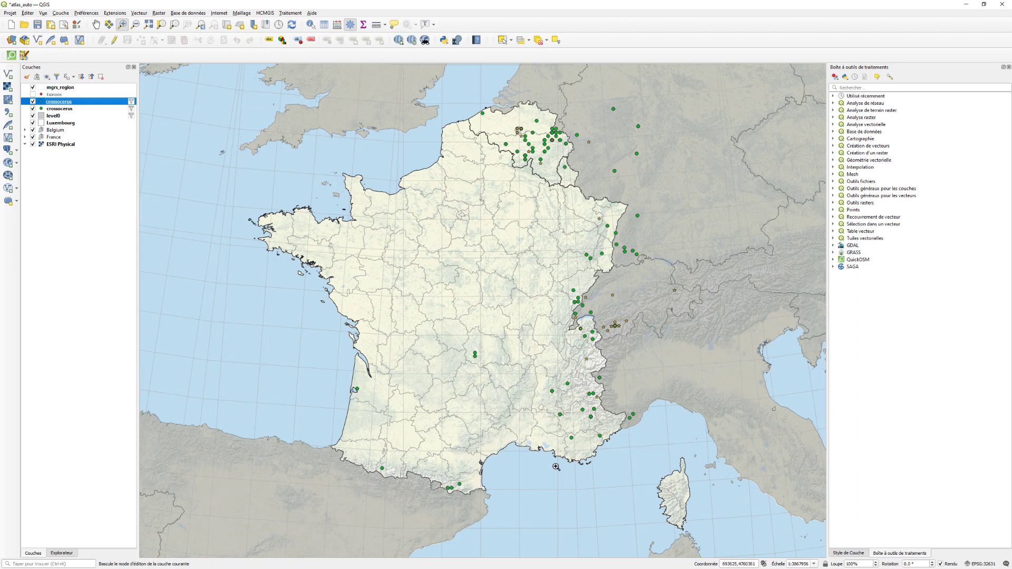
Examine the star and circle symbols around Belgium and check the symbology rules of both crossocerus layers
drag(506, 115, 588, 184)
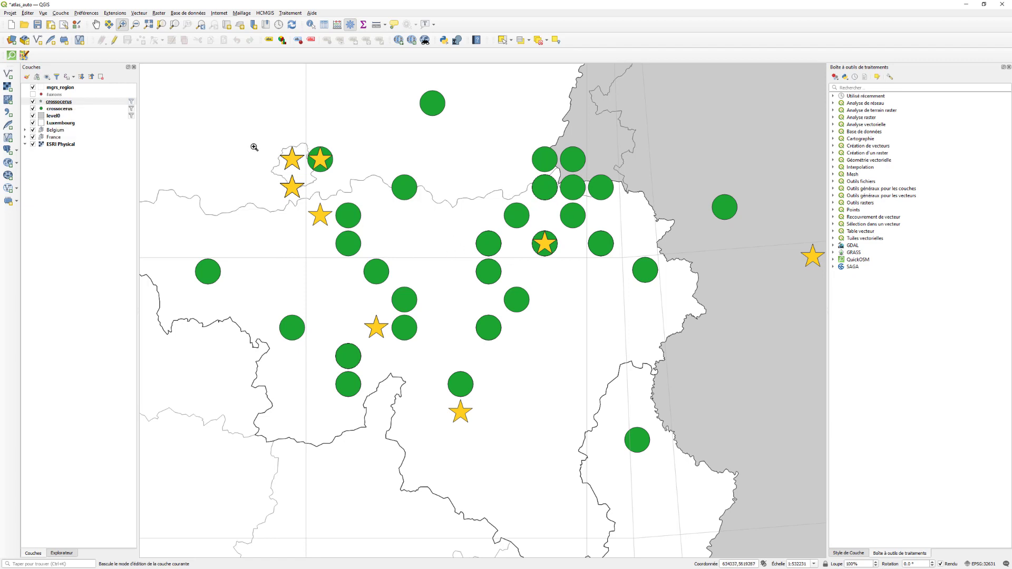
click(58, 103)
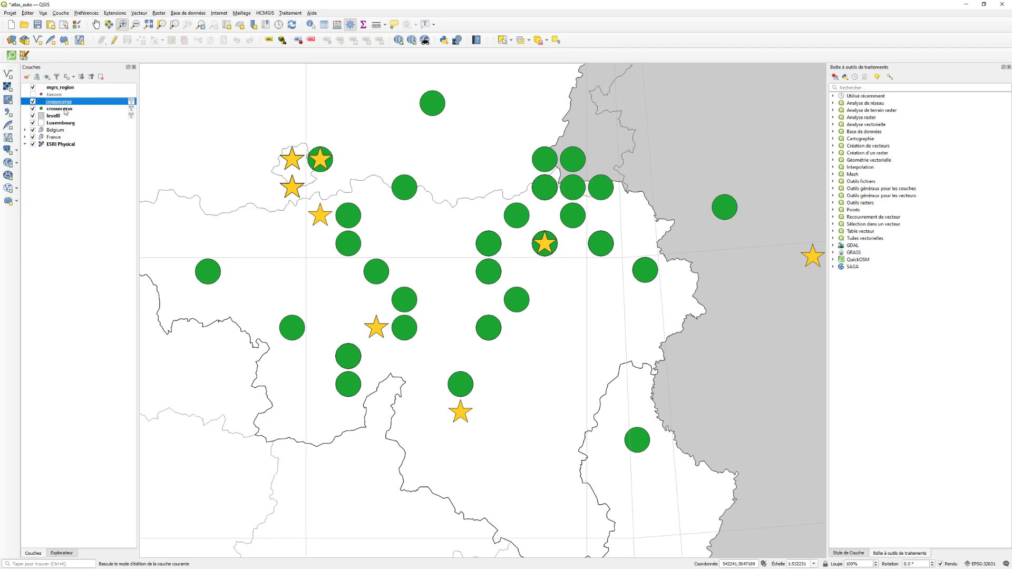
click(200, 24)
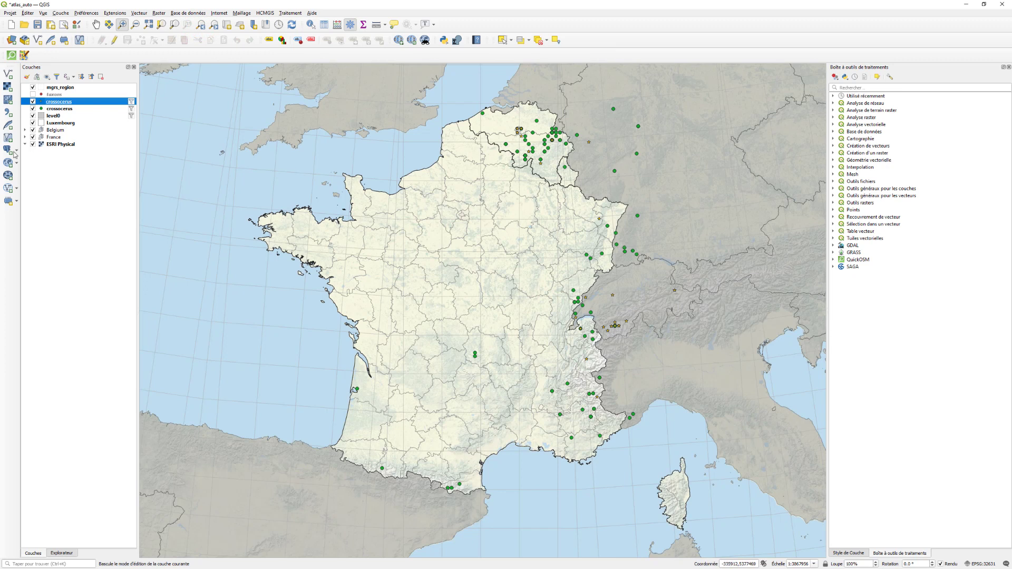
double_click(62, 102)
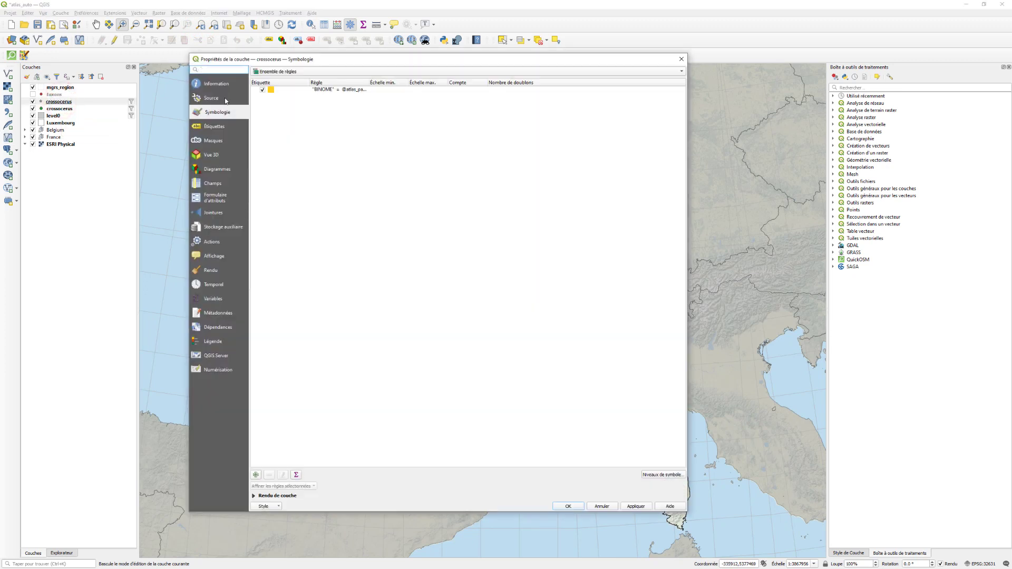
double_click(369, 82)
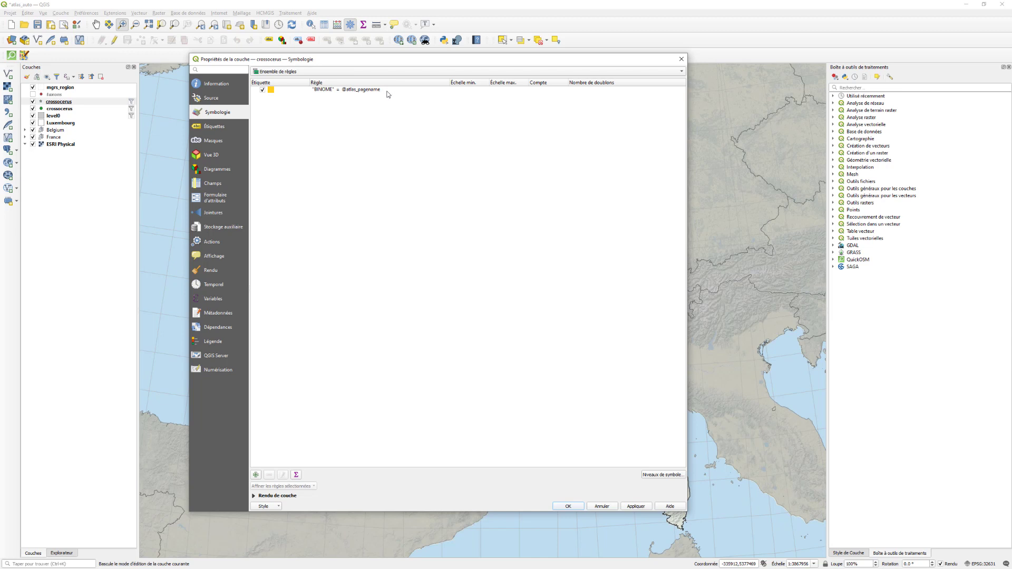
click(682, 58)
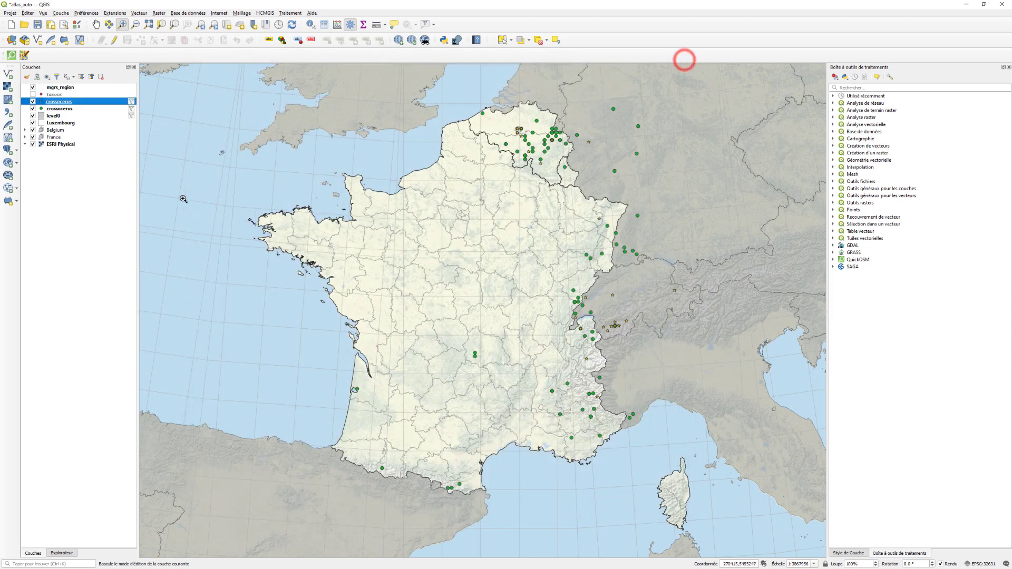
double_click(59, 109)
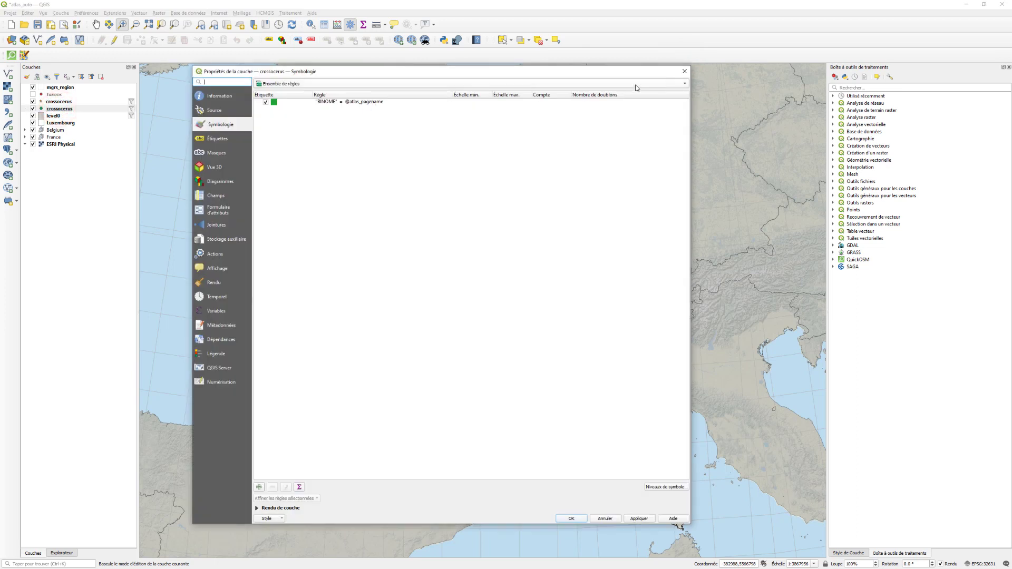
click(684, 71)
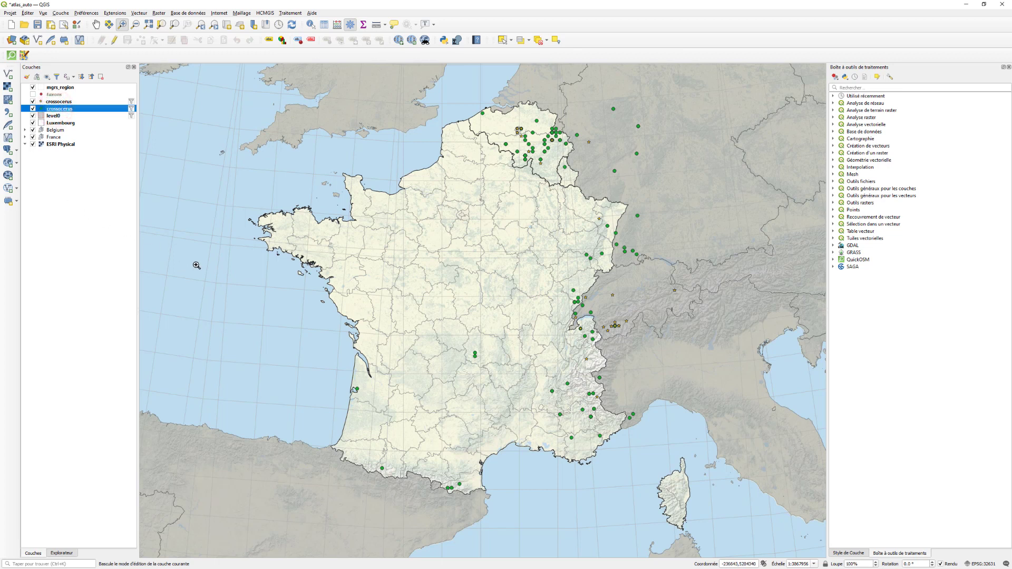
Rename the lower crossocerus layer as "depuis 1950" and the upper one as "Avant 1950"
key(F2)
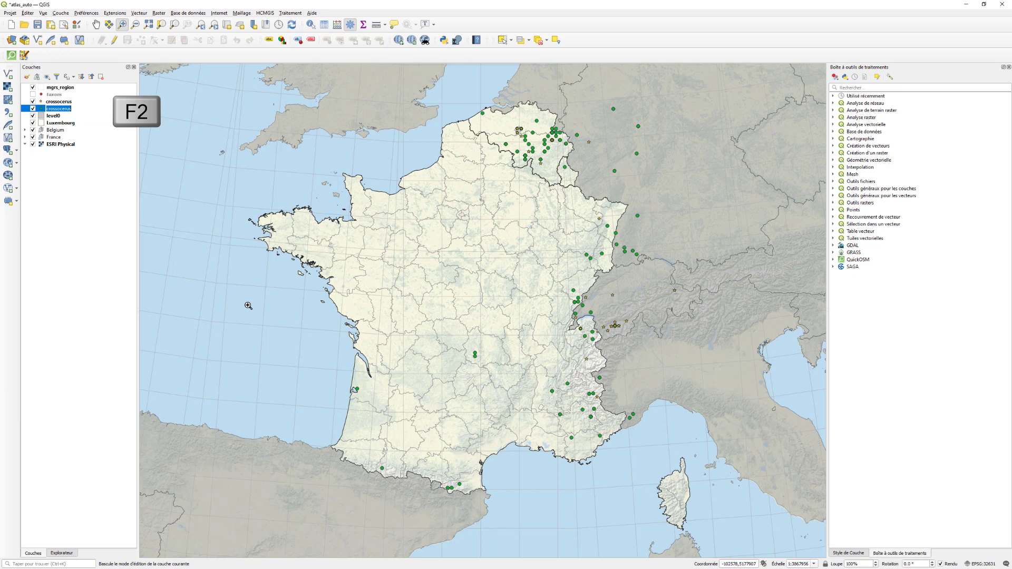
text(depuis 1950)
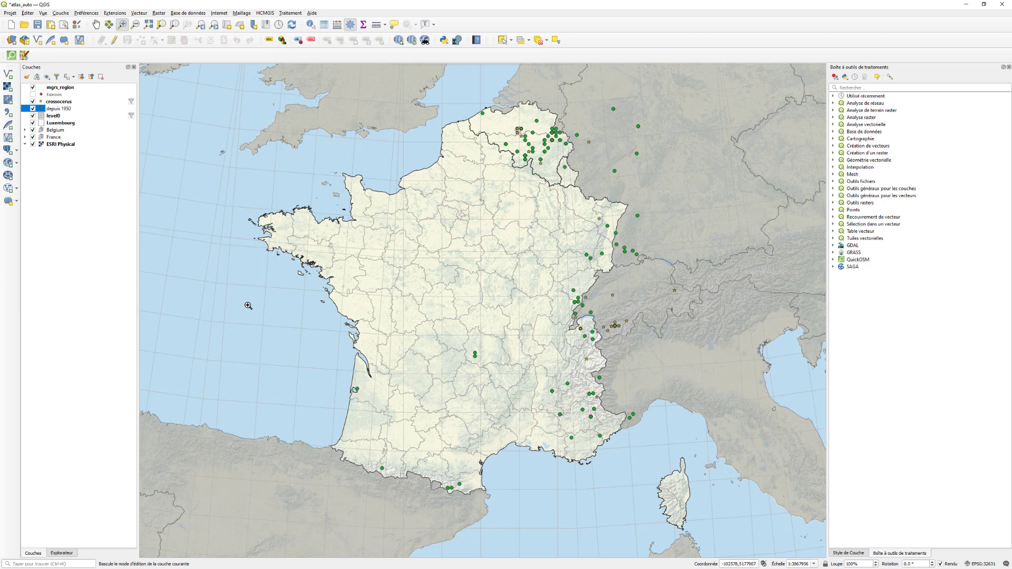
click(59, 101)
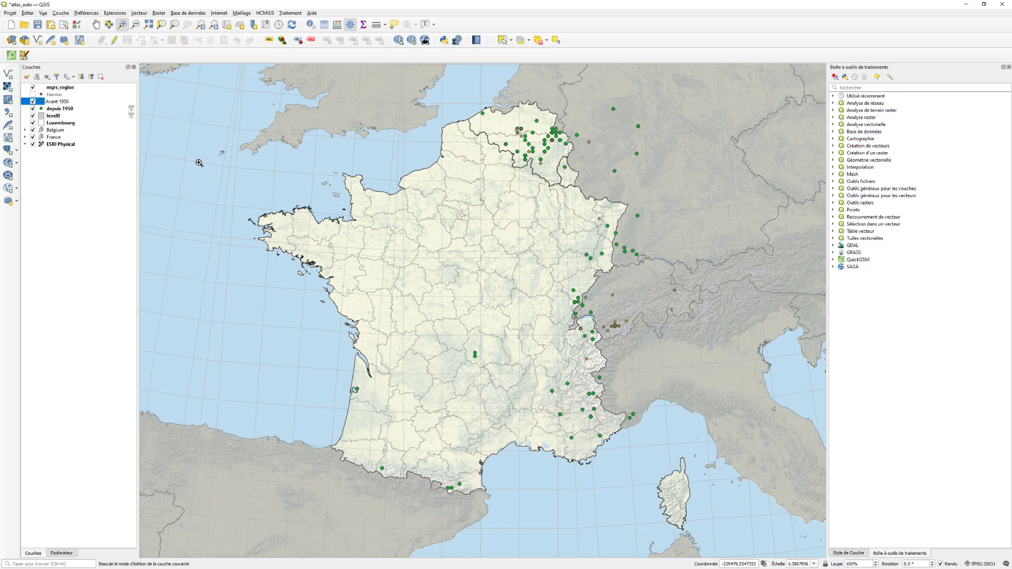
Group the Avant 1950 and depuis 1950 layers and name the group Crossocerus
ctrl+click(63, 109)
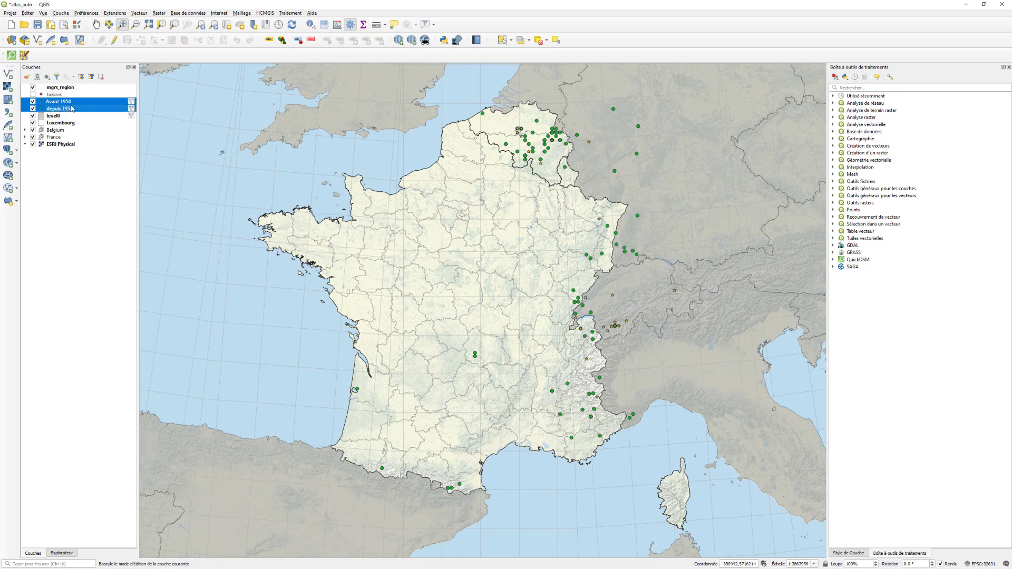
shift+right_click(73, 108)
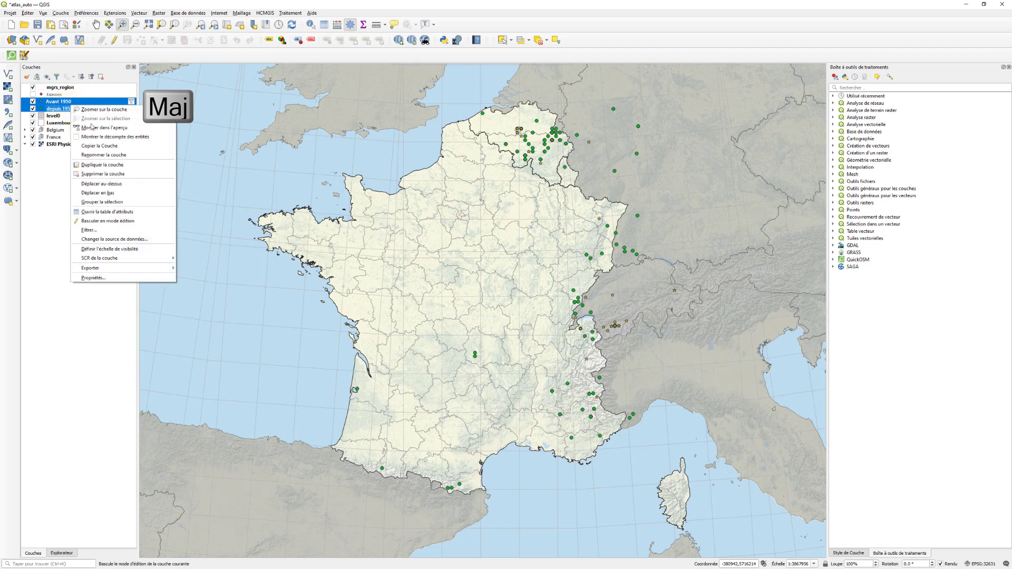
click(103, 204)
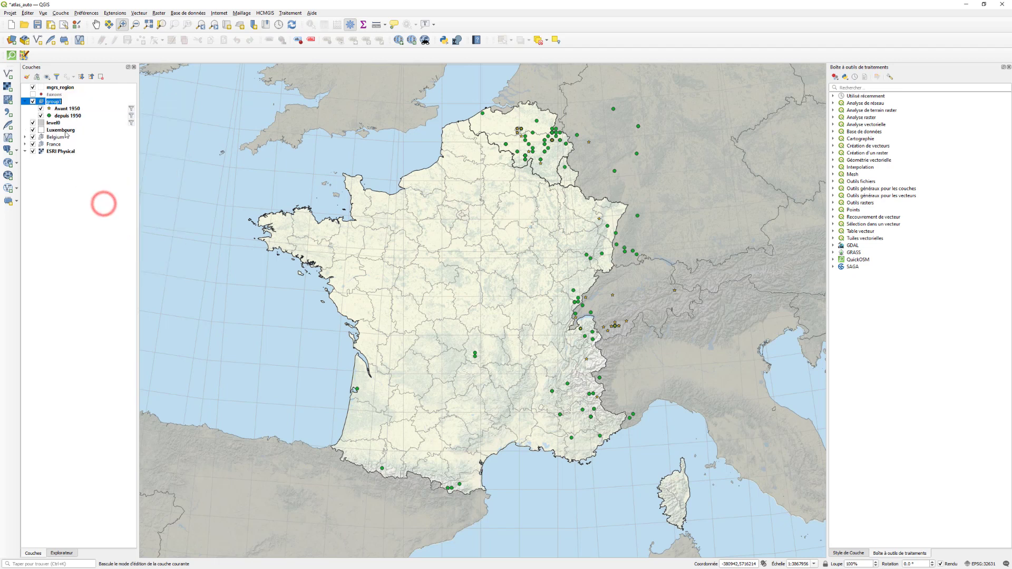
double_click(54, 102)
text(C)
key(Return)
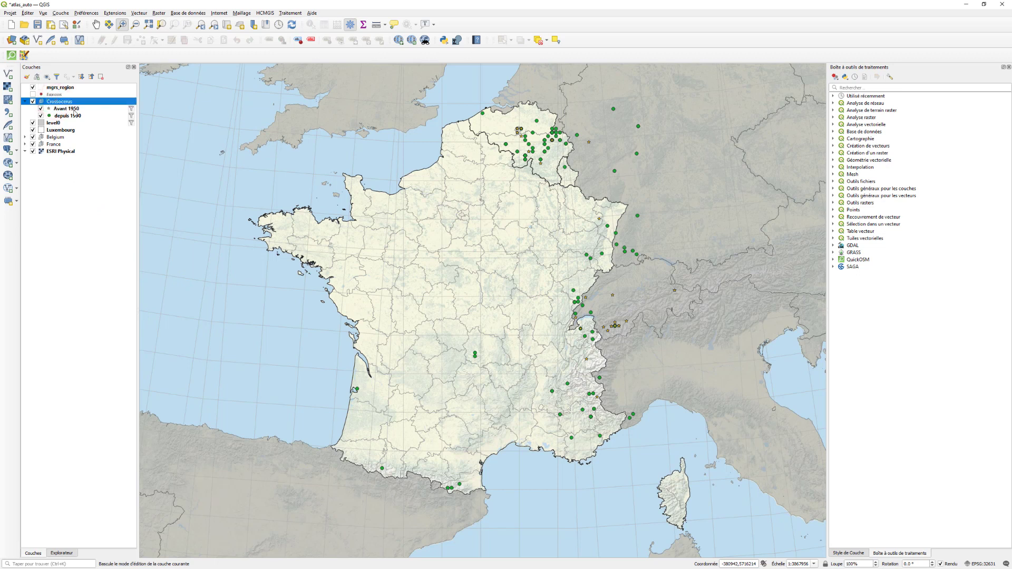
click(76, 238)
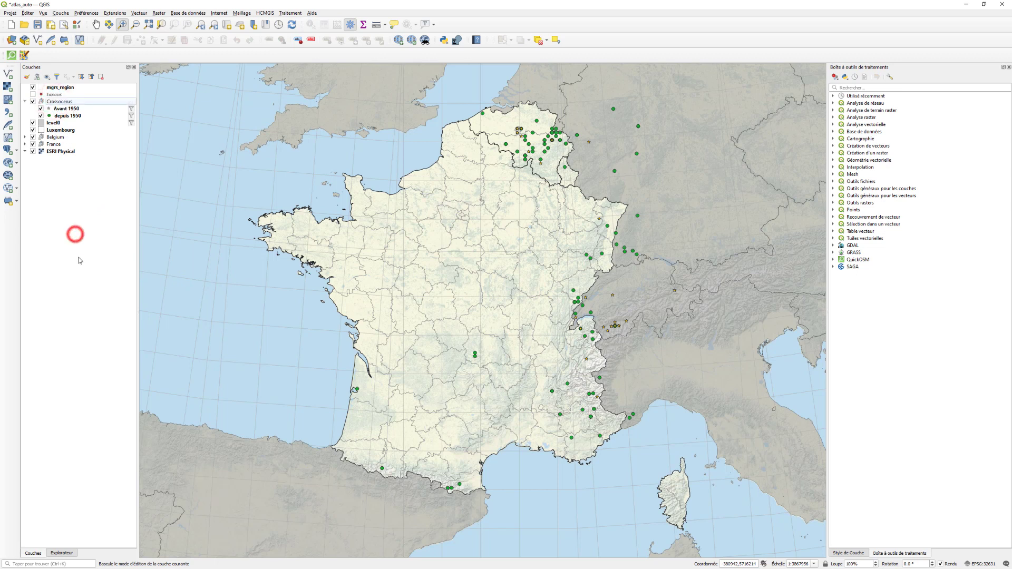
Open the Atlas Crossocerus layout, turn on the atlas preview and browse to the third taxon, Crossocerus binotatus
click(9, 12)
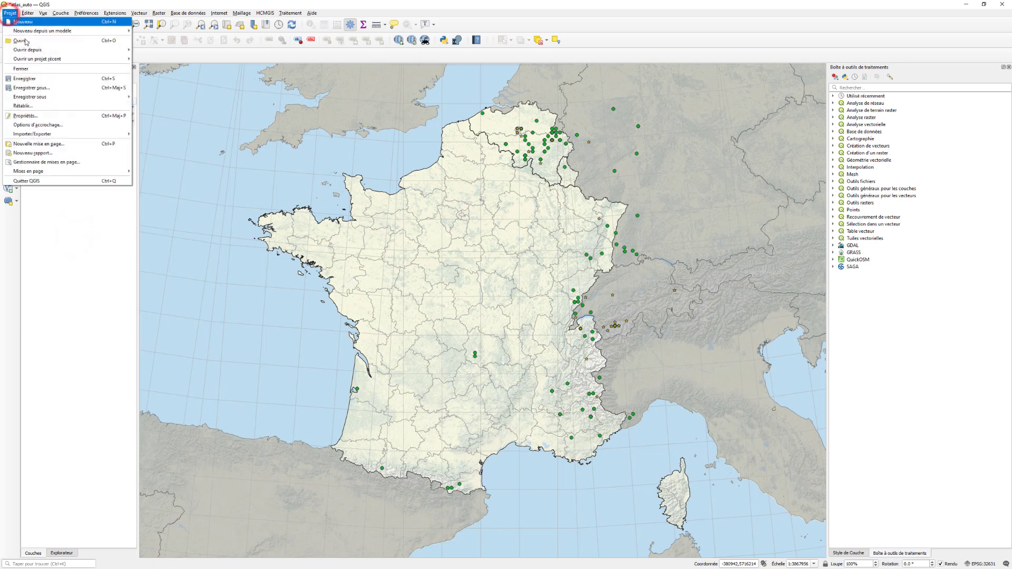
click(42, 174)
click(153, 172)
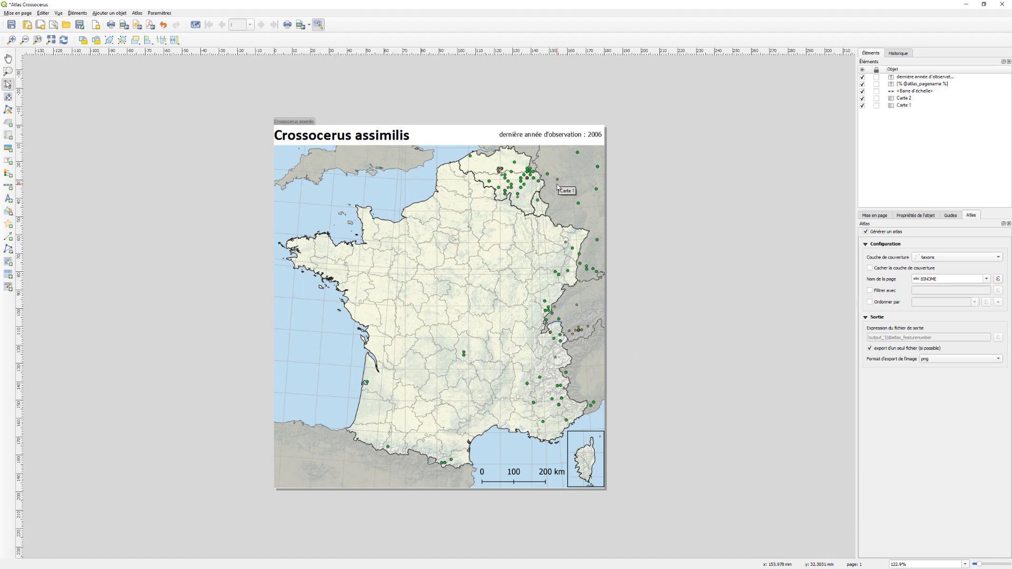
click(196, 25)
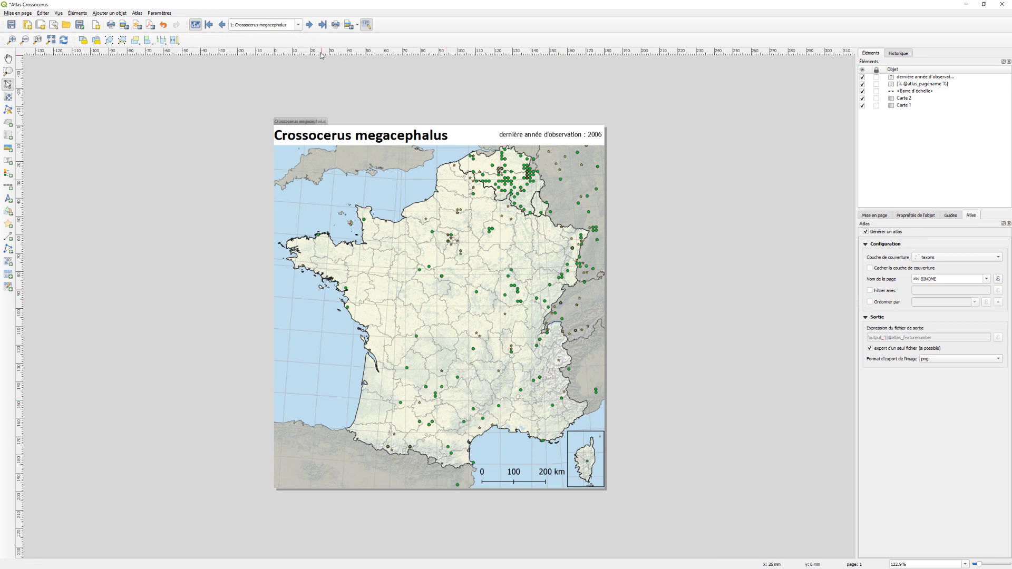
click(309, 25)
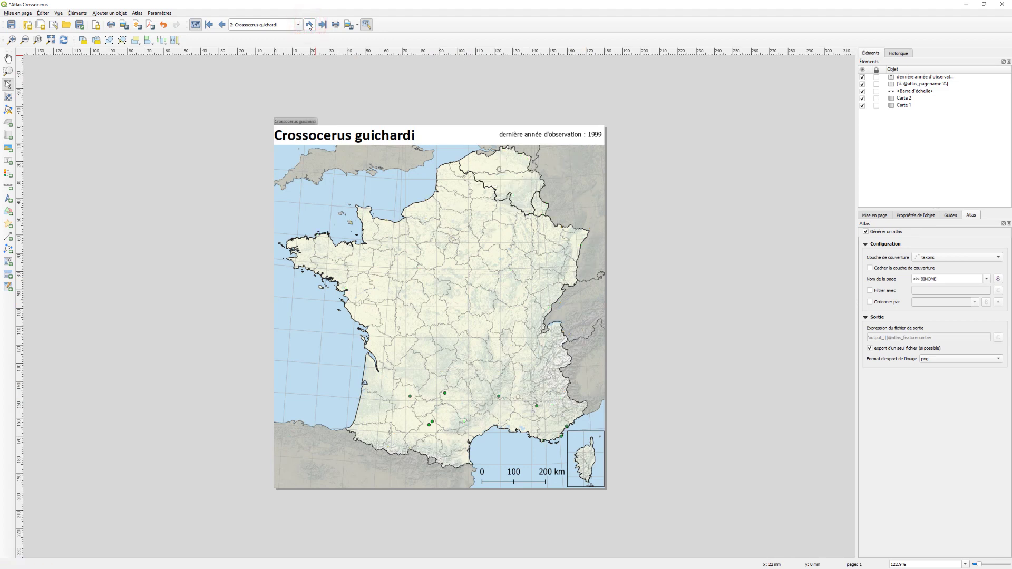
click(310, 25)
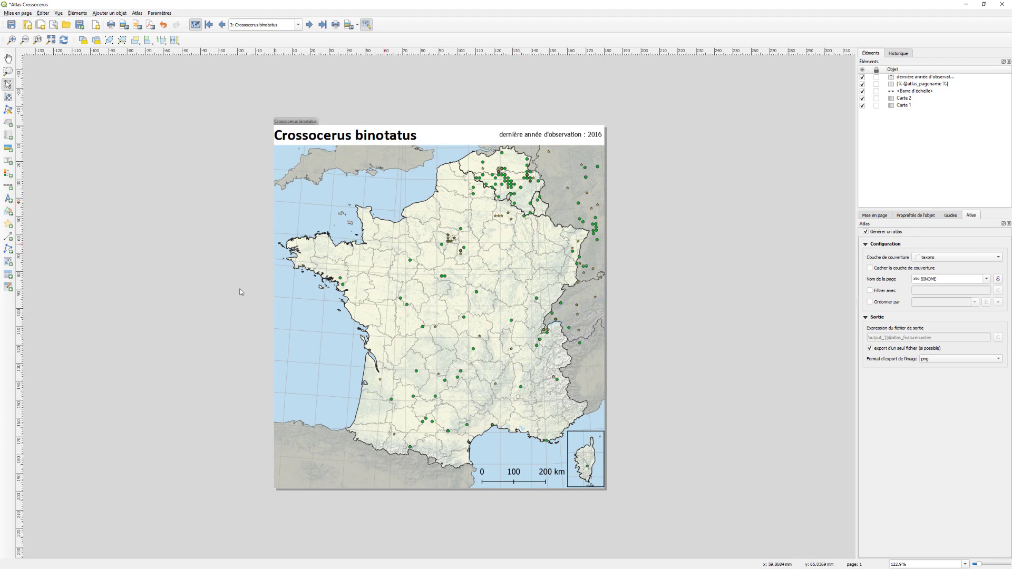
Add a legend over the northwest part of the main map and open its item properties
click(8, 174)
drag(290, 159, 354, 210)
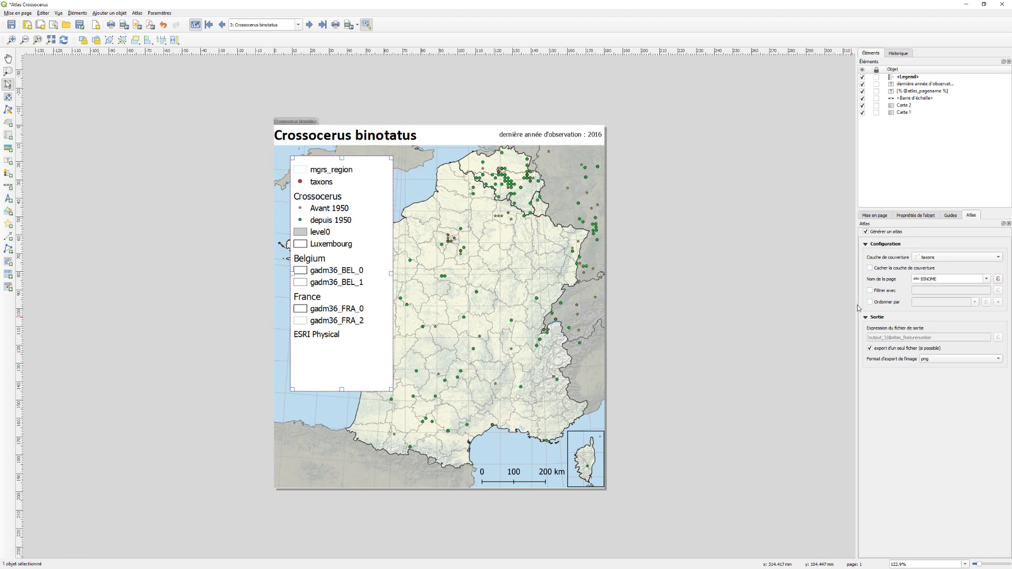
click(907, 215)
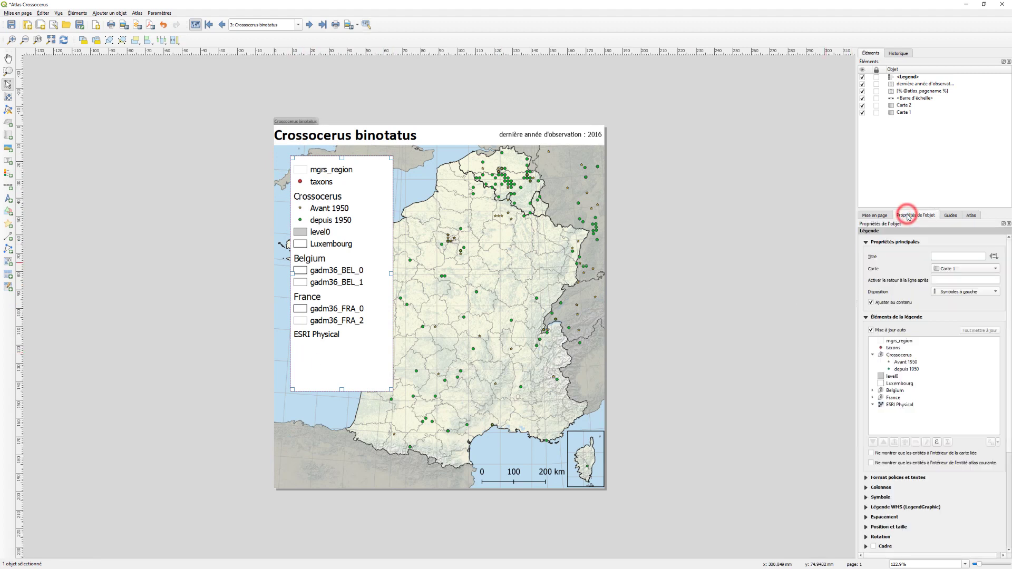
Turn off automatic updating of the legend and remove the mgrs_region and taxons entries
click(871, 331)
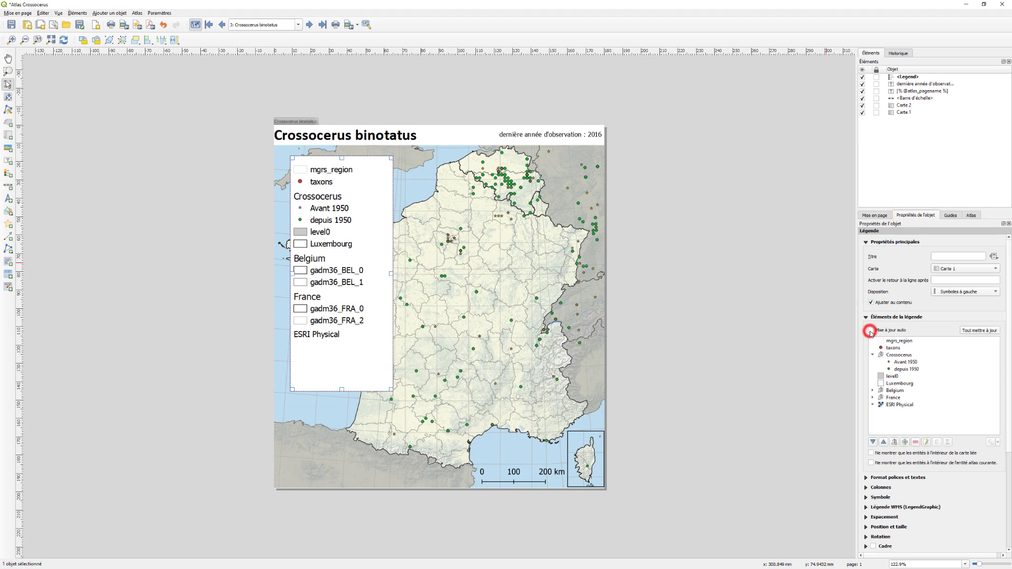
click(902, 343)
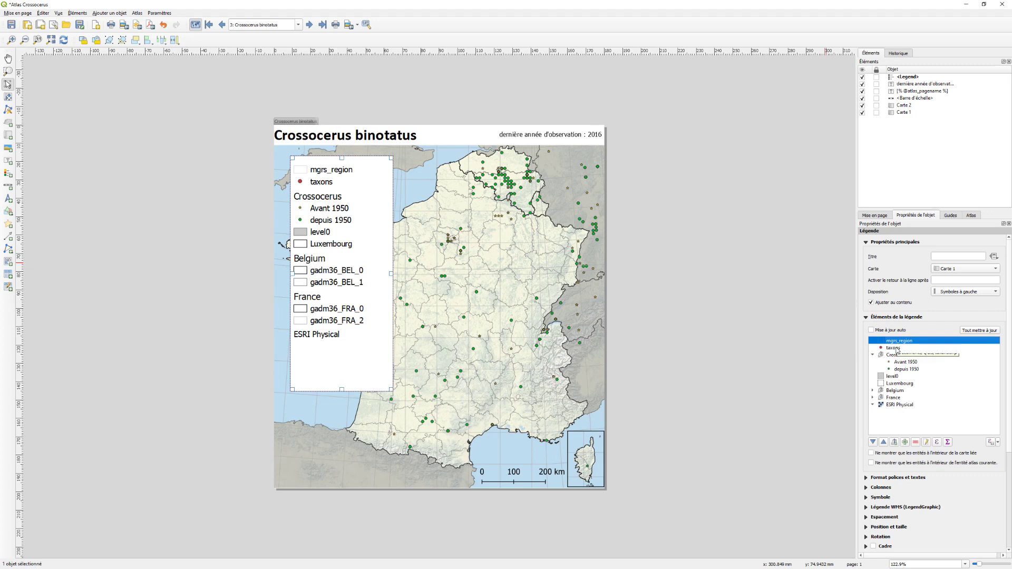
ctrl+click(896, 348)
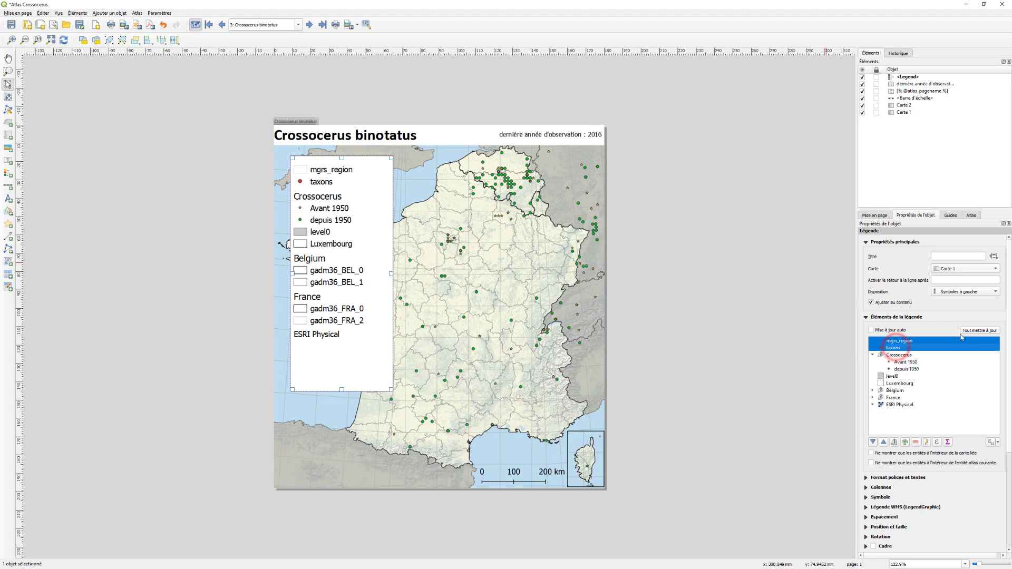
click(916, 444)
Remove the legend entries from level0 through ESRI Physical, keeping only the Crossocerus group
click(891, 362)
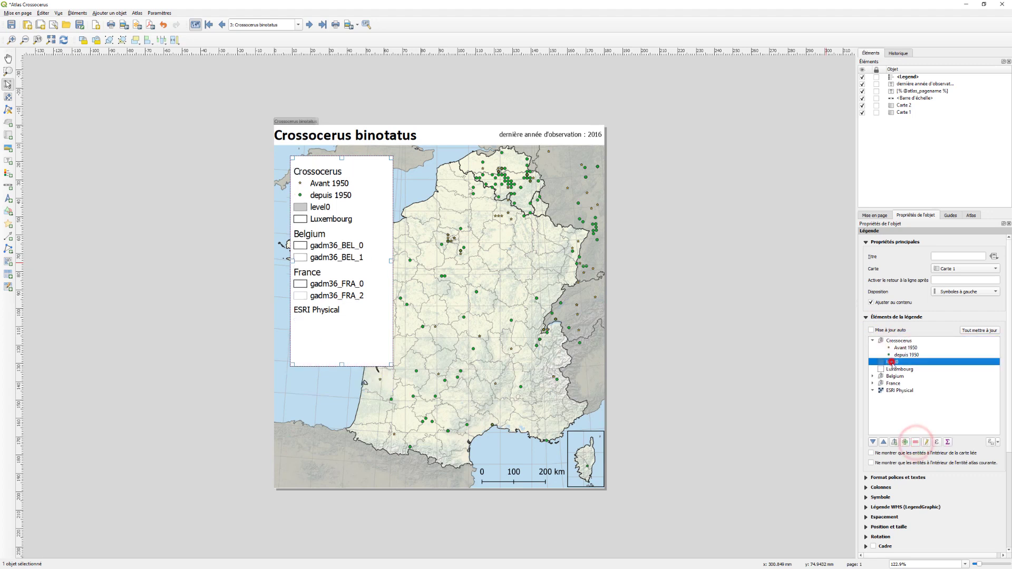
shift+click(896, 389)
click(916, 442)
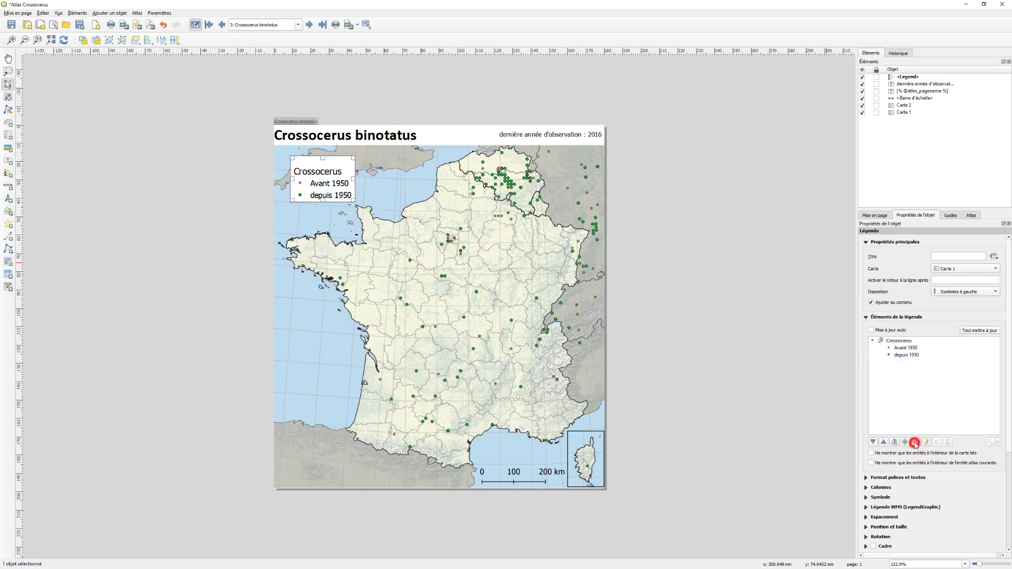
Hide the Crossocerus group heading in the legend
click(913, 390)
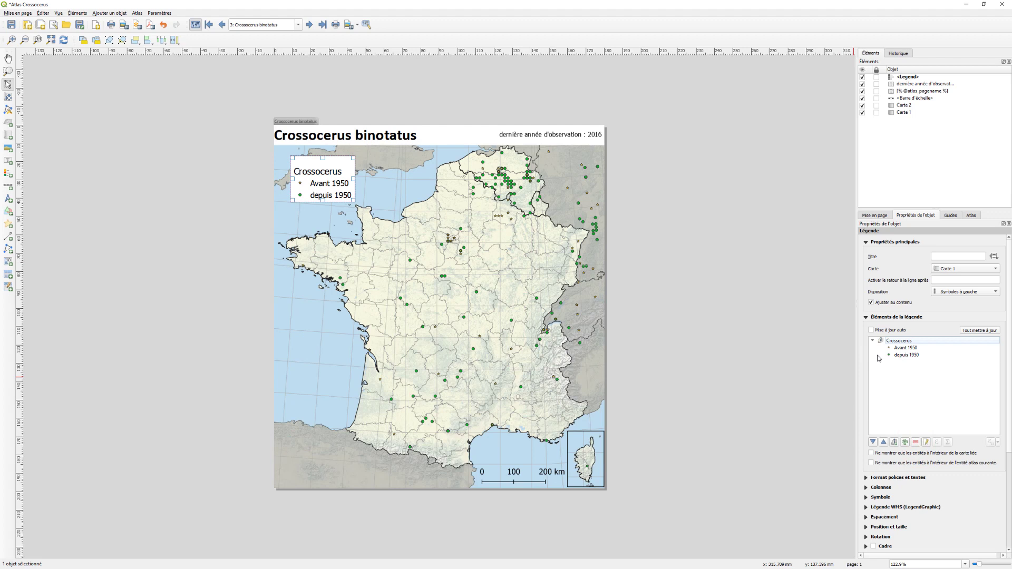
right_click(894, 342)
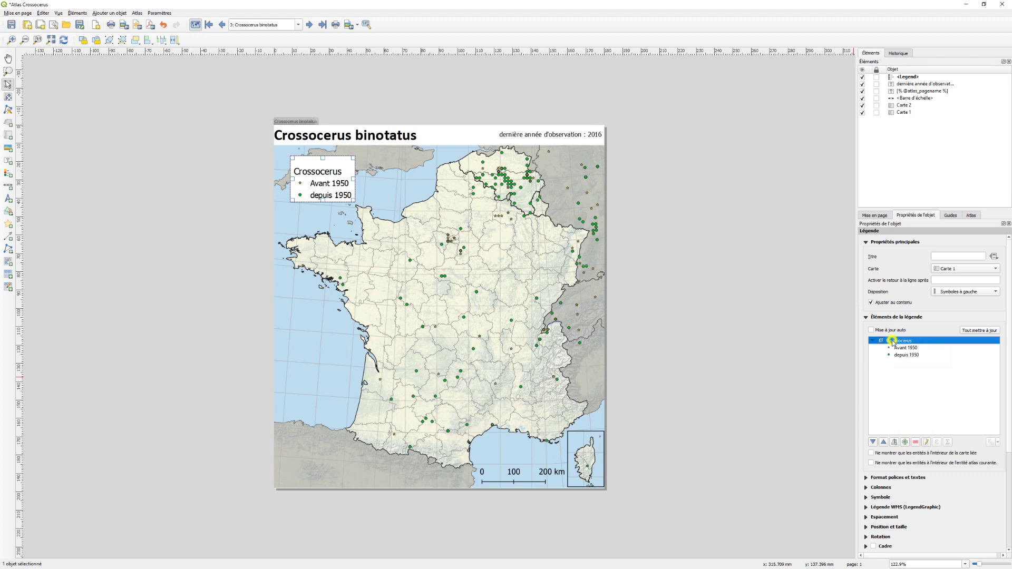
click(899, 345)
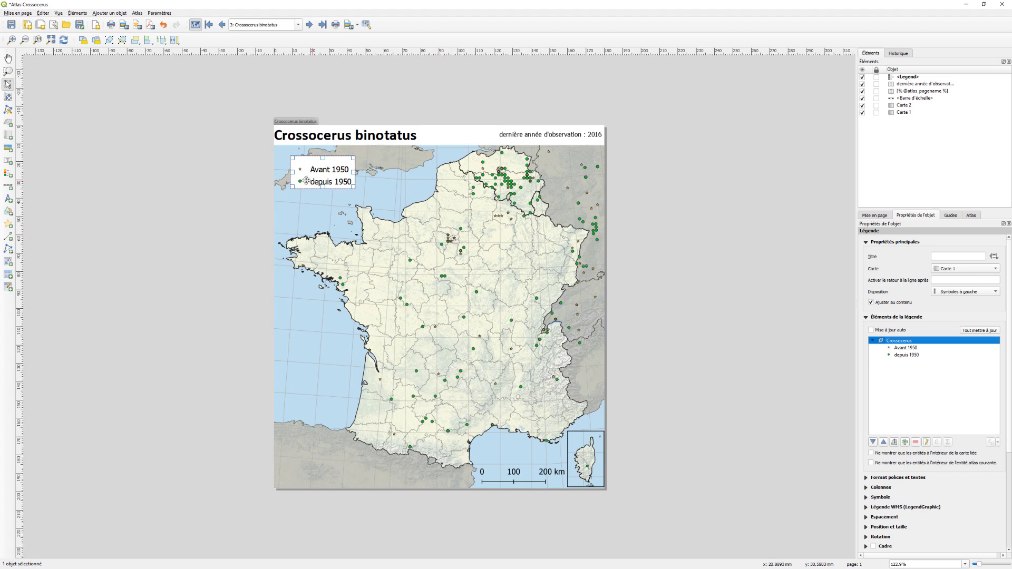
Enable a custom symbol for the Avant 1950 legend entry and open its simple marker settings
double_click(889, 348)
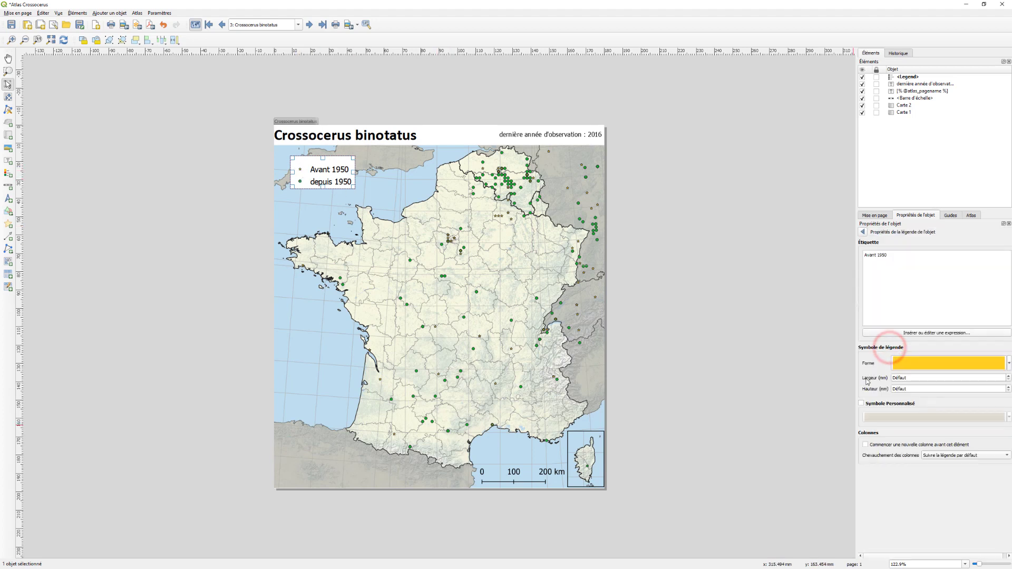
click(863, 404)
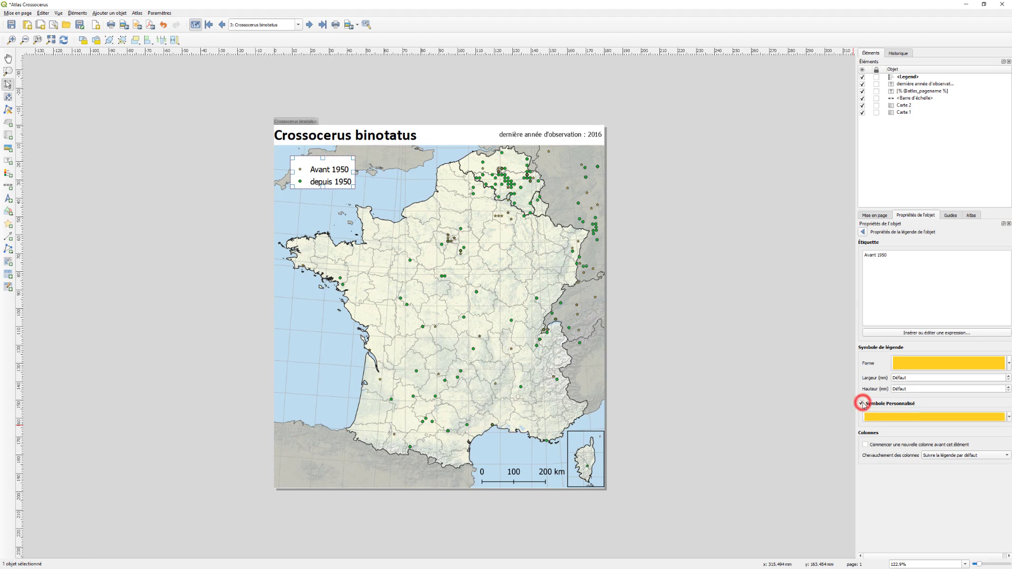
click(901, 416)
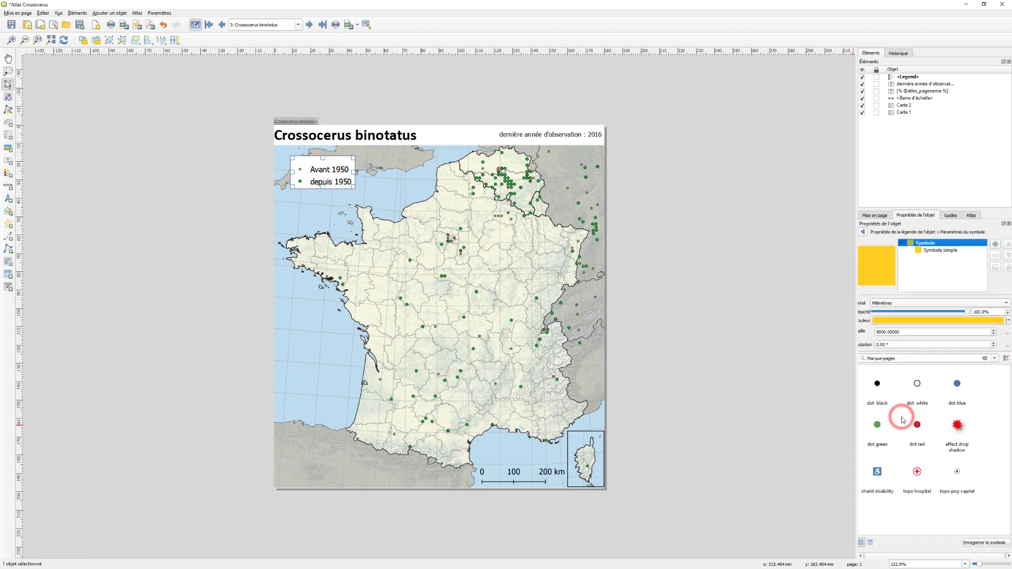
click(940, 249)
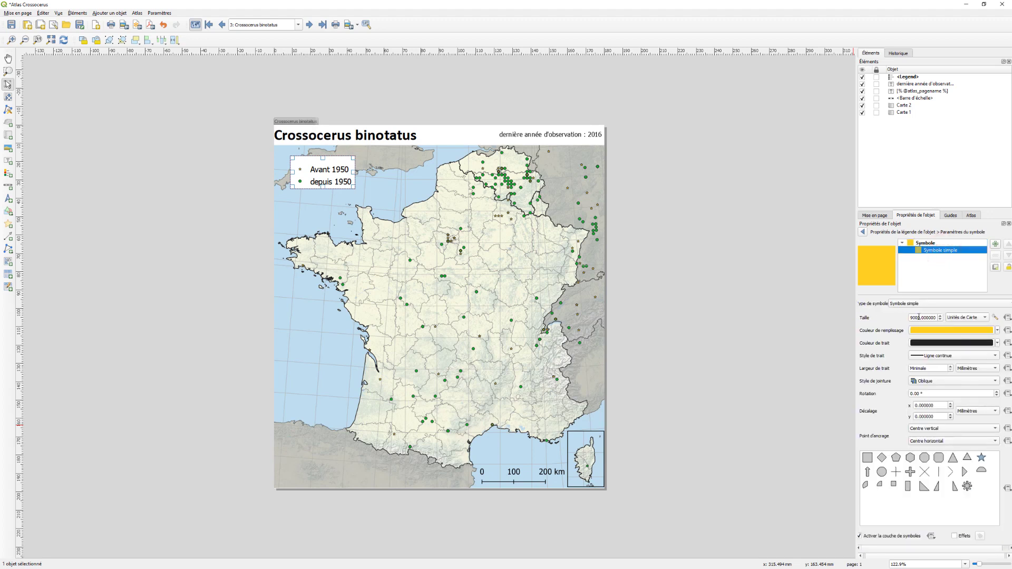
Set the Avant 1950 star marker's size to 4 millimetres and return to the main legend properties
click(964, 318)
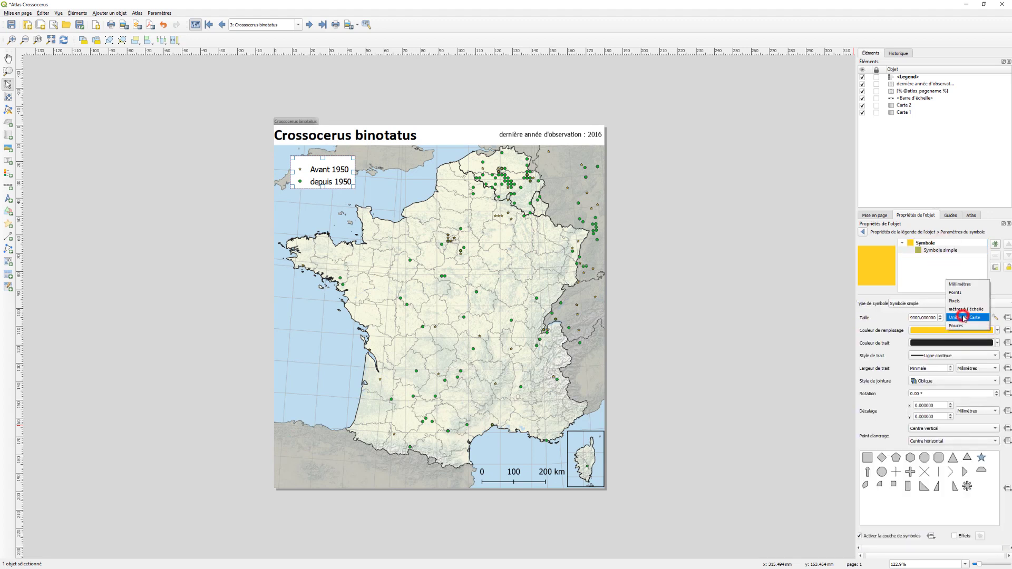
click(929, 319)
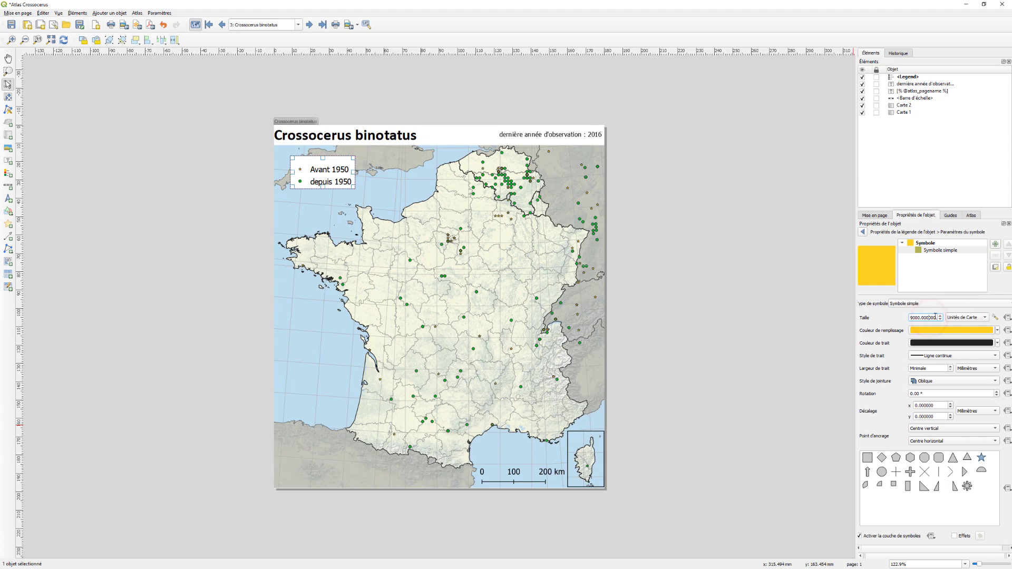
drag(934, 317, 865, 319)
text(4)
key(BackSpace)
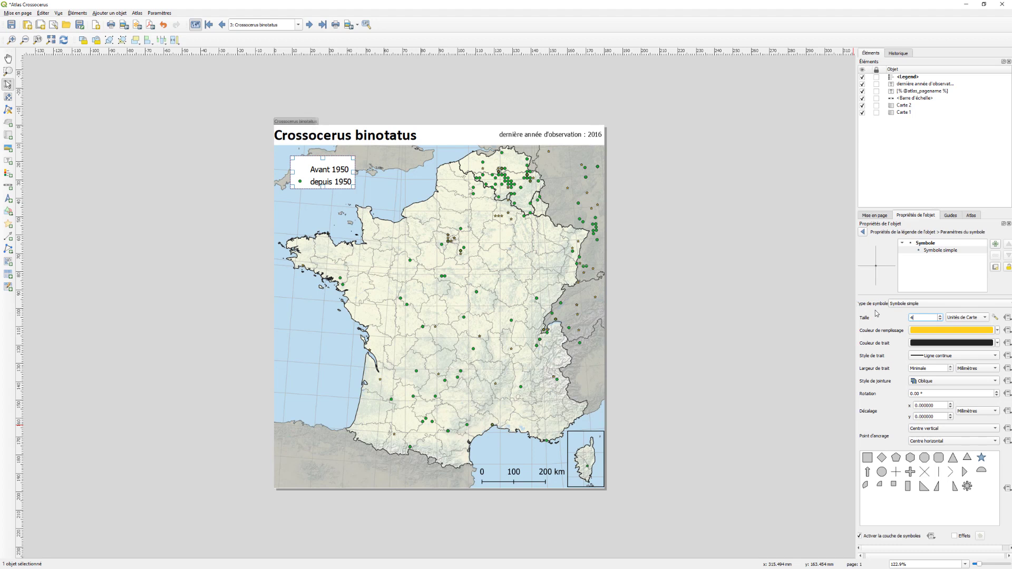
click(951, 321)
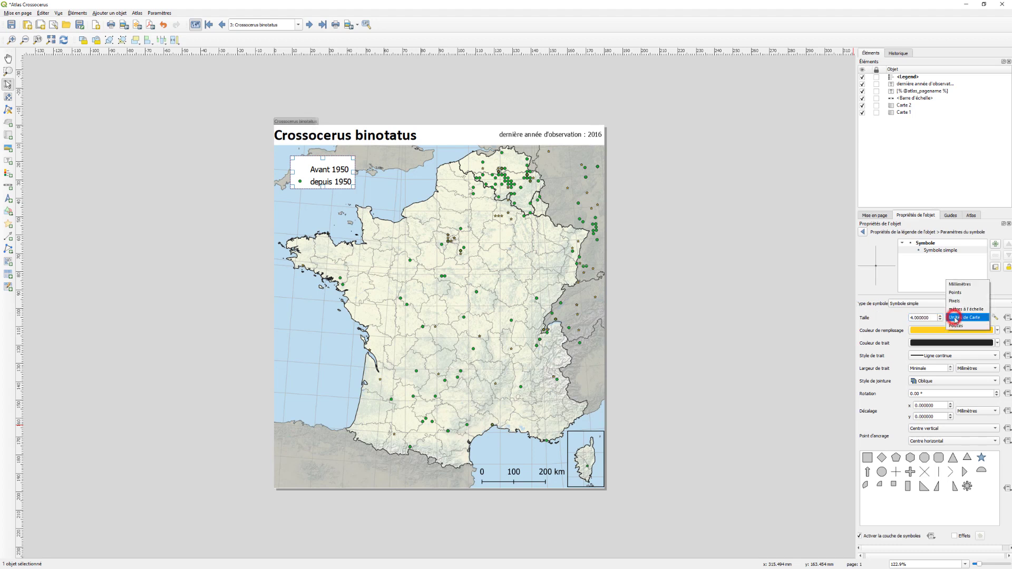
click(956, 284)
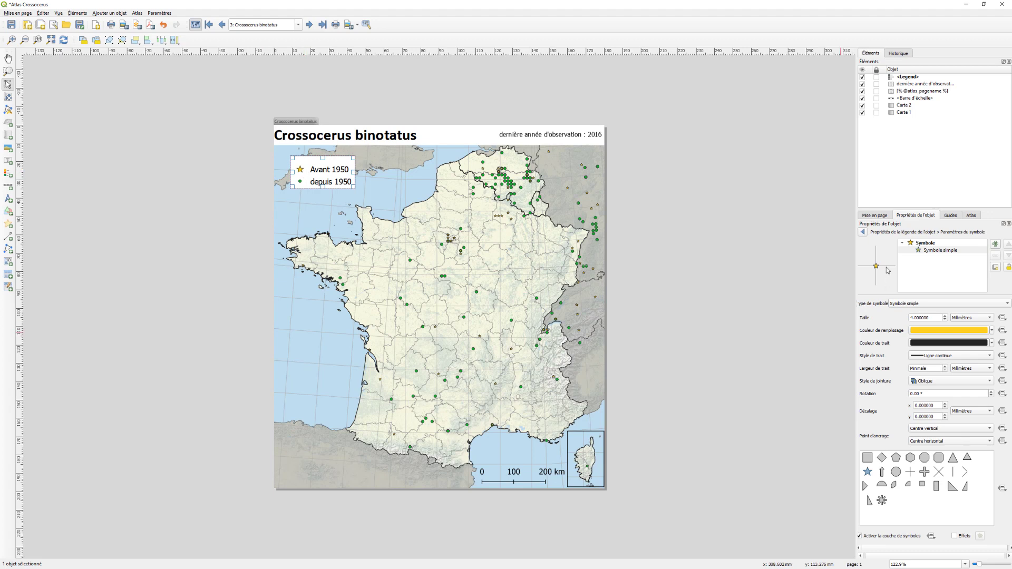
click(865, 231)
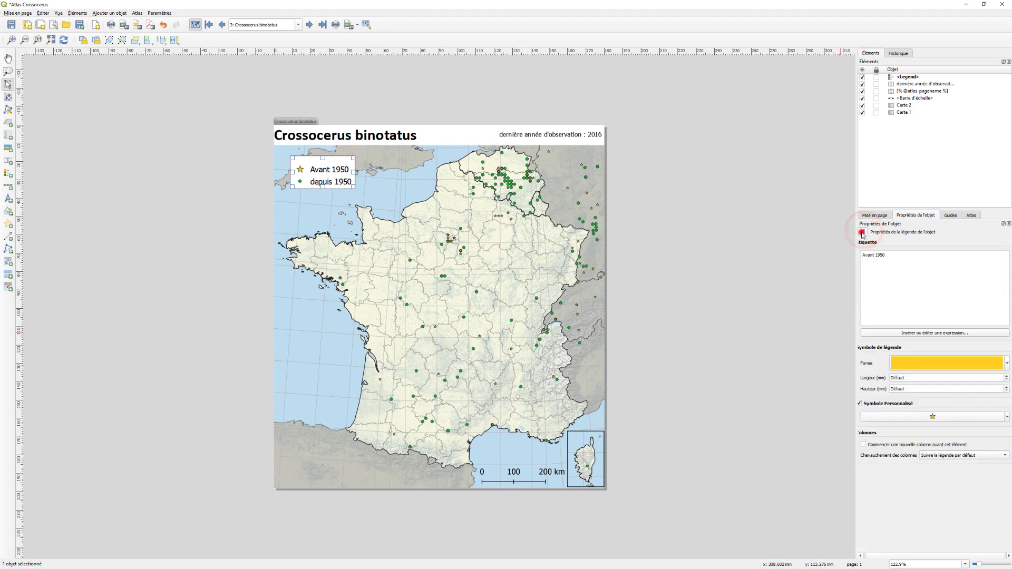
click(865, 231)
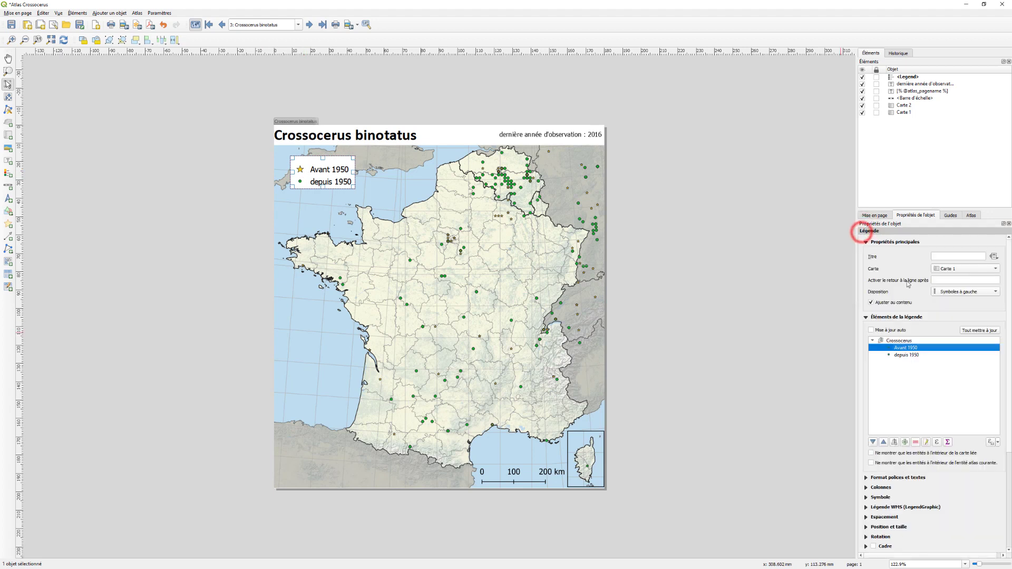
Give the depuis 1950 legend entry a custom symbol with its simple marker sized 4 millimetres, and return to the legend properties
double_click(890, 356)
click(860, 403)
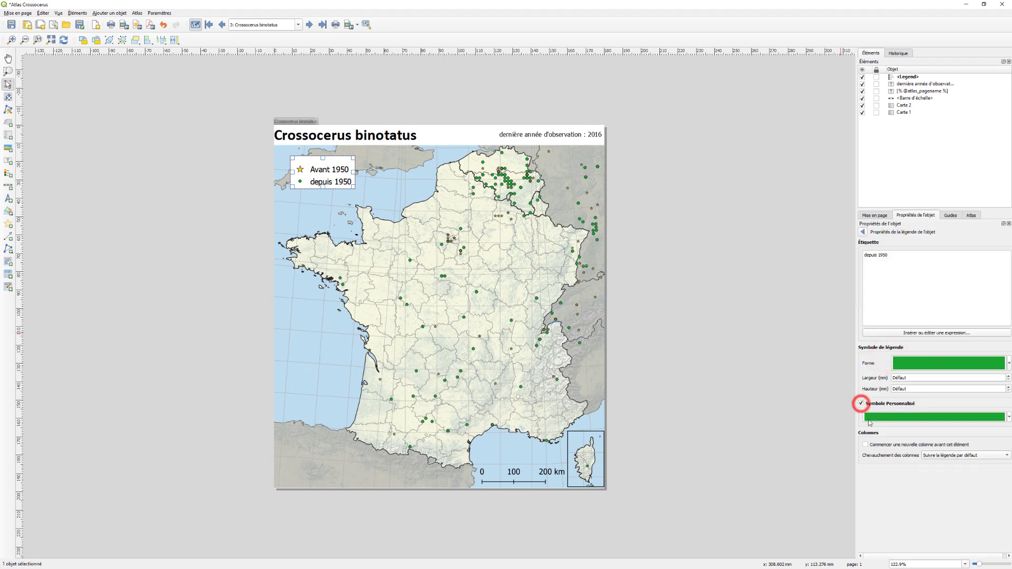
click(889, 417)
click(935, 250)
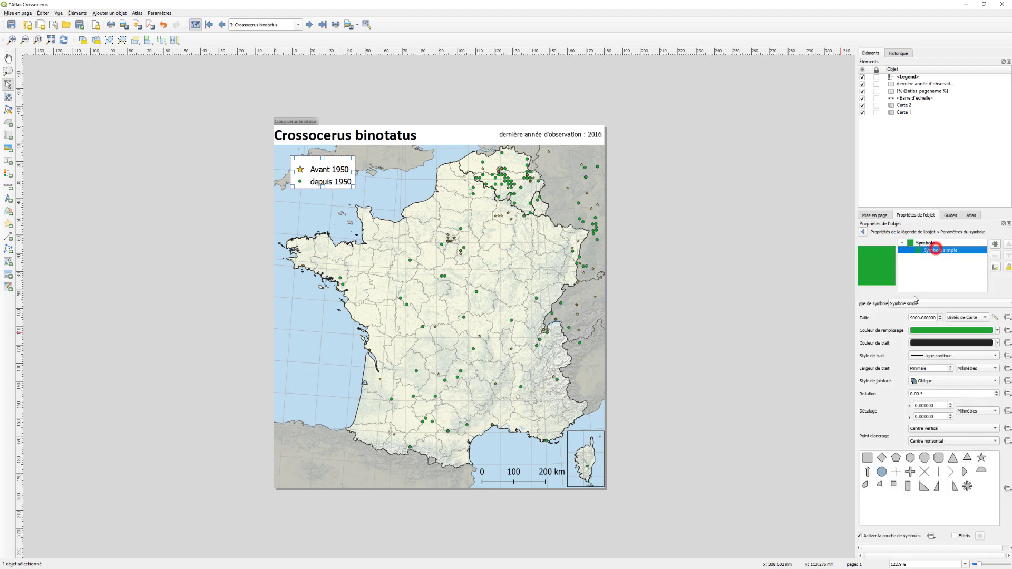
click(934, 317)
key(ctrl+a)
key(BackSpace)
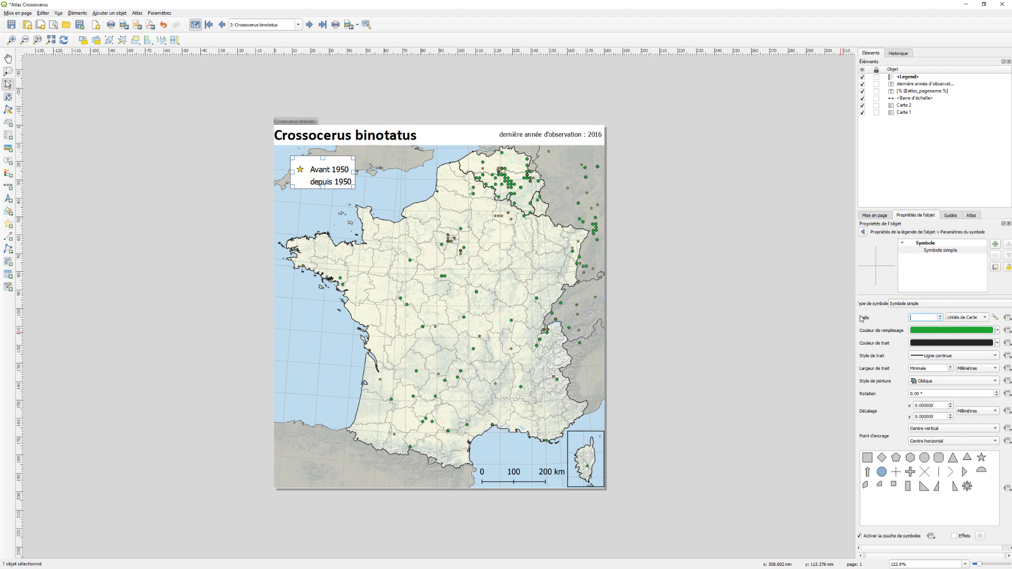
text(4)
click(967, 318)
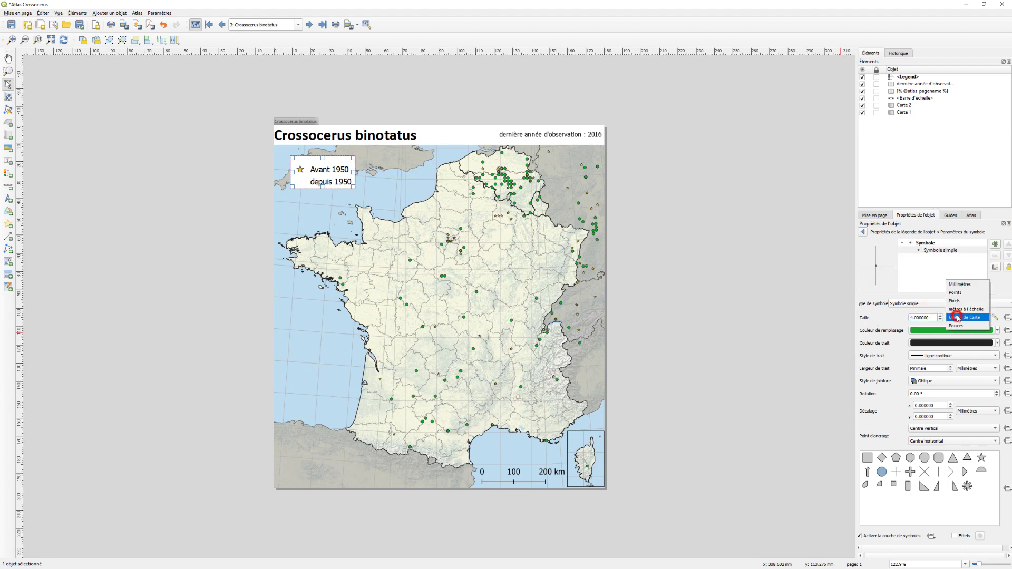
click(959, 285)
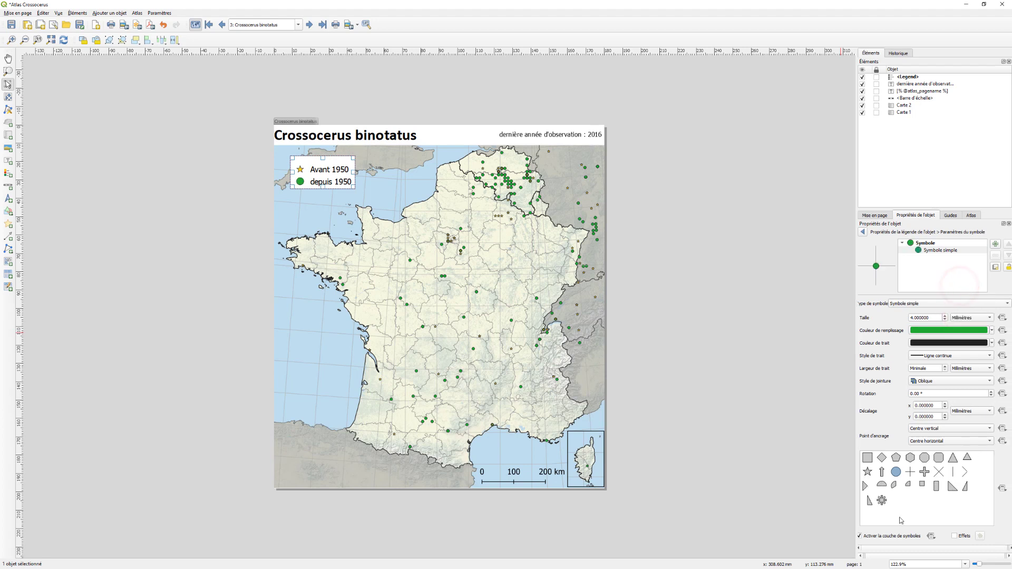
click(862, 231)
click(862, 231)
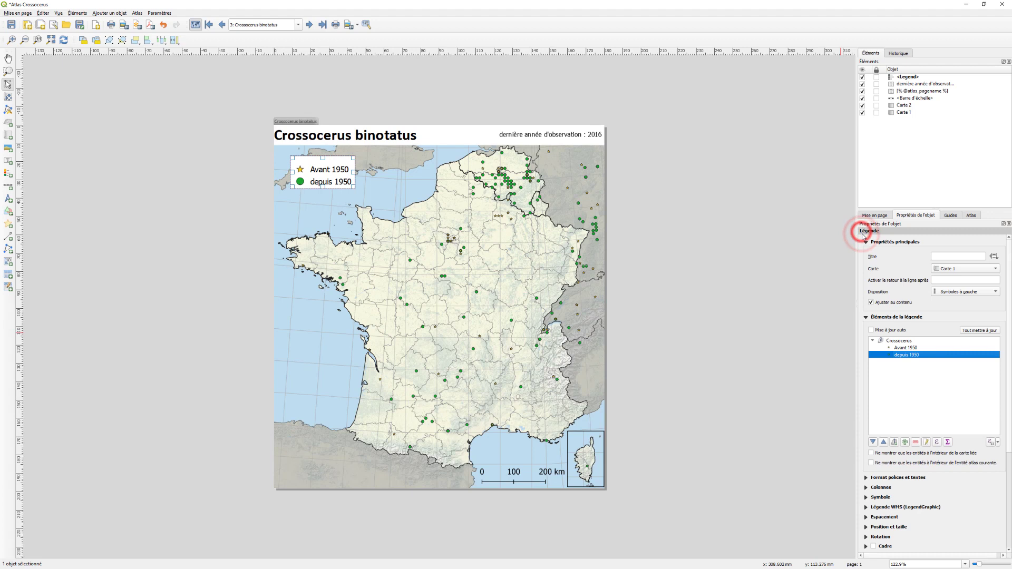
Set the spacing below the legend title to 0.00 mm
click(865, 519)
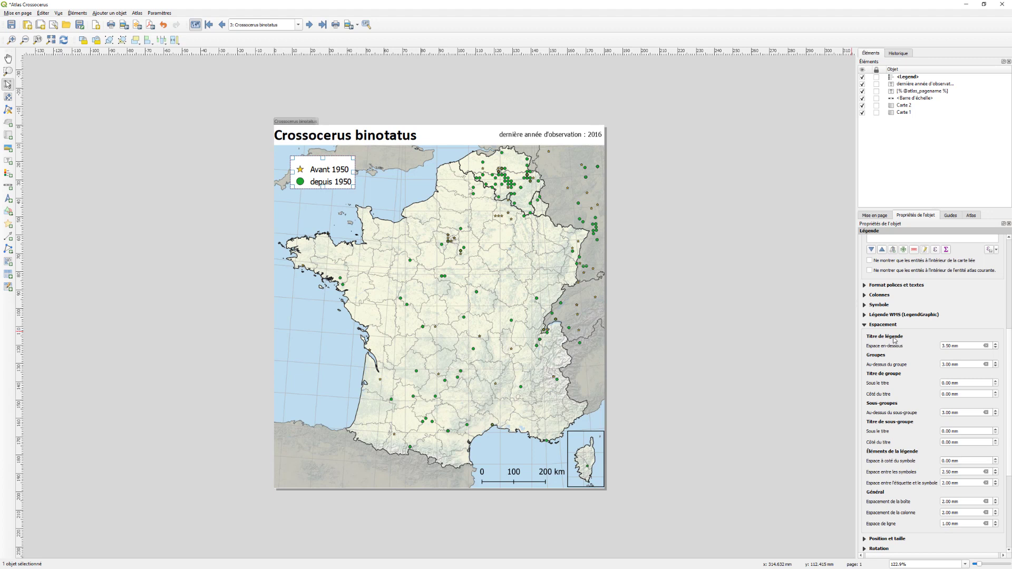
click(995, 347)
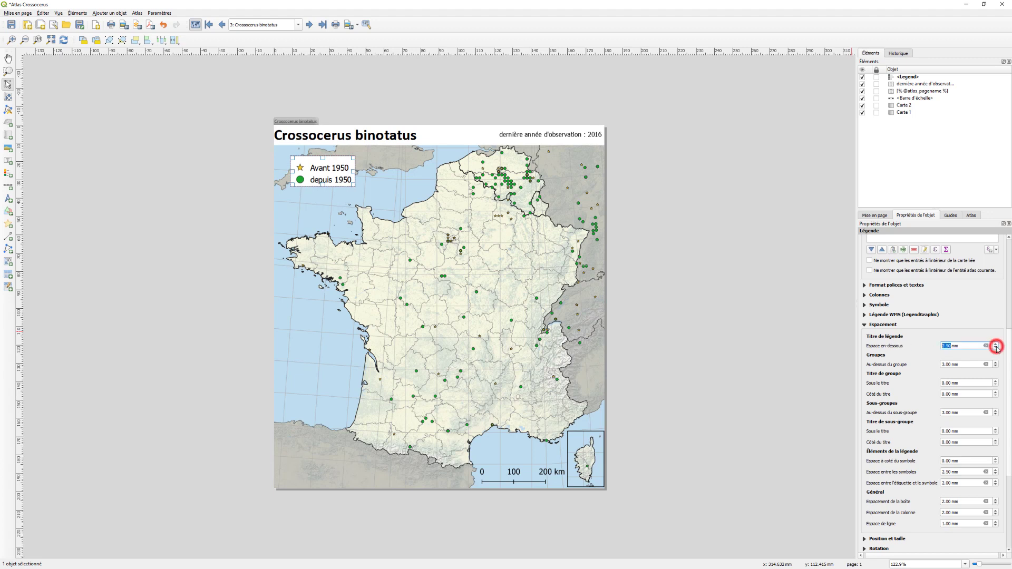
click(995, 348)
click(995, 348)
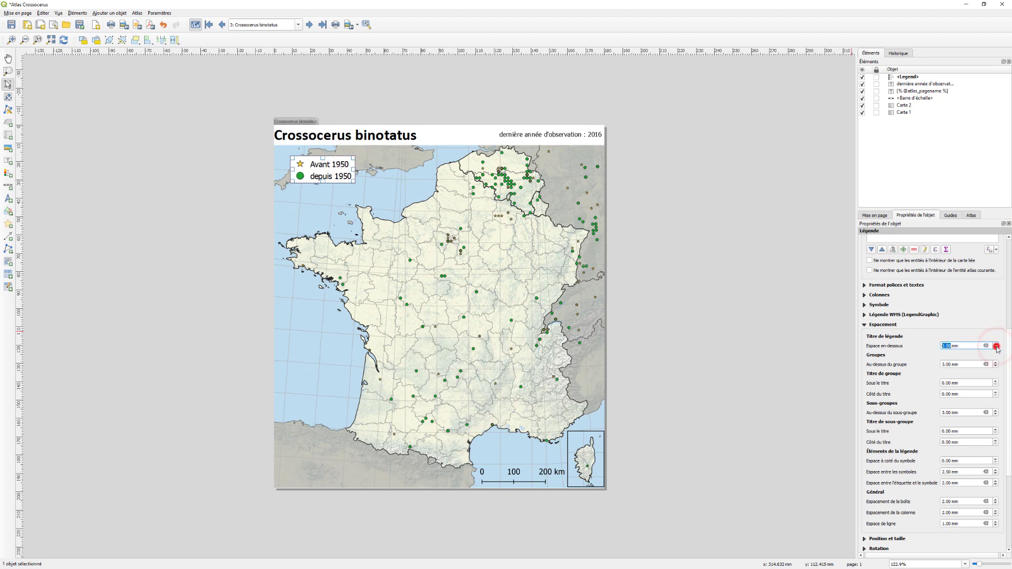
click(996, 348)
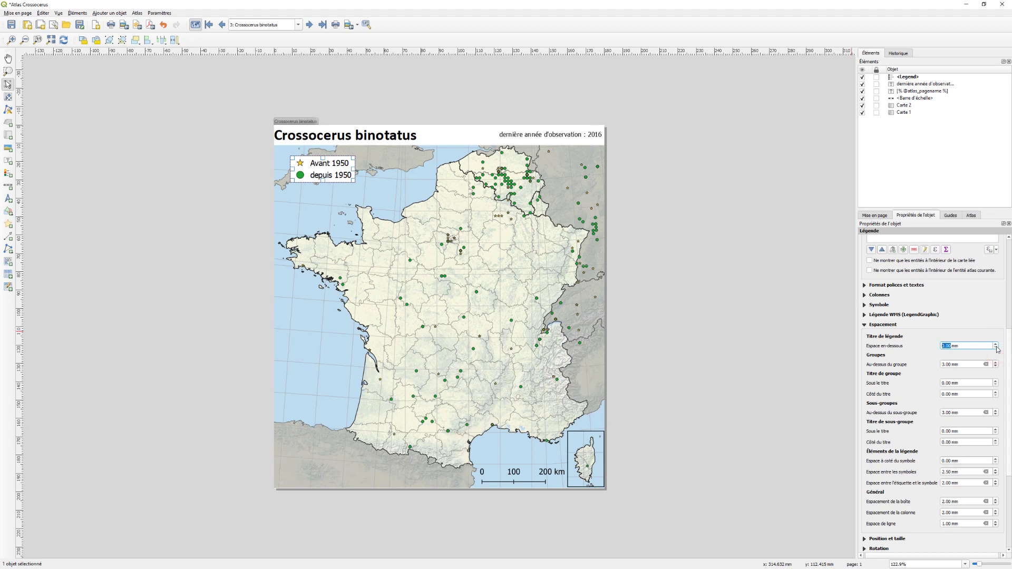
Move the legend to the southwest corner of the main map and deselect it
click(367, 175)
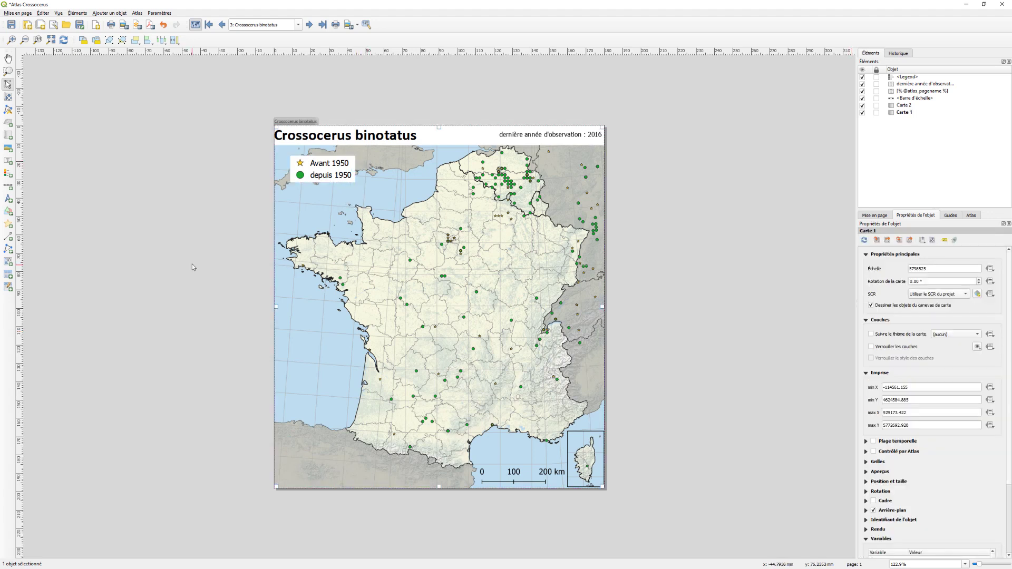
click(320, 170)
drag(321, 170, 310, 468)
click(229, 390)
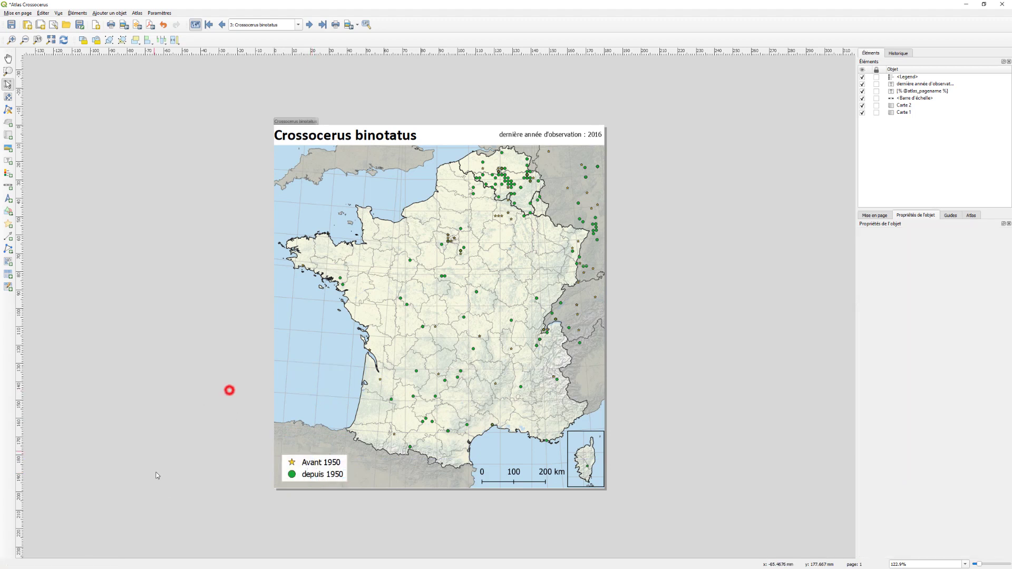
Set the legend's rendering opacity to about 65.7% and mark the legend as excluded from exports
click(315, 460)
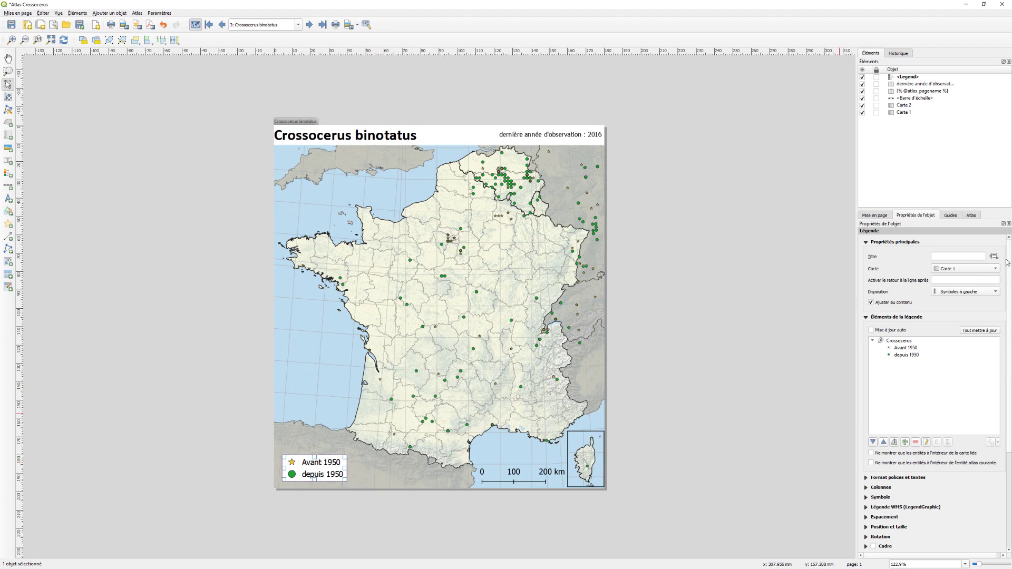
drag(1009, 258, 1011, 318)
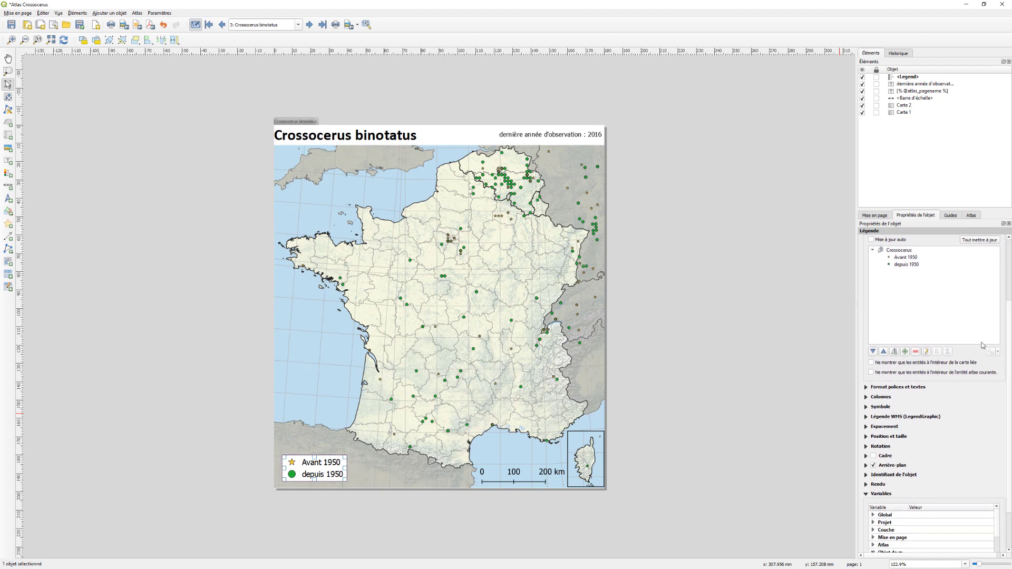
click(867, 486)
drag(944, 514, 929, 515)
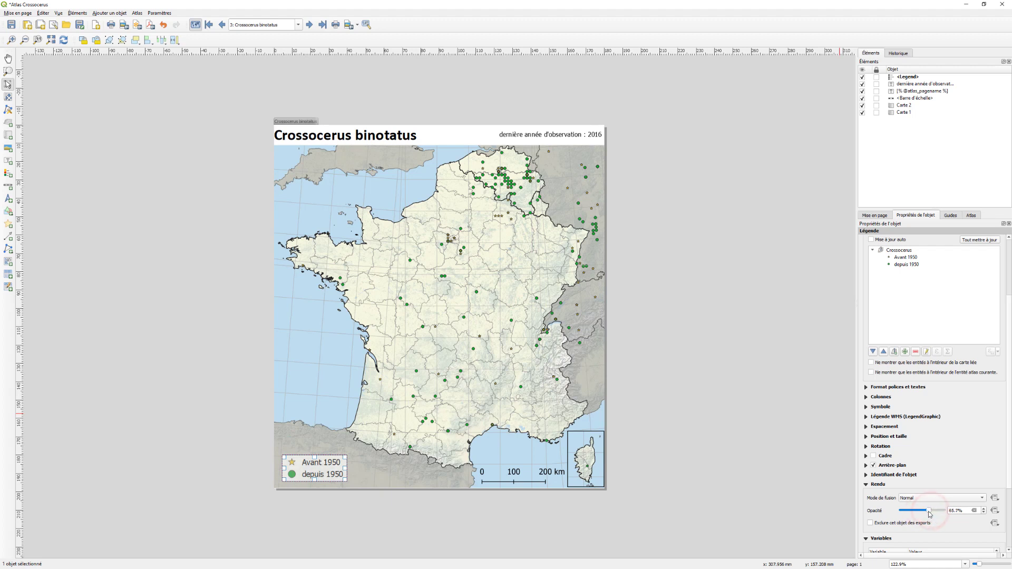
click(923, 523)
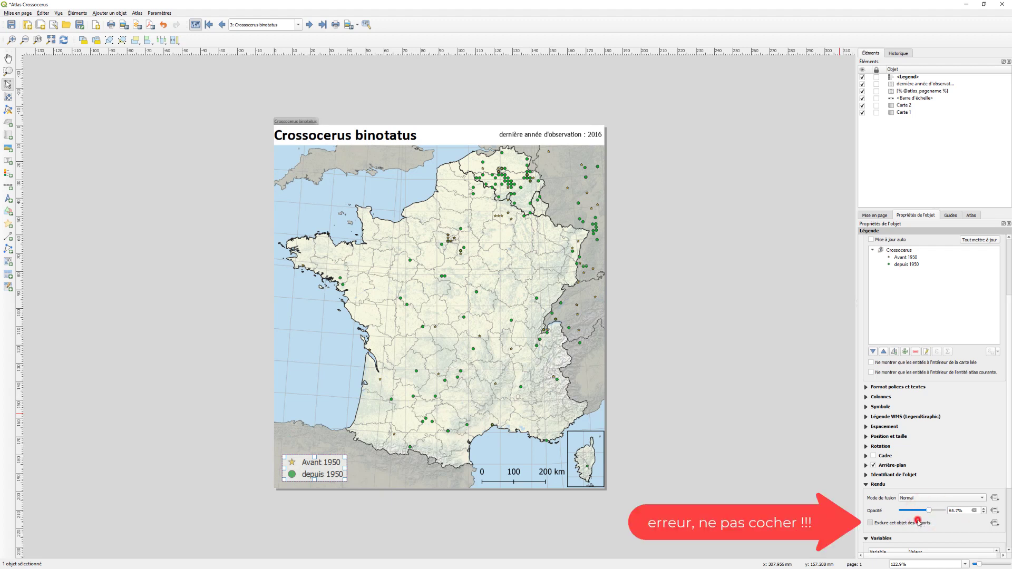
Deselect the legend and export the atlas as images into the par periode folder, keeping the offered image export options
click(193, 280)
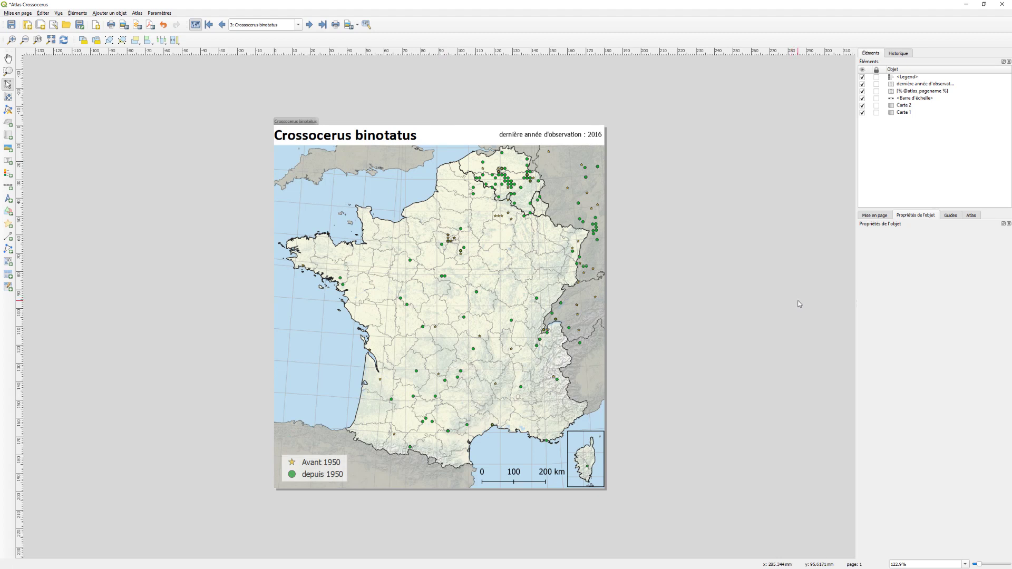
click(349, 25)
click(402, 282)
click(503, 323)
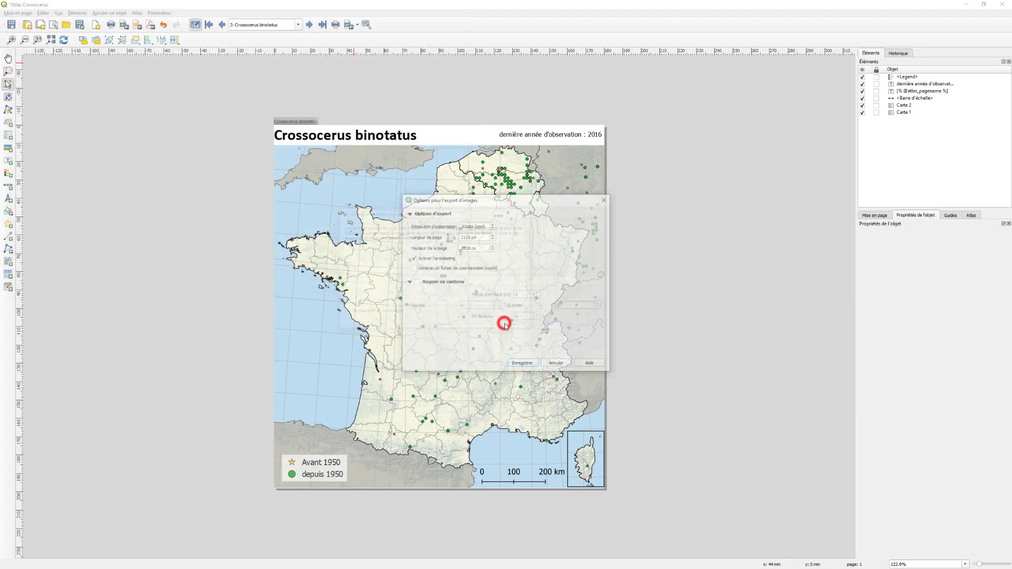
click(527, 364)
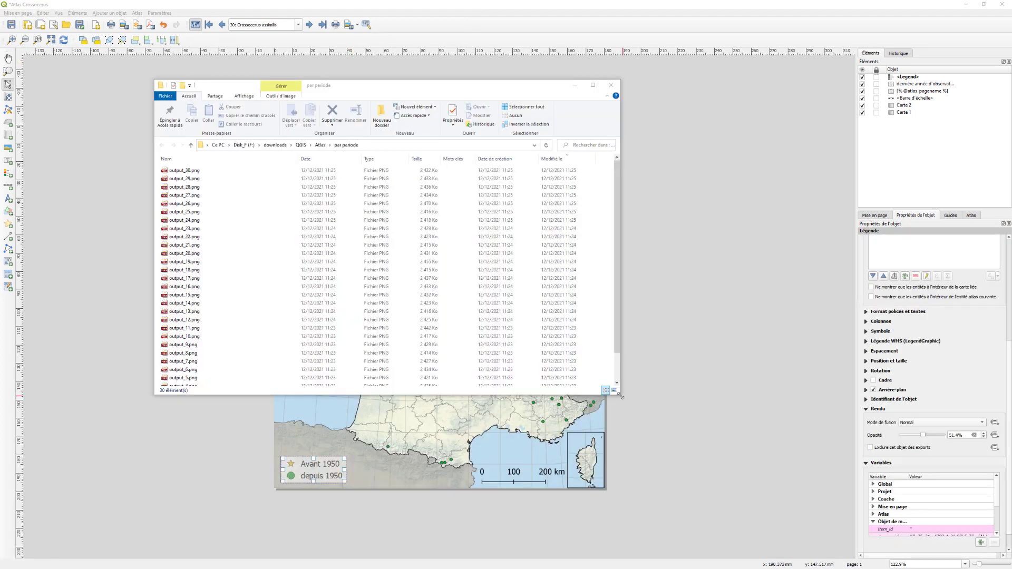
Shrink the file explorer window showing the par periode folder, open output_30.png and browse through the exported maps
drag(620, 397, 294, 455)
drag(219, 86, 431, 78)
double_click(395, 162)
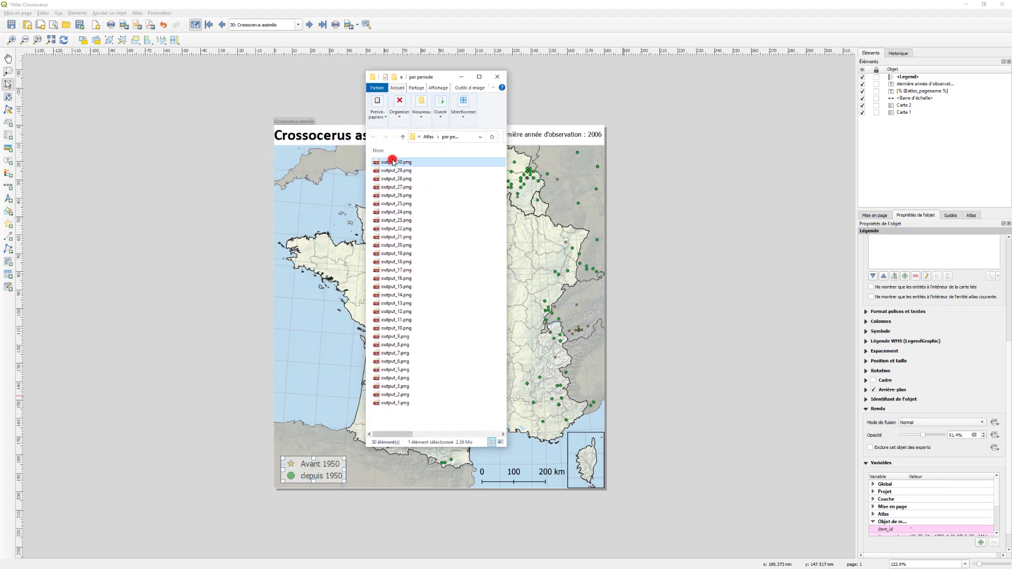
scroll(463, 283, down, 3)
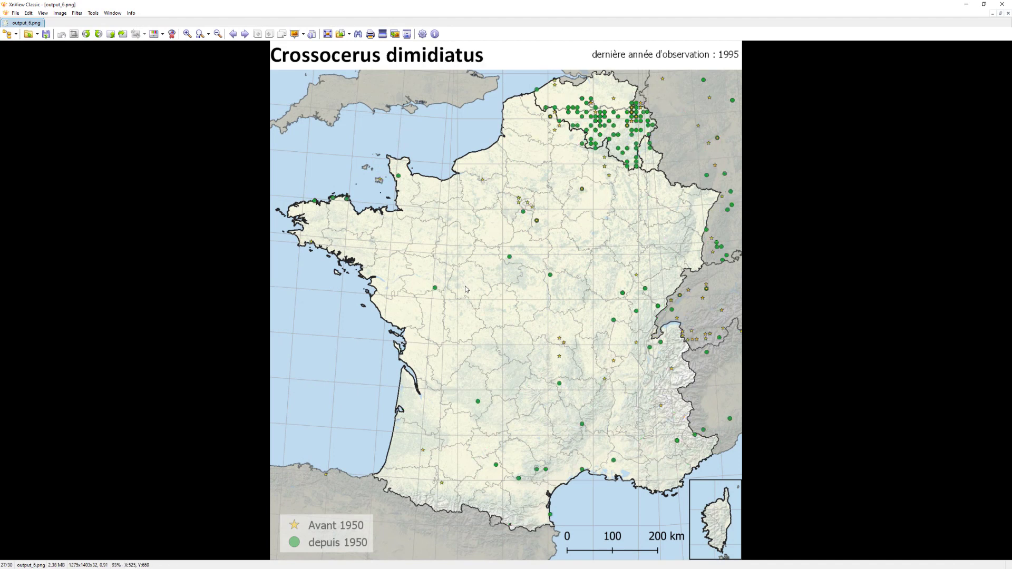
scroll(466, 288, down, 3)
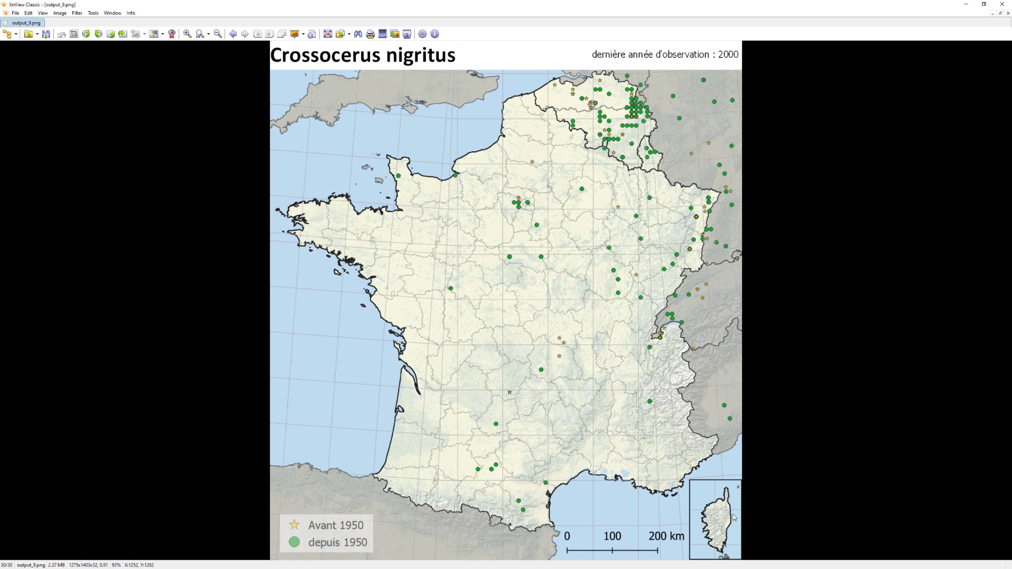
scroll(610, 381, up, 3)
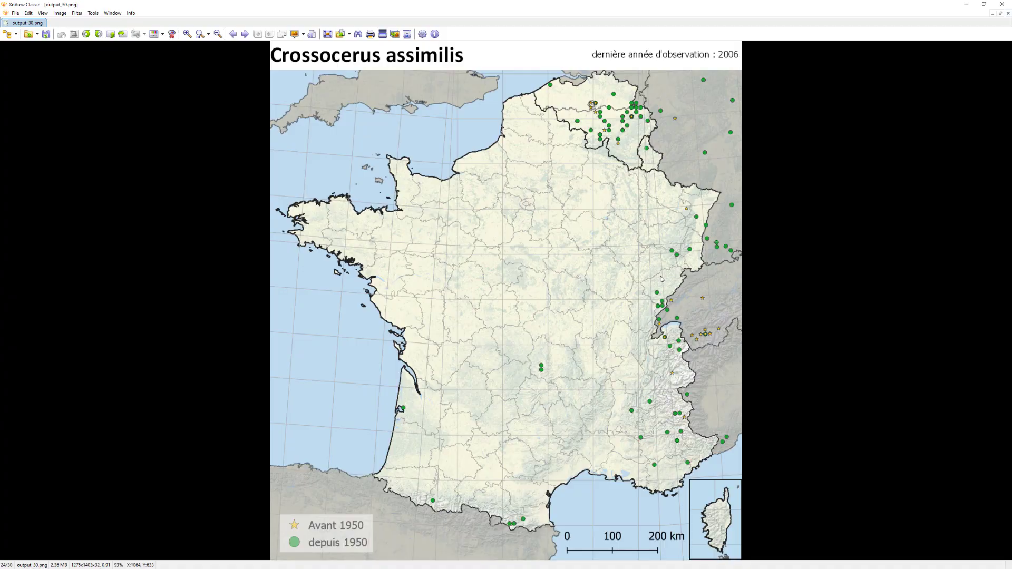
key(Escape)
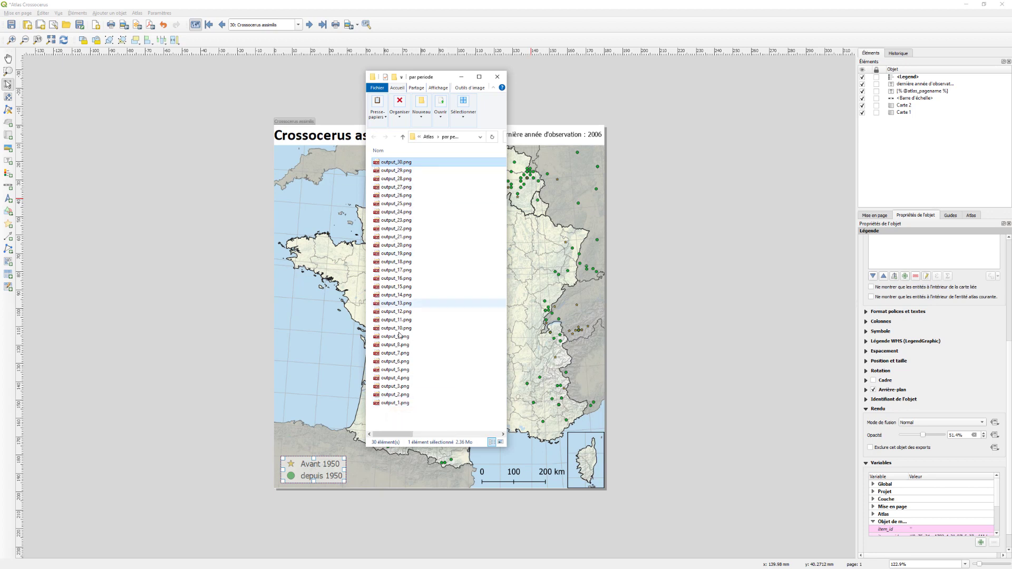
Return to the QGIS layout and turn off single-file export in the atlas output settings
click(631, 120)
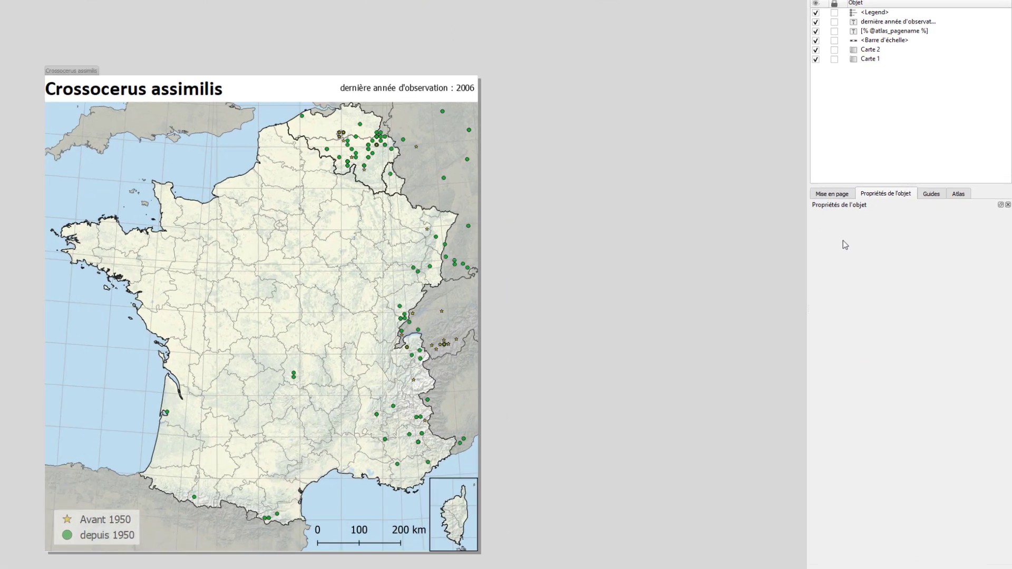
click(958, 194)
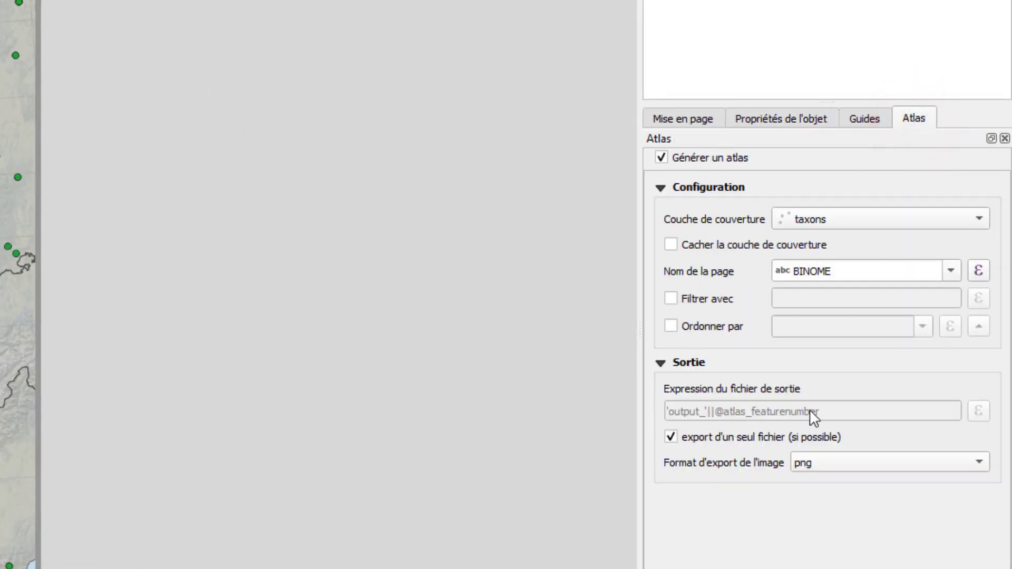
click(671, 437)
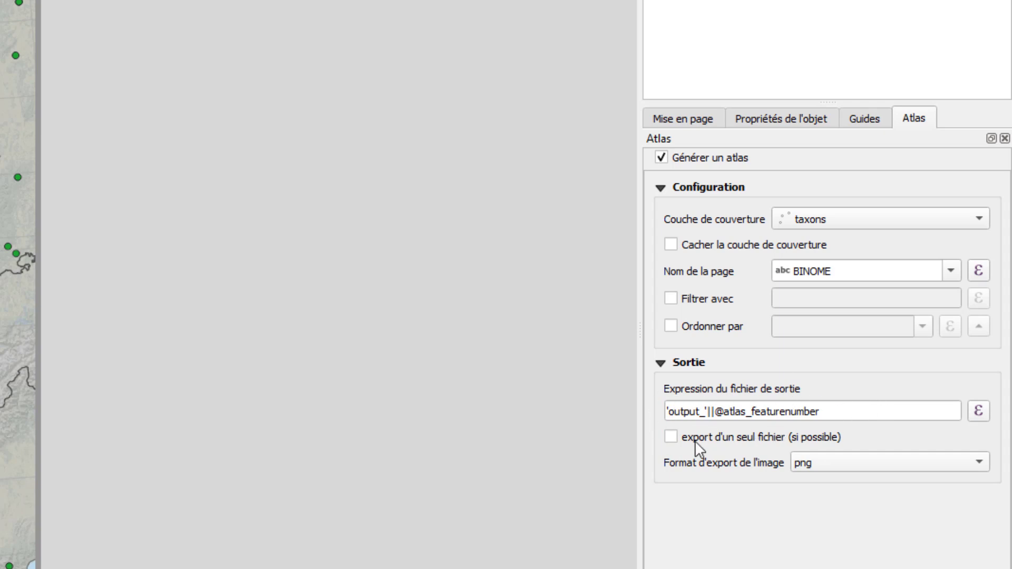
click(977, 411)
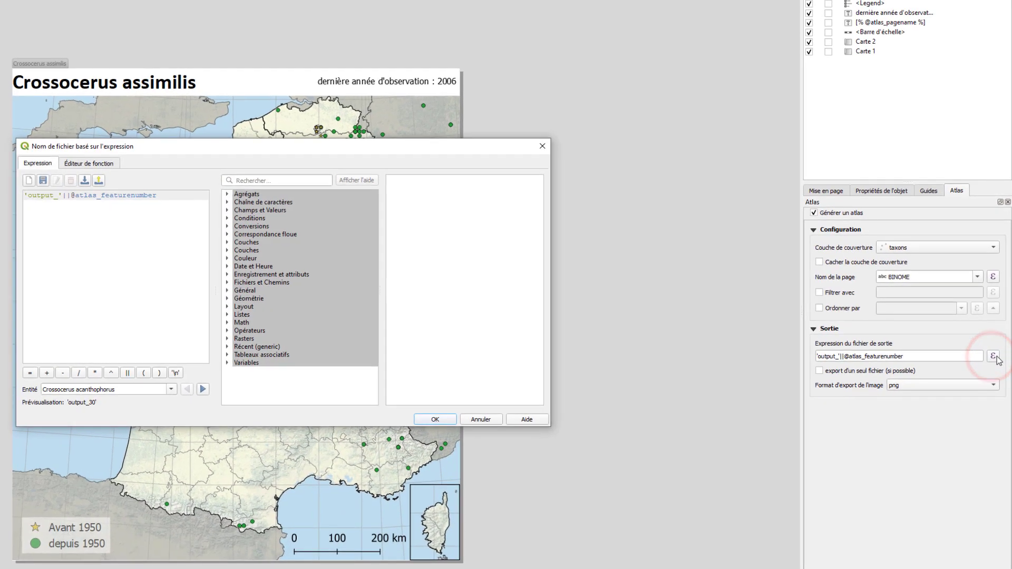
click(228, 364)
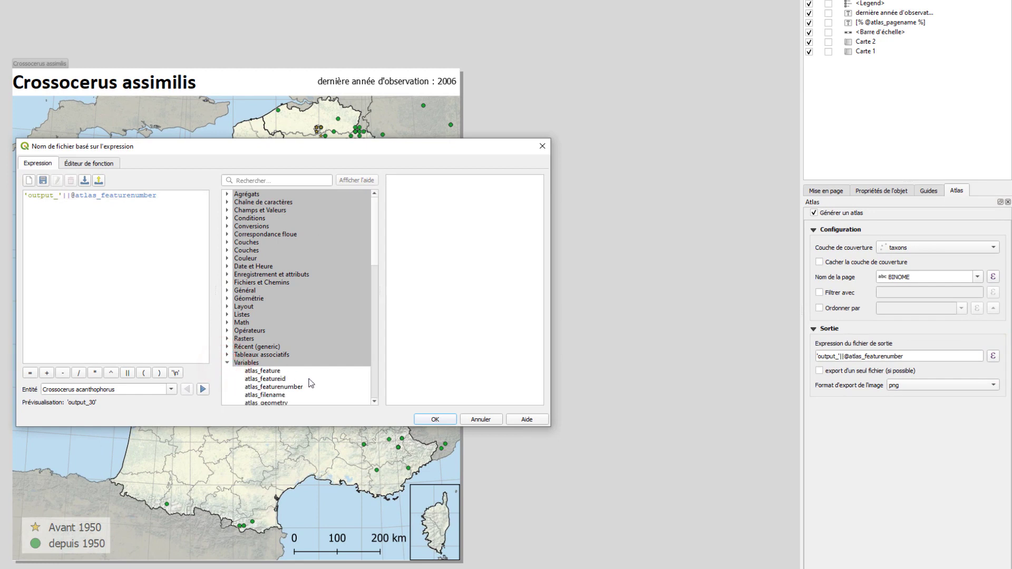
scroll(295, 390, down, 1)
double_click(275, 403)
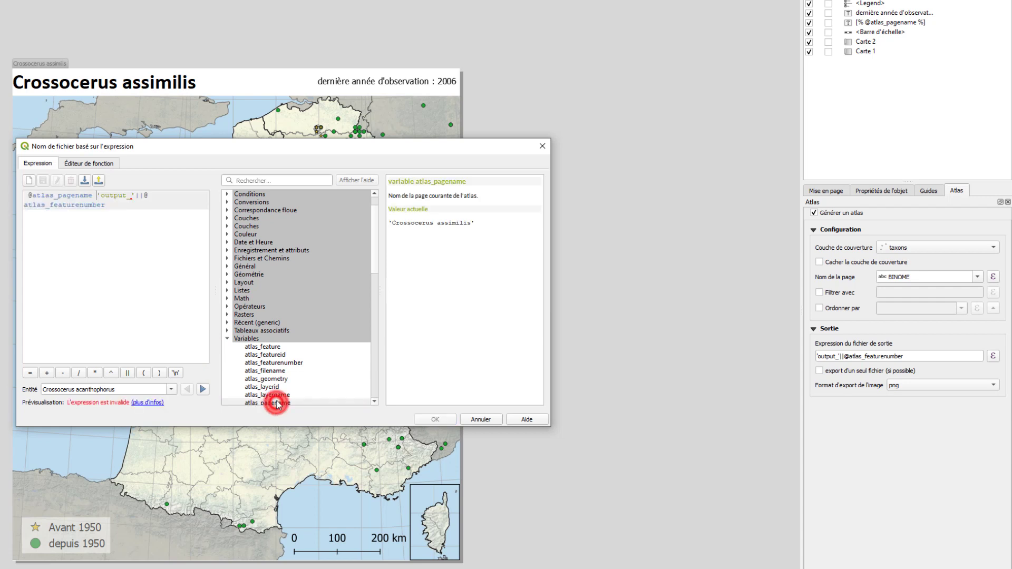
drag(96, 195, 116, 206)
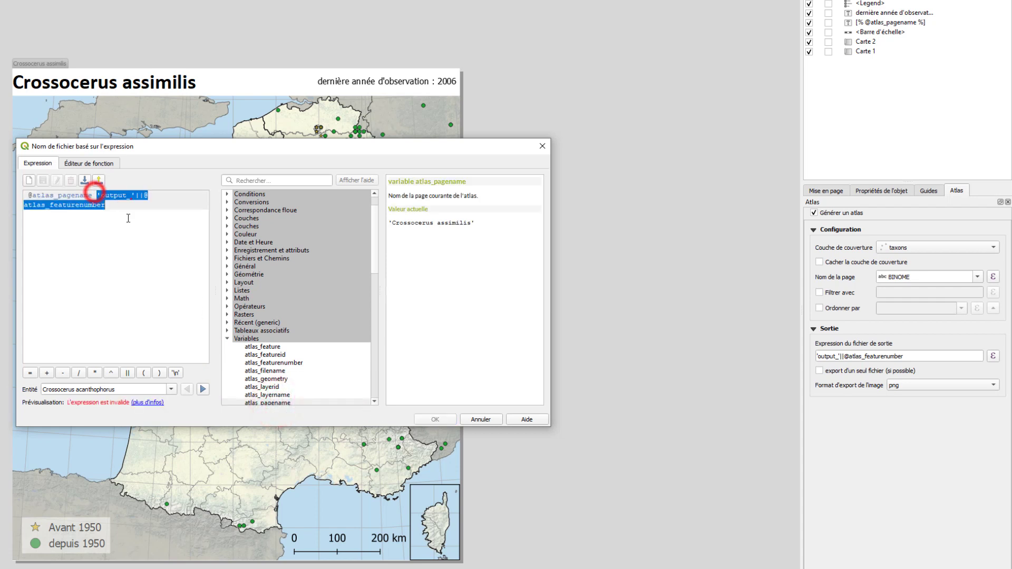
key(Delete)
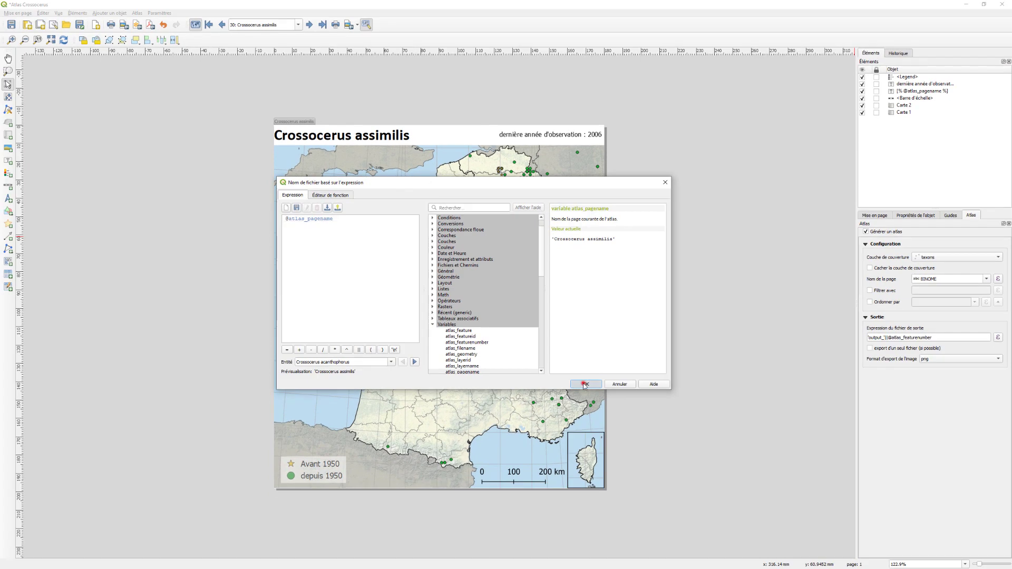
click(434, 419)
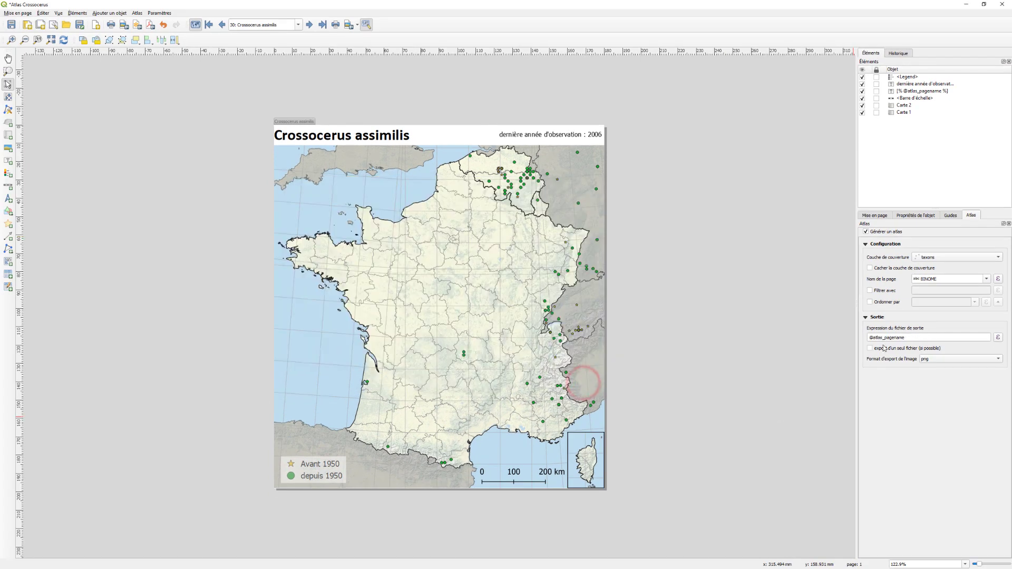